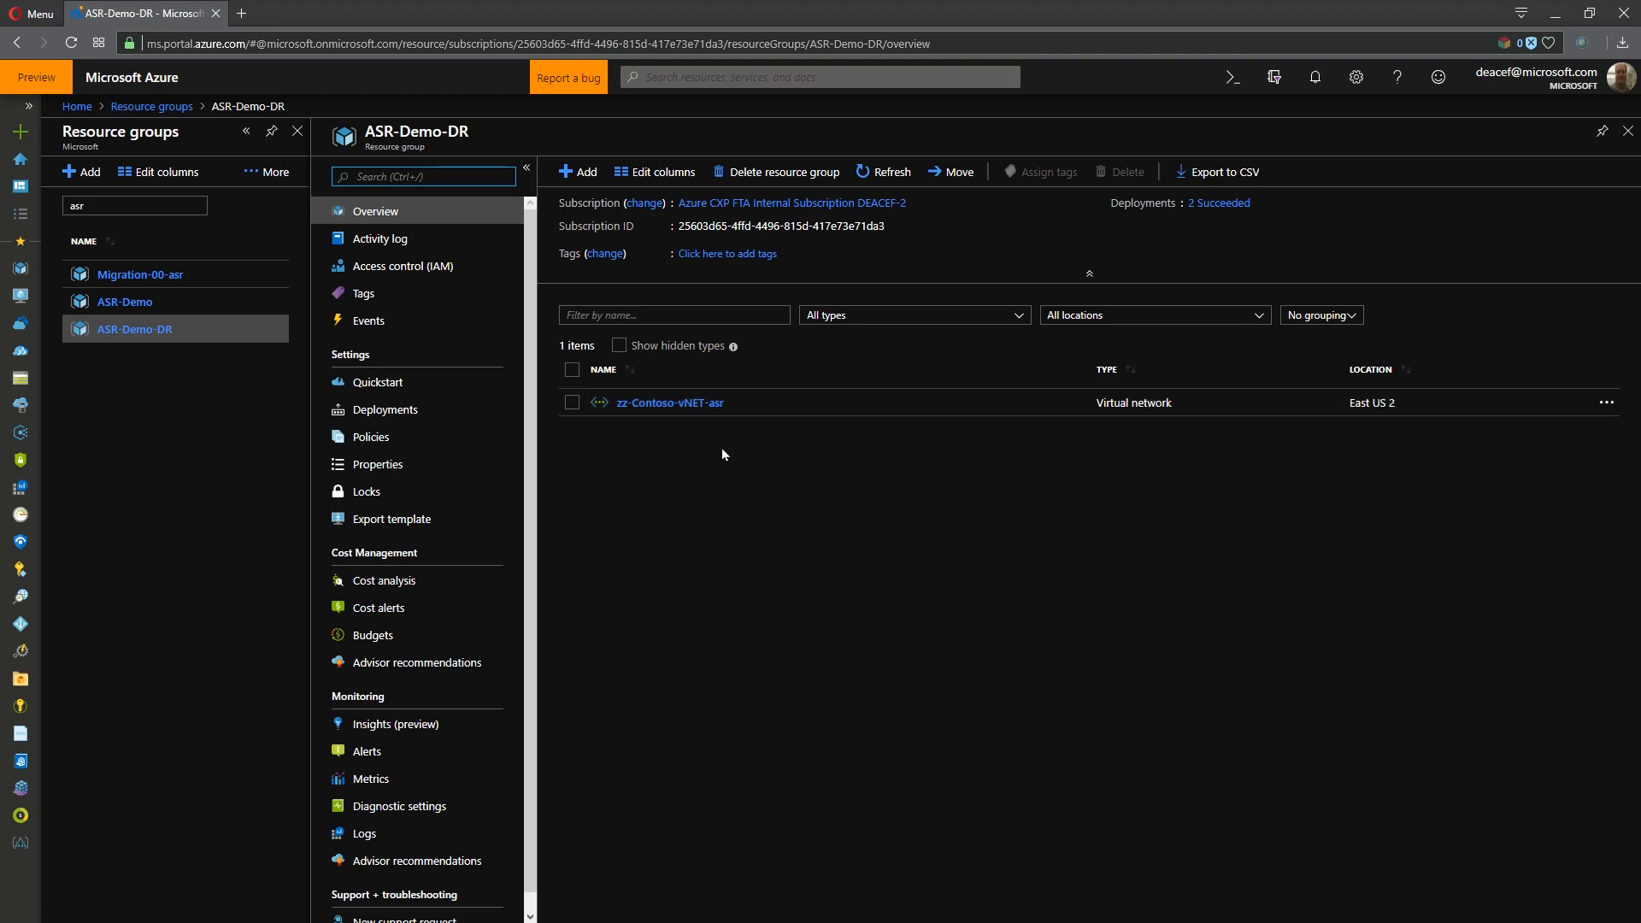
- Examine the overview, peerings and subnets of the zz-Contoso-vNET-asr virtual network, and return to the ASR-Demo-DR resource group
left_click(666, 404)
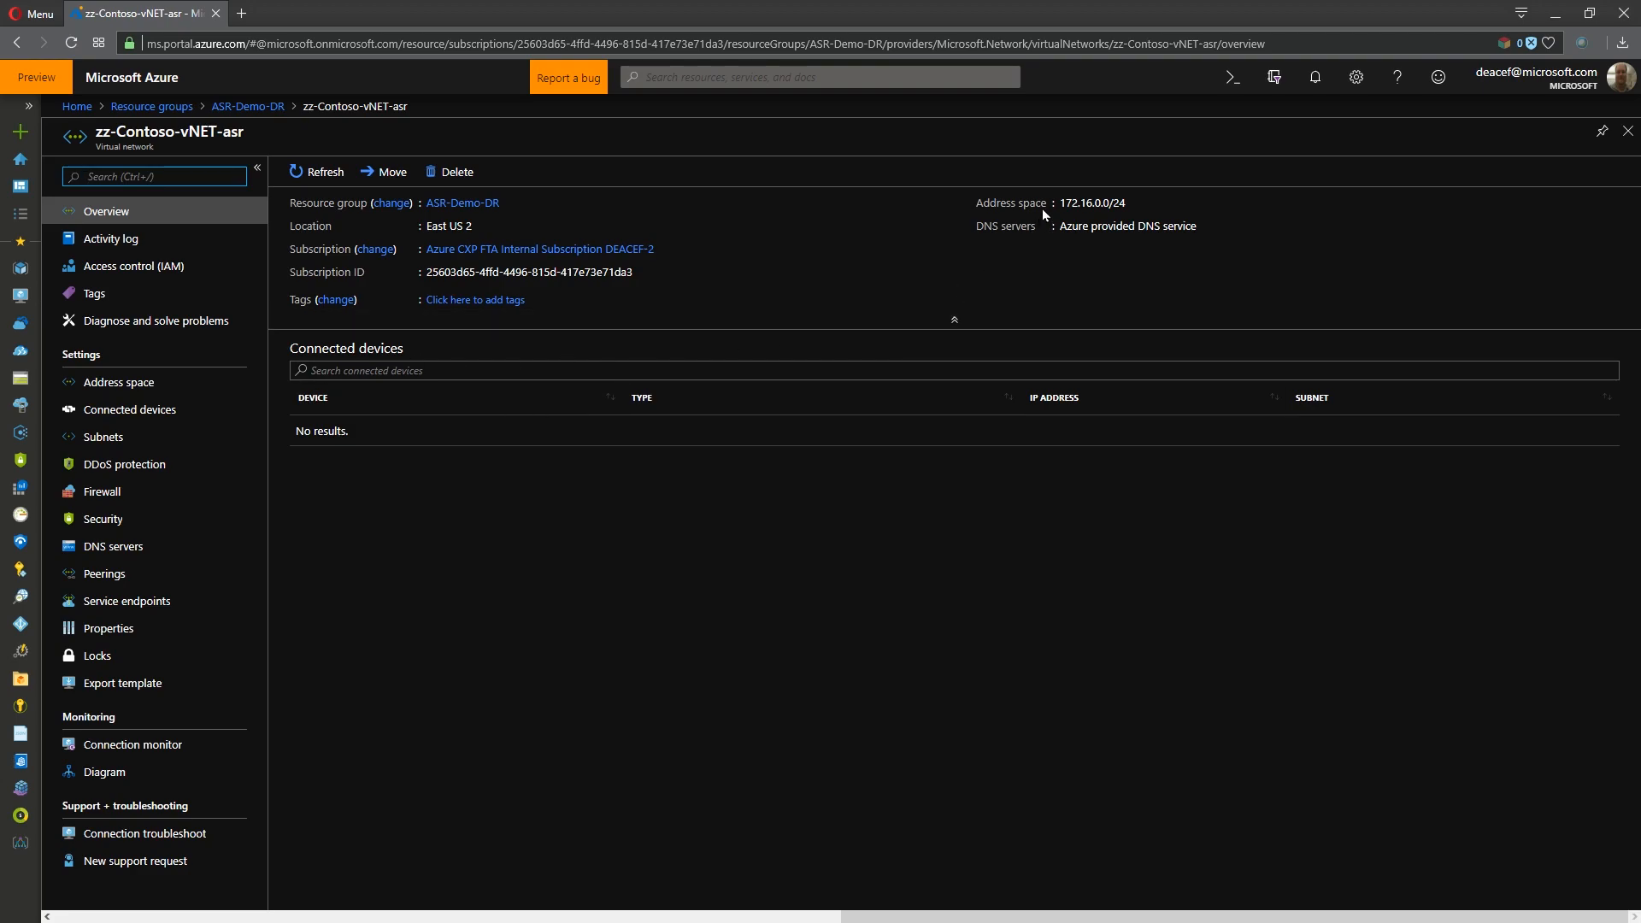
left_click(104, 573)
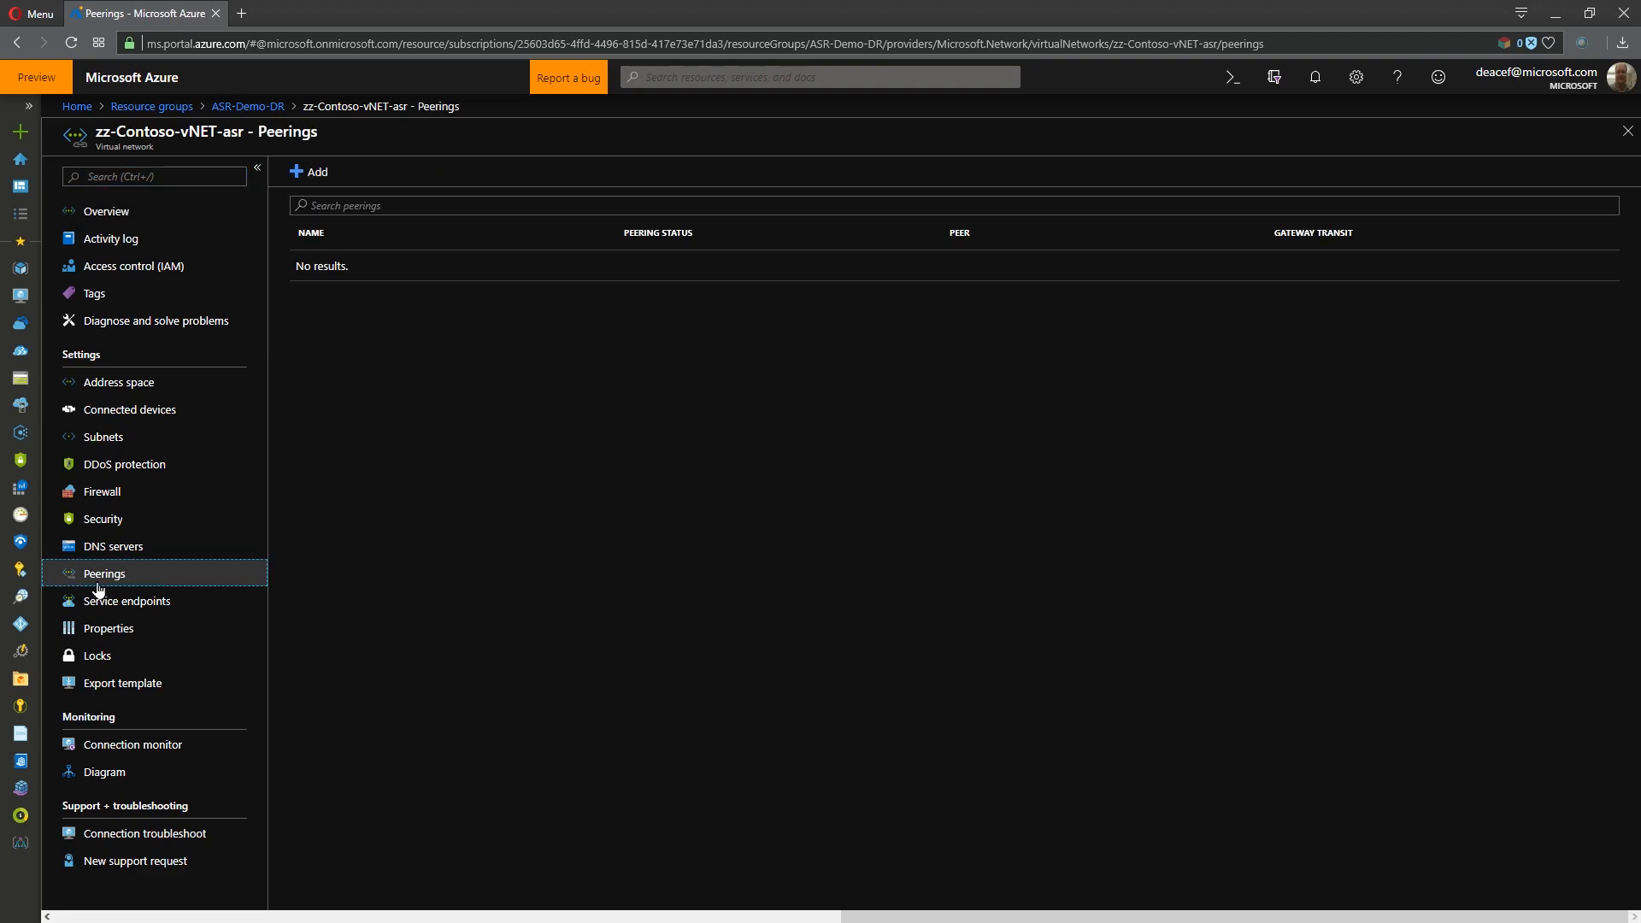
left_click(97, 443)
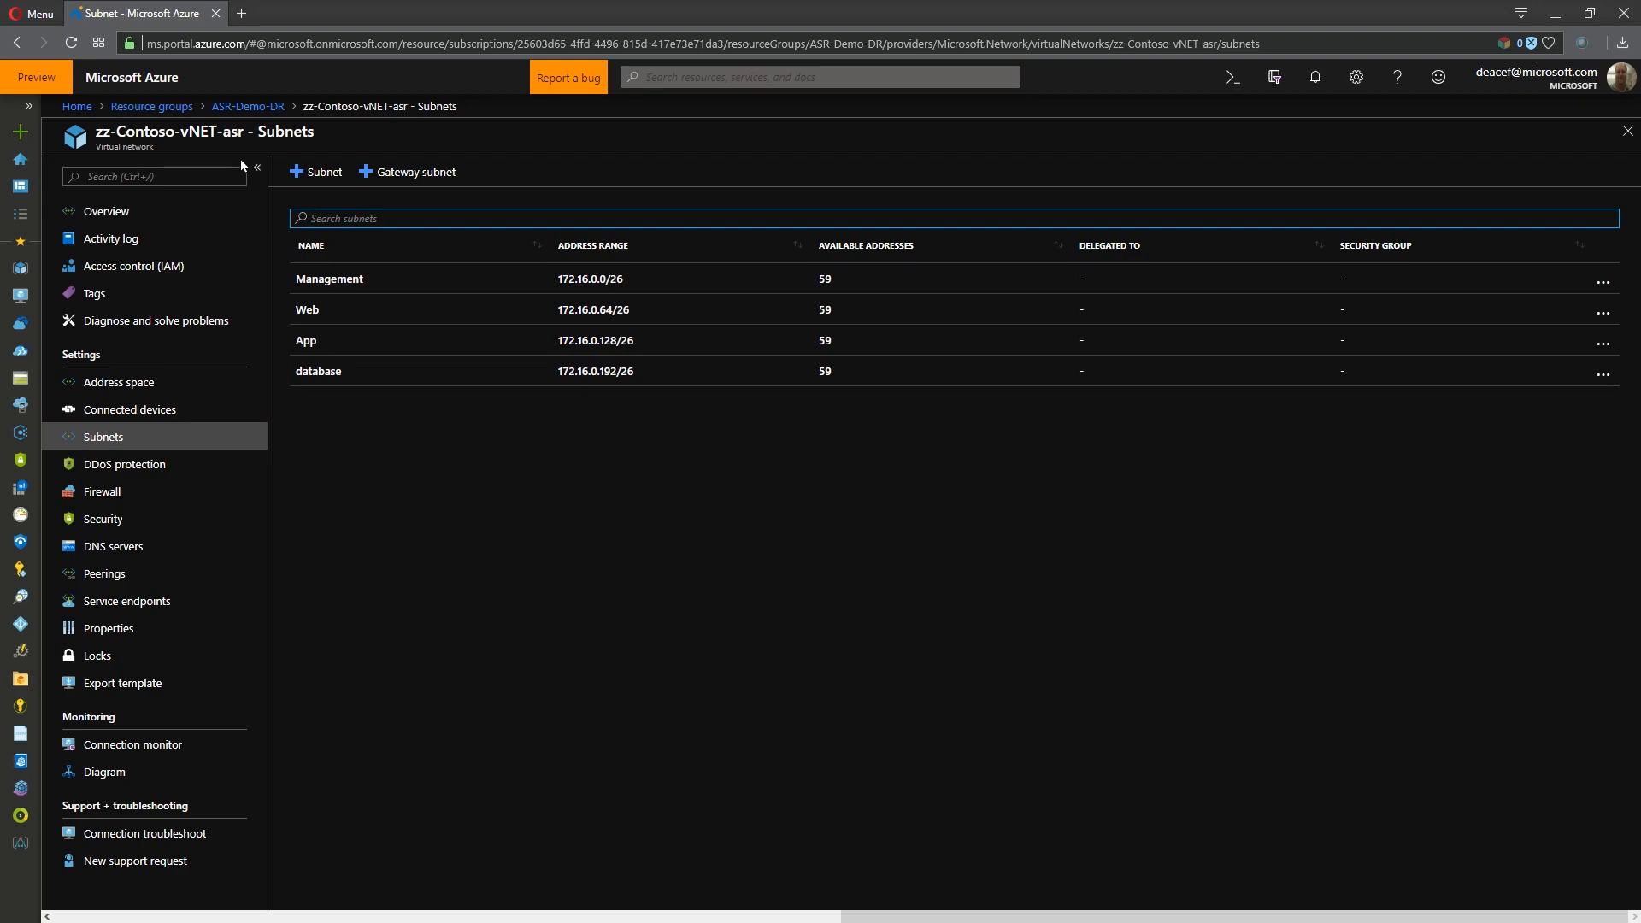
left_click(243, 106)
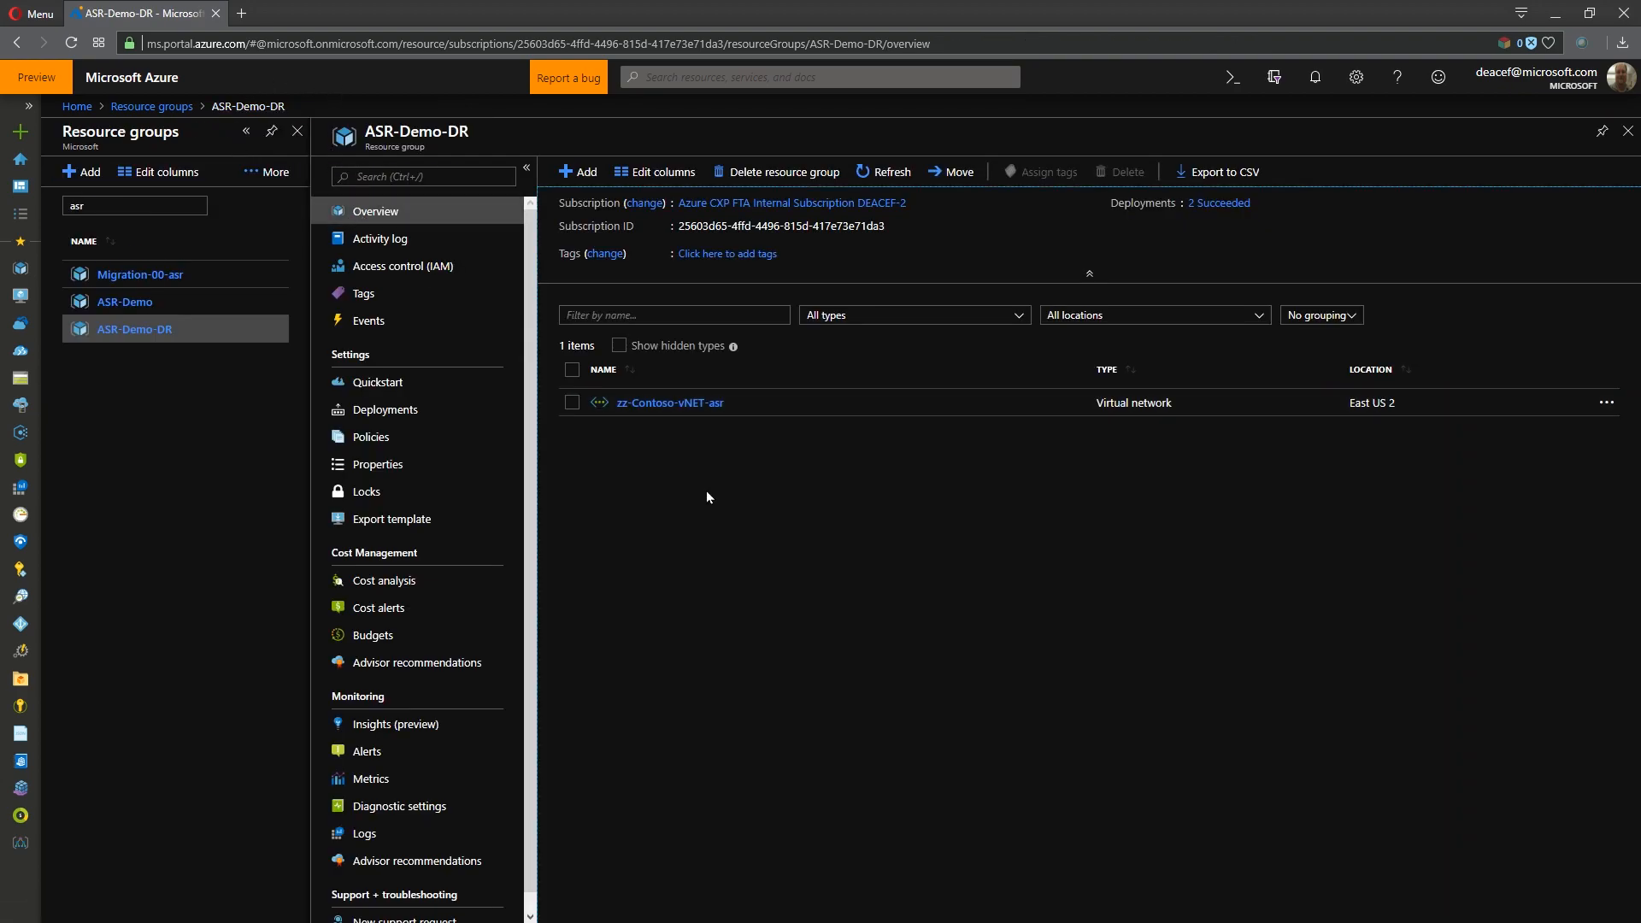
- Create a Backup and Site Recovery (OMS) vault named ASR-DemoVault in the ASR-Demo-DR resource group
left_click(578, 171)
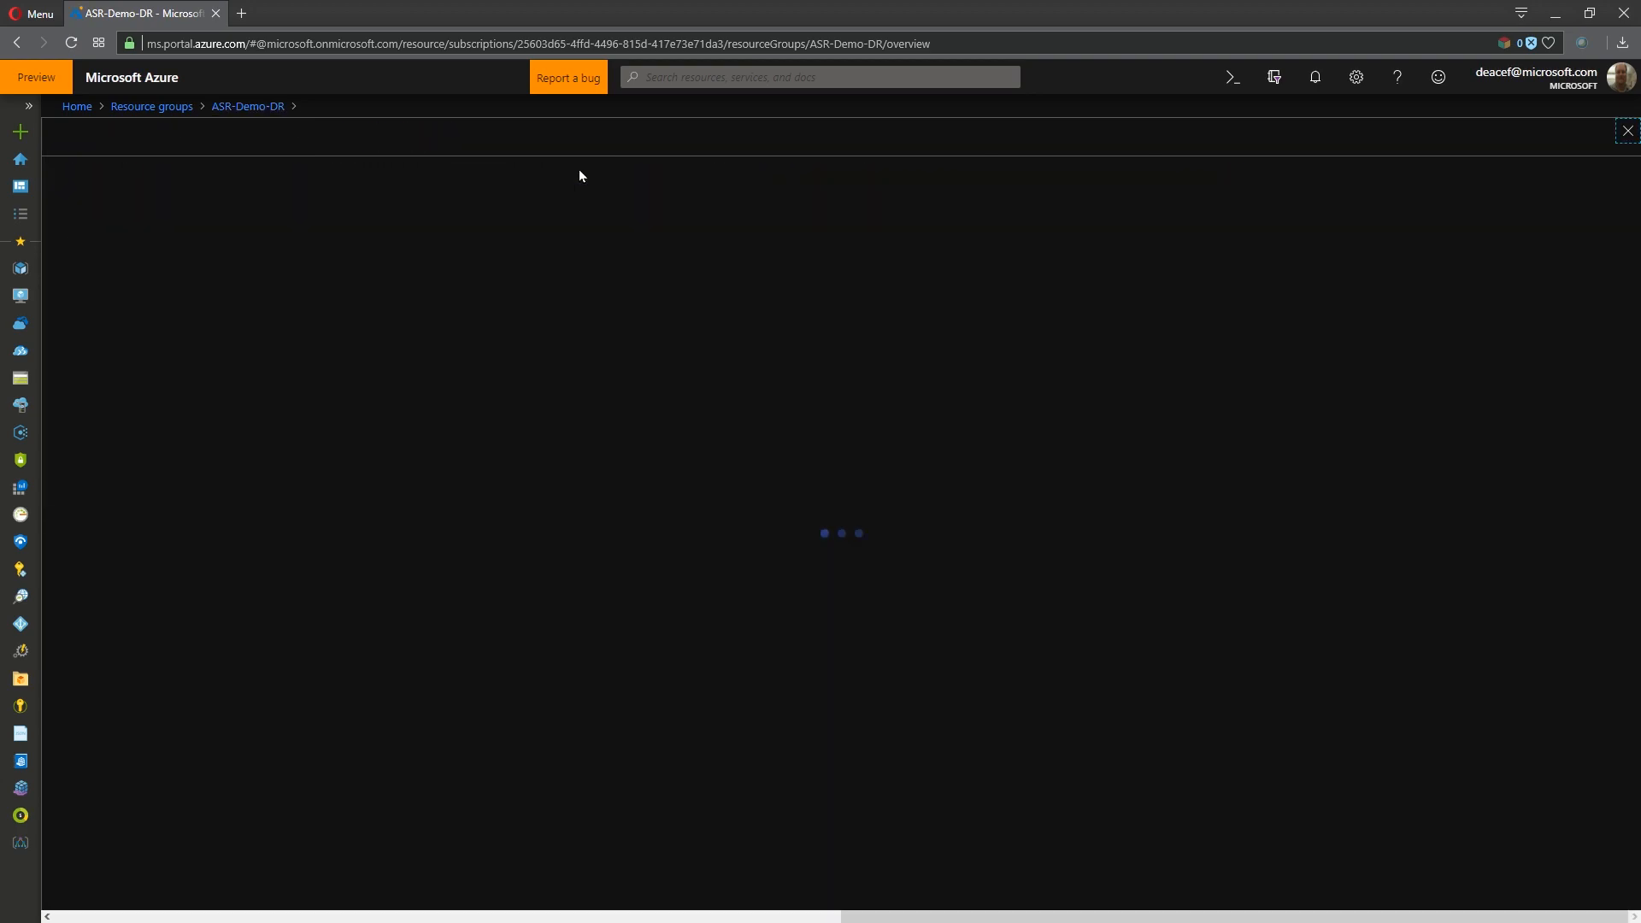
type("Backup")
left_click(224, 246)
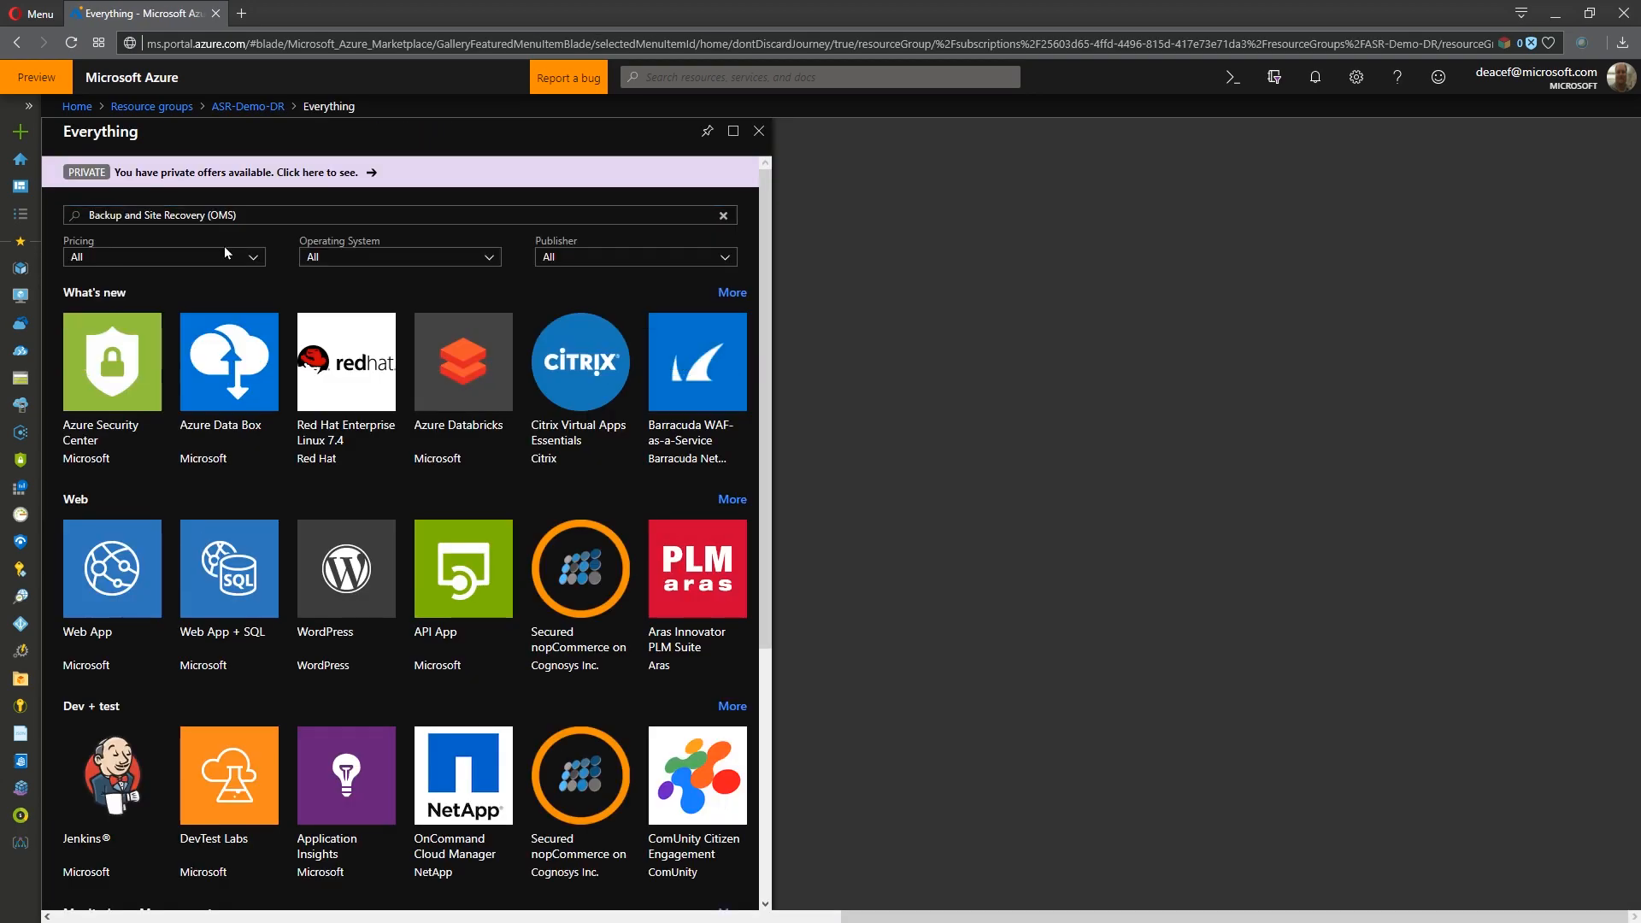
left_click(98, 892)
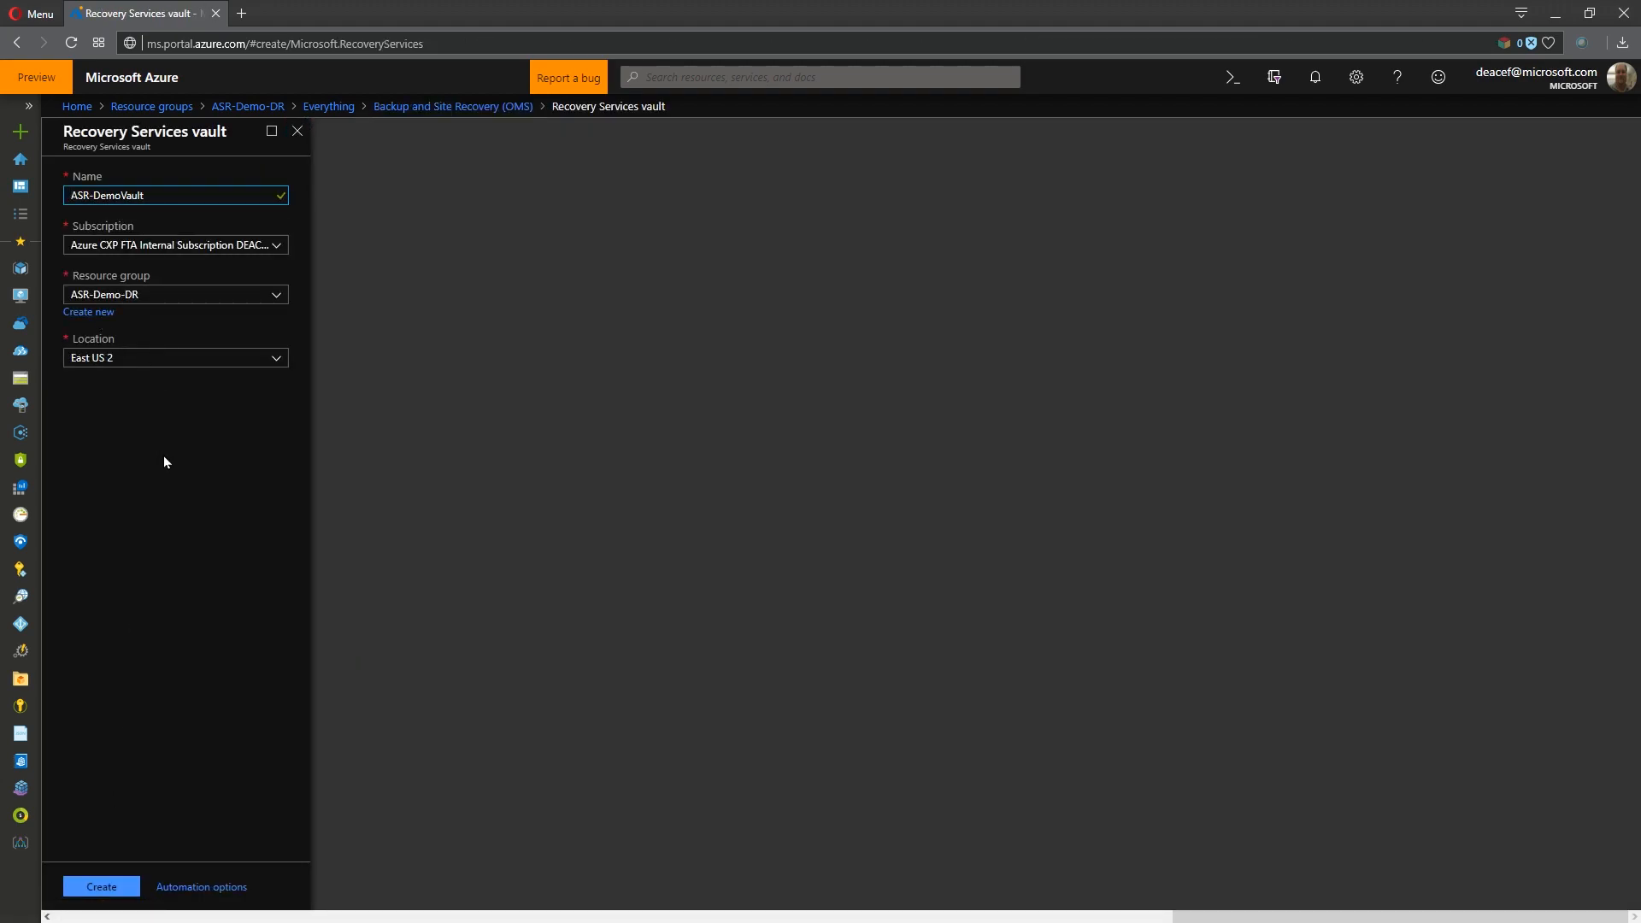
left_click(106, 884)
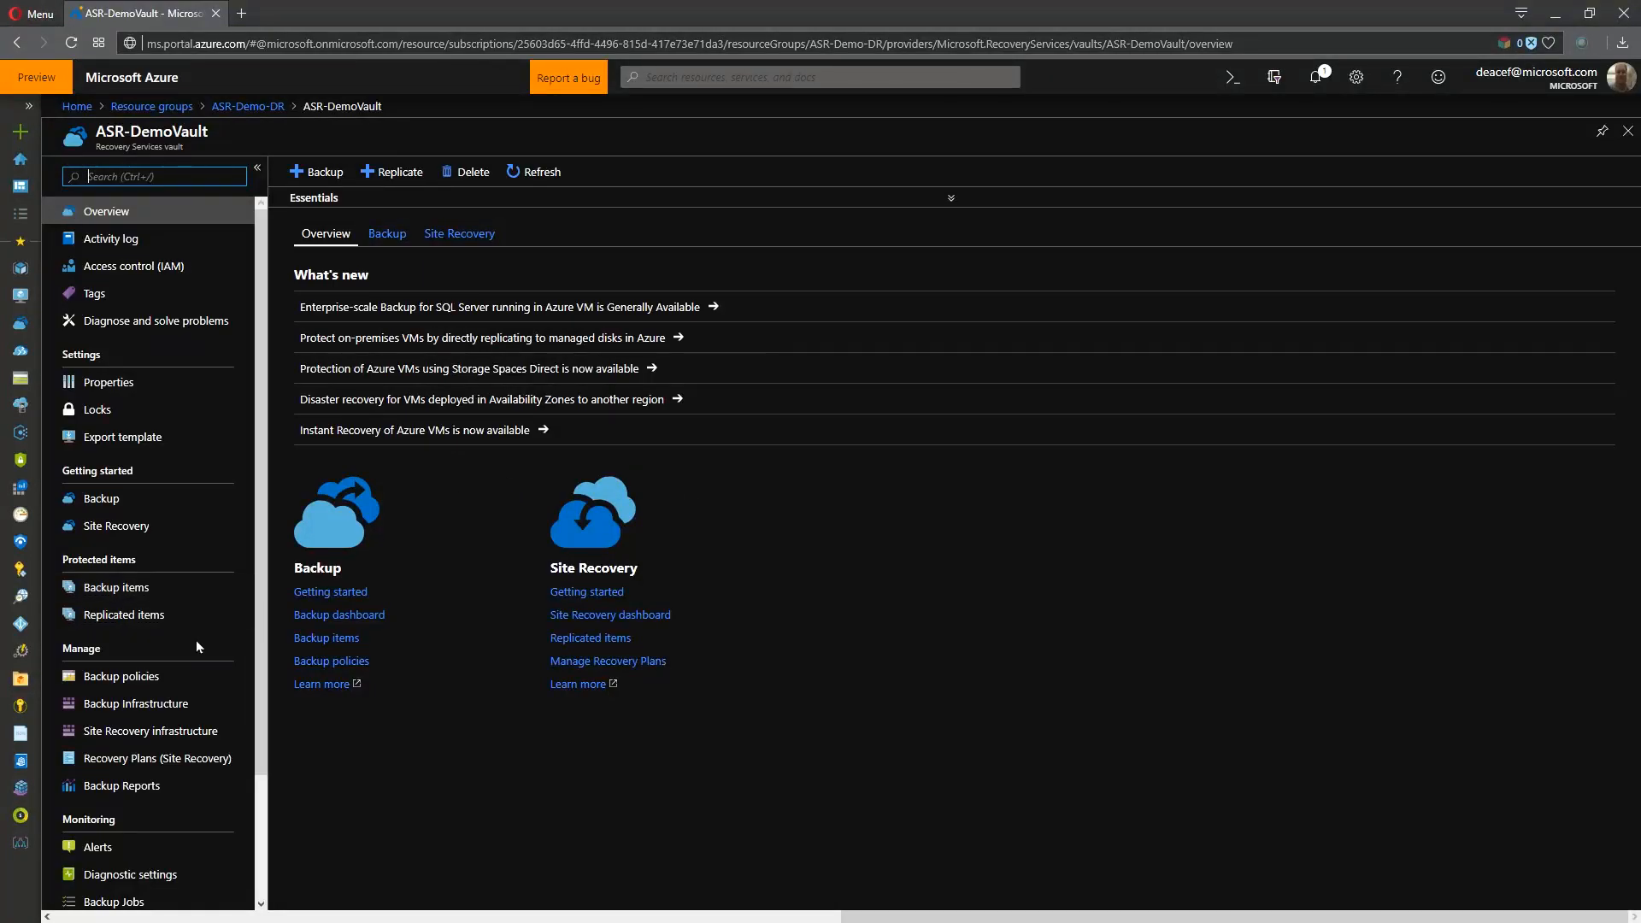
- Start a network mapping for Azure virtual machines in the vault's Site Recovery infrastructure, with source location West US 2 and target location East US 2
left_click(146, 735)
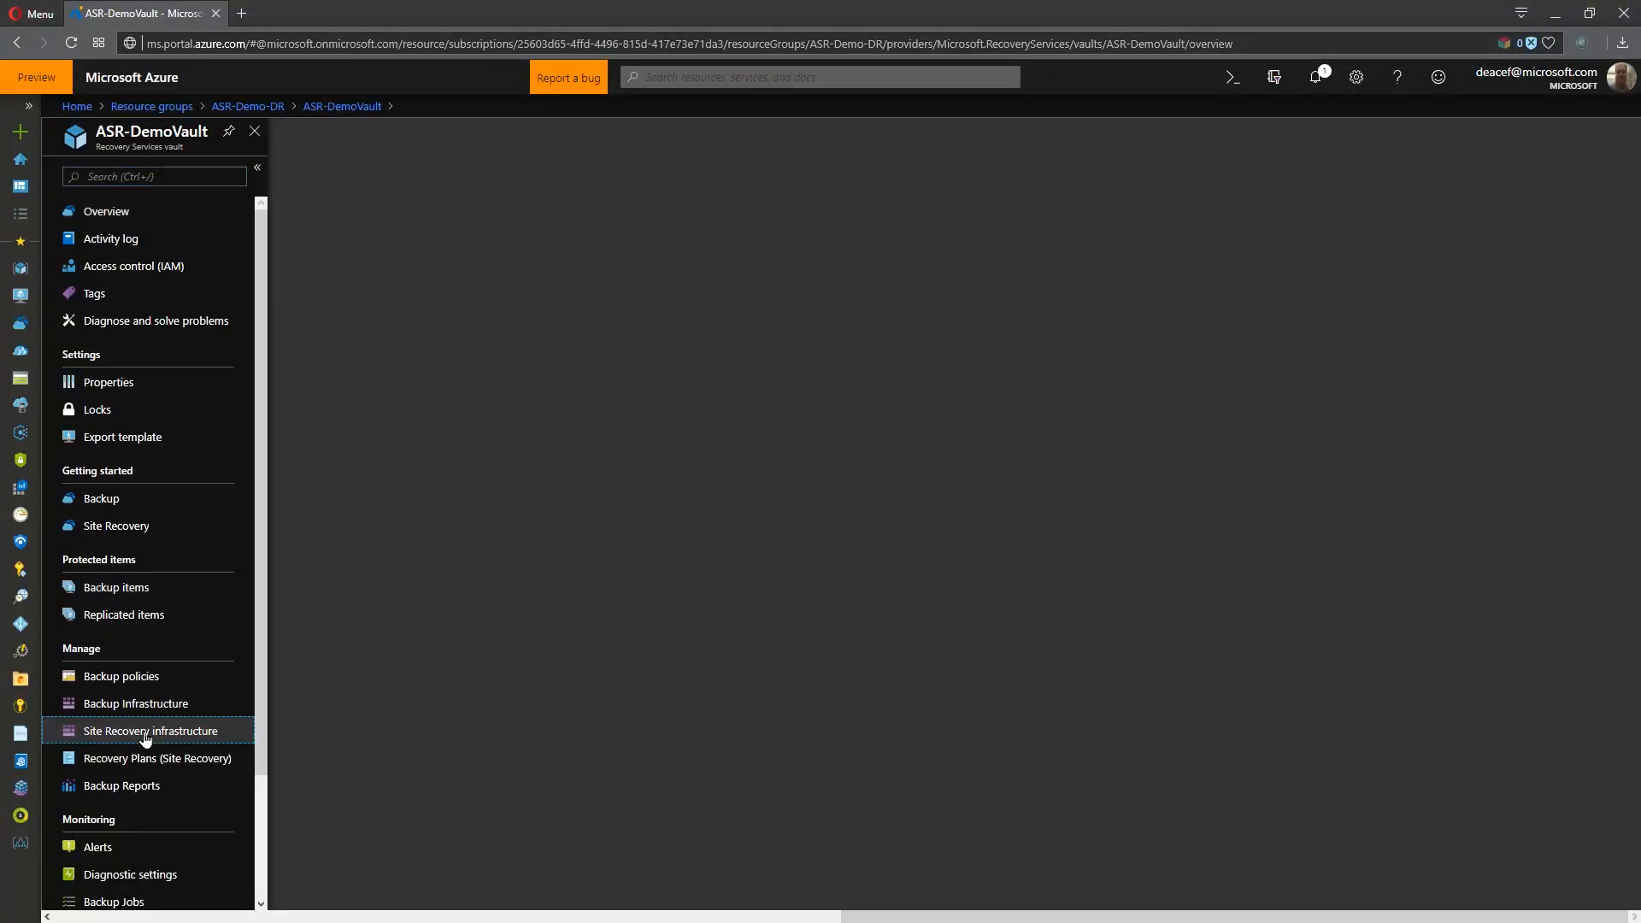
left_click(130, 280)
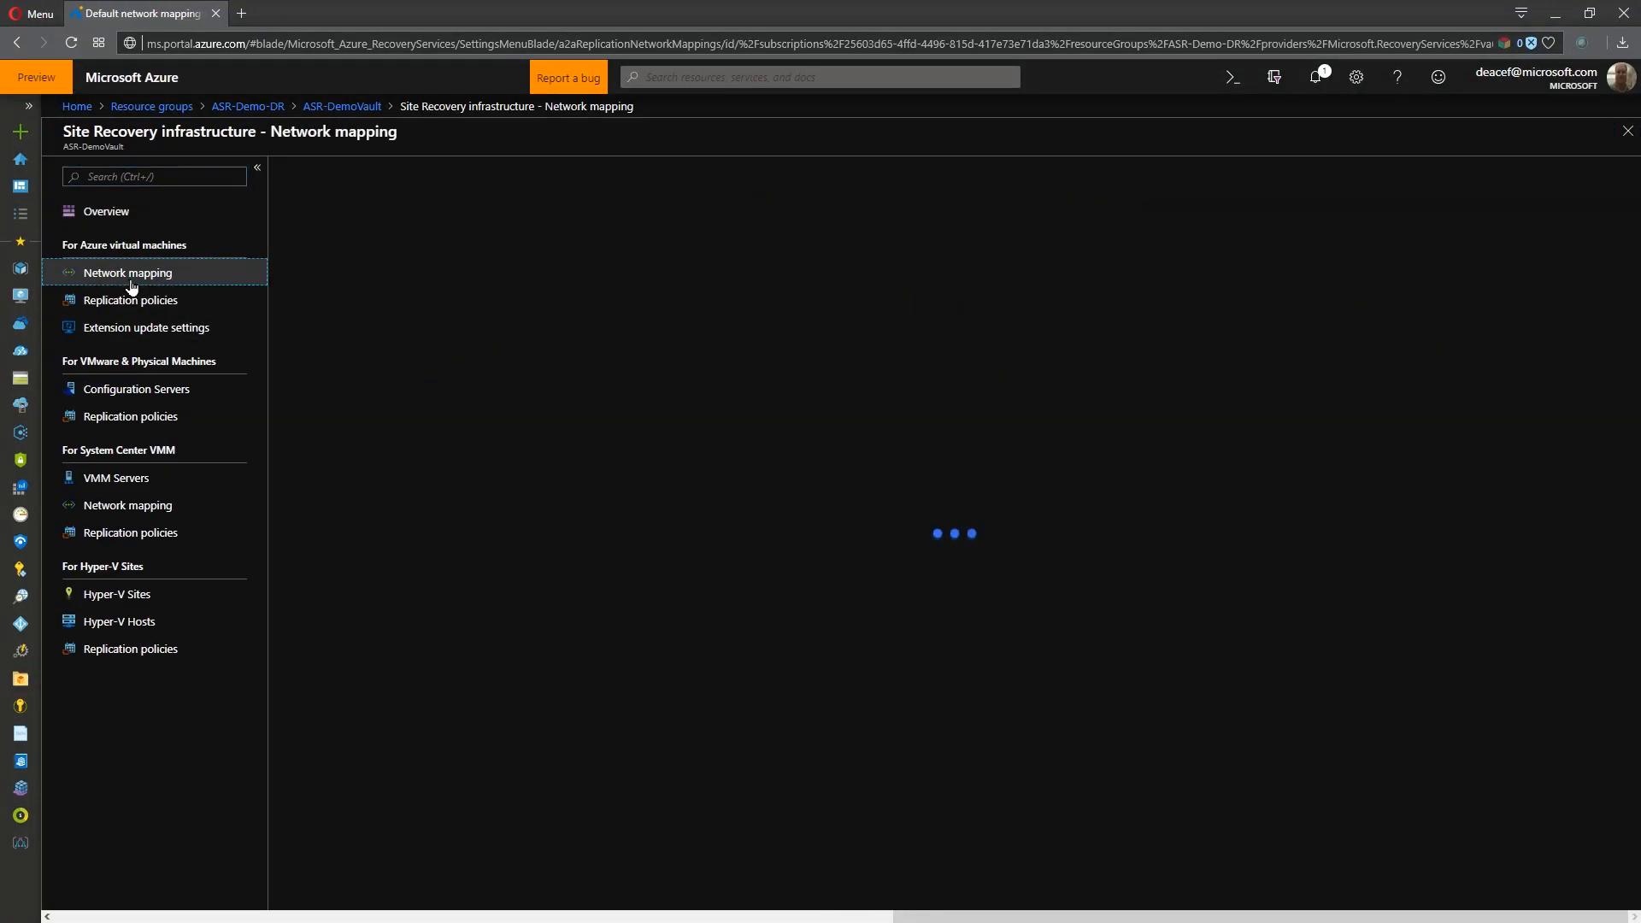
left_click(333, 176)
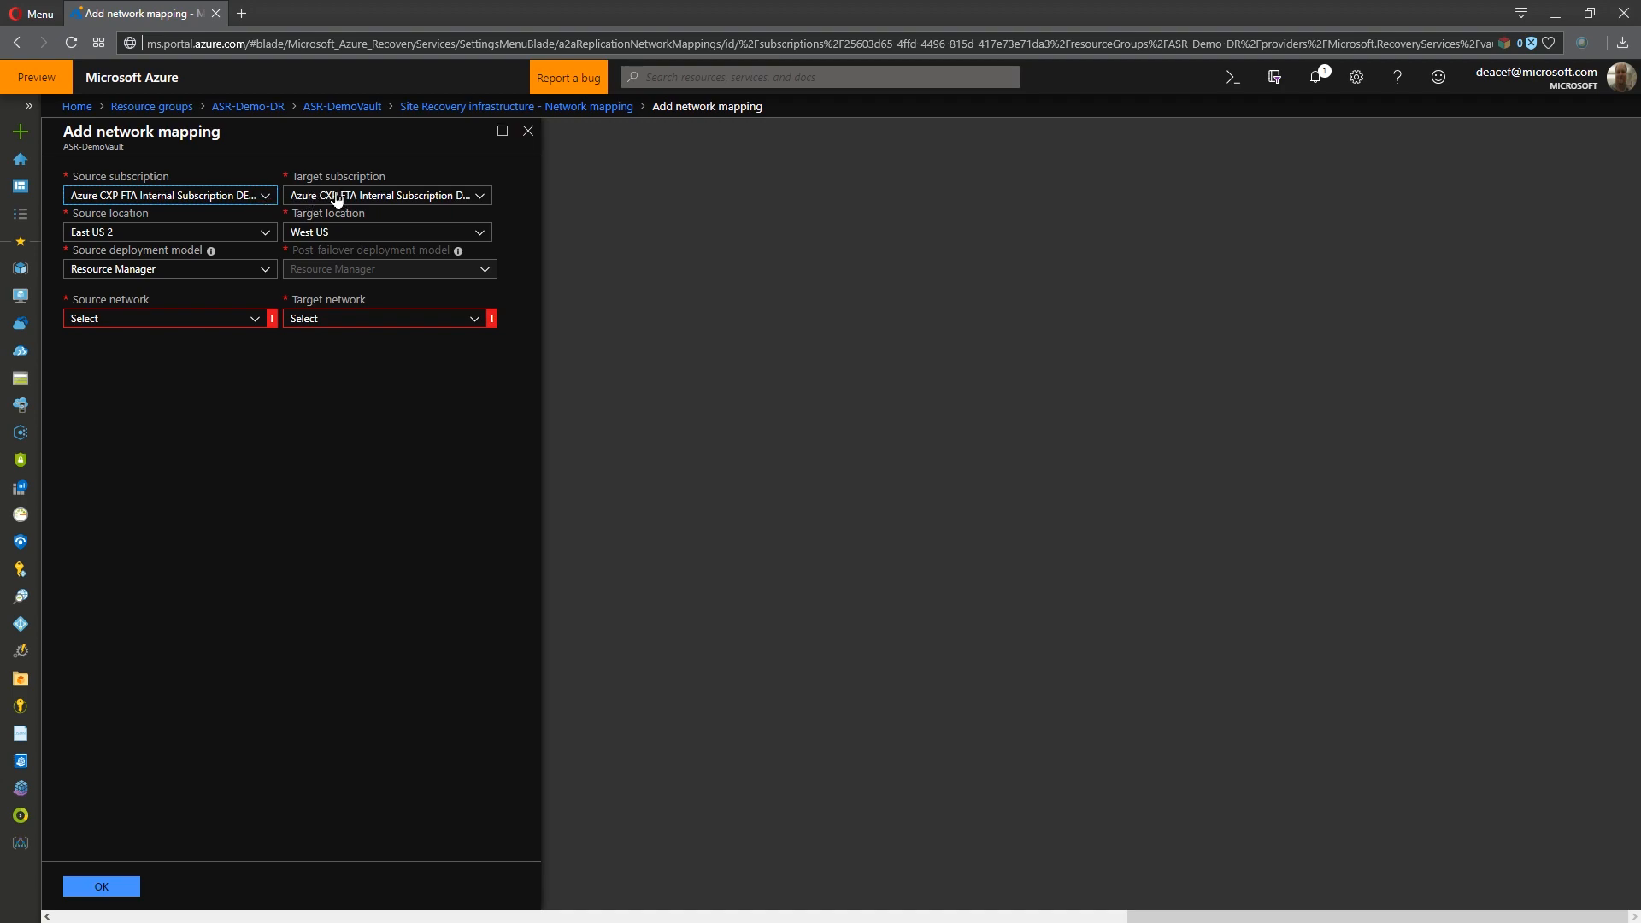
left_click(262, 272)
left_click(208, 335)
left_click(271, 205)
left_click(264, 241)
left_click(262, 238)
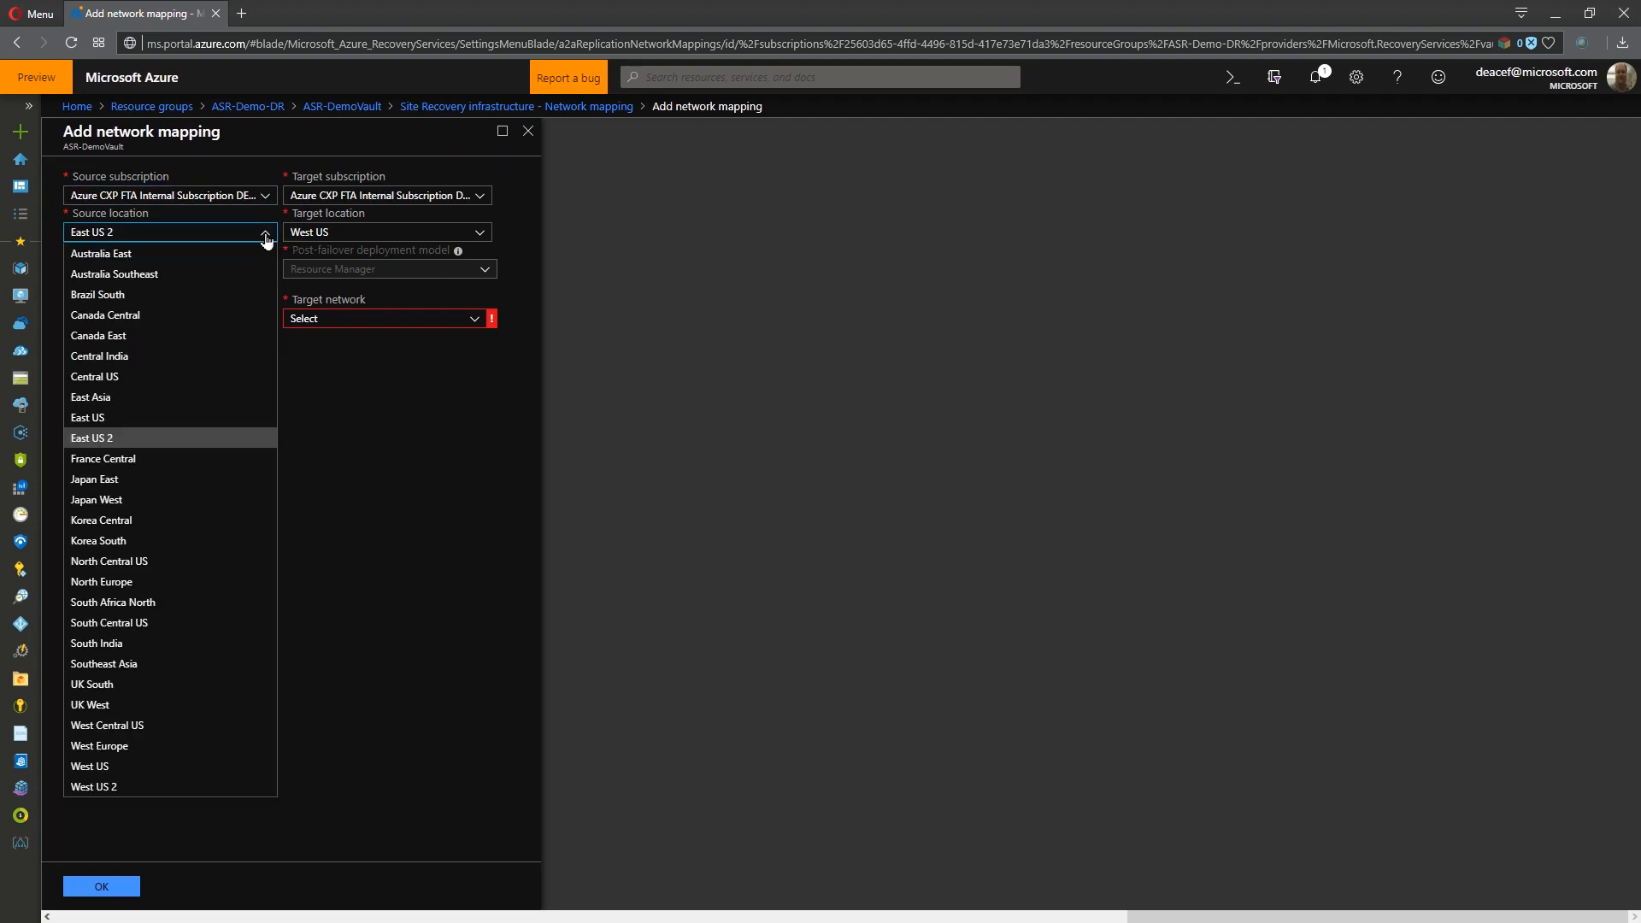
left_click(137, 786)
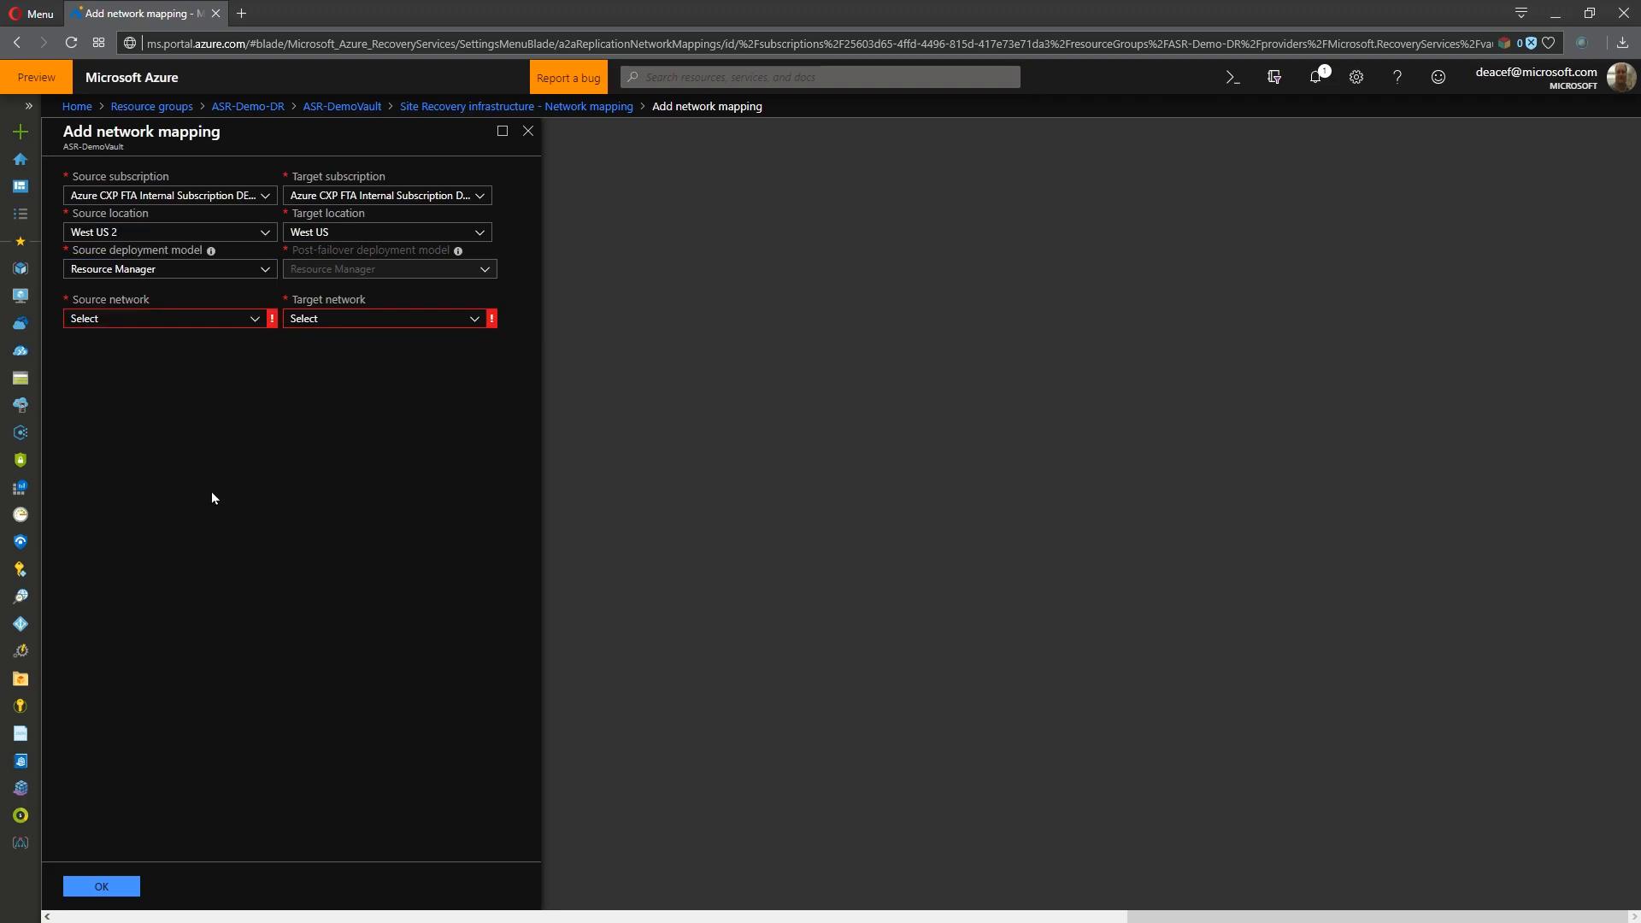
left_click(351, 227)
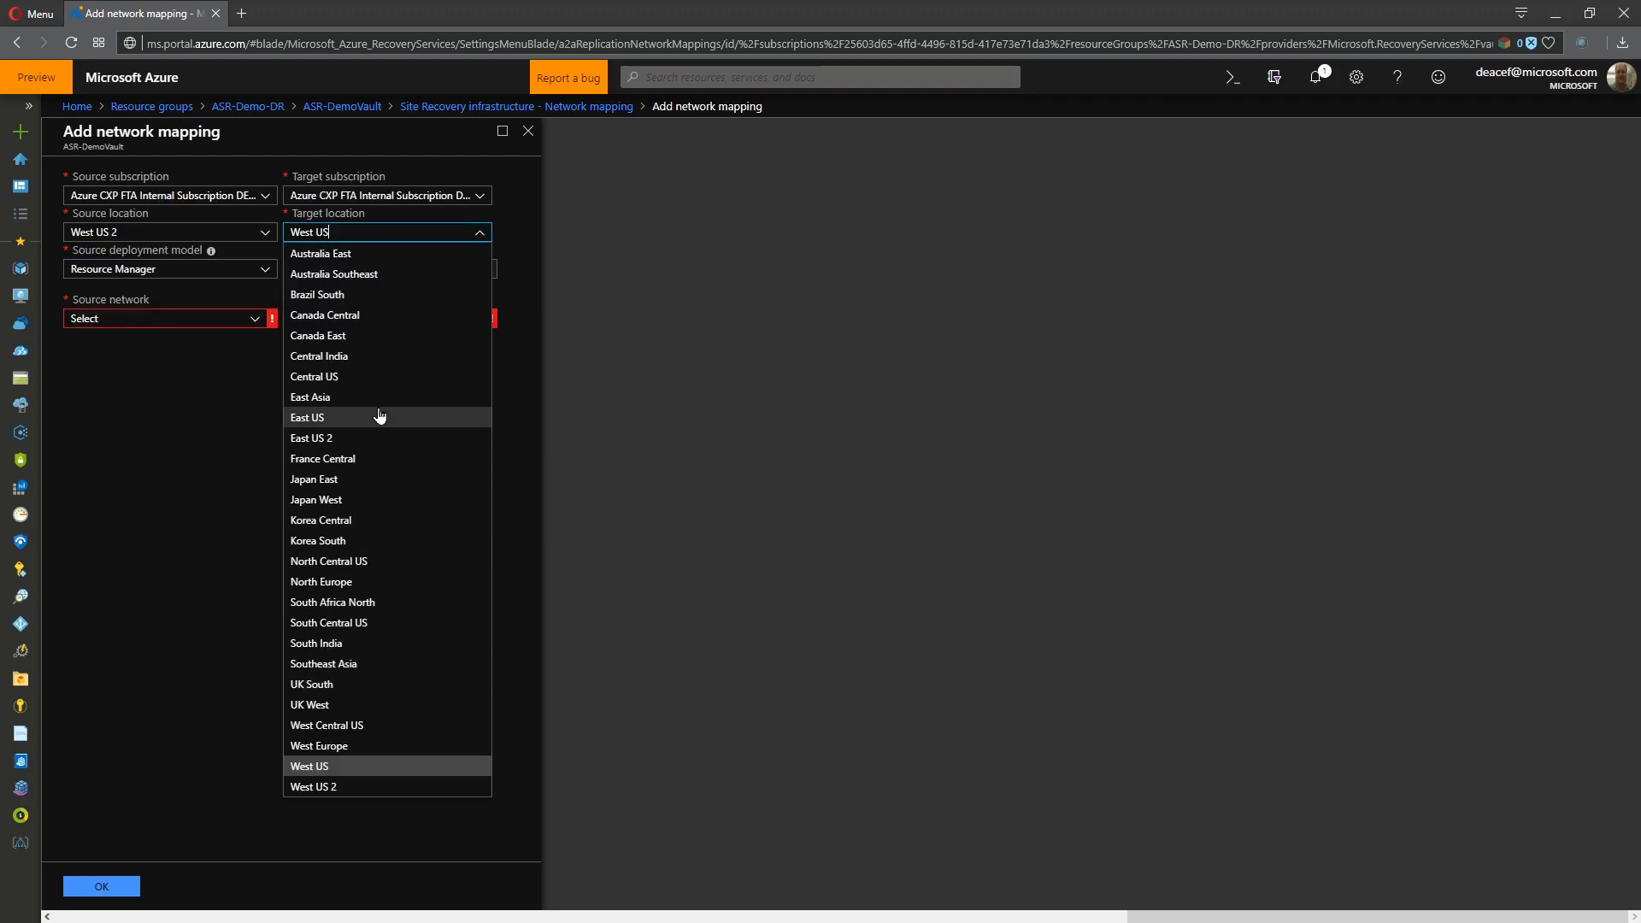
left_click(376, 438)
- Map the source network zz-Contoso-vNET to the target network zz-Contoso-vNET-asr
left_click(259, 323)
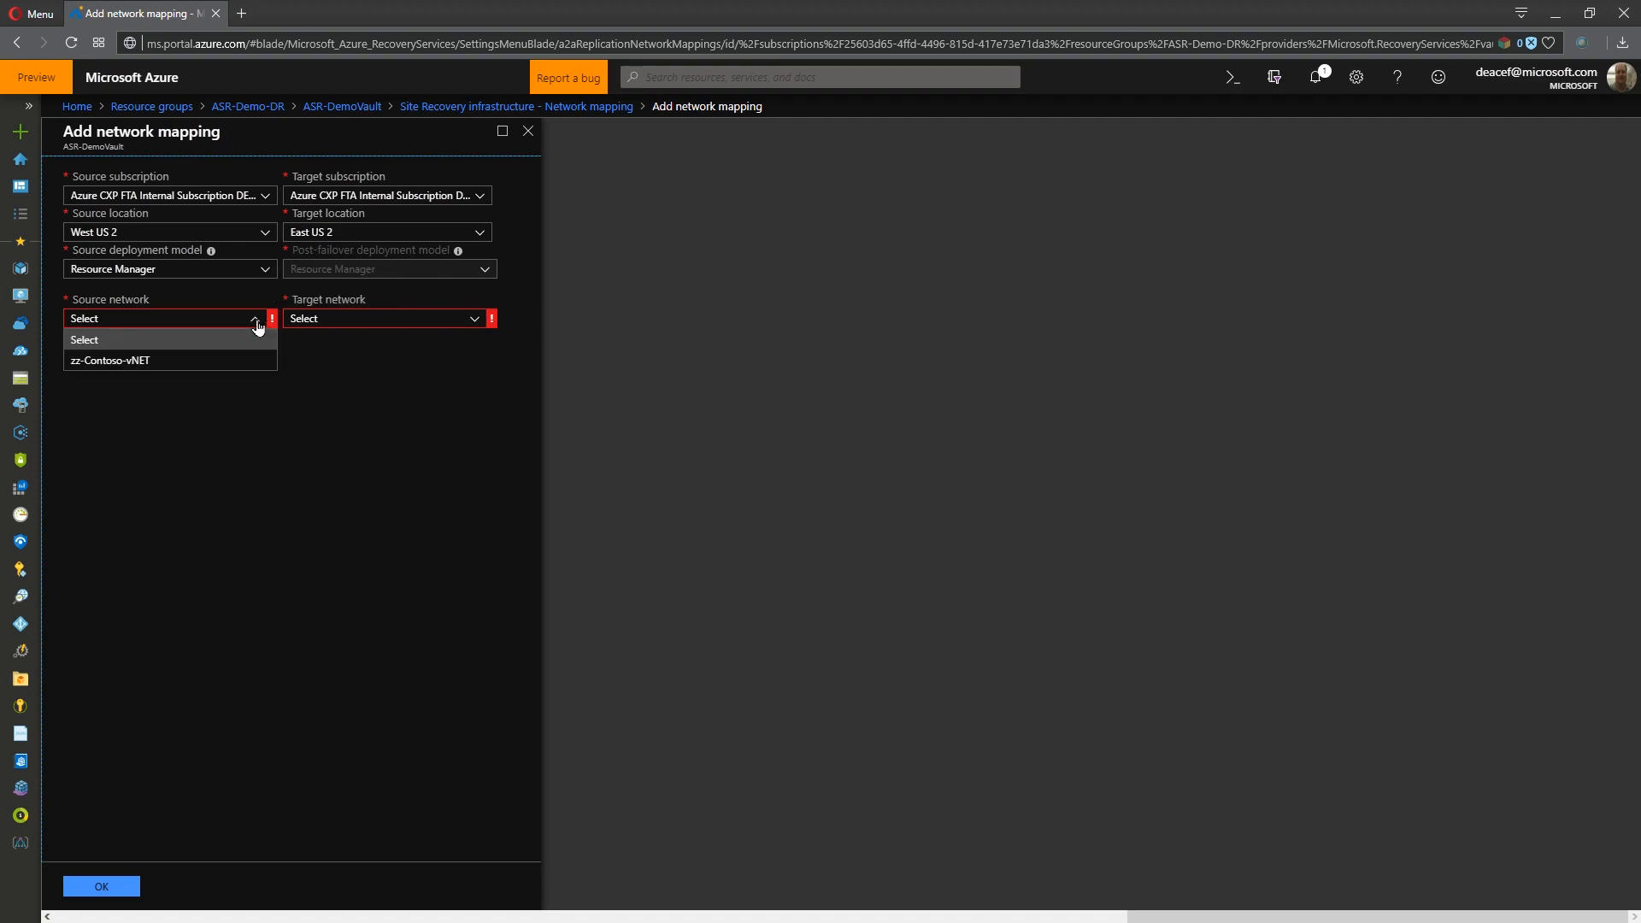
left_click(139, 360)
left_click(338, 320)
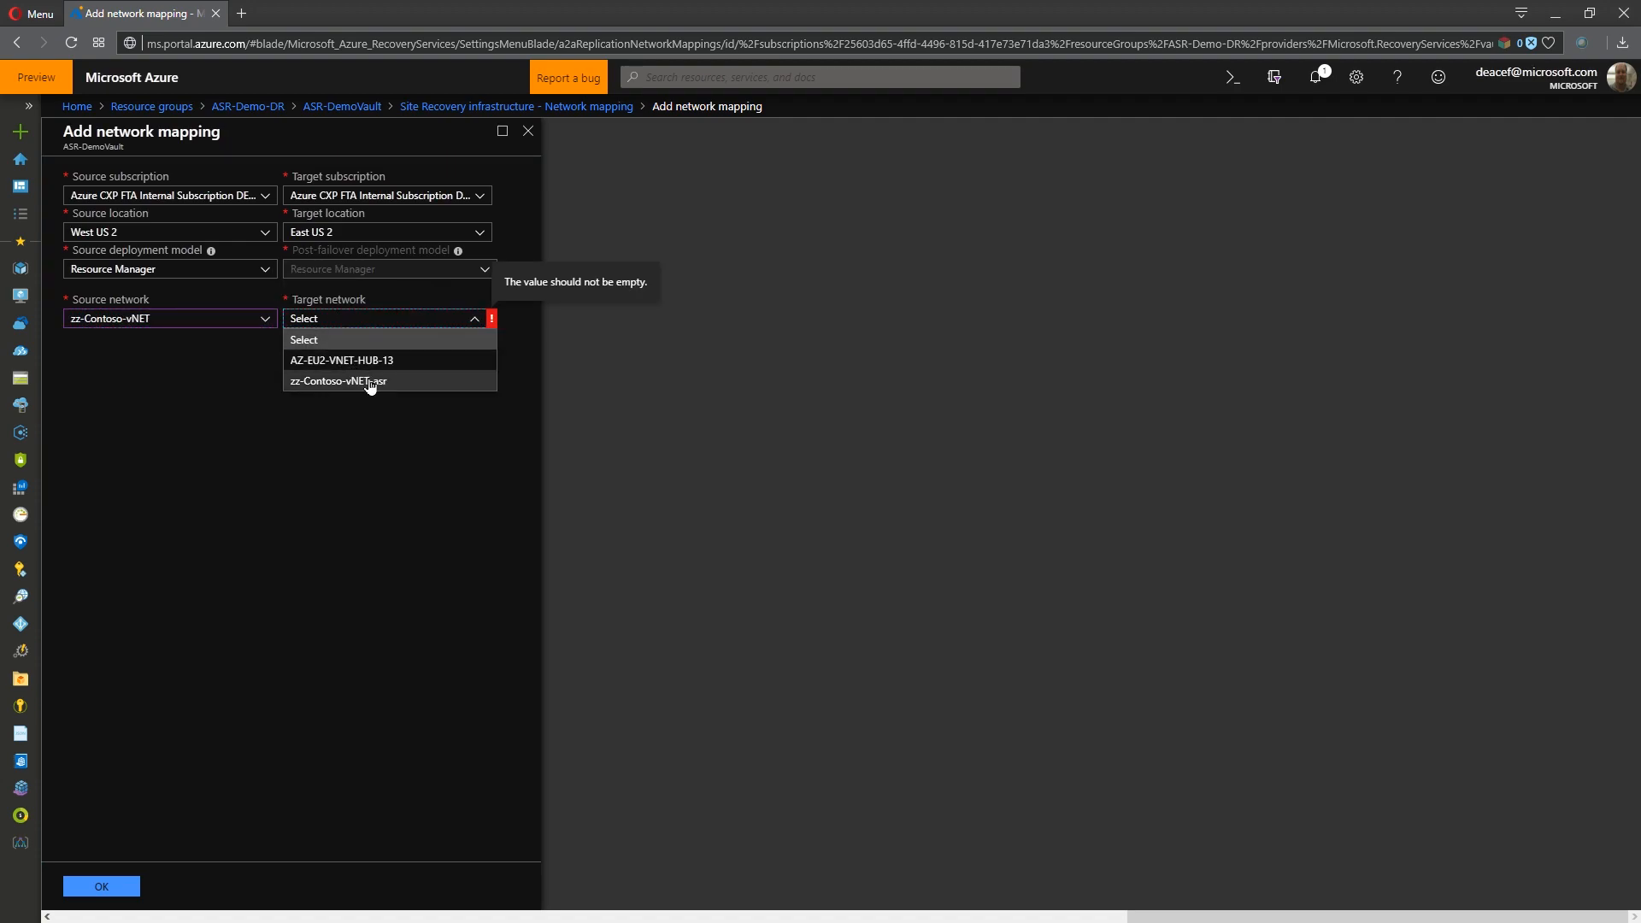
left_click(369, 381)
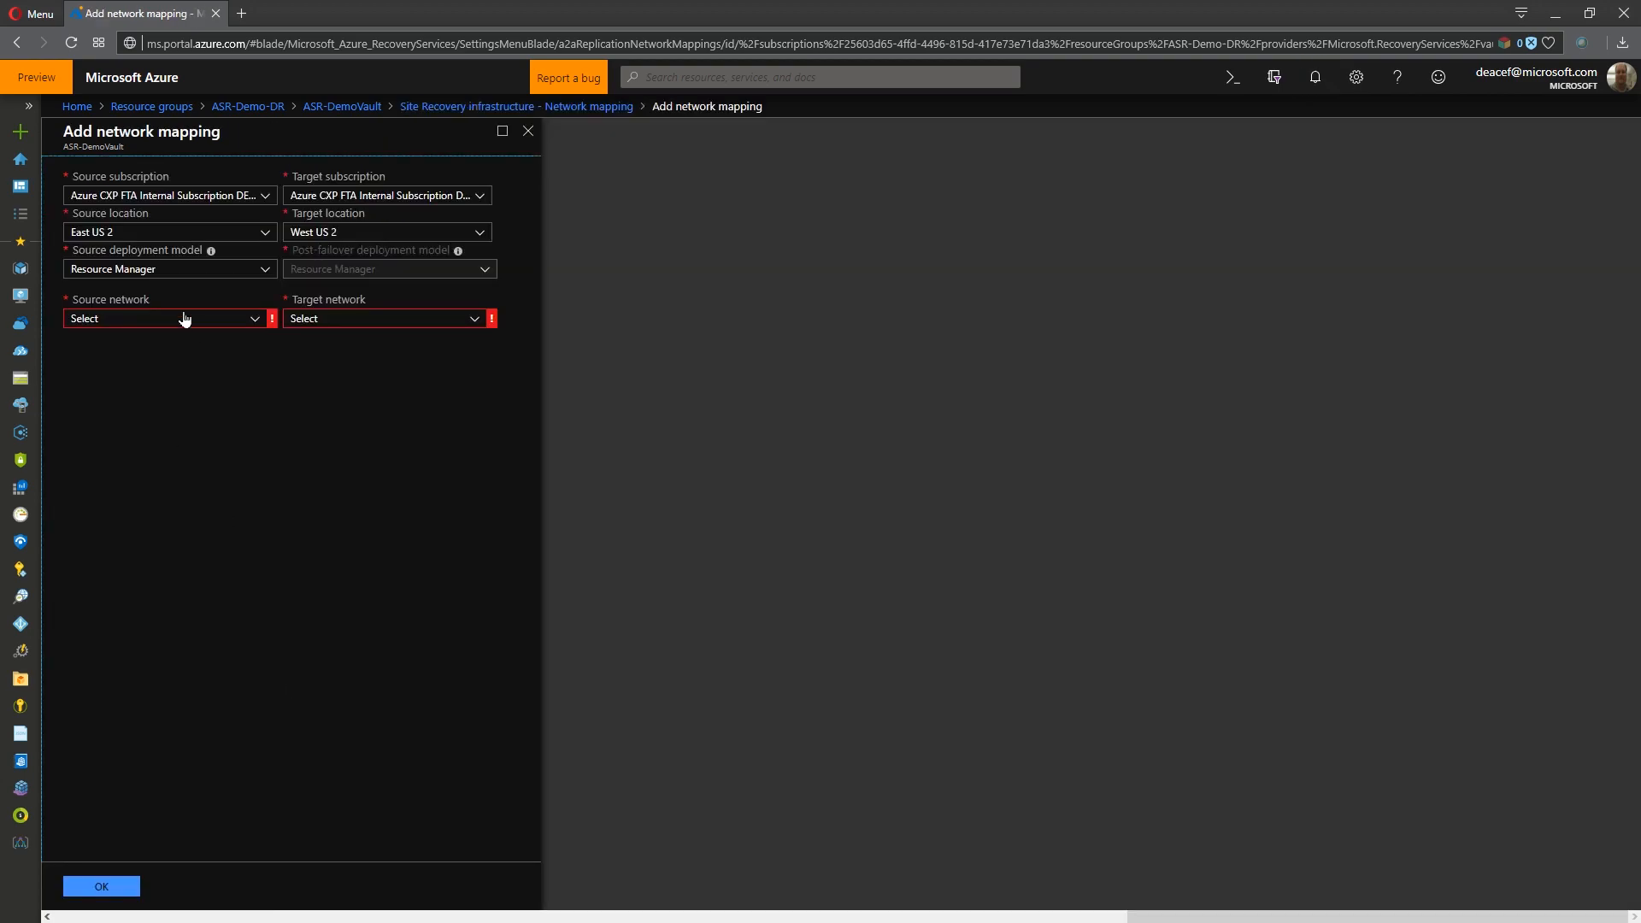
- Add the reverse network mapping from zz-Contoso-vNET-asr in East US 2 to zz-Contoso-vNET in West US 2
left_click(183, 318)
left_click(165, 383)
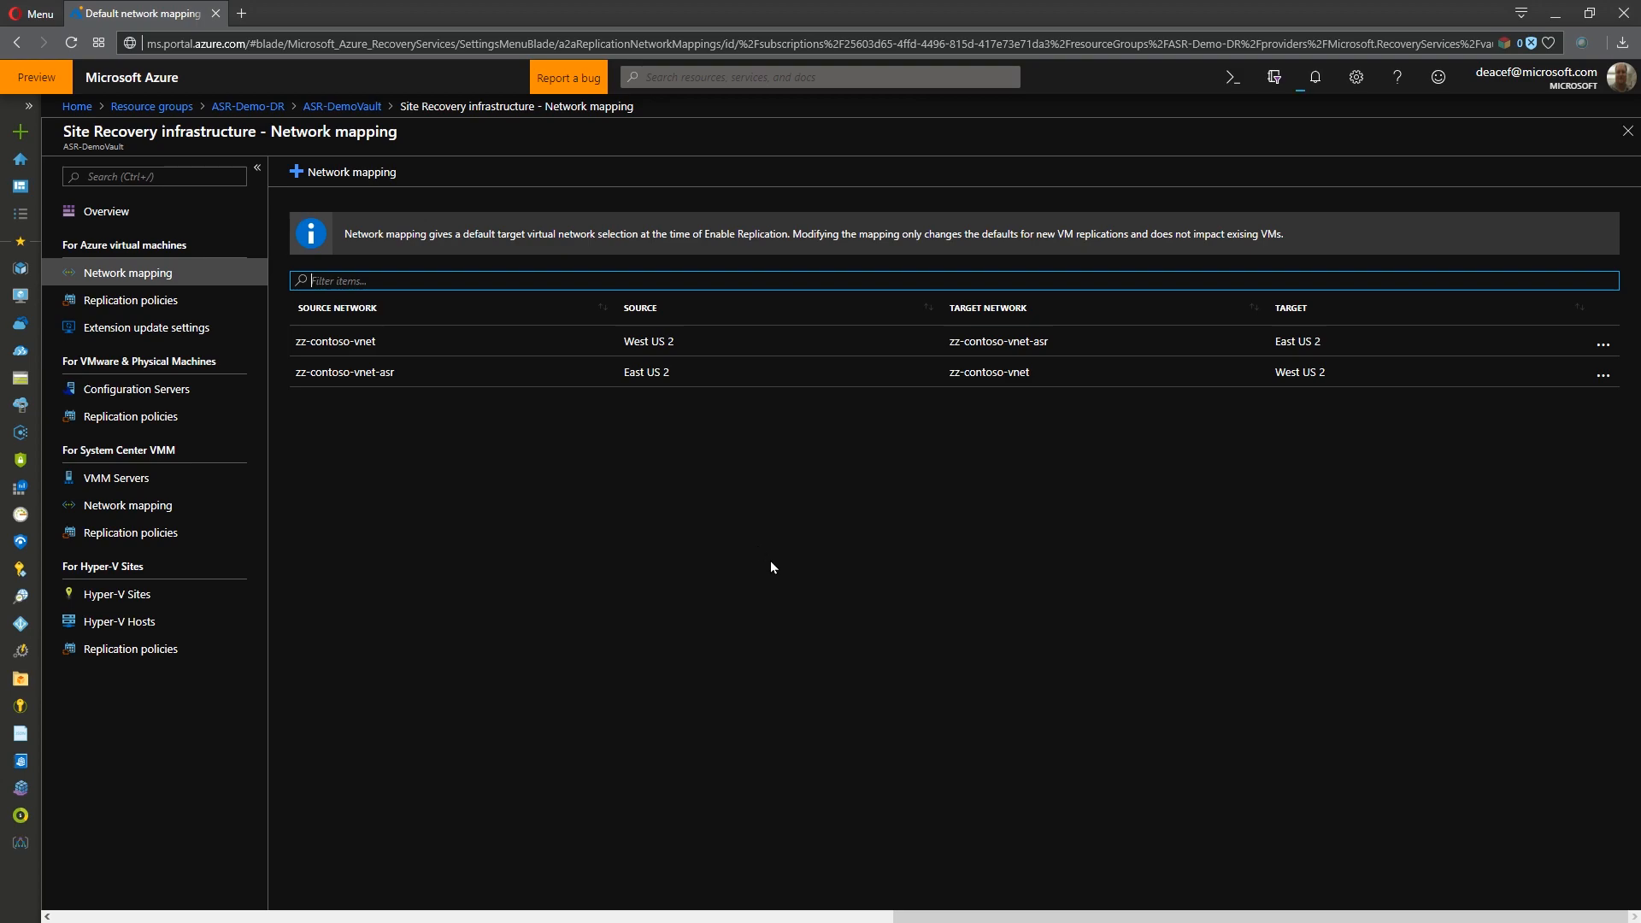
- Create an Azure VM replication policy named "24 hour policy" with 24 hours of recovery point retention and a 4-hour app-consistent snapshot frequency
left_click(131, 306)
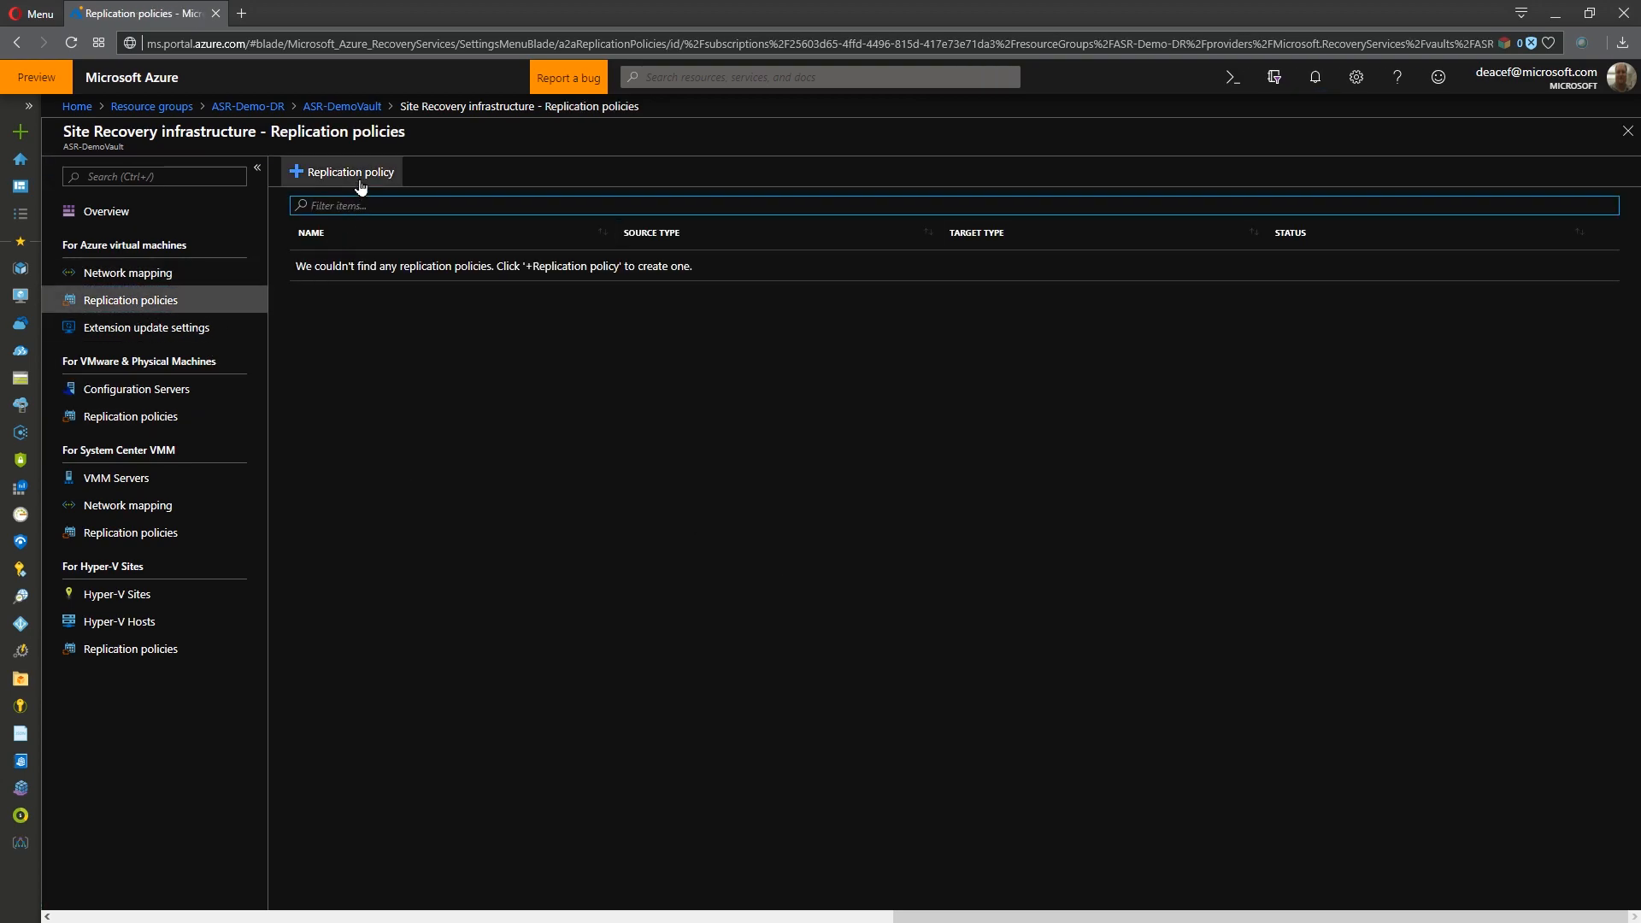
left_click(356, 175)
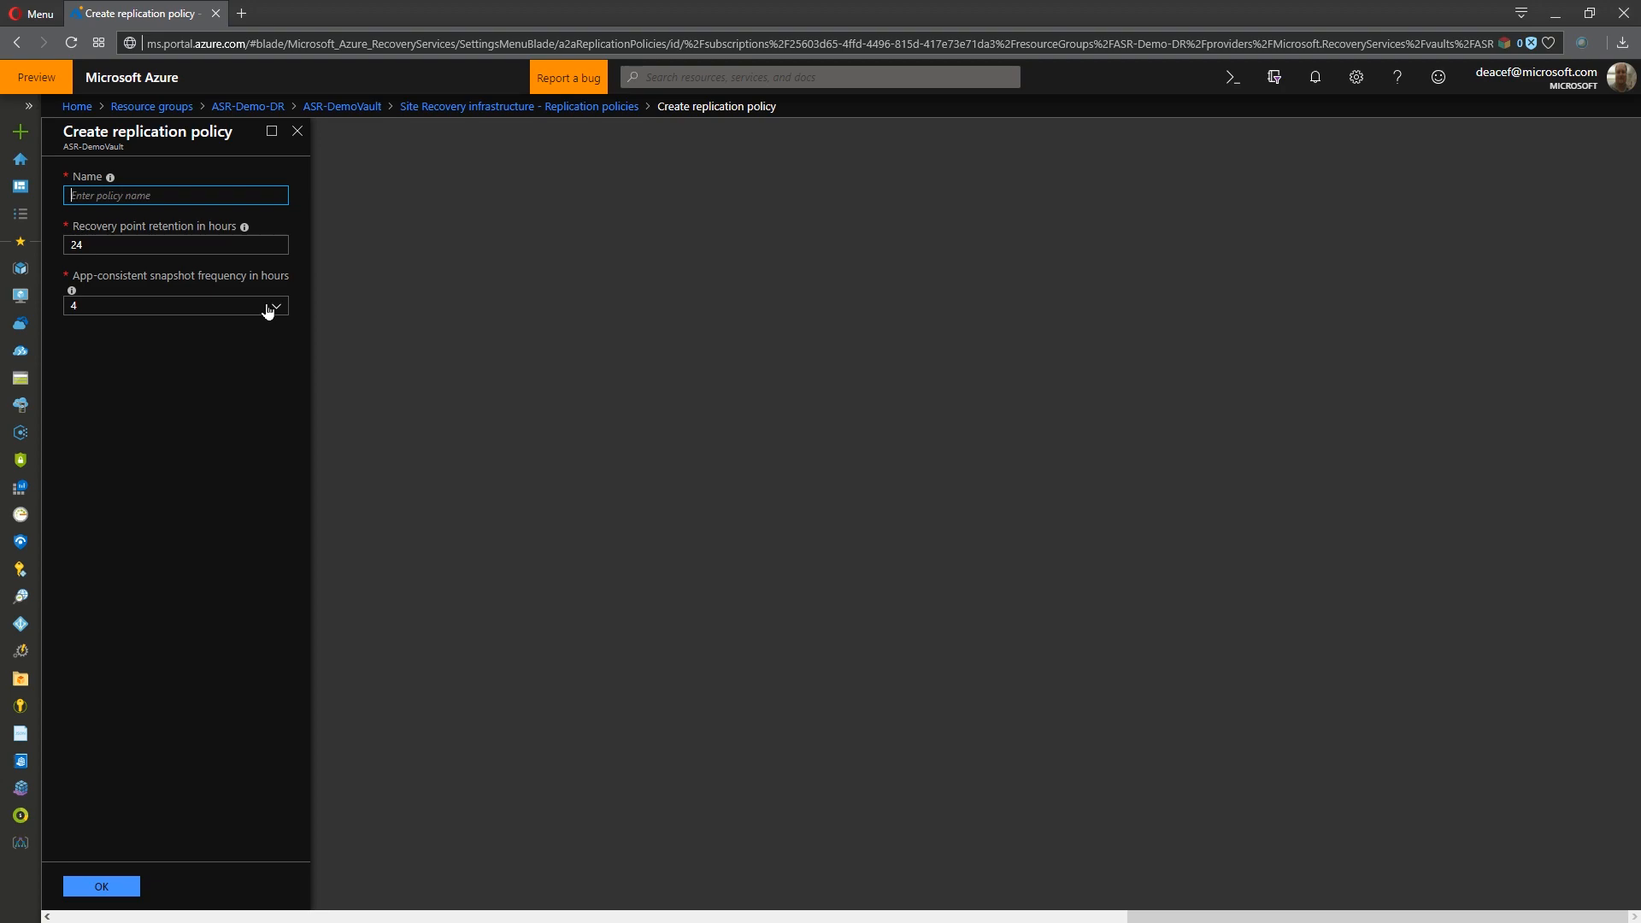
double_click(65, 246)
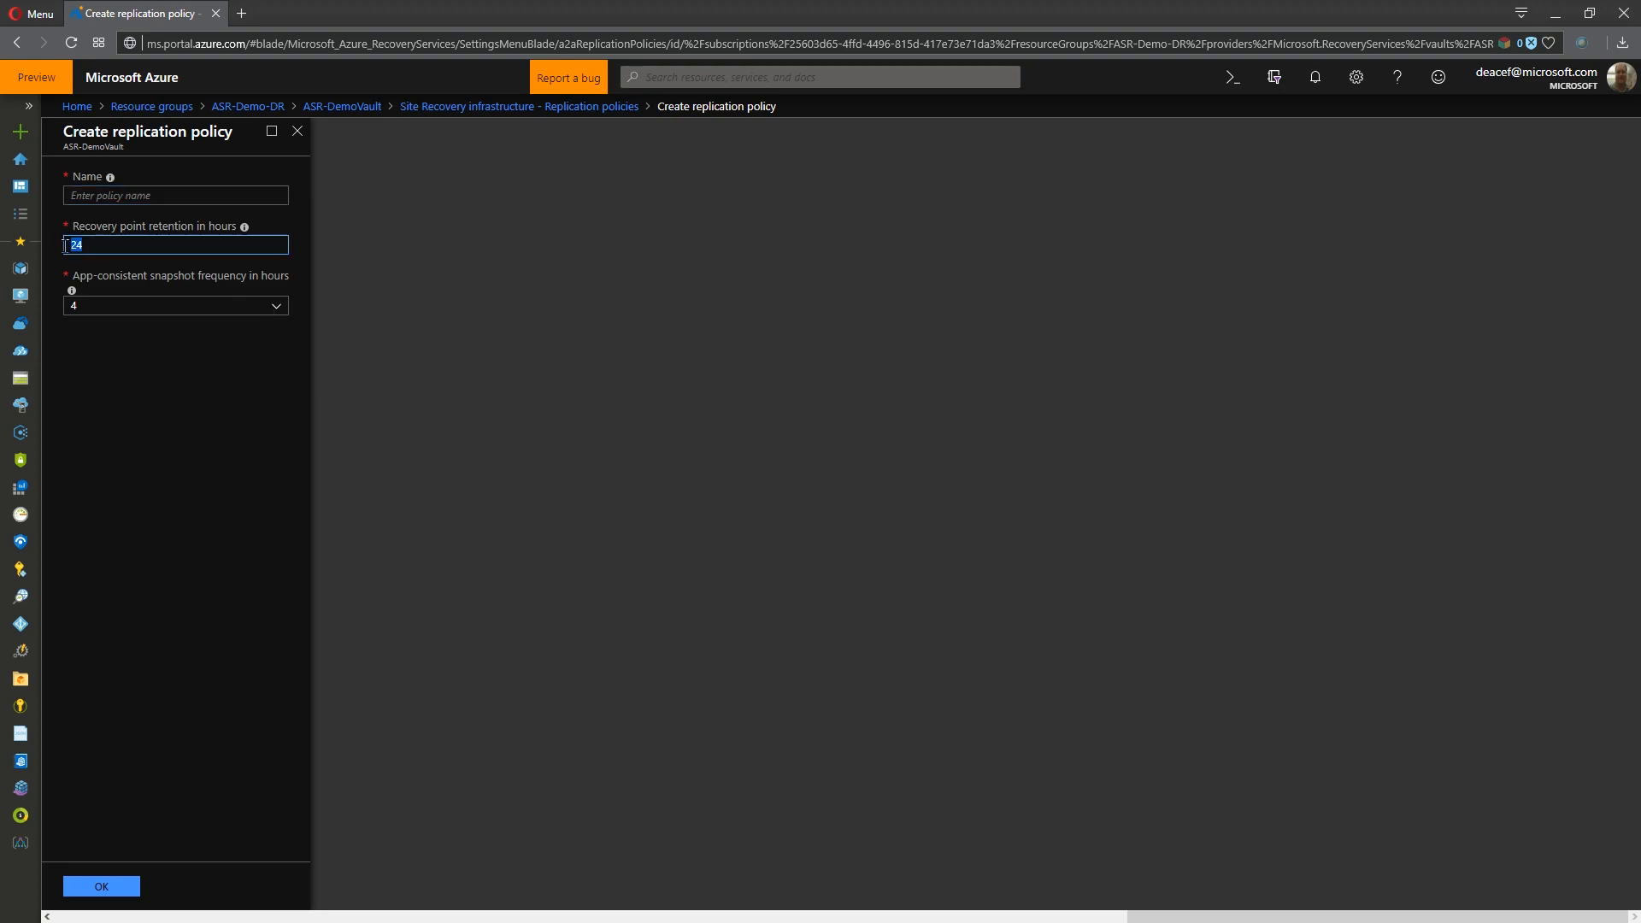
left_click(218, 306)
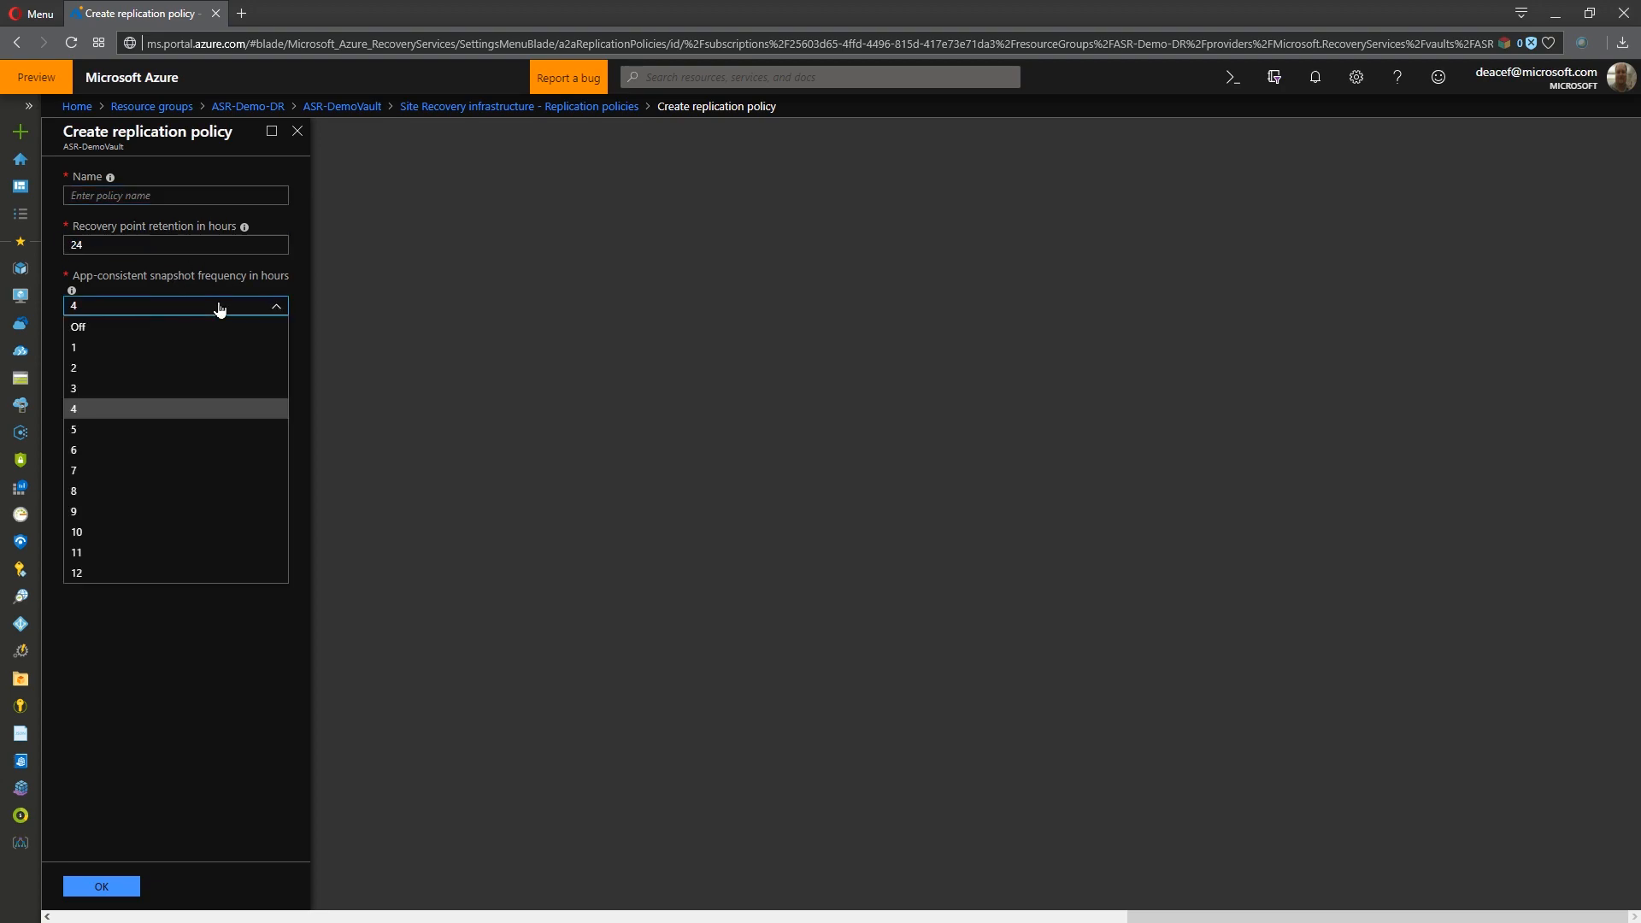
left_click(104, 412)
left_click(144, 198)
type("24 hour policy")
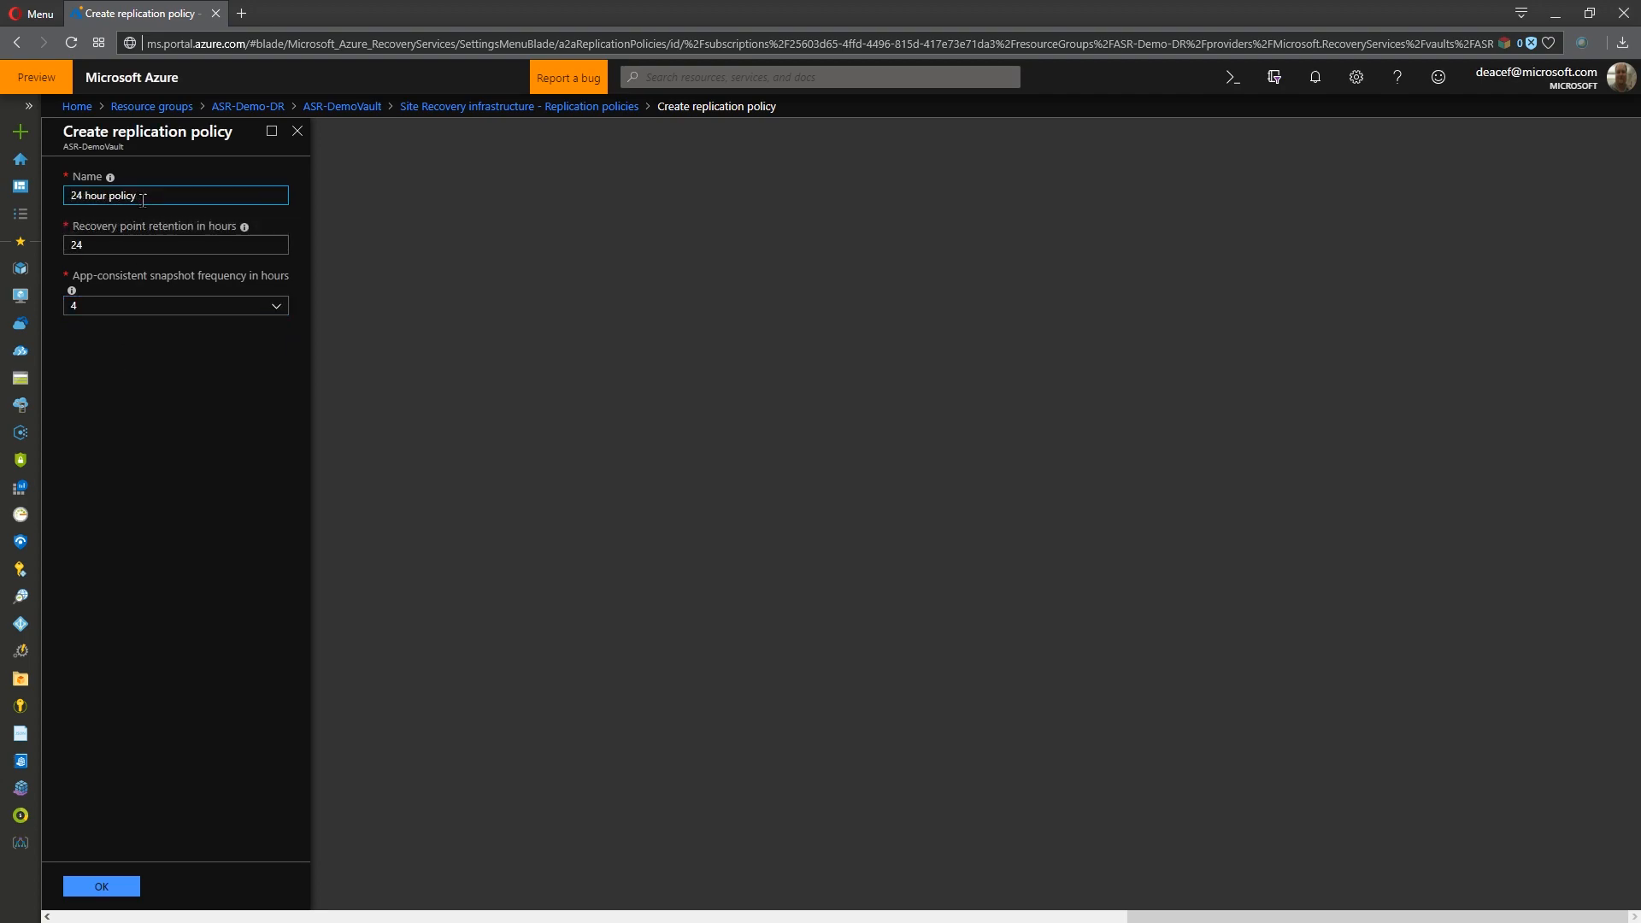
key("Tab")
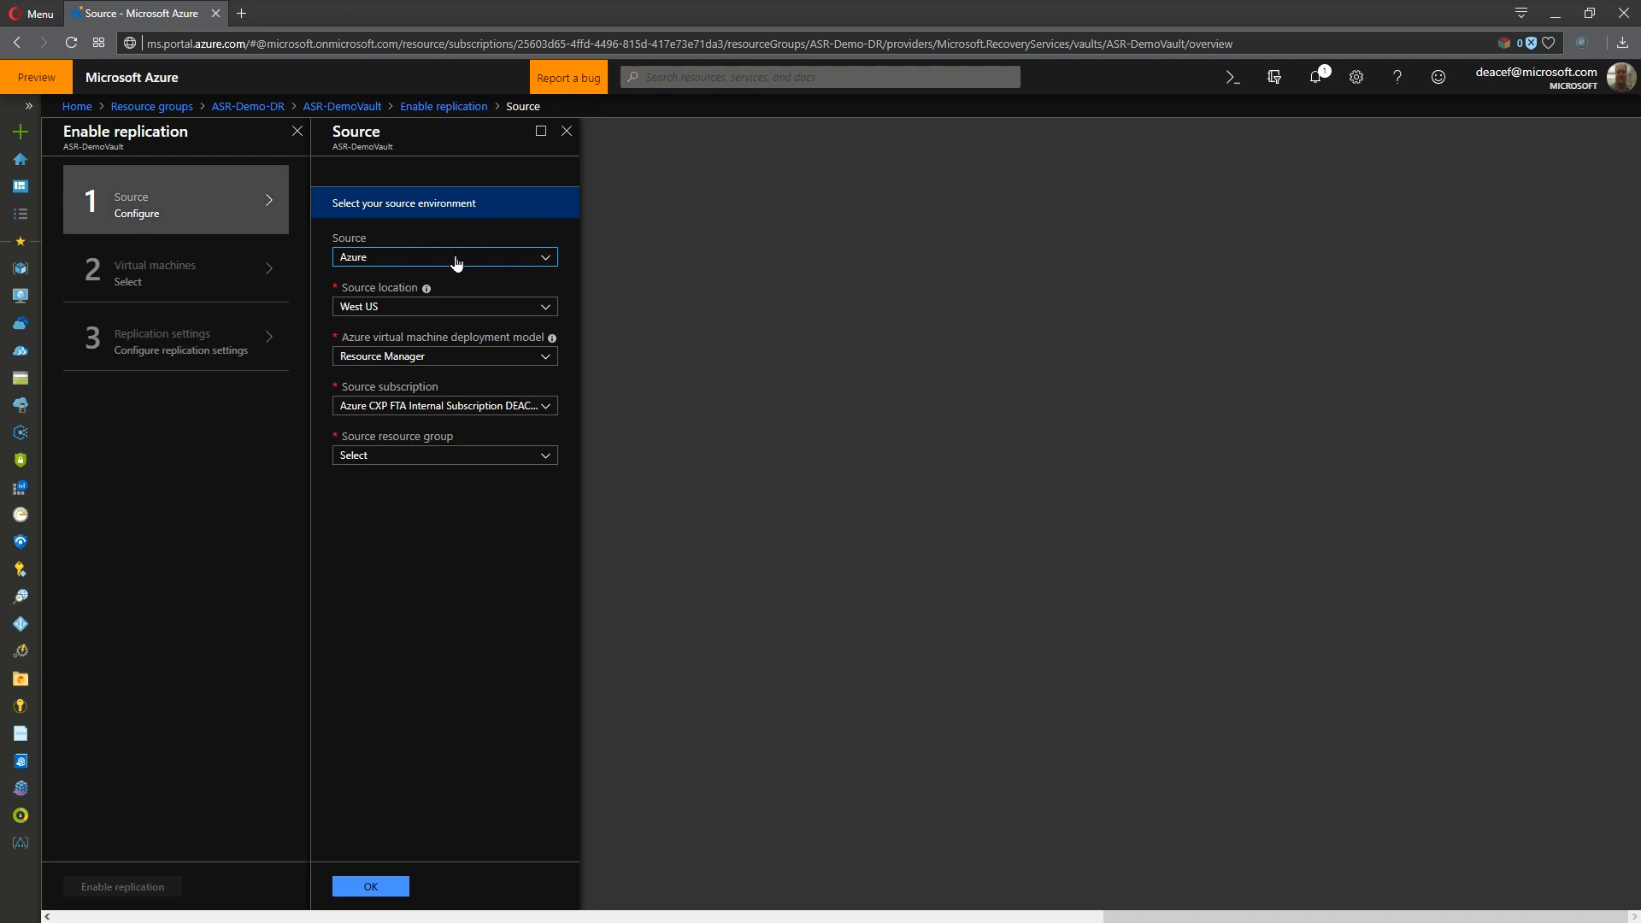
- Configure the replication source as Azure in West US 2, using the Resource Manager deployment model and the ASR-Demo resource group
left_click(408, 262)
left_click(441, 597)
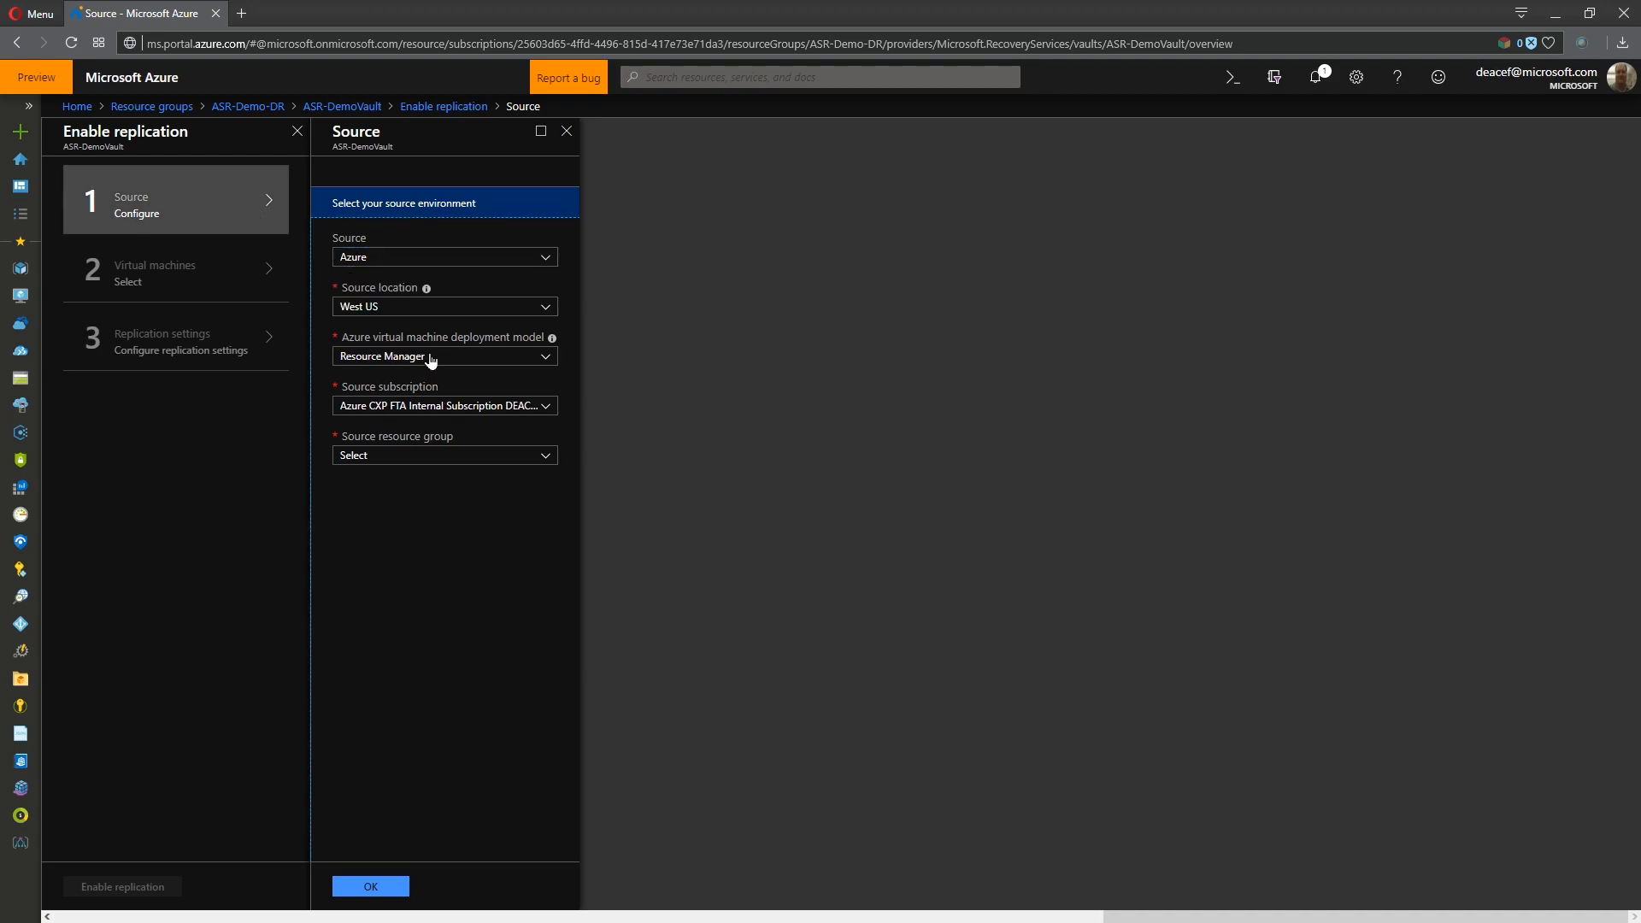
left_click(416, 308)
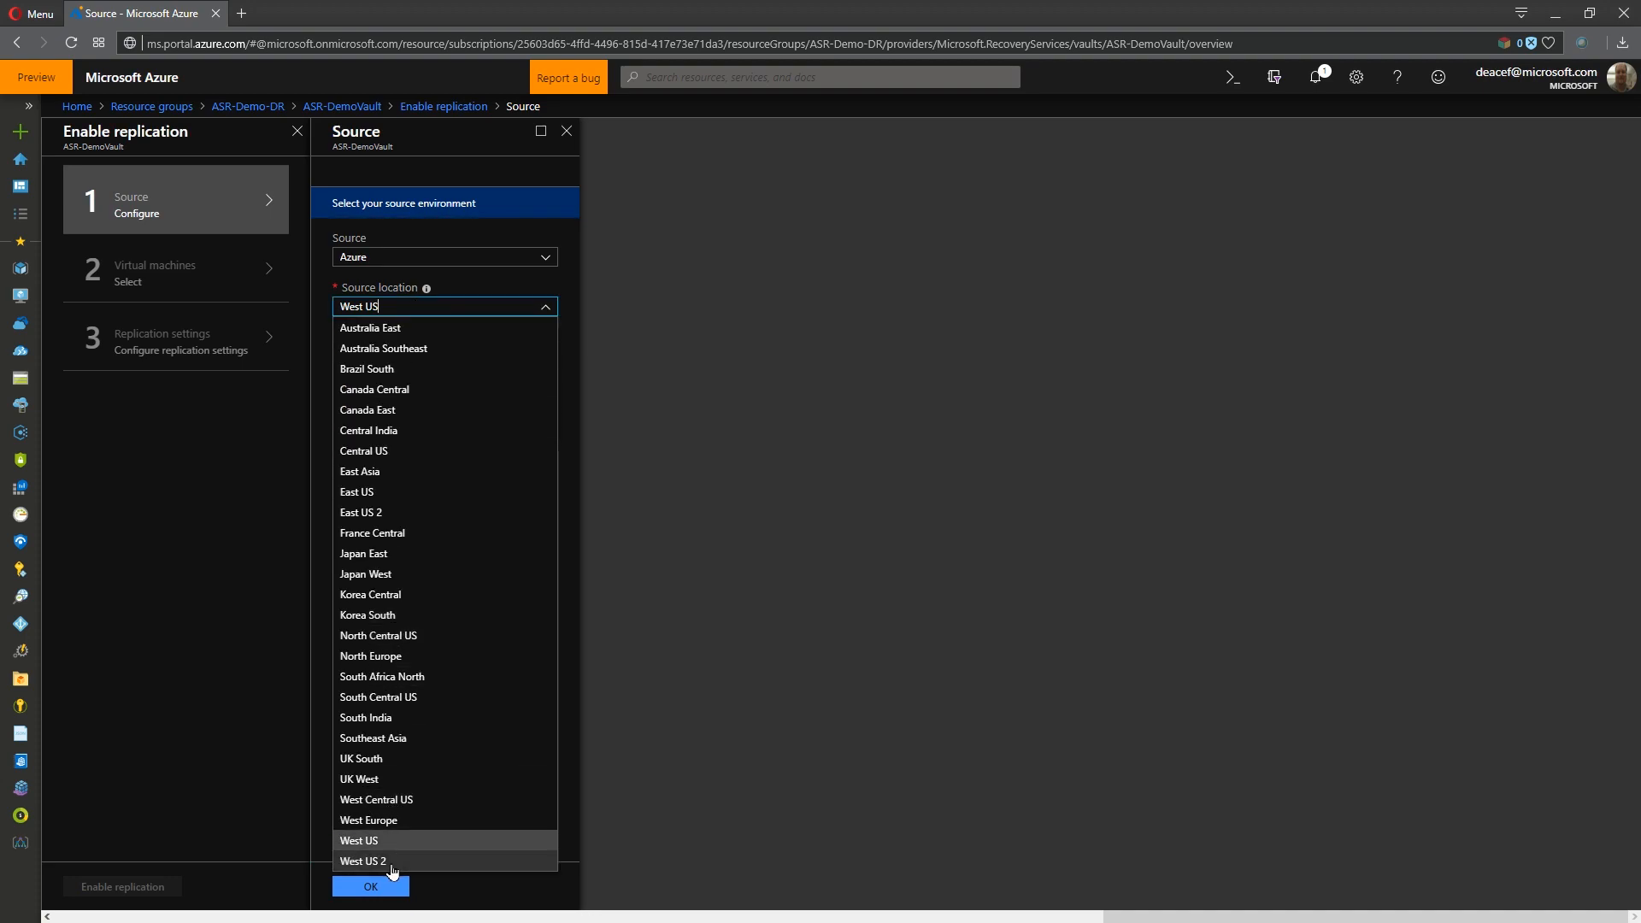
left_click(392, 862)
left_click(444, 361)
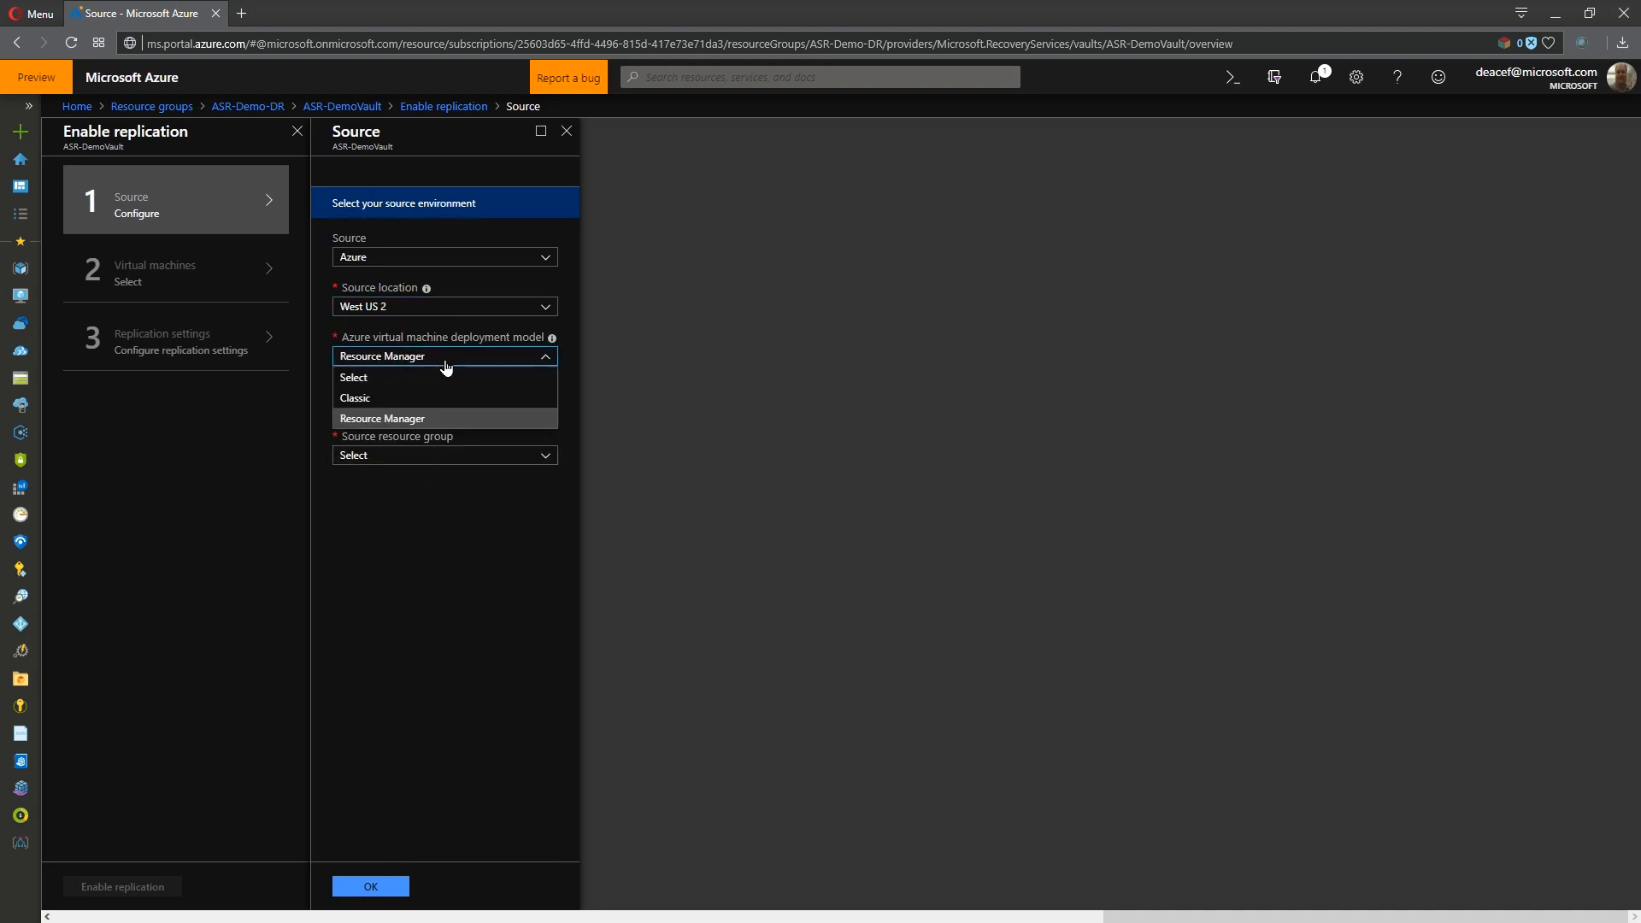
left_click(446, 366)
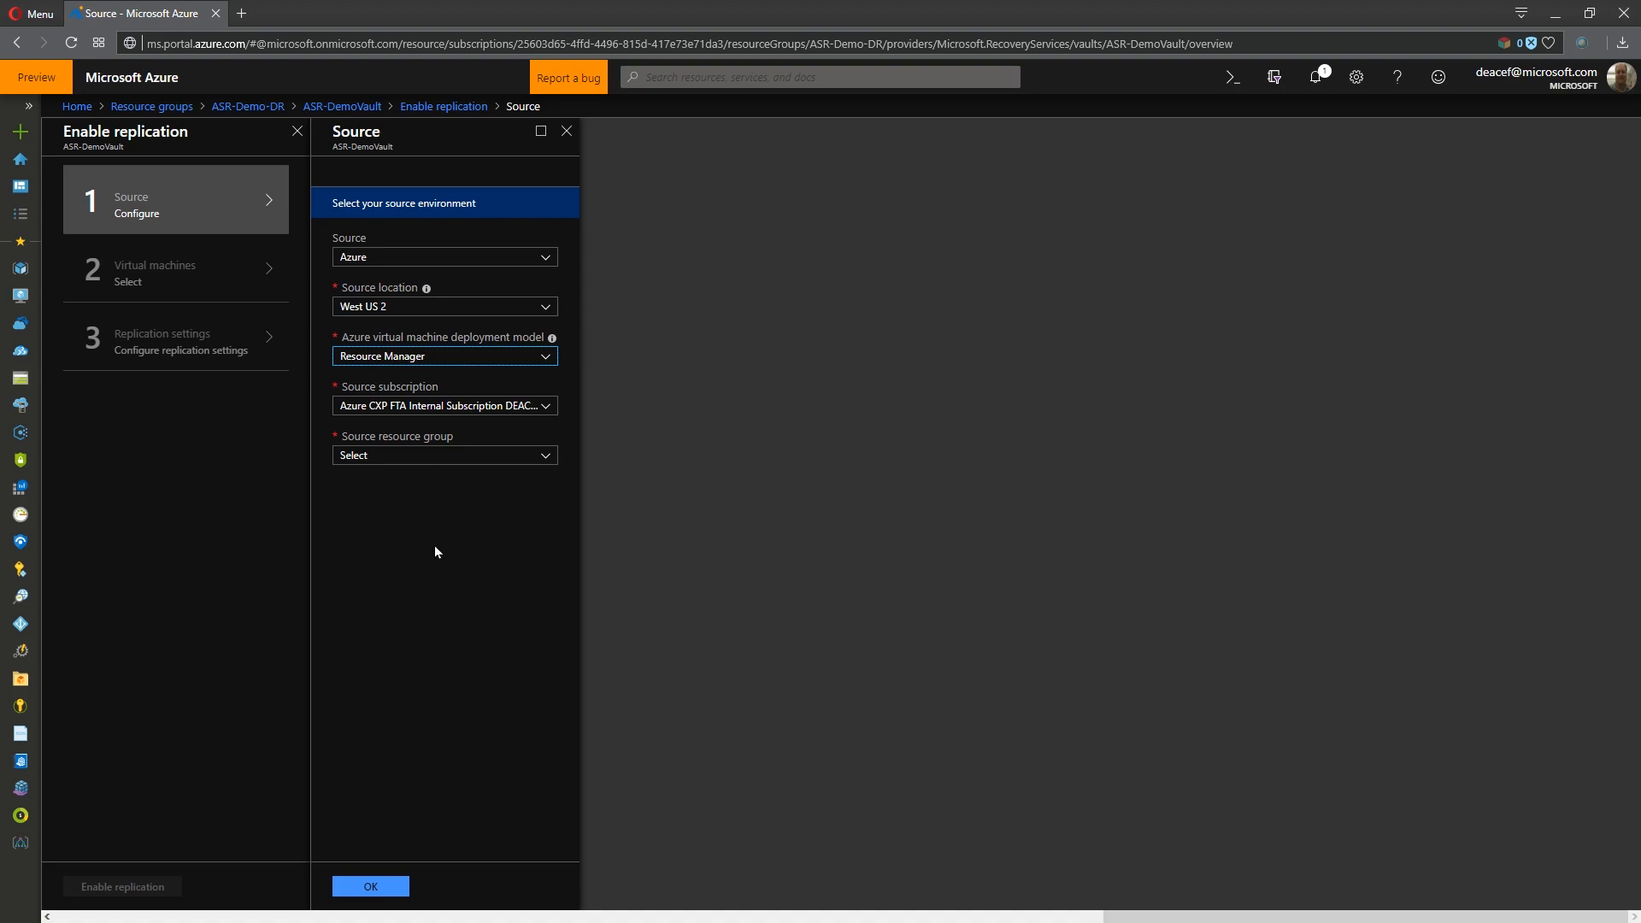
left_click(524, 406)
left_click(523, 446)
left_click(495, 456)
left_click(382, 506)
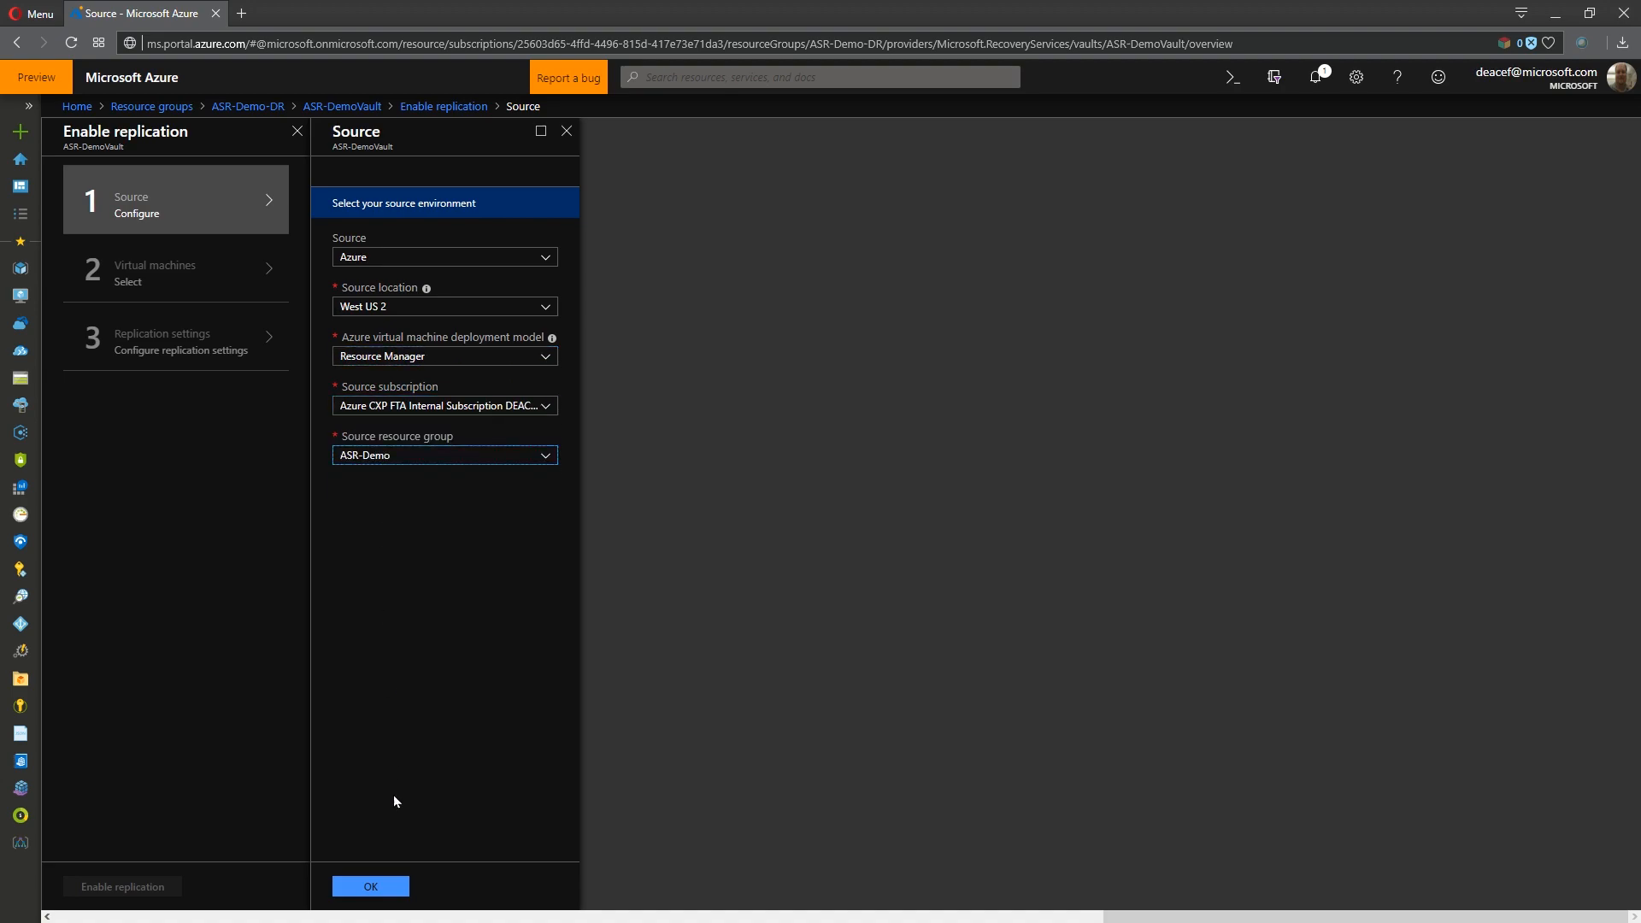
left_click(370, 887)
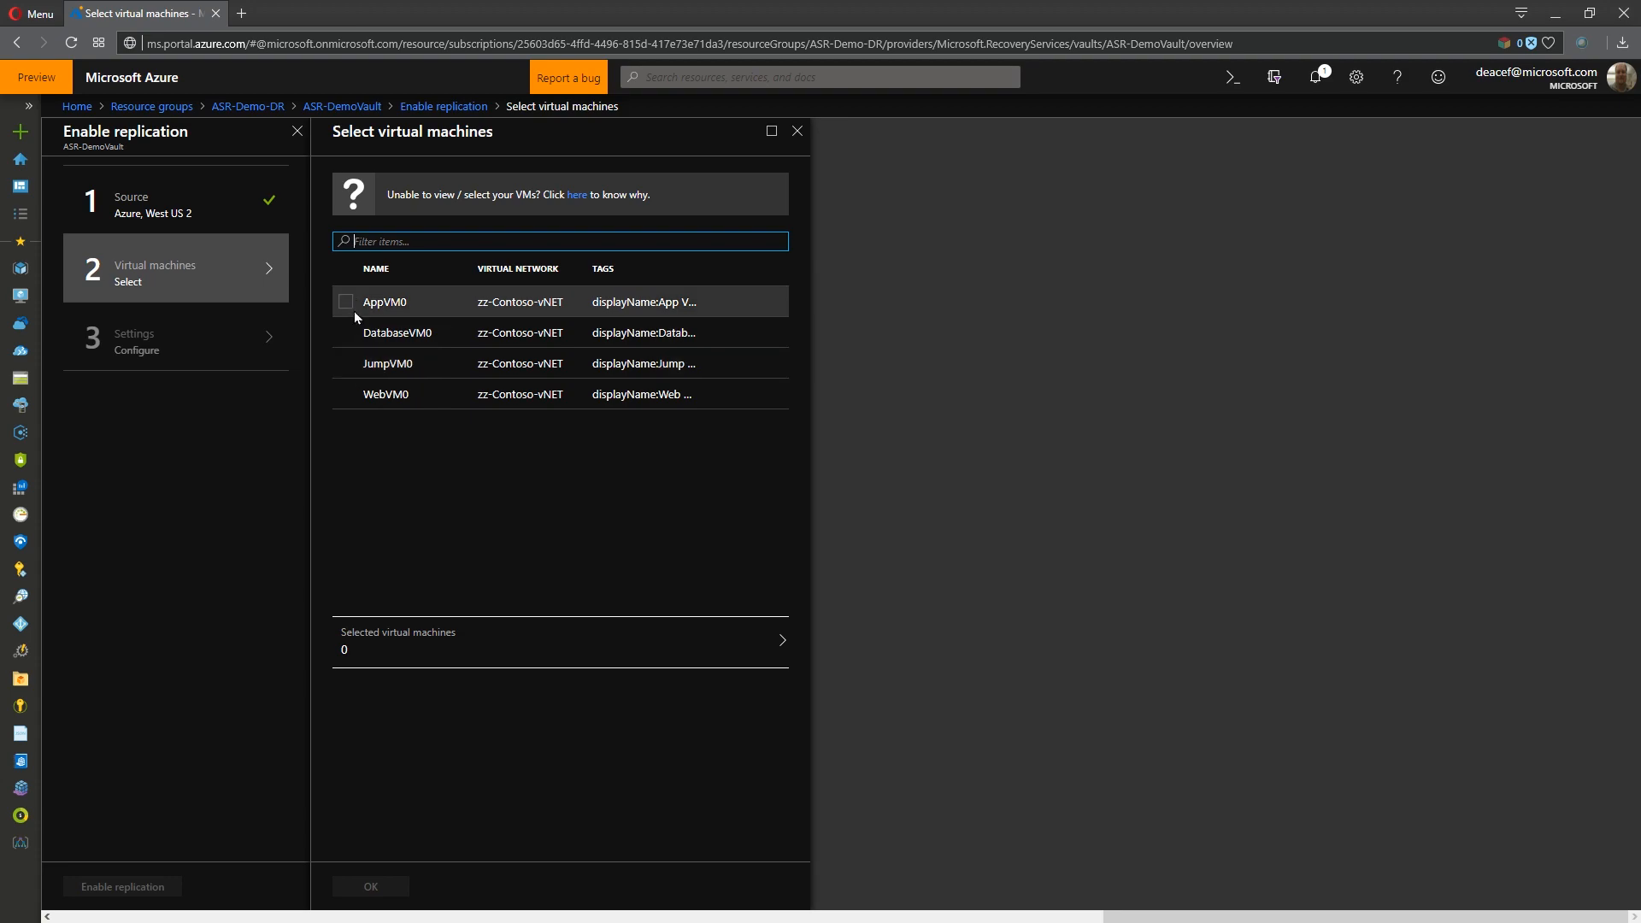
- Choose JumpVM0 as the virtual machine to replicate
left_click(346, 364)
left_click(370, 886)
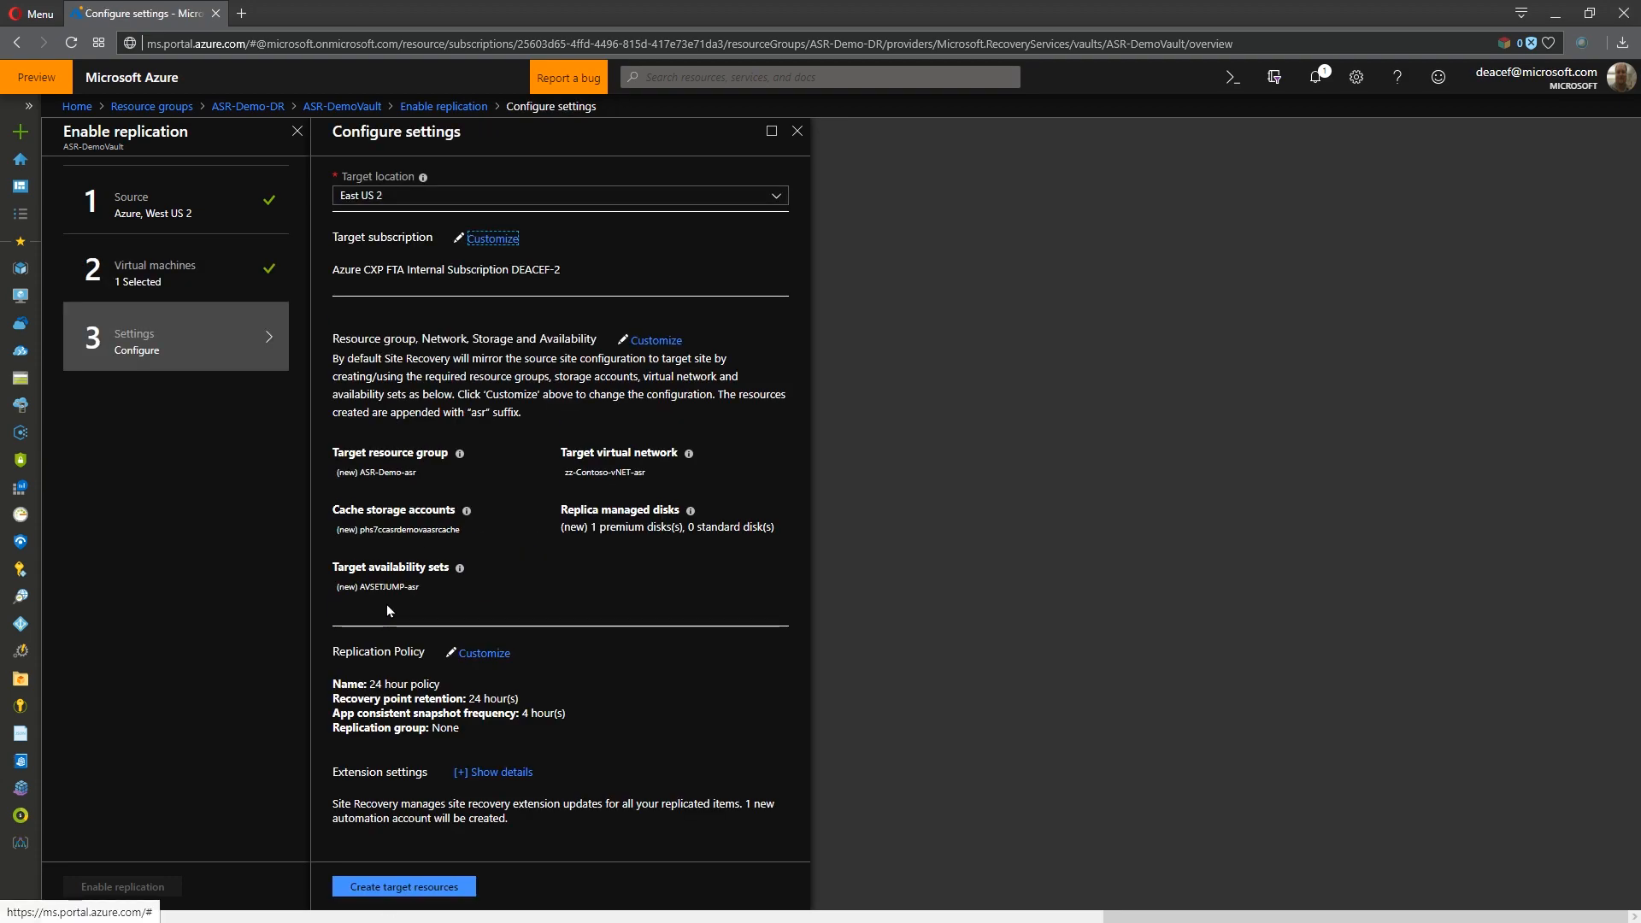
- Maximize the replication settings and inspect the customization options for the target subscription
left_click(771, 131)
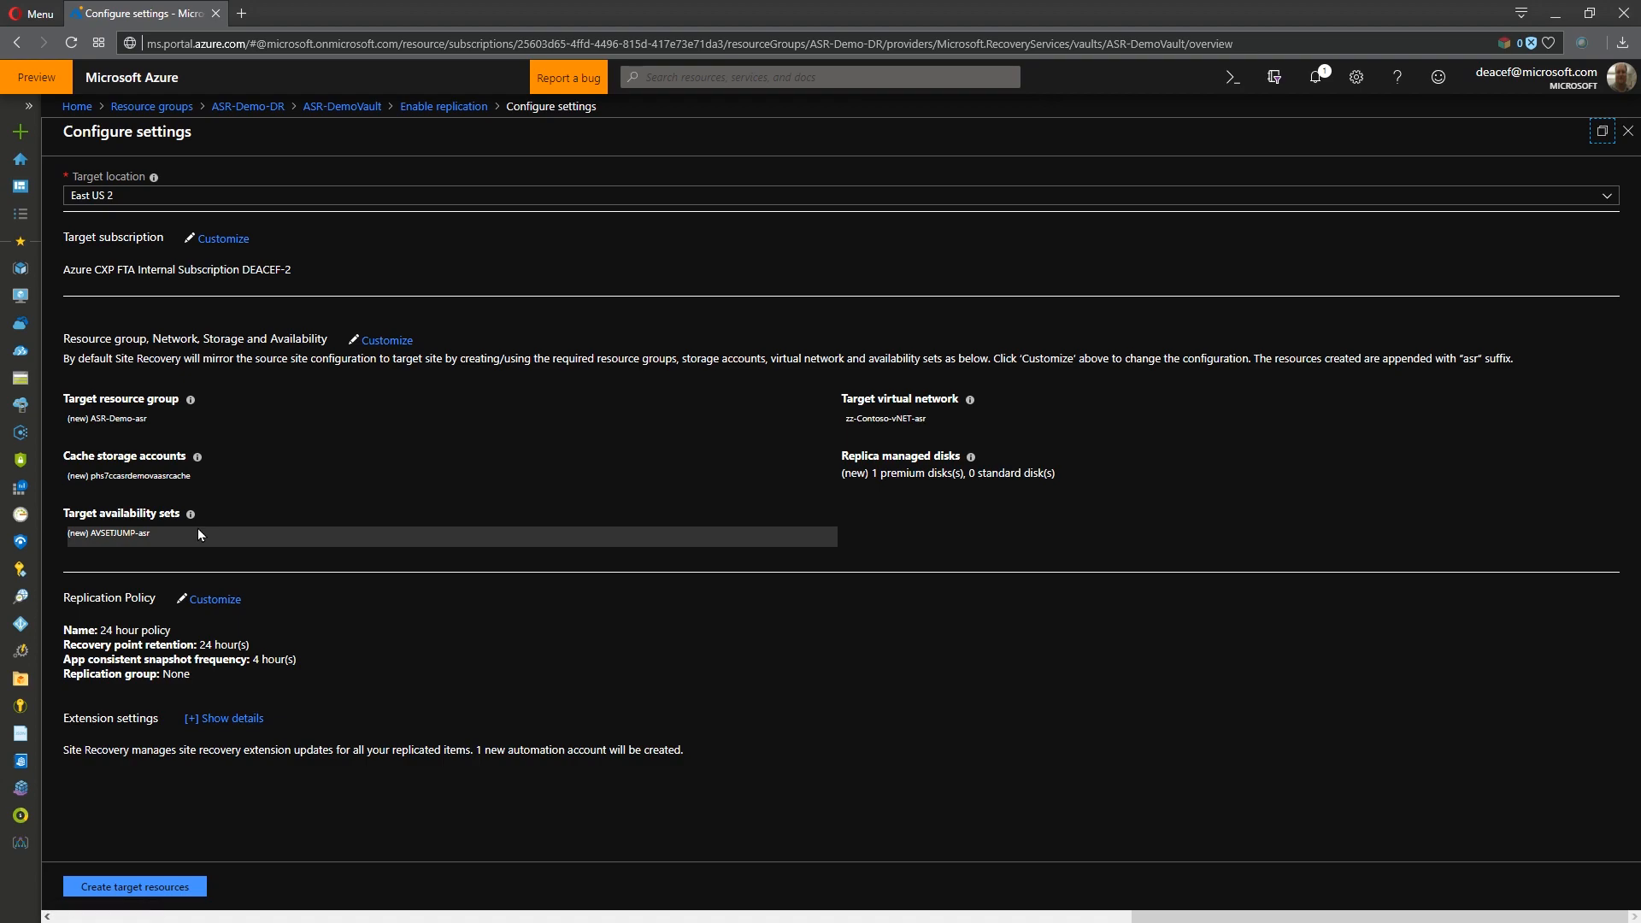
left_click(224, 240)
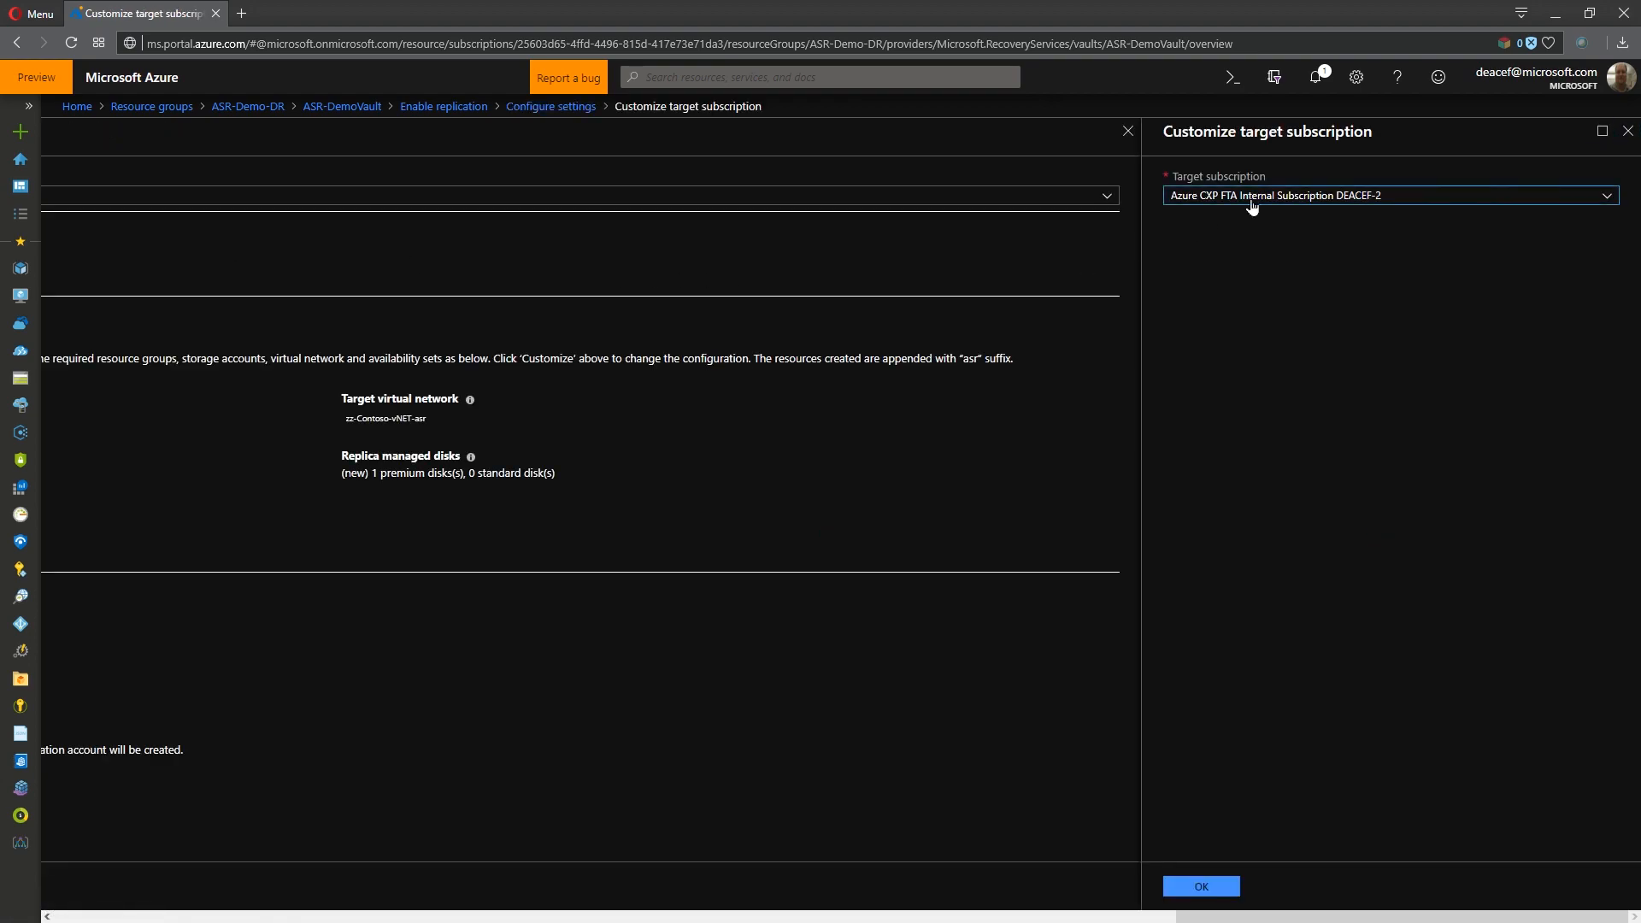
left_click(1282, 197)
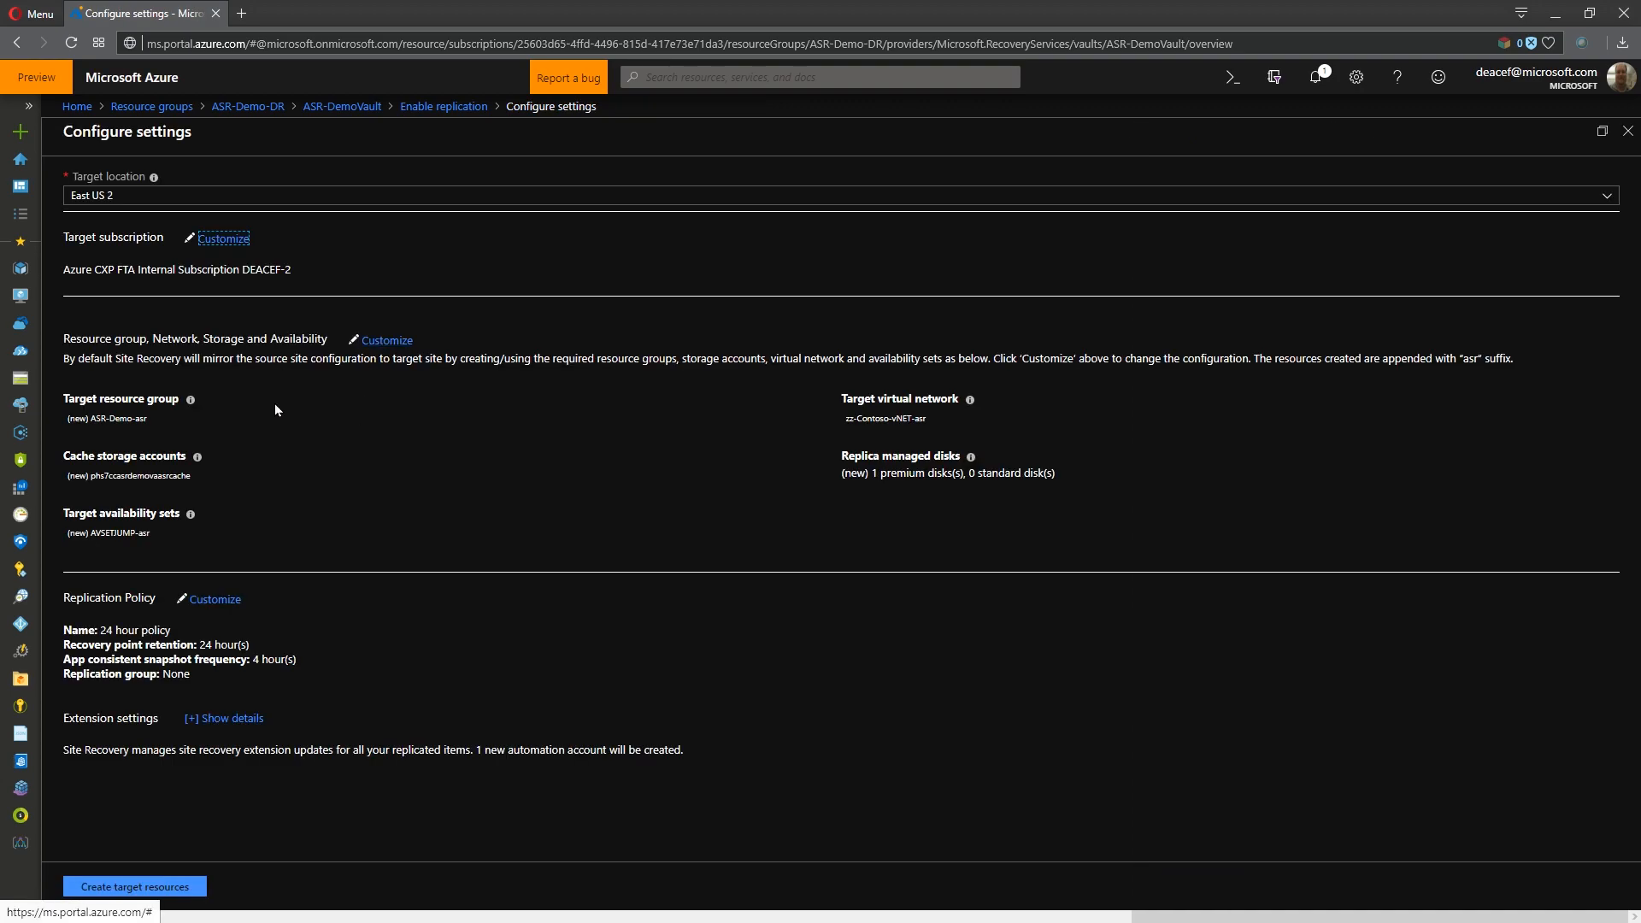
- Customize the target settings so JumpVM0's replica managed disk uses Standard SSD, and check the available cache storage choices
left_click(388, 341)
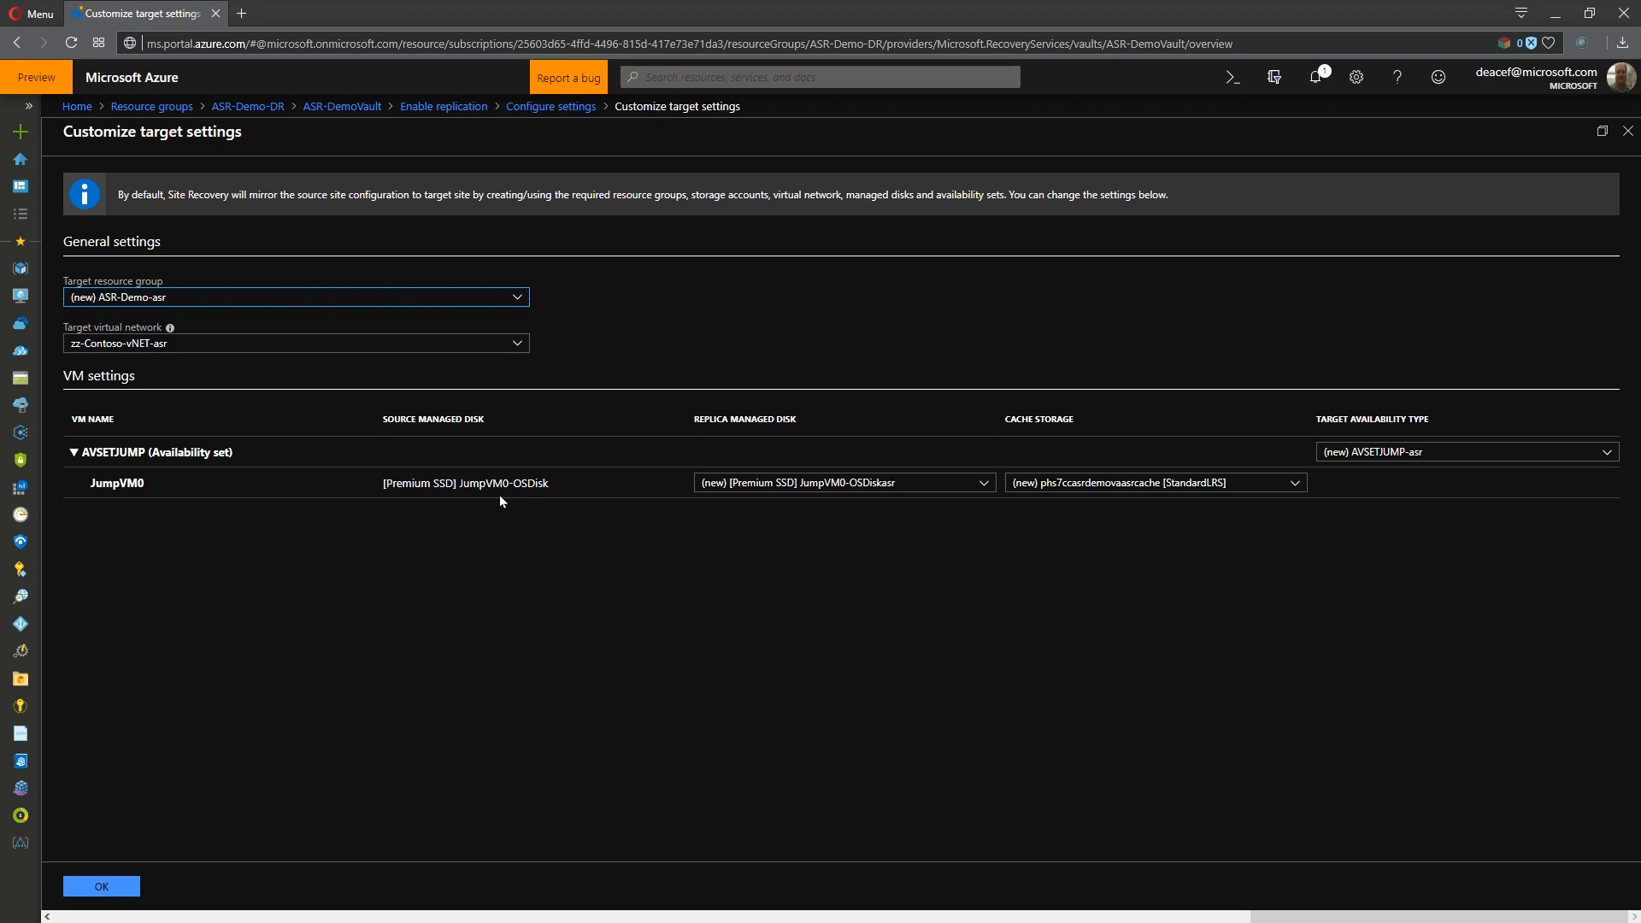
left_click(913, 486)
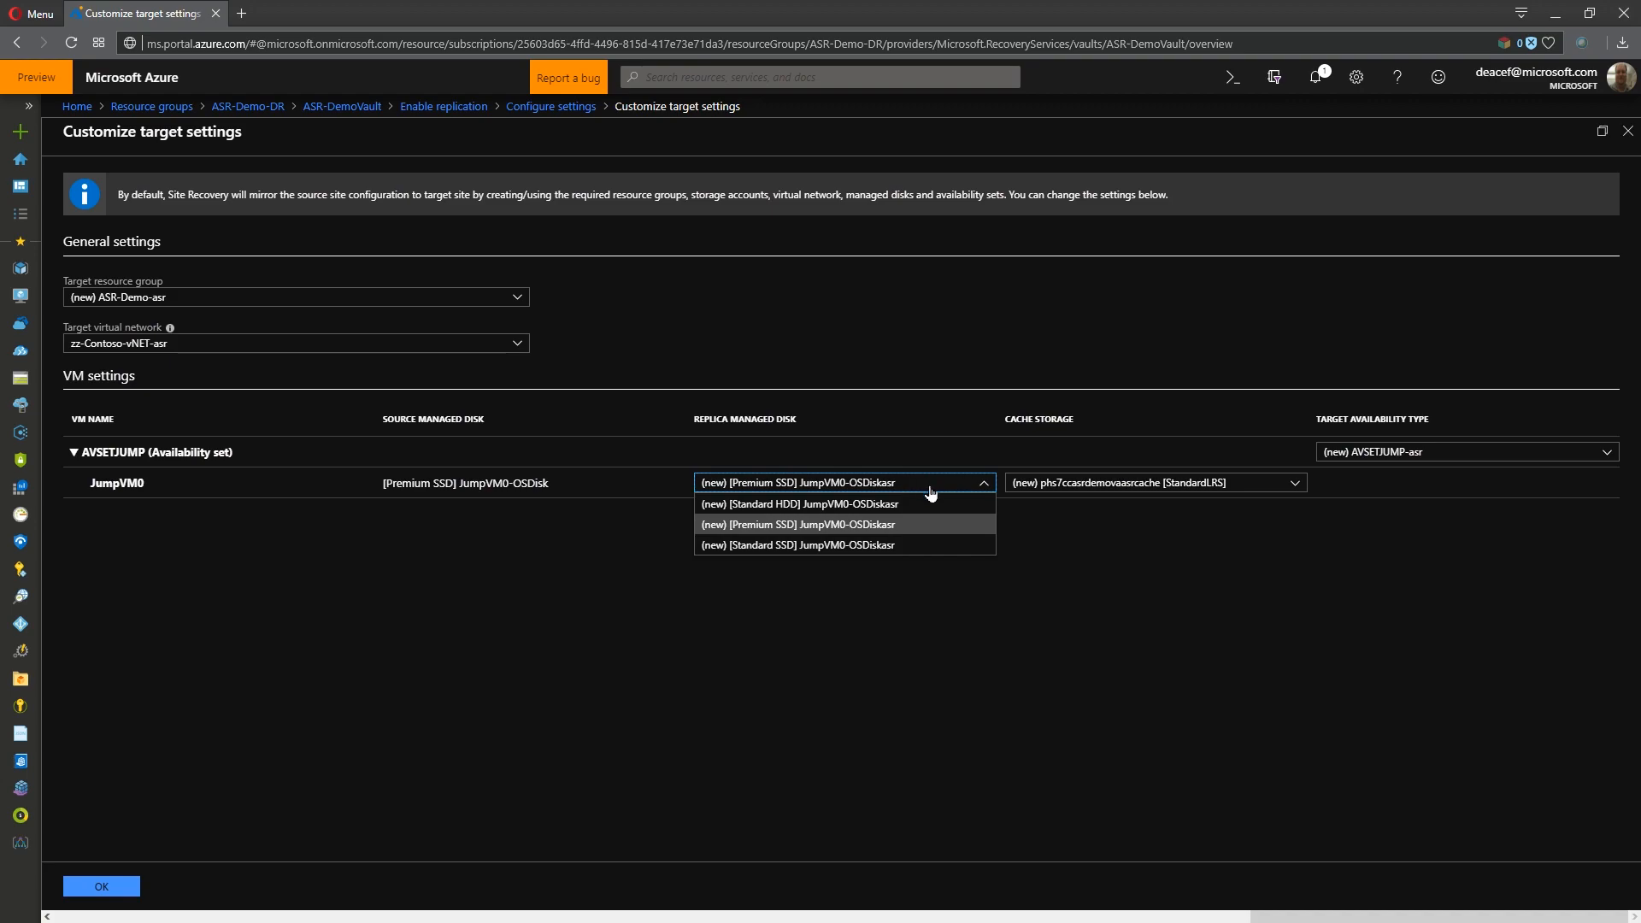
left_click(840, 547)
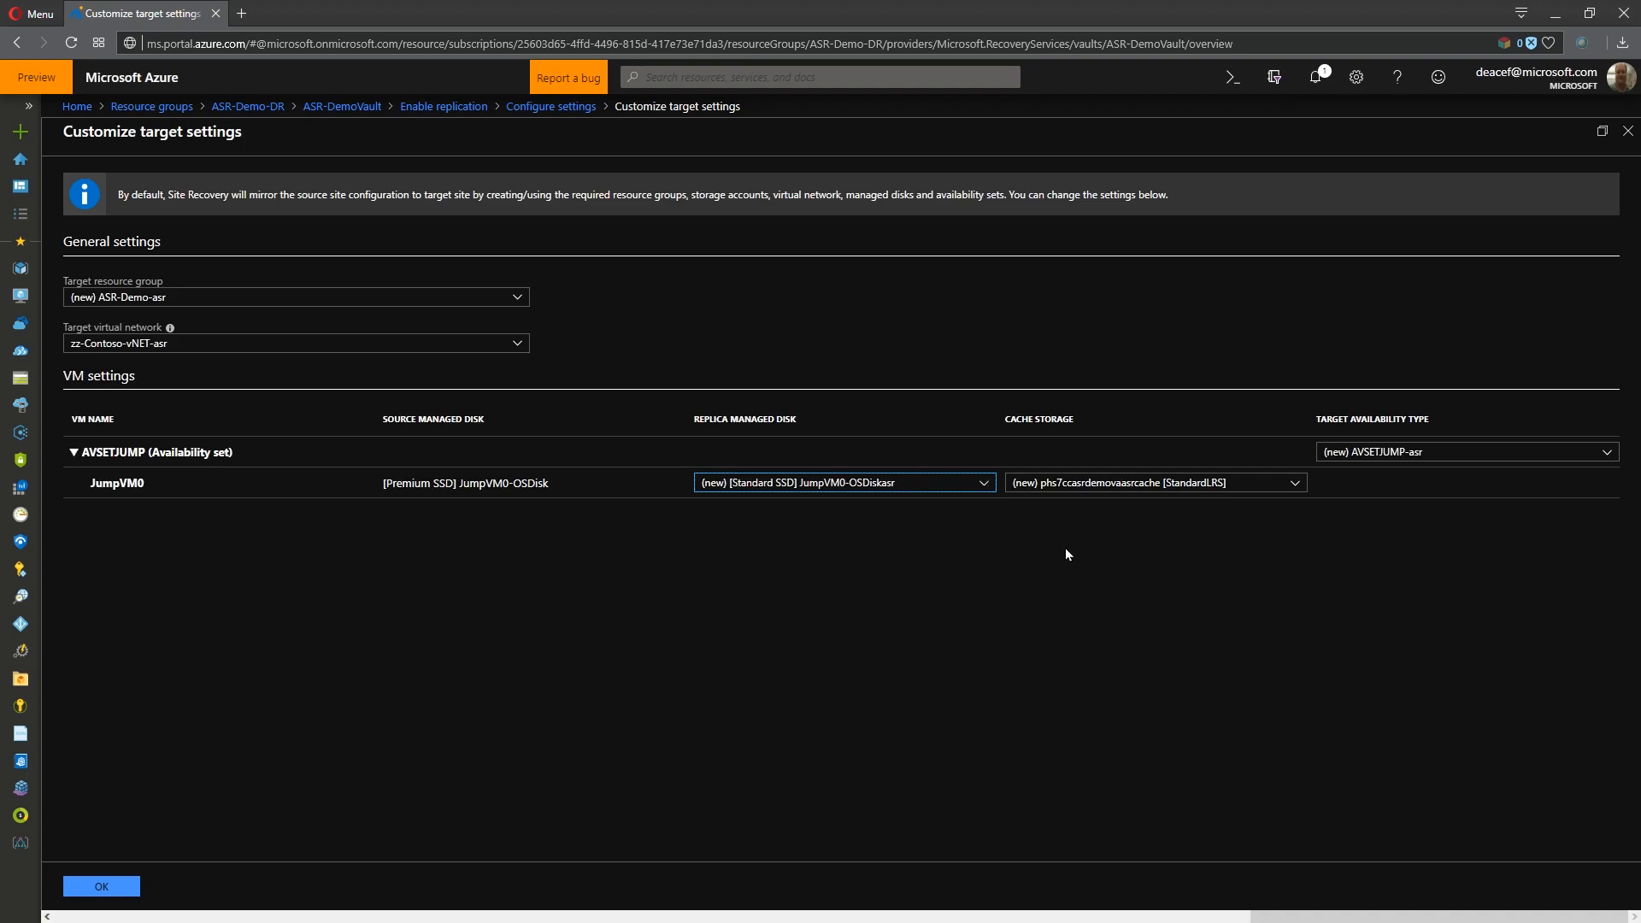
left_click(1186, 488)
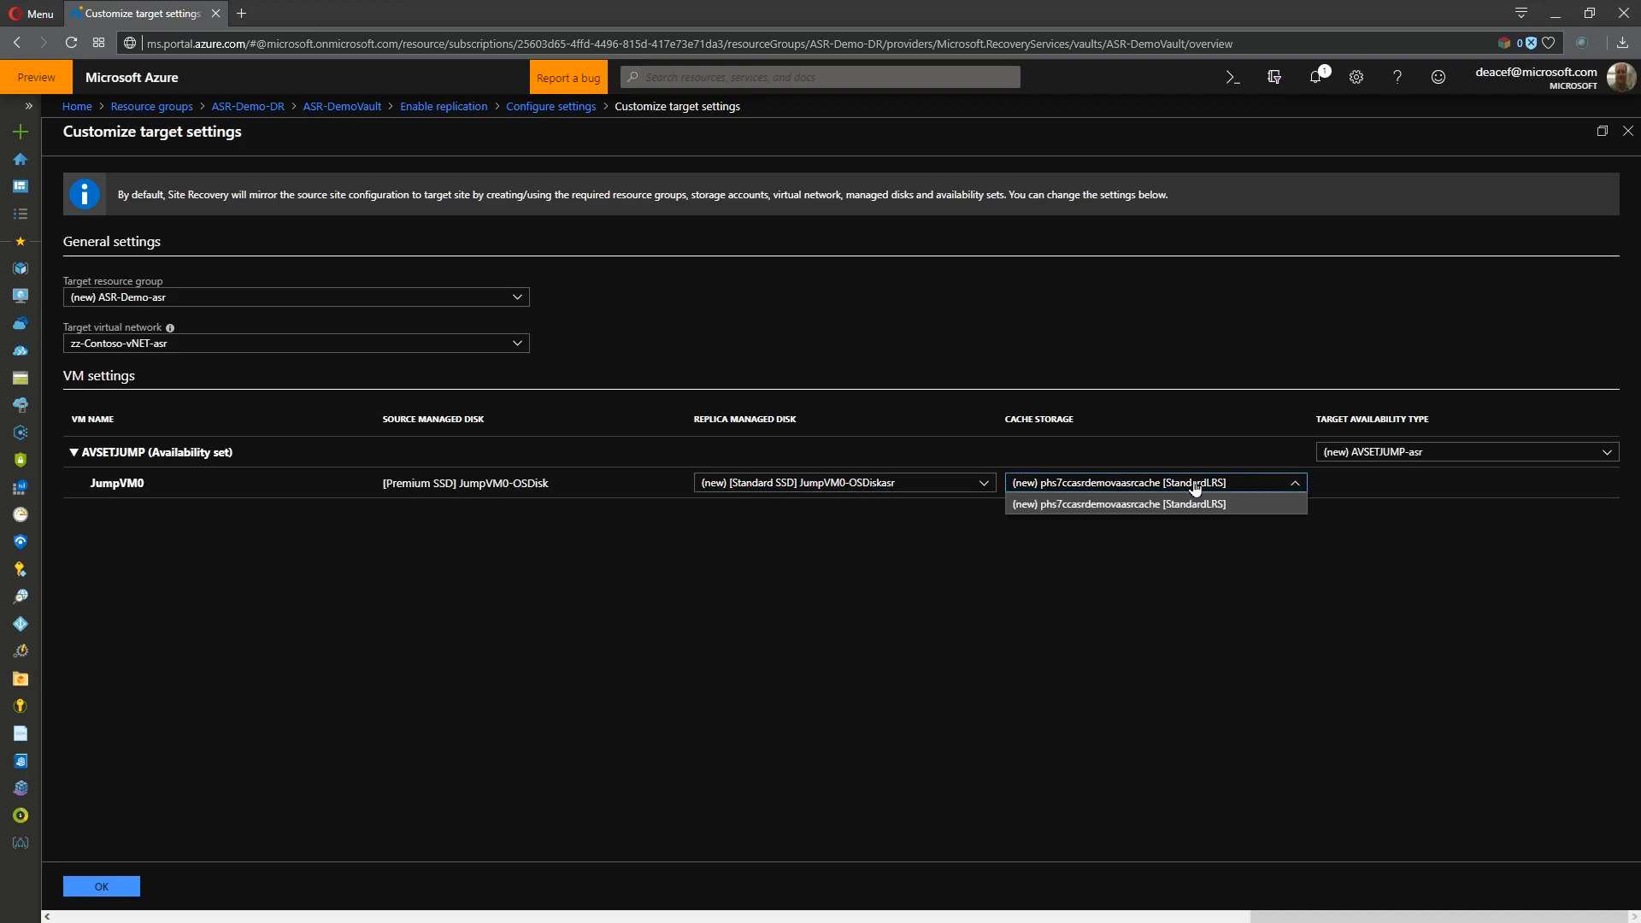
left_click(1195, 538)
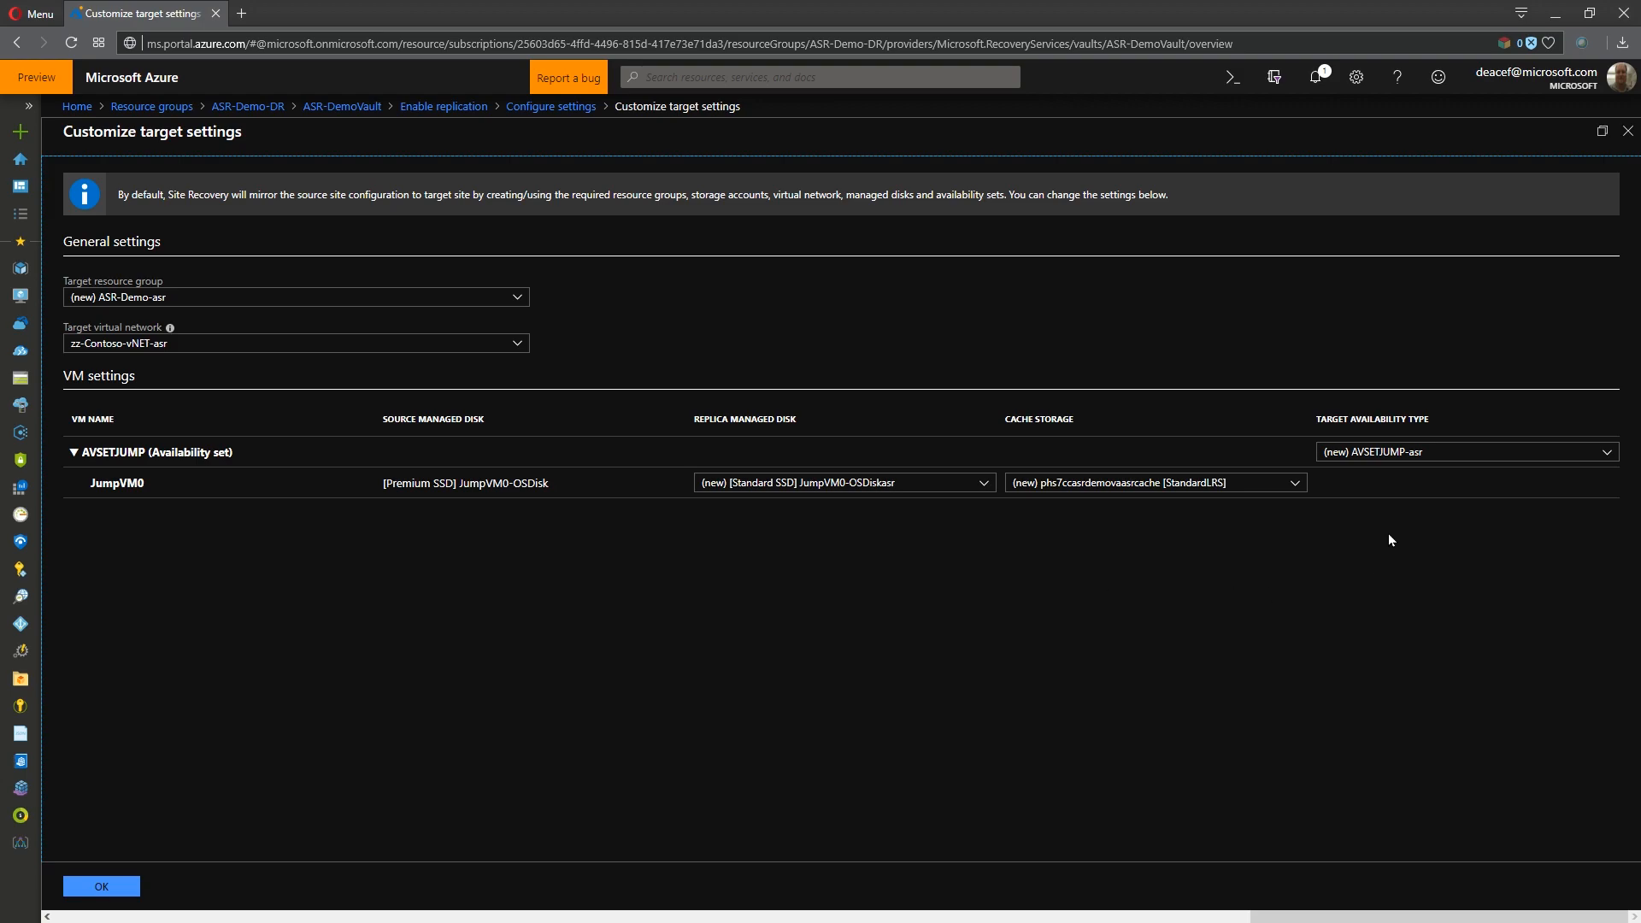
- Set the target availability type of the AVSETJUMP availability set to zone 1 and accept the target settings
left_click(1429, 458)
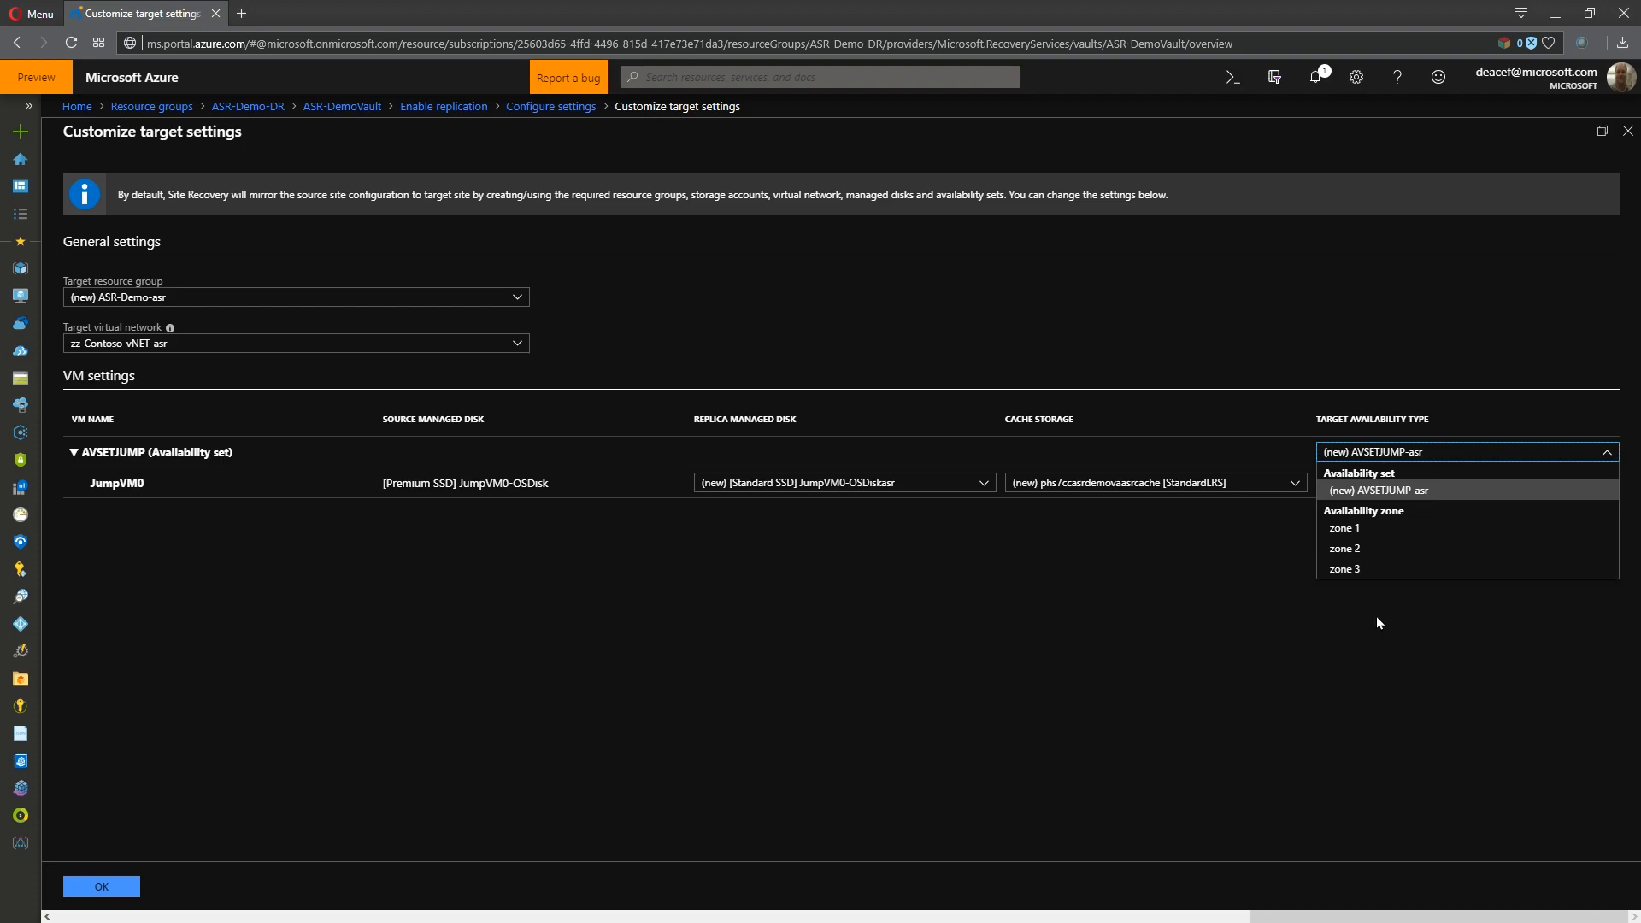
left_click(1365, 530)
left_click(101, 887)
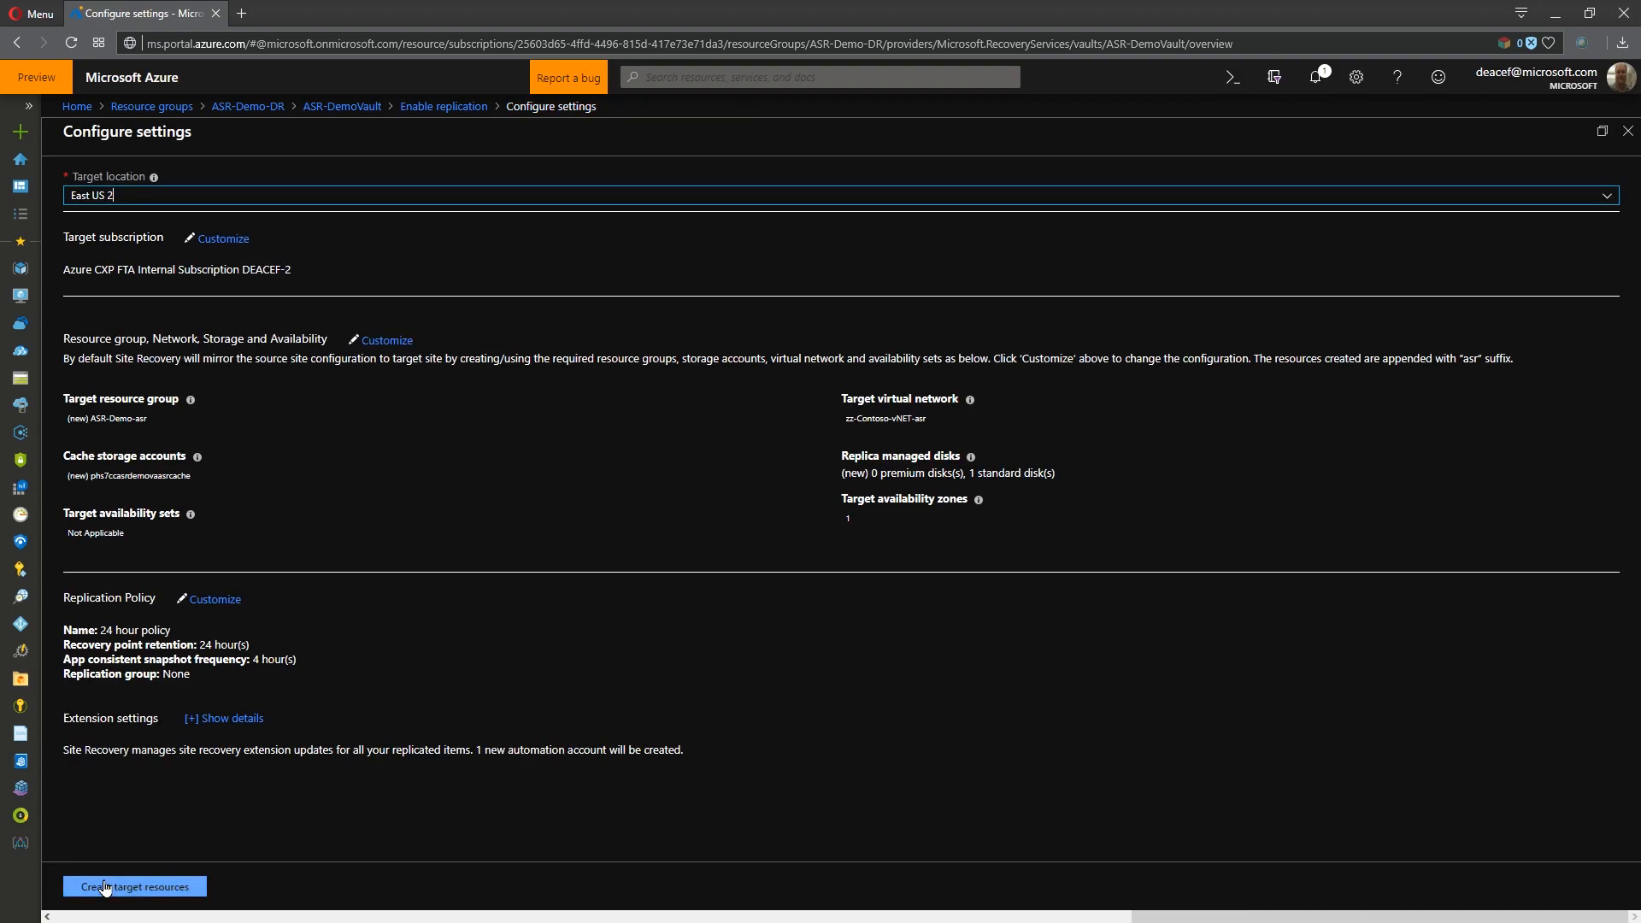
- Review the replication policy choices and the multi-VM consistency options, keeping 24 hour policy without a replication group
left_click(218, 601)
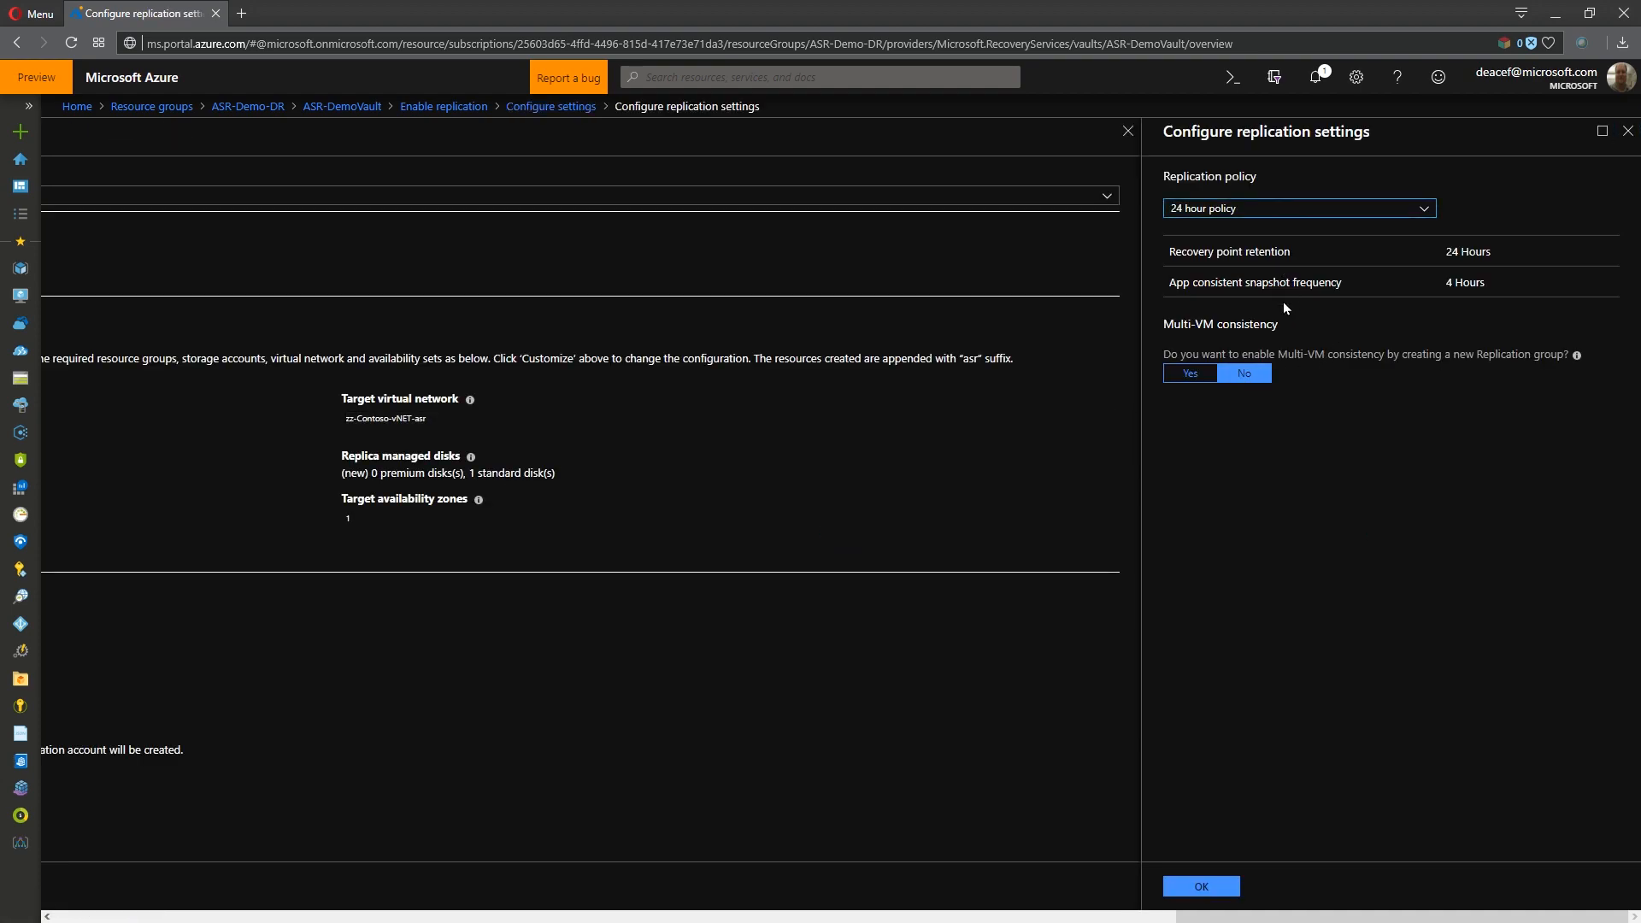
left_click(1322, 208)
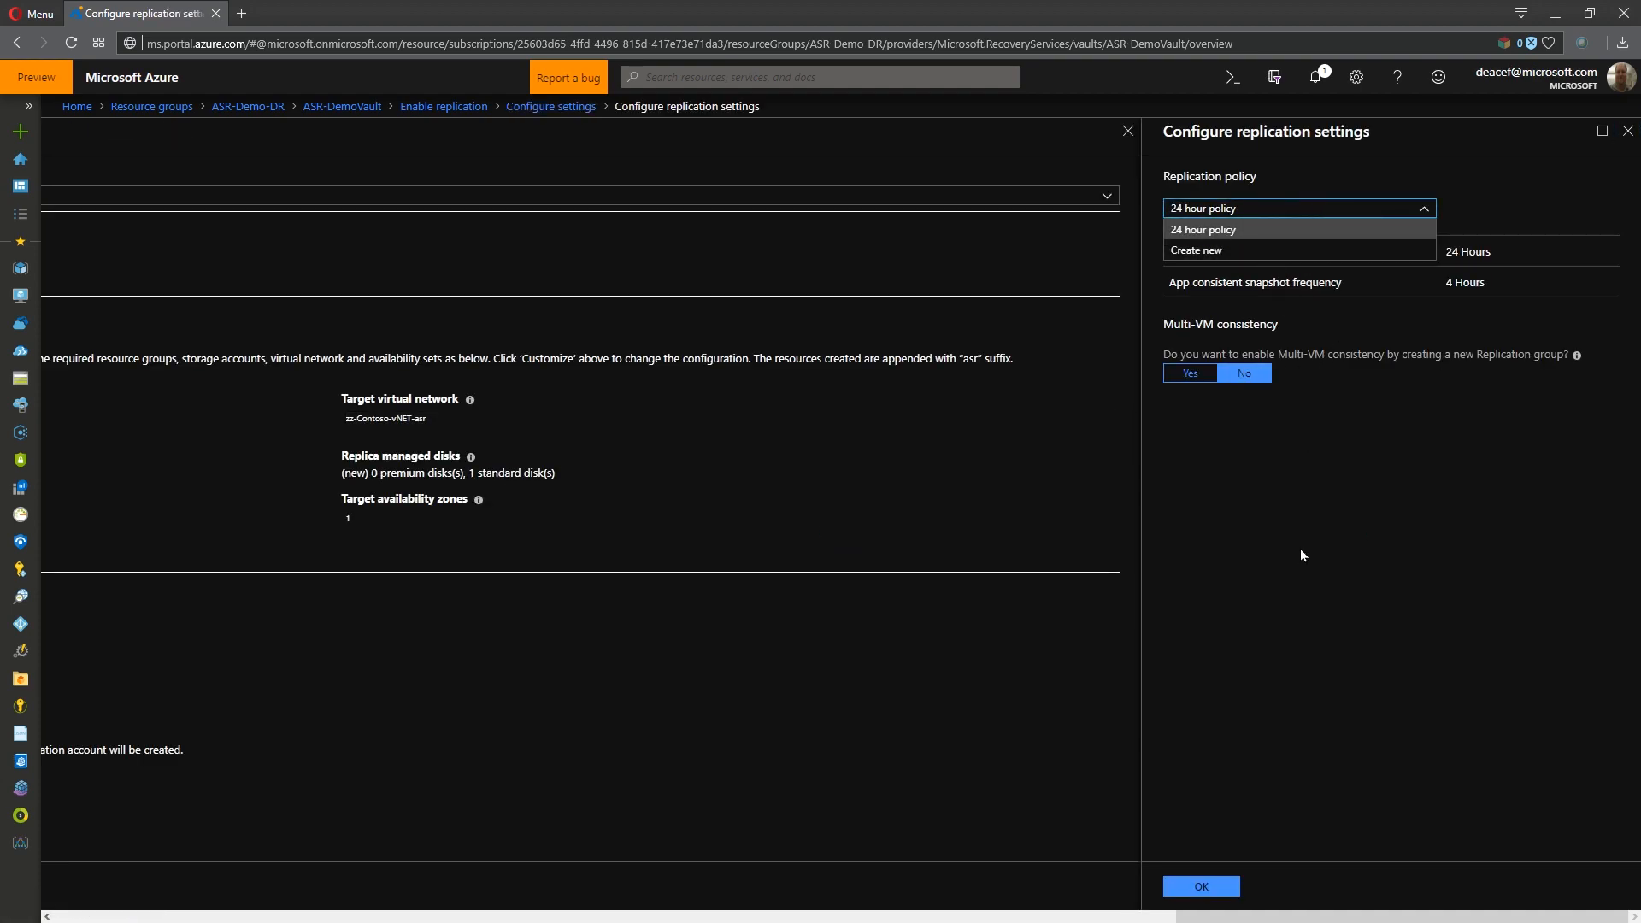
left_click(1273, 487)
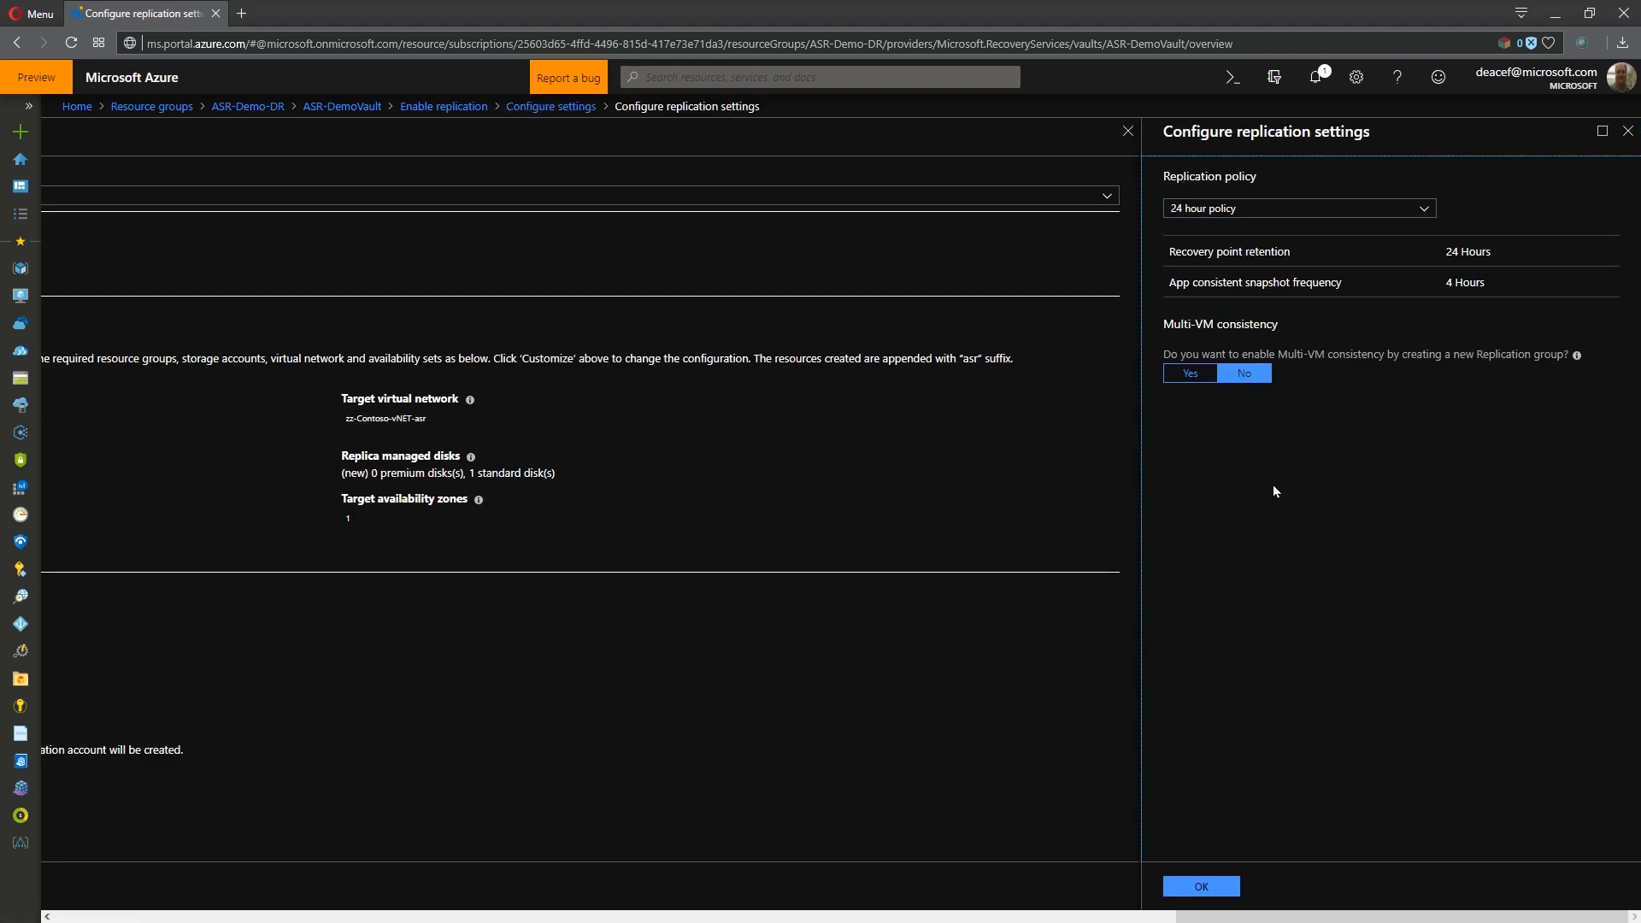
left_click(1193, 376)
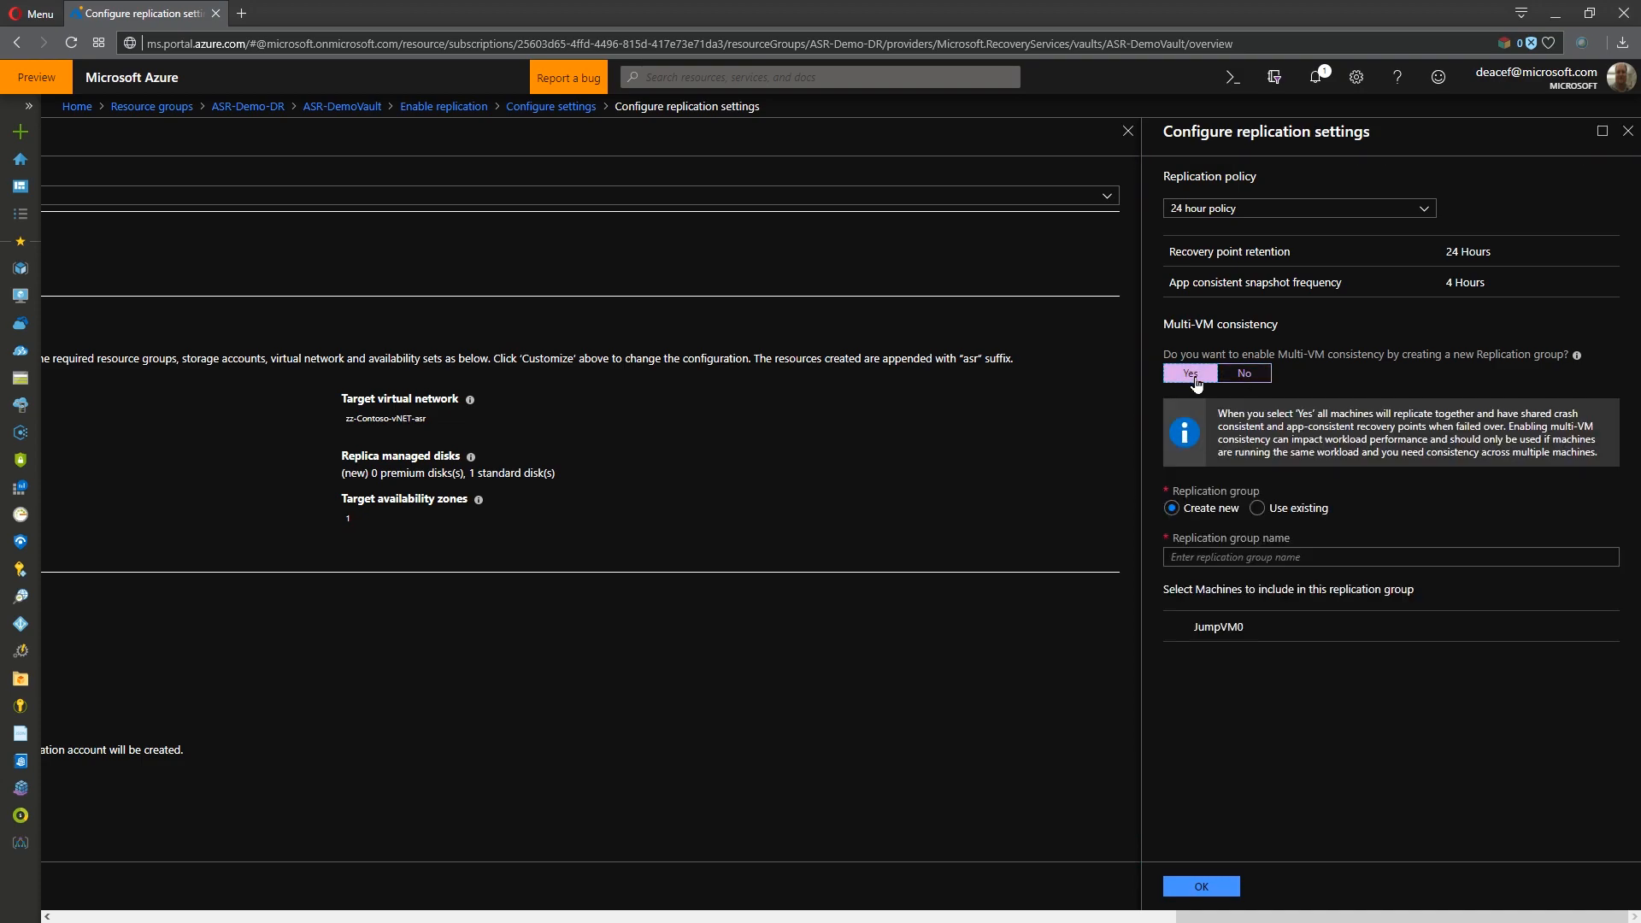
left_click(1264, 376)
left_click(1214, 889)
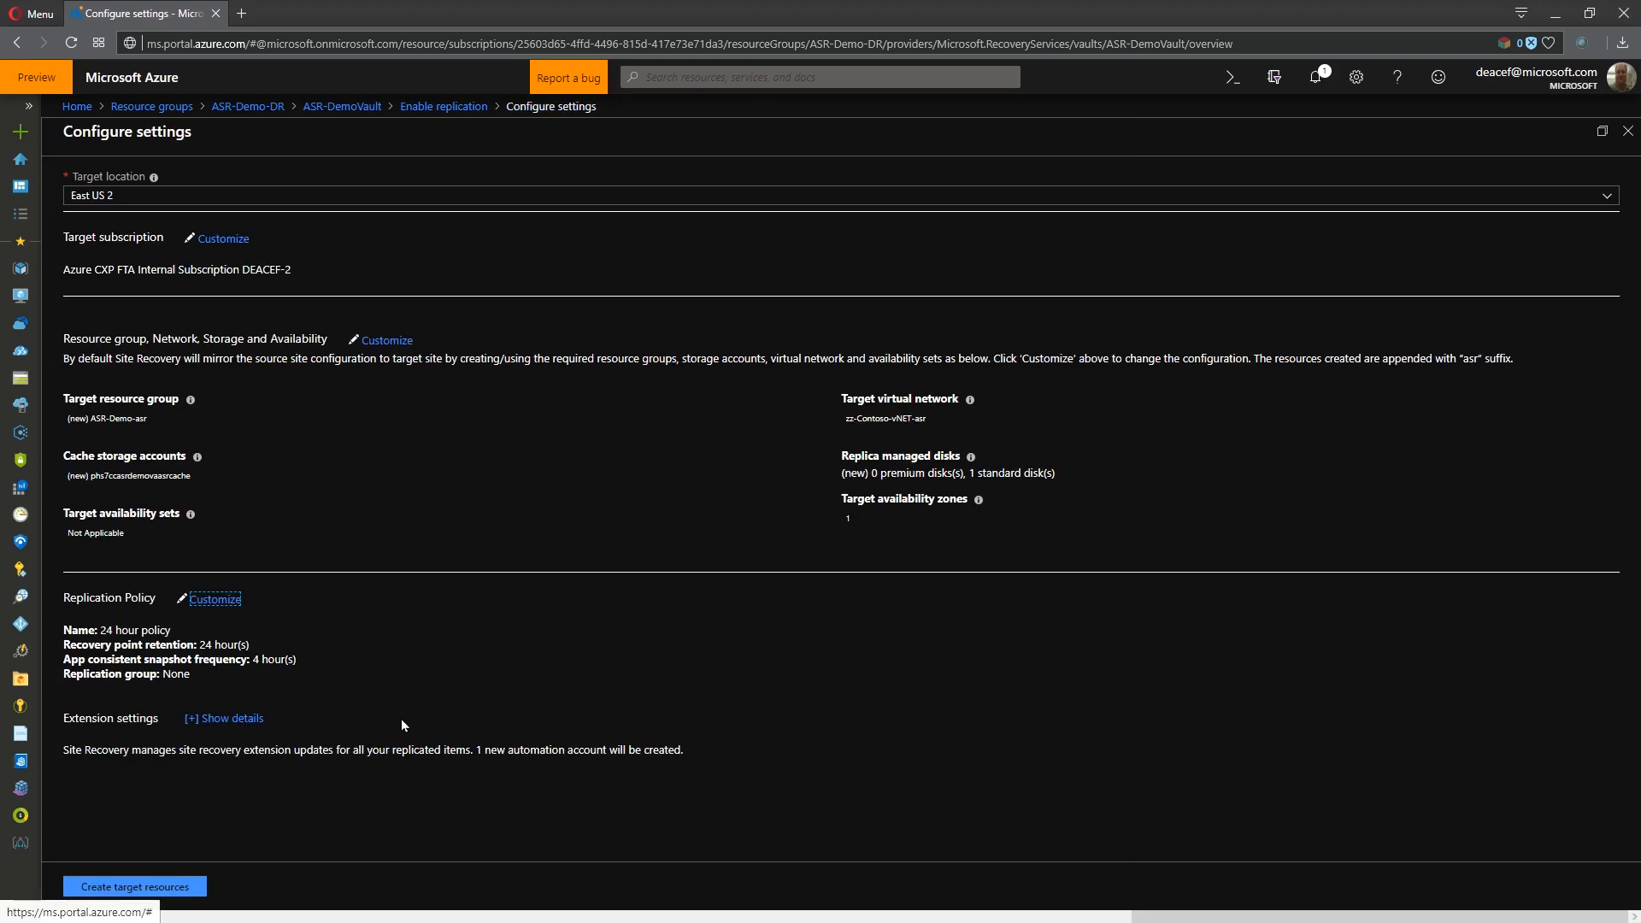
- Examine the extension settings and the options for managing Site Recovery extension updates
left_click(226, 719)
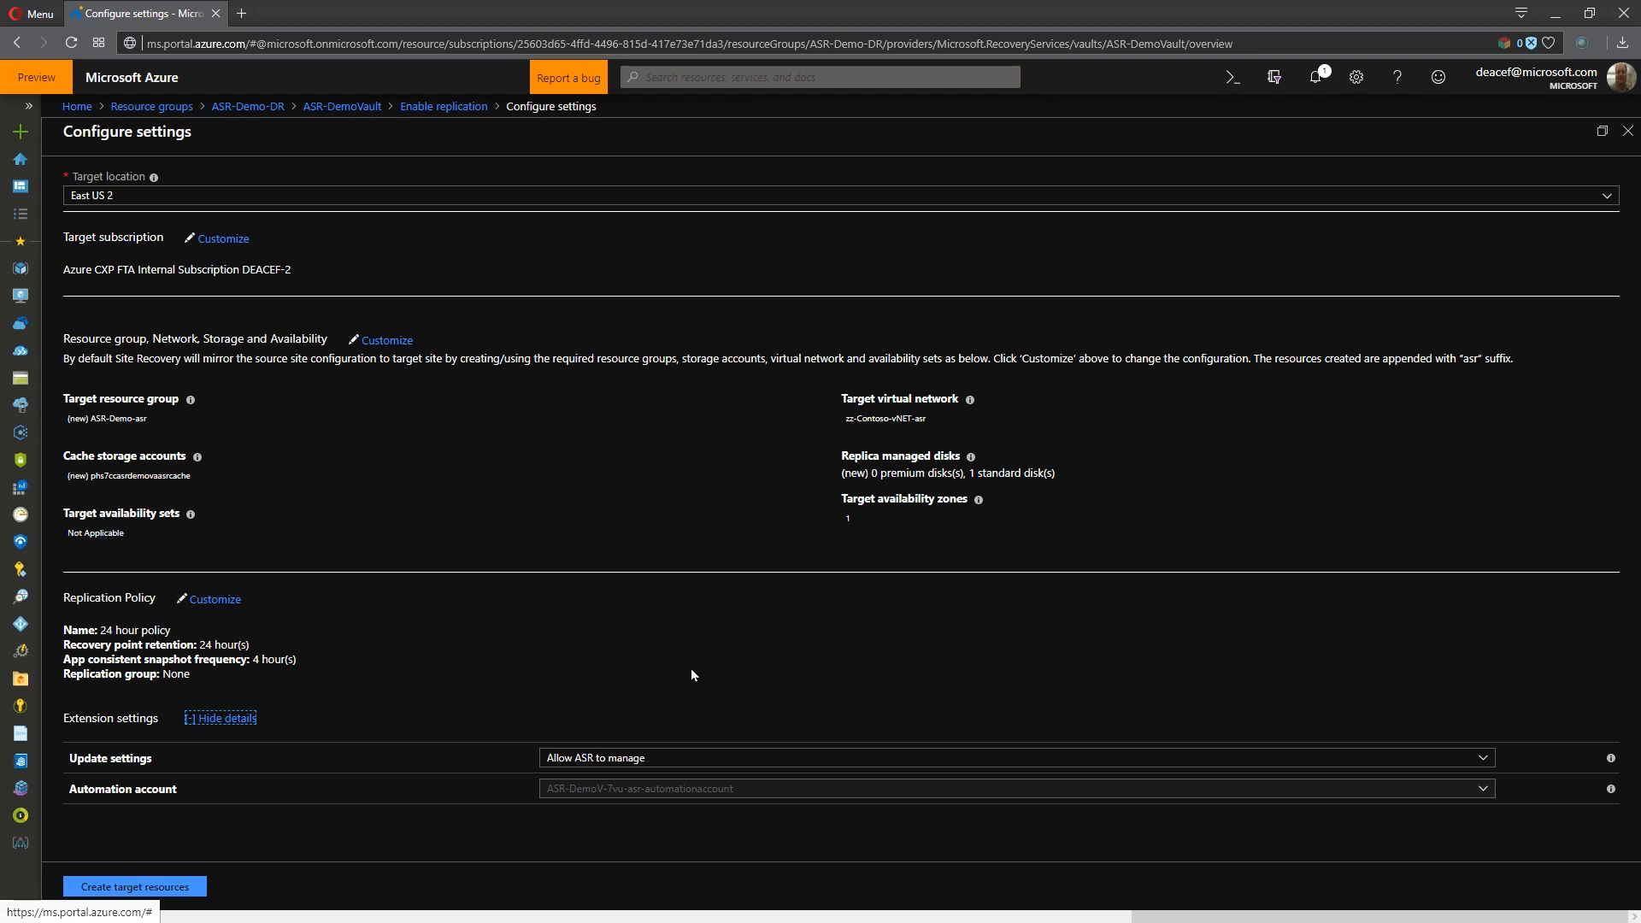
left_click(656, 766)
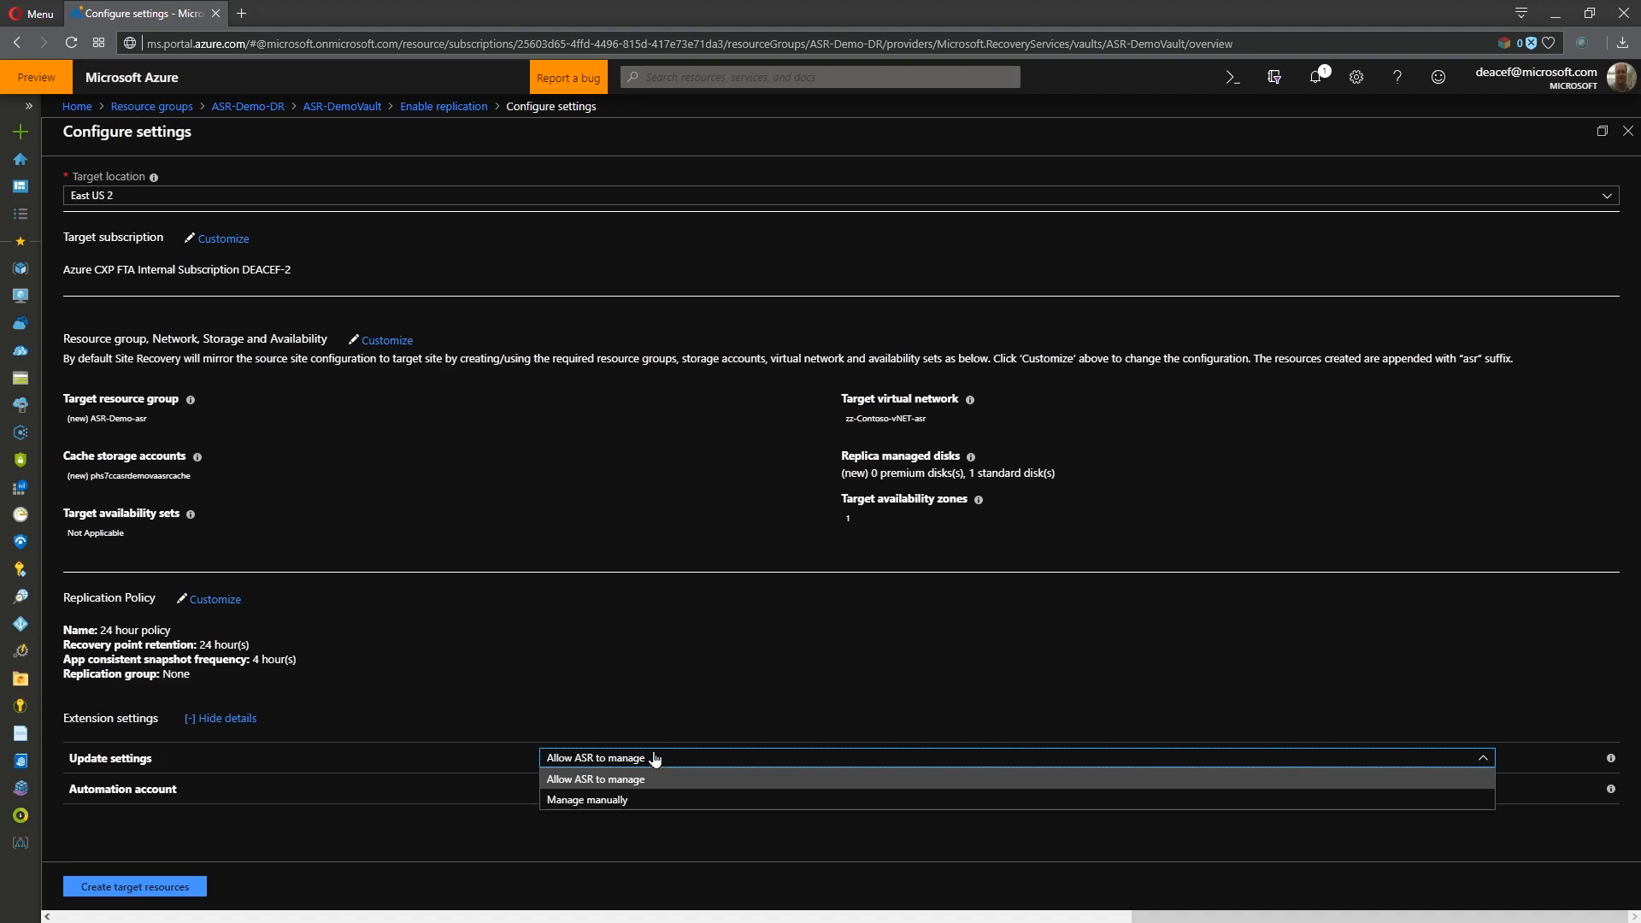
left_click(650, 715)
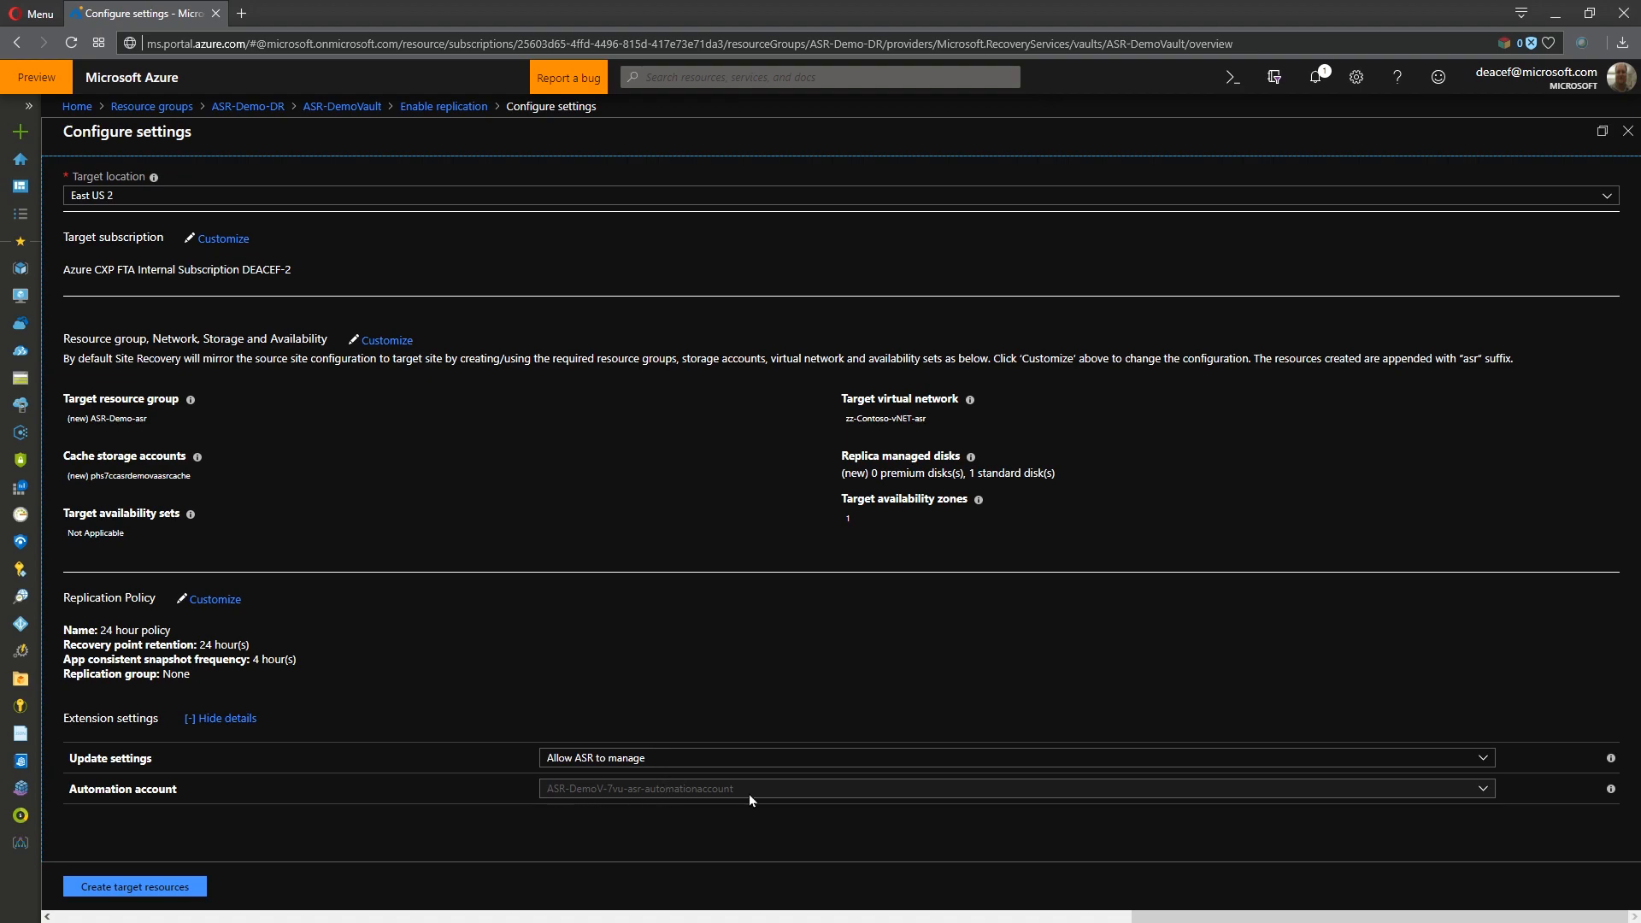
- Create the target resources, dismiss the notifications and enable replication for JumpVM0
left_click(158, 889)
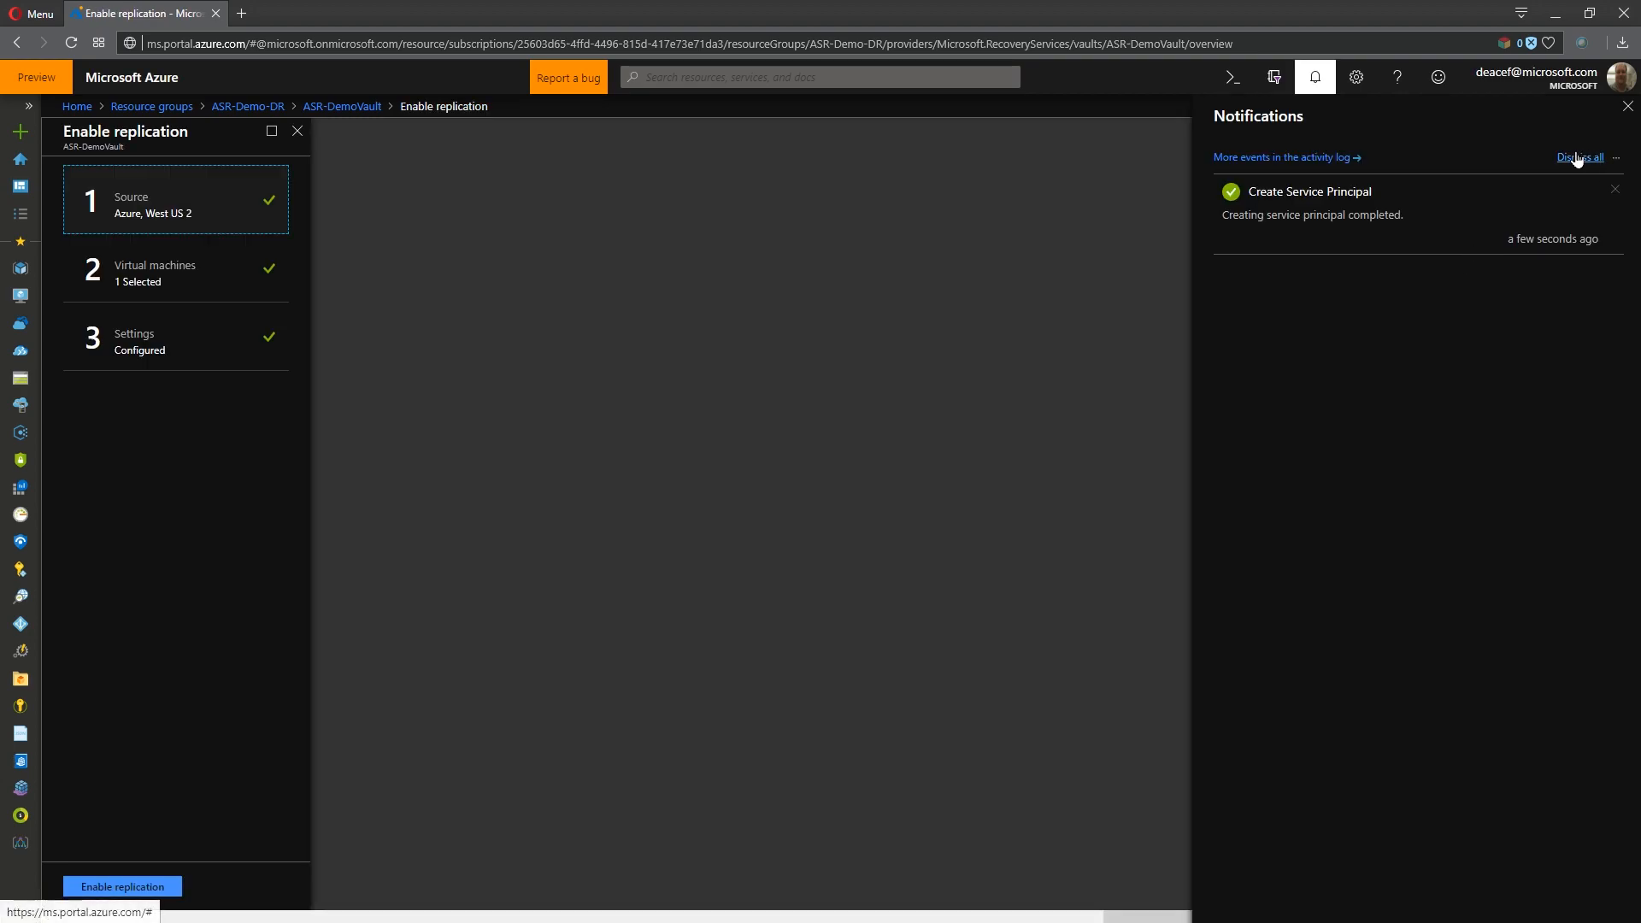
left_click(1580, 158)
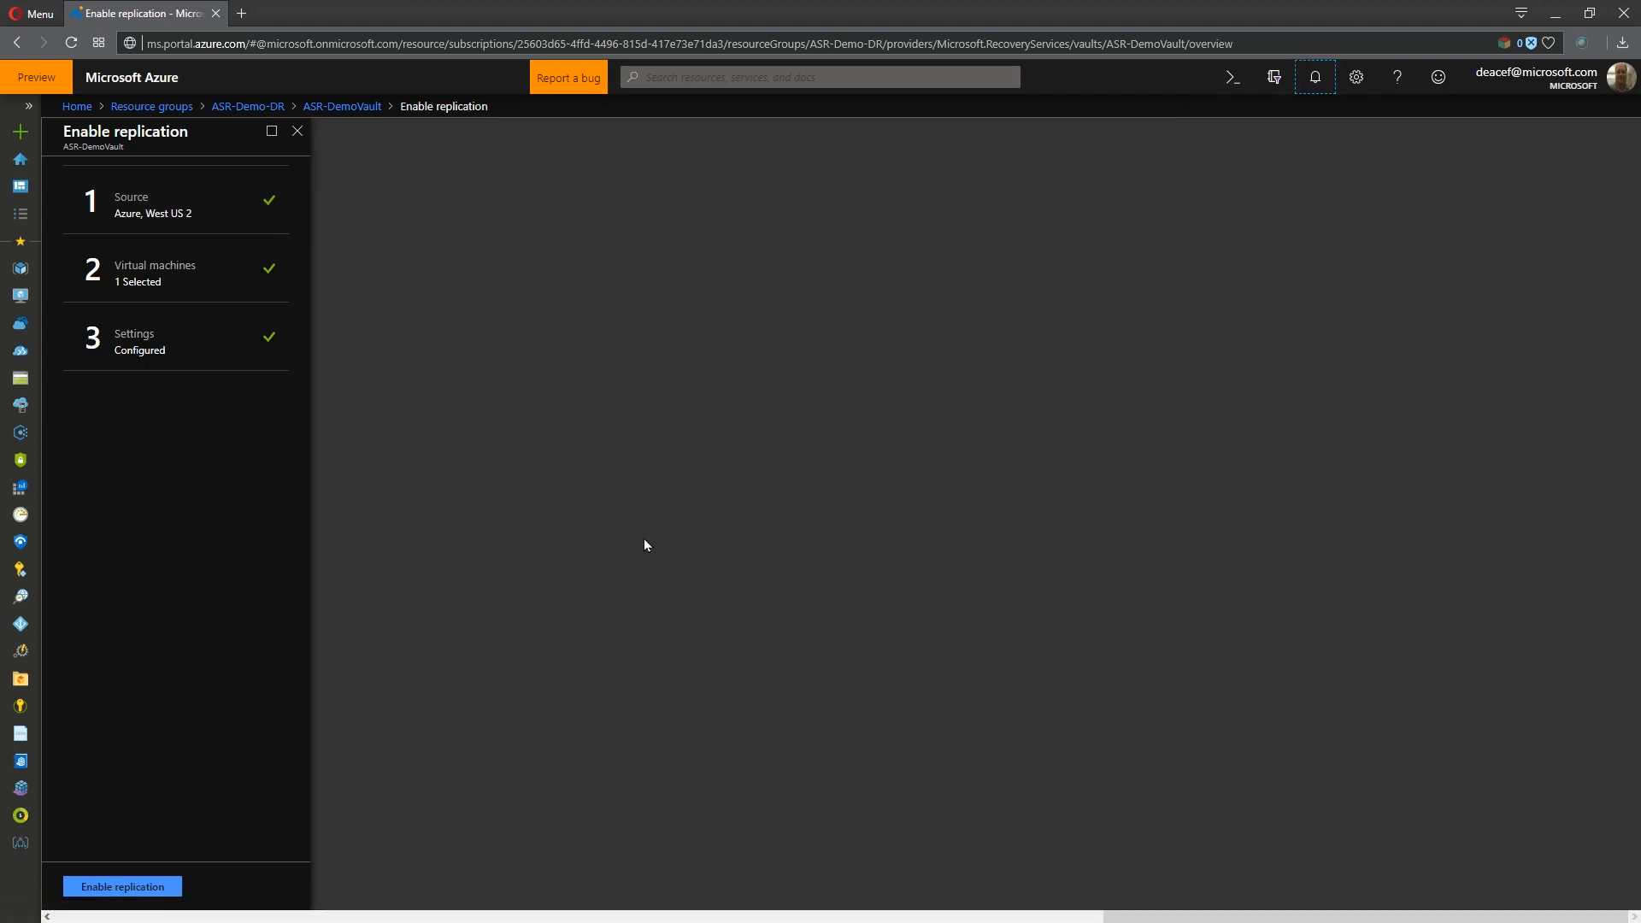
left_click(123, 886)
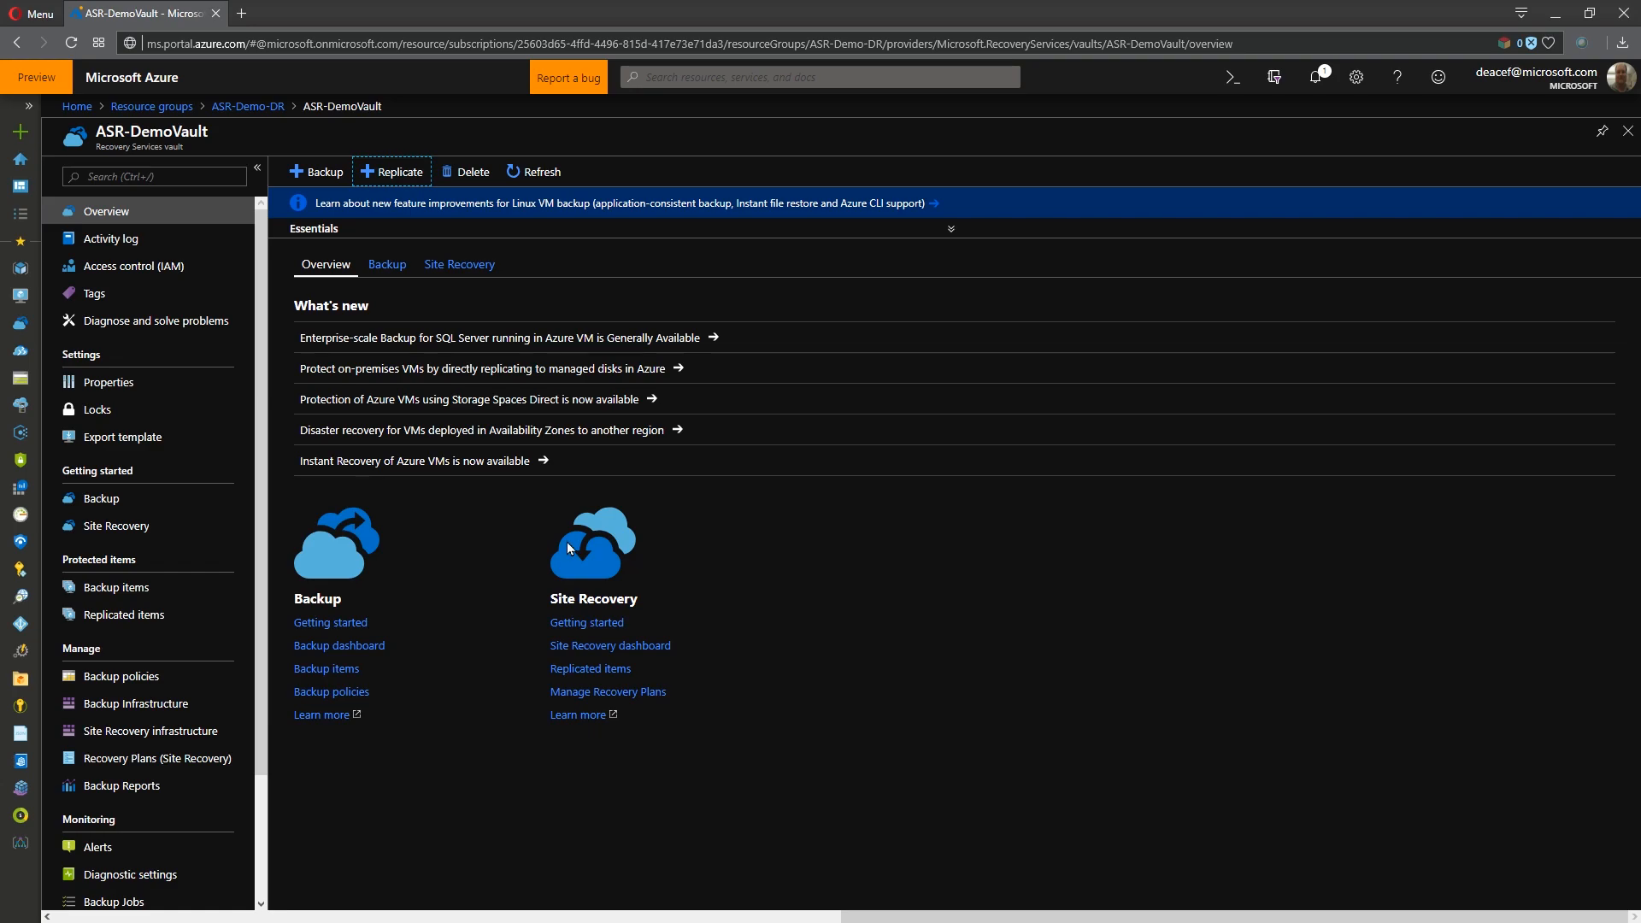
- Start a new replication from the vault's replicated items with the West US 2 source, selecting AppVM0, DatabaseVM0 and WebVM0
left_click(124, 615)
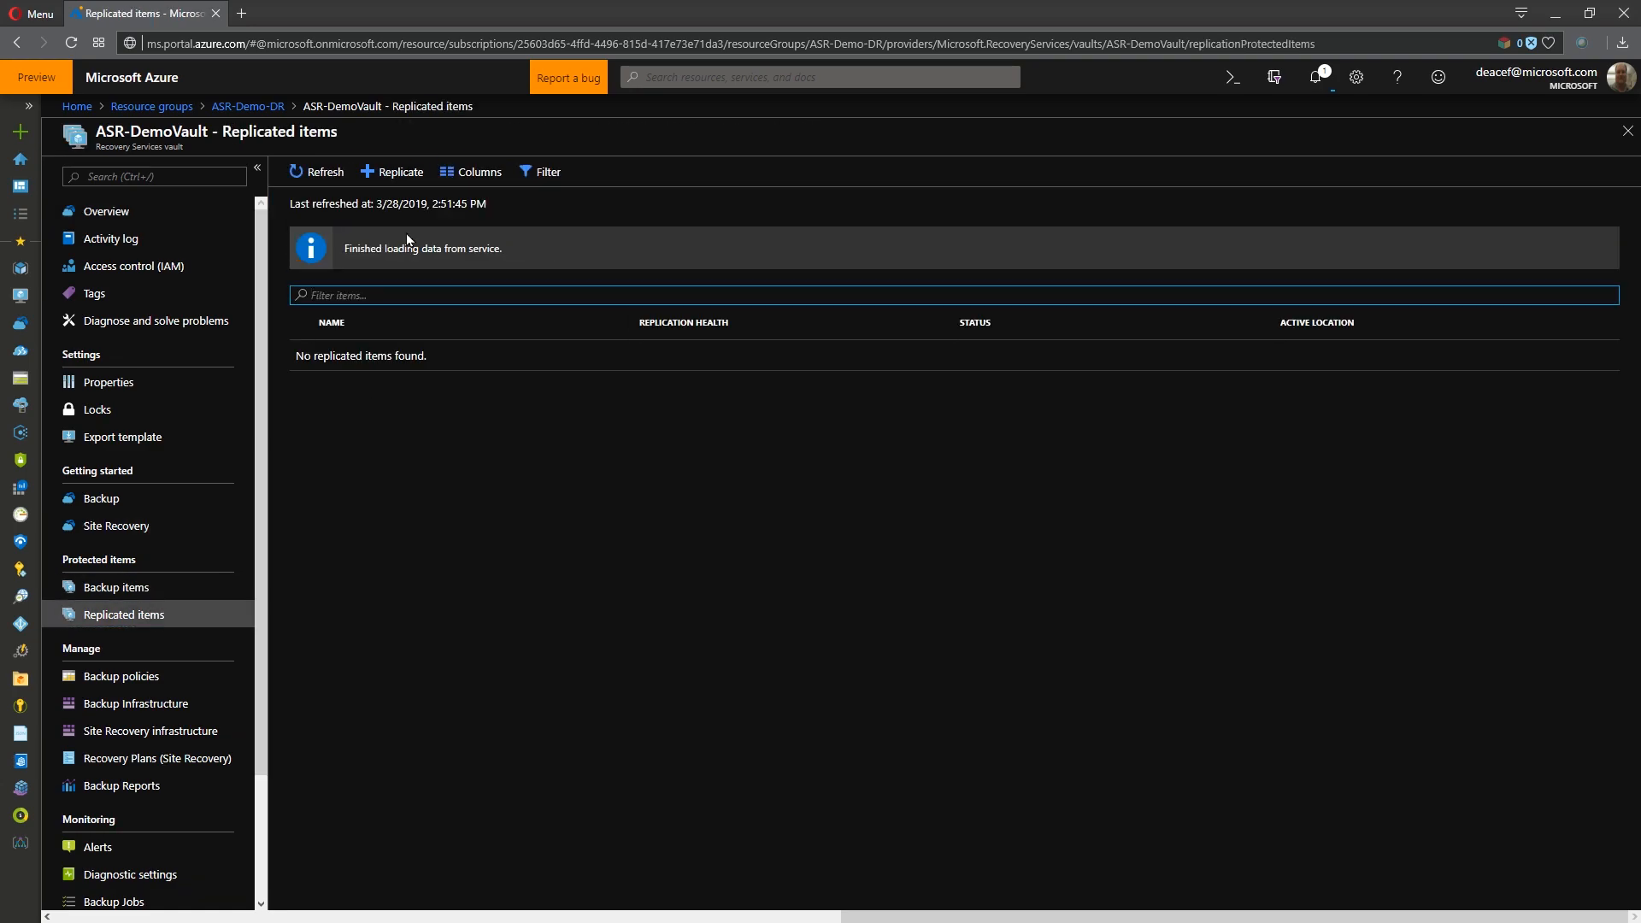
left_click(390, 172)
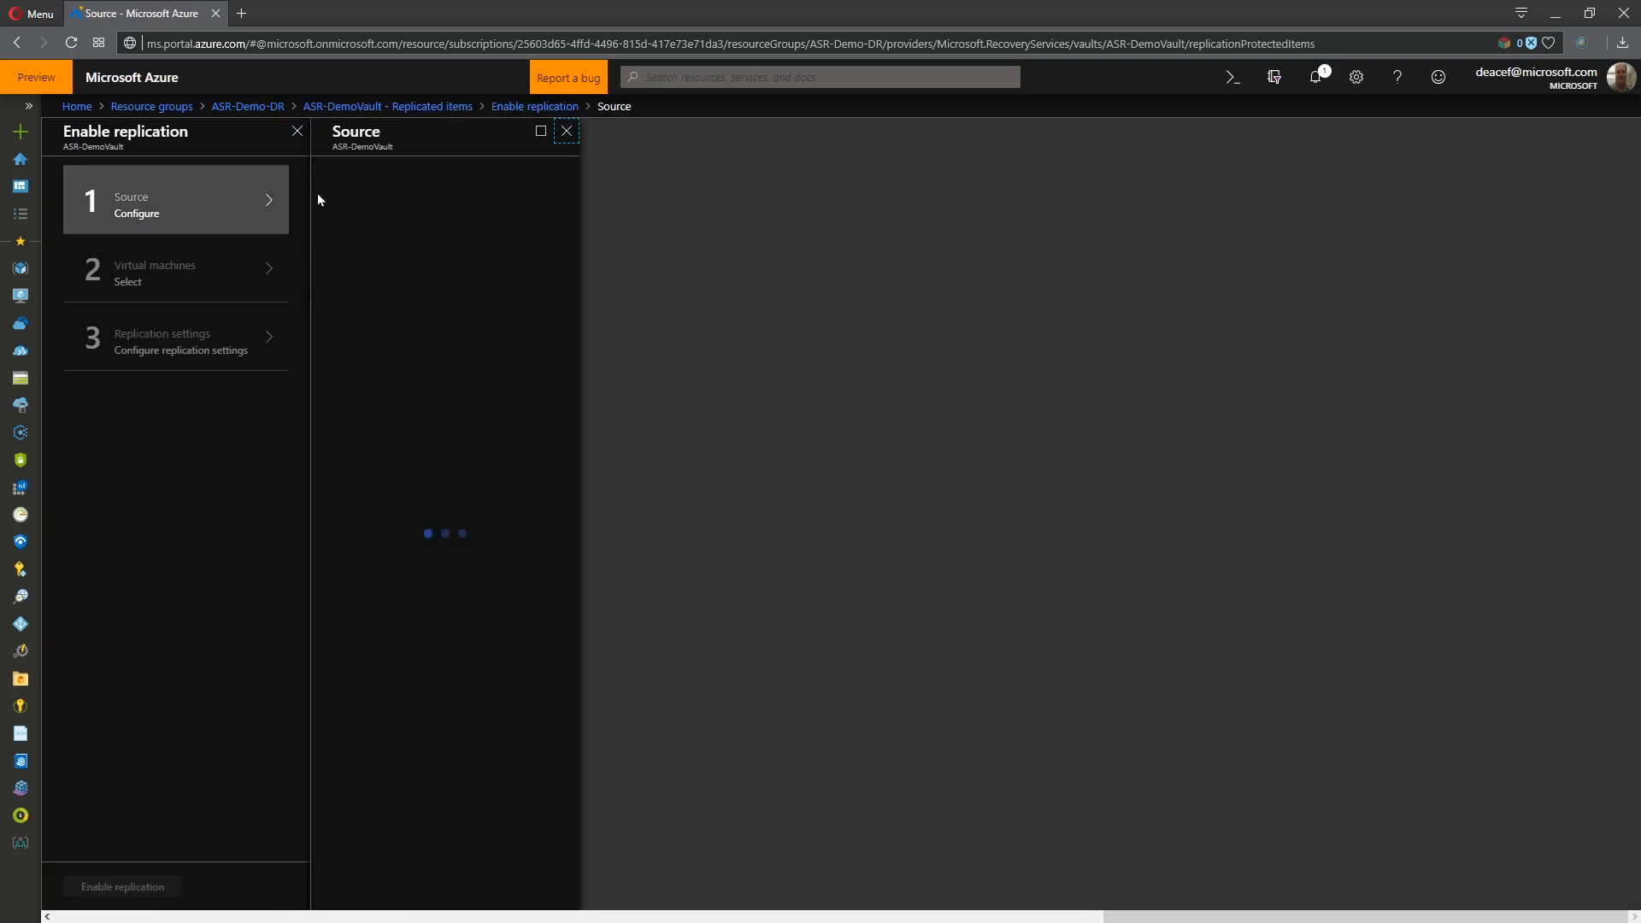
left_click(370, 886)
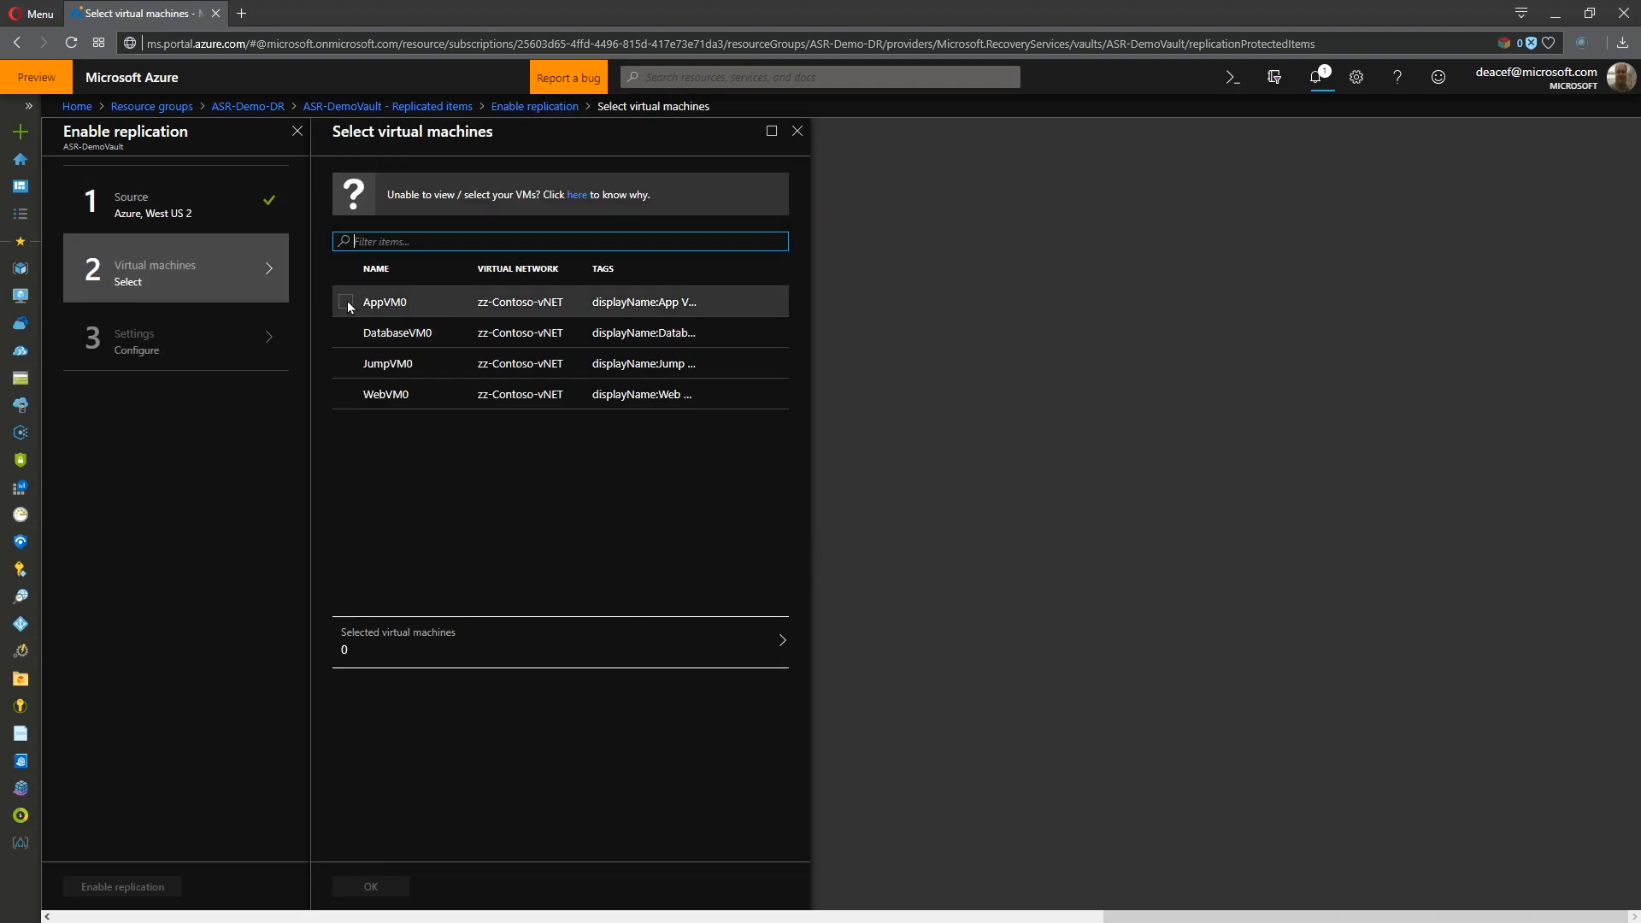
left_click(345, 302)
left_click(345, 332)
left_click(345, 394)
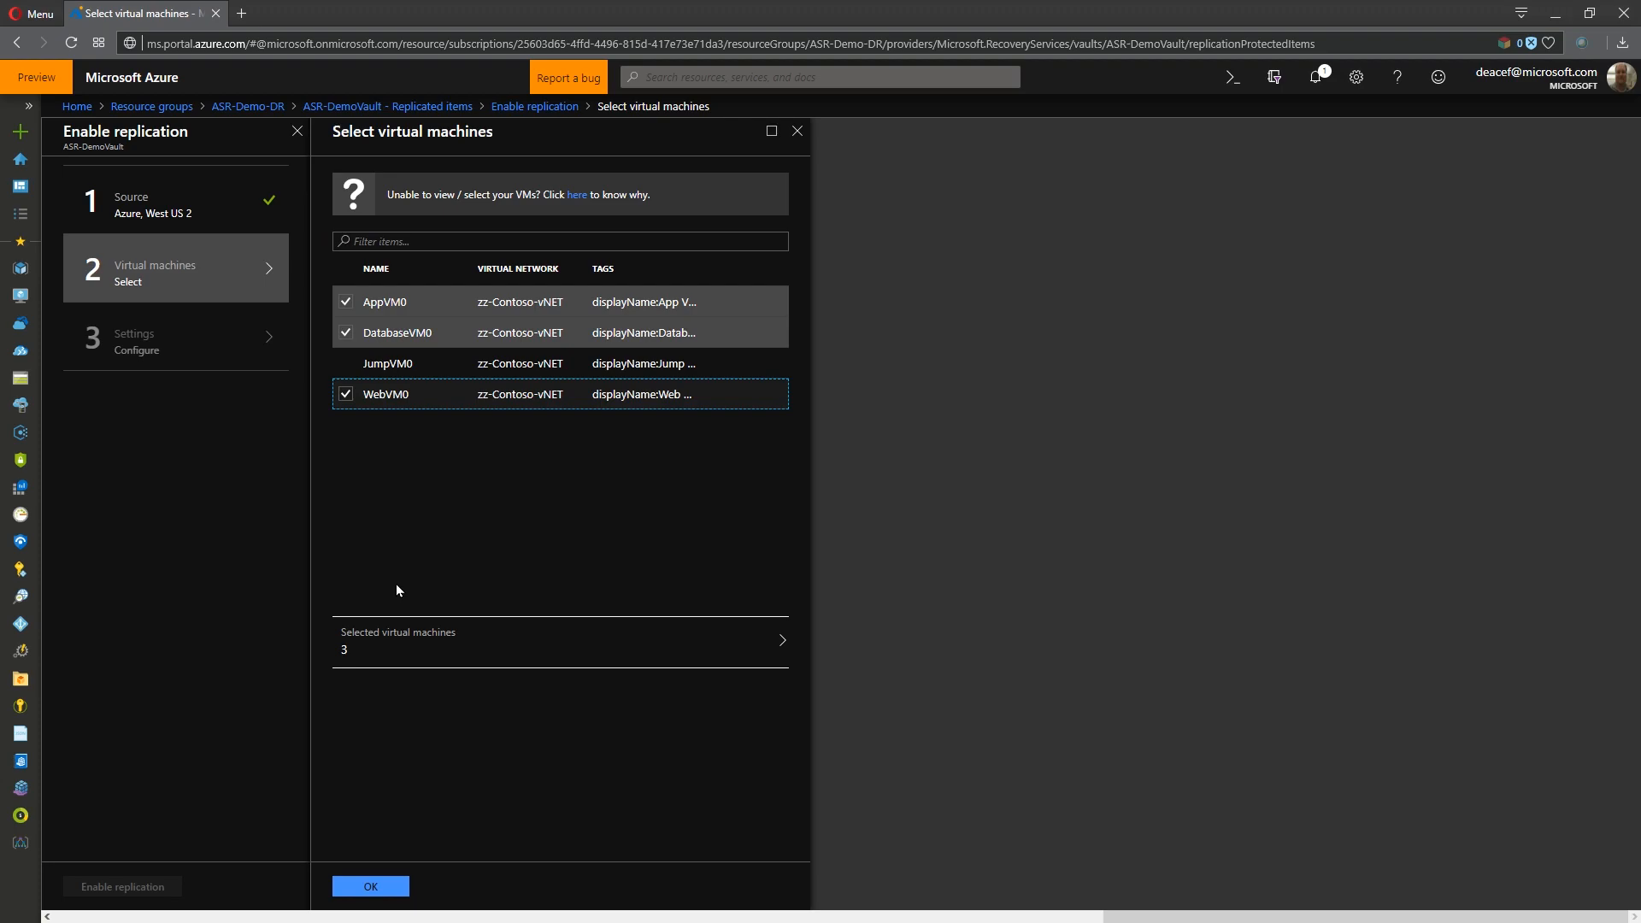
left_click(370, 887)
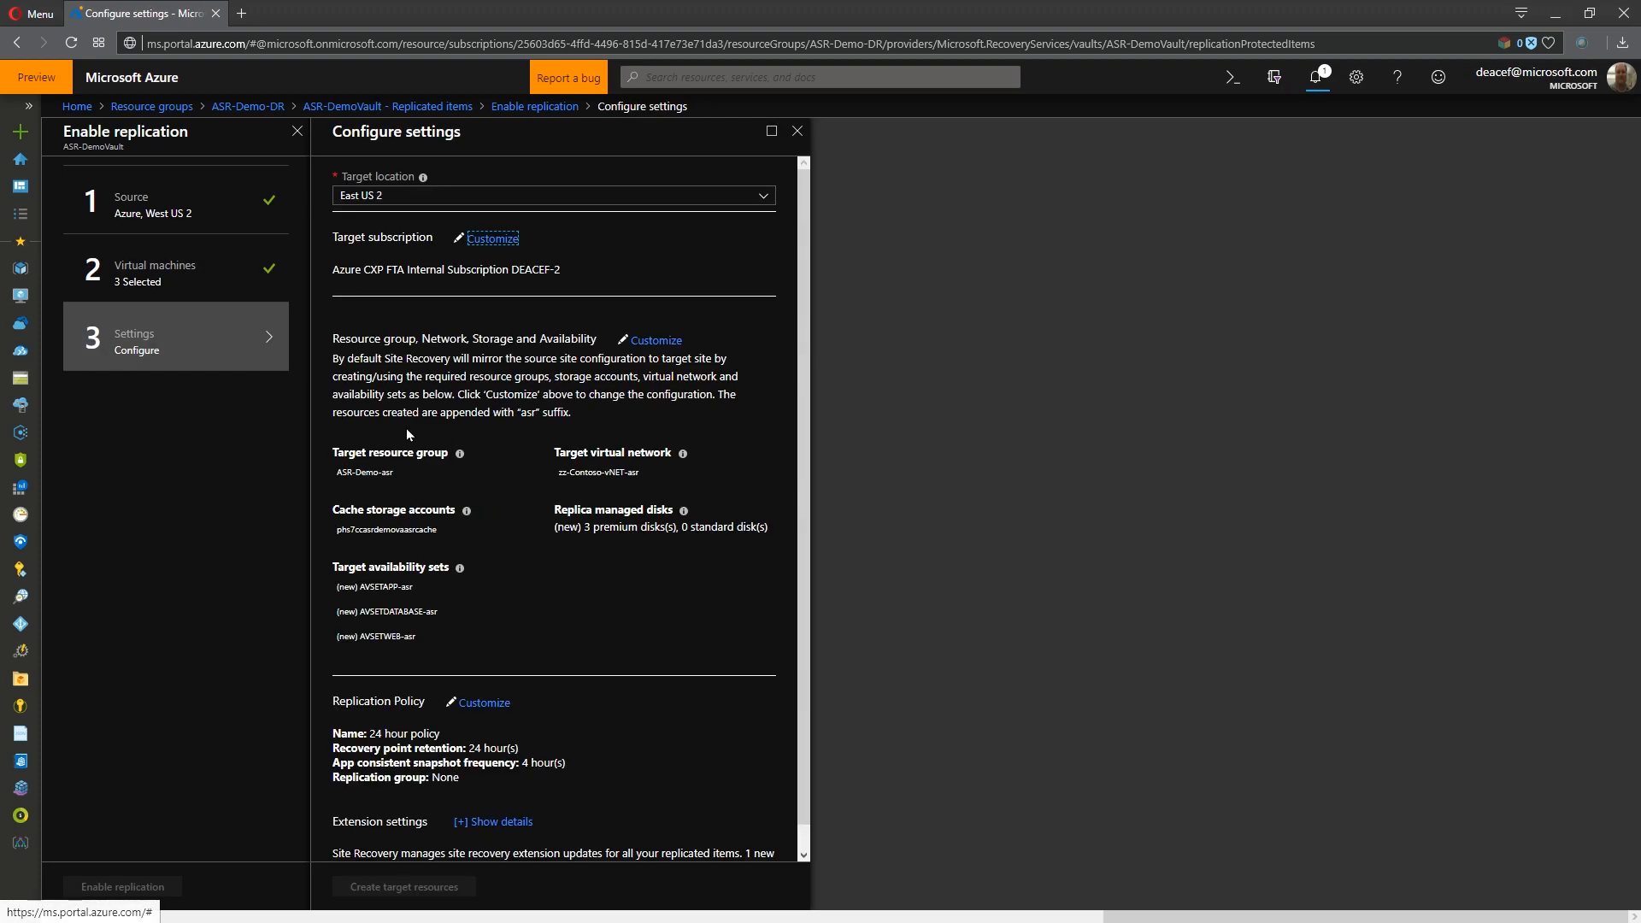
- Customize the target settings so WebVM0's replica managed disk uses Standard HDD
left_click(654, 340)
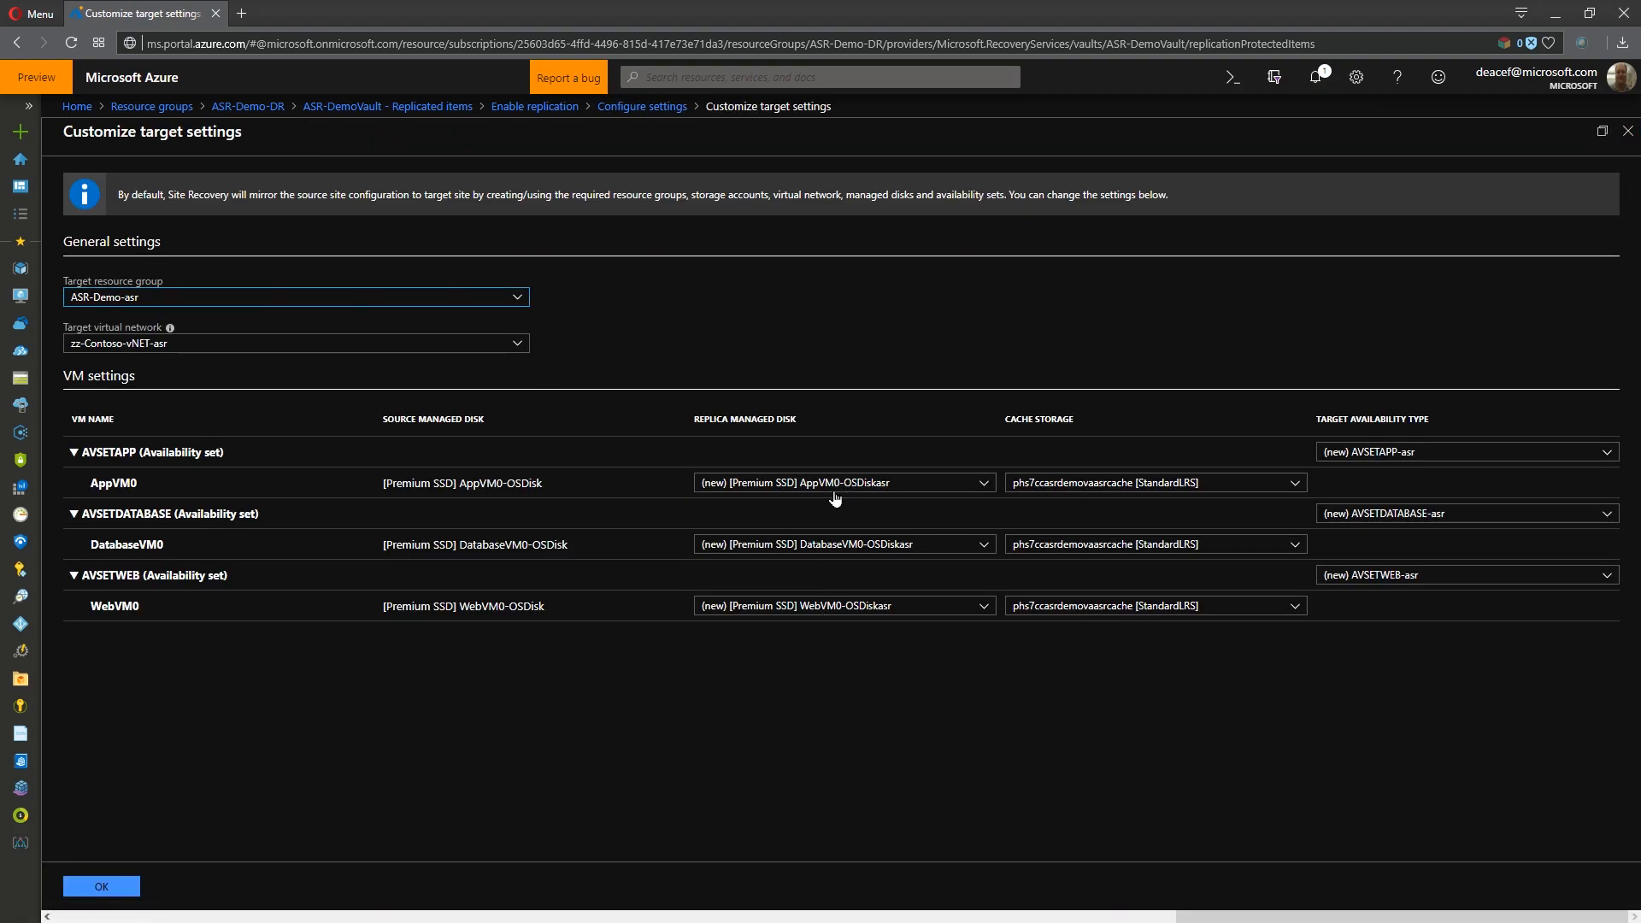
left_click(808, 606)
left_click(786, 628)
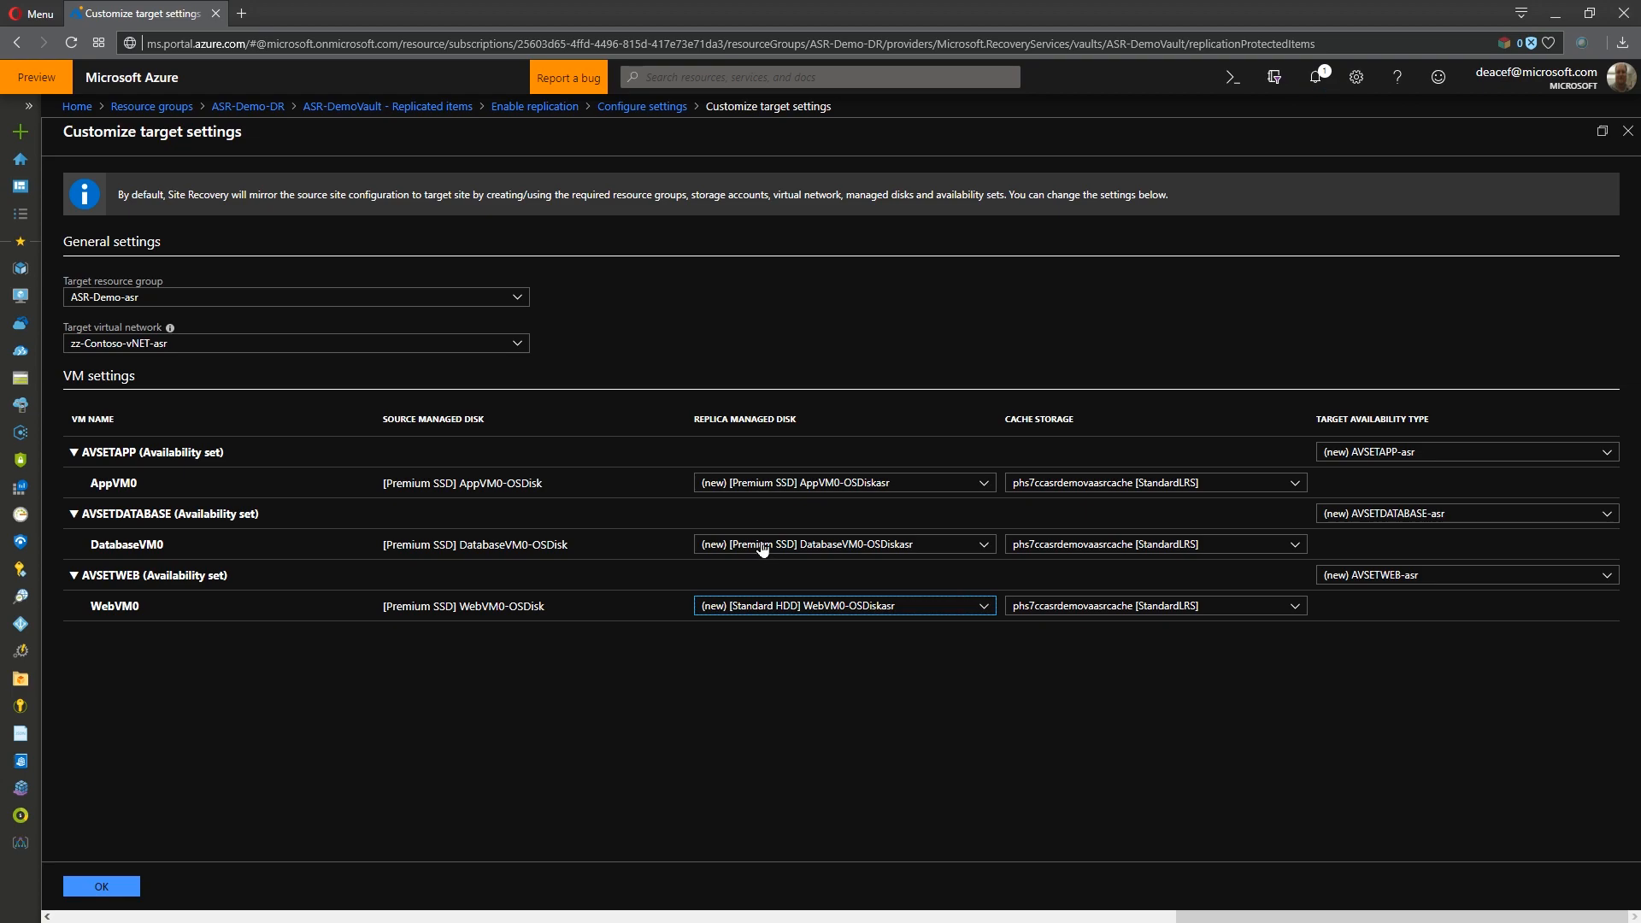
- Set the target availability type of the web, app and database availability sets to zone 1 and accept the settings
left_click(1395, 580)
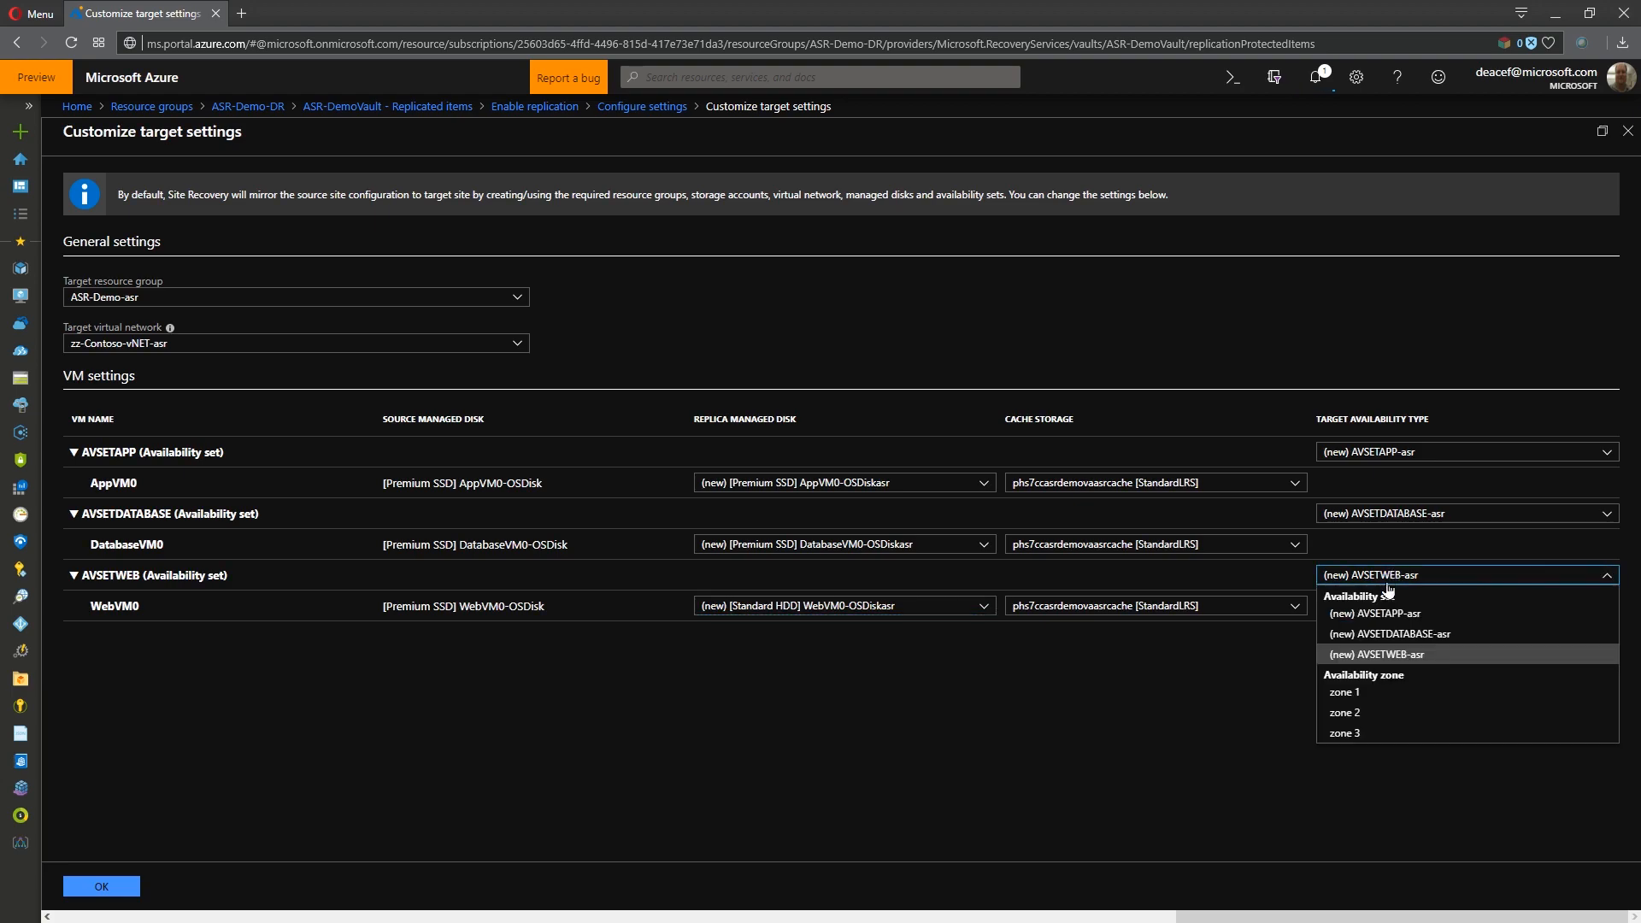
left_click(1357, 694)
left_click(1368, 452)
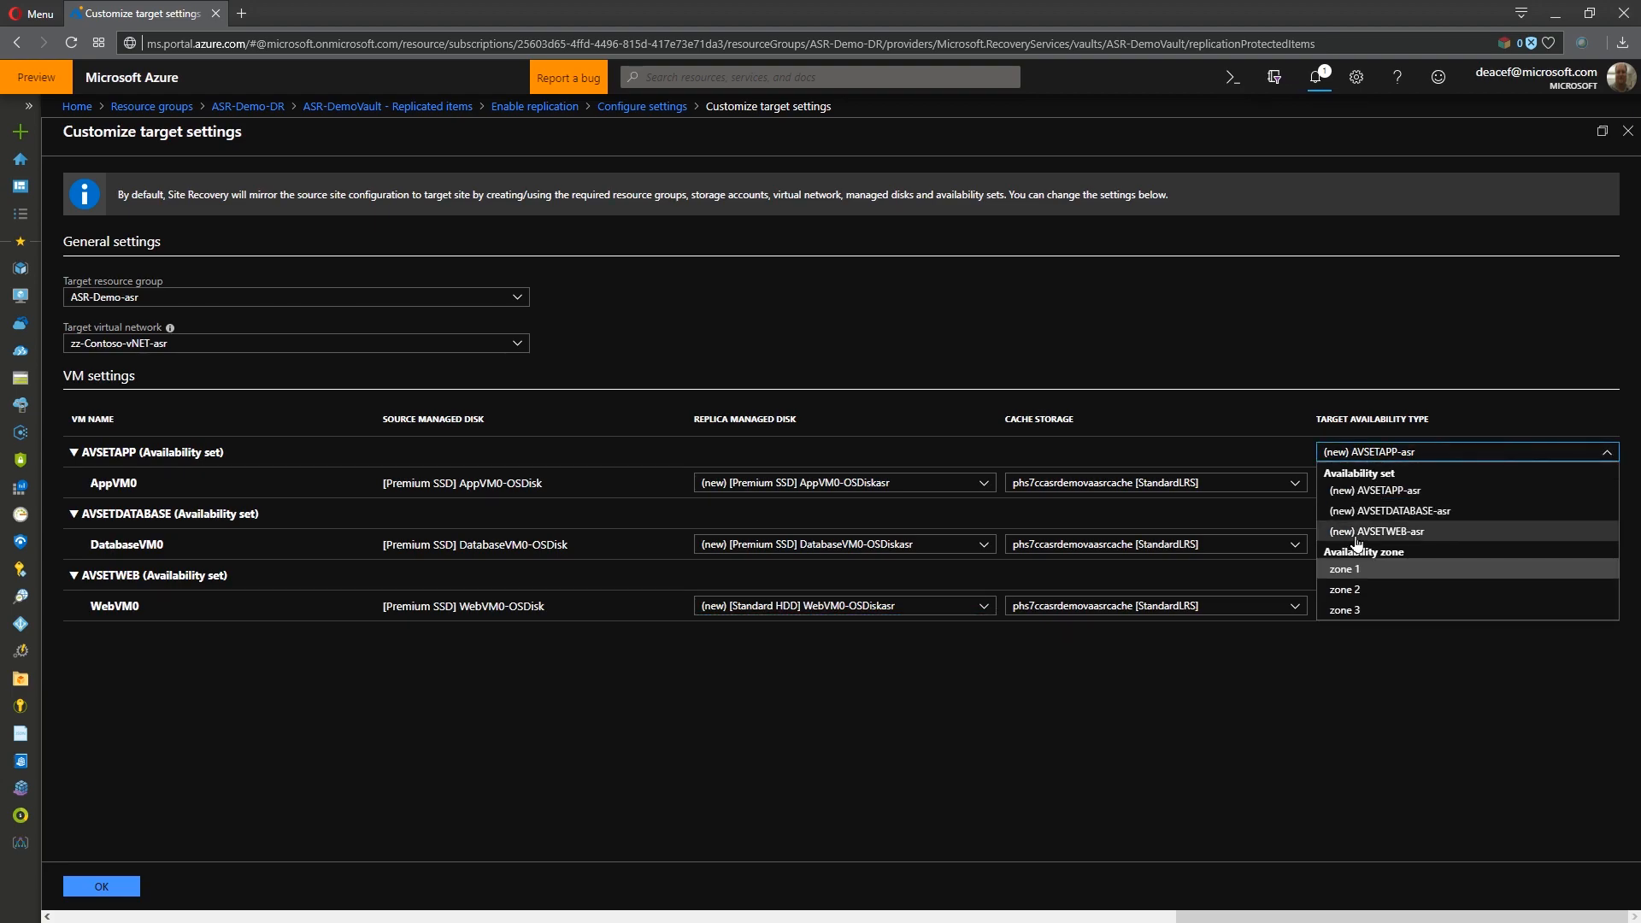
left_click(1351, 570)
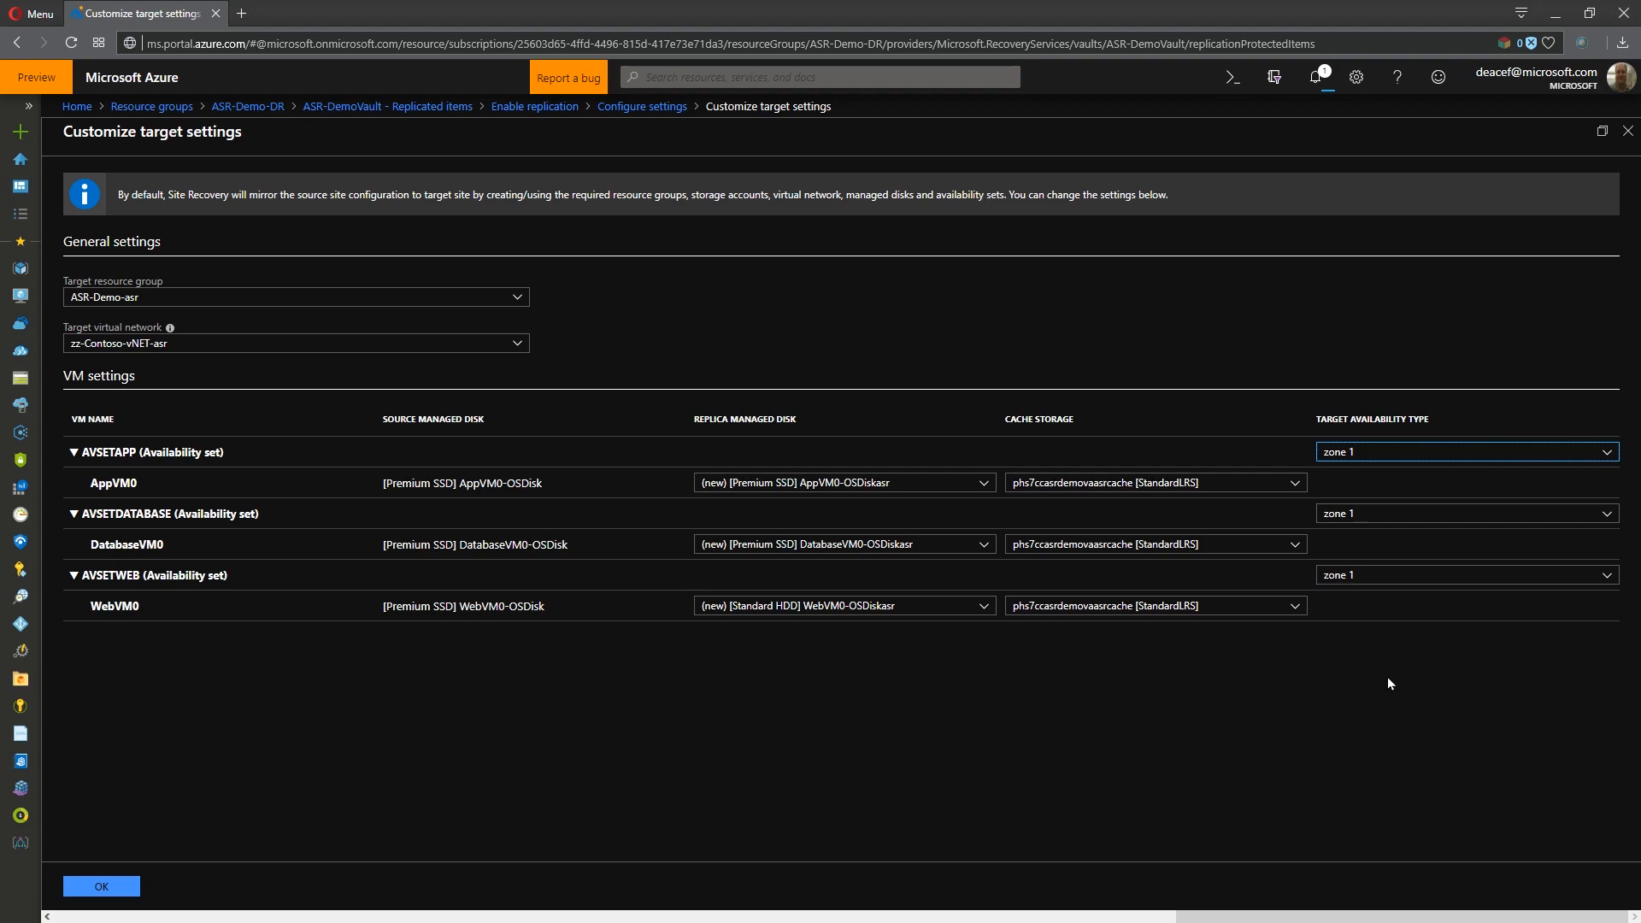
left_click(129, 883)
- Check the extension settings, create the target resources and enable replication for AppVM0, DatabaseVM0 and WebVM0
left_click(497, 777)
scroll(644, 709, "down", 1)
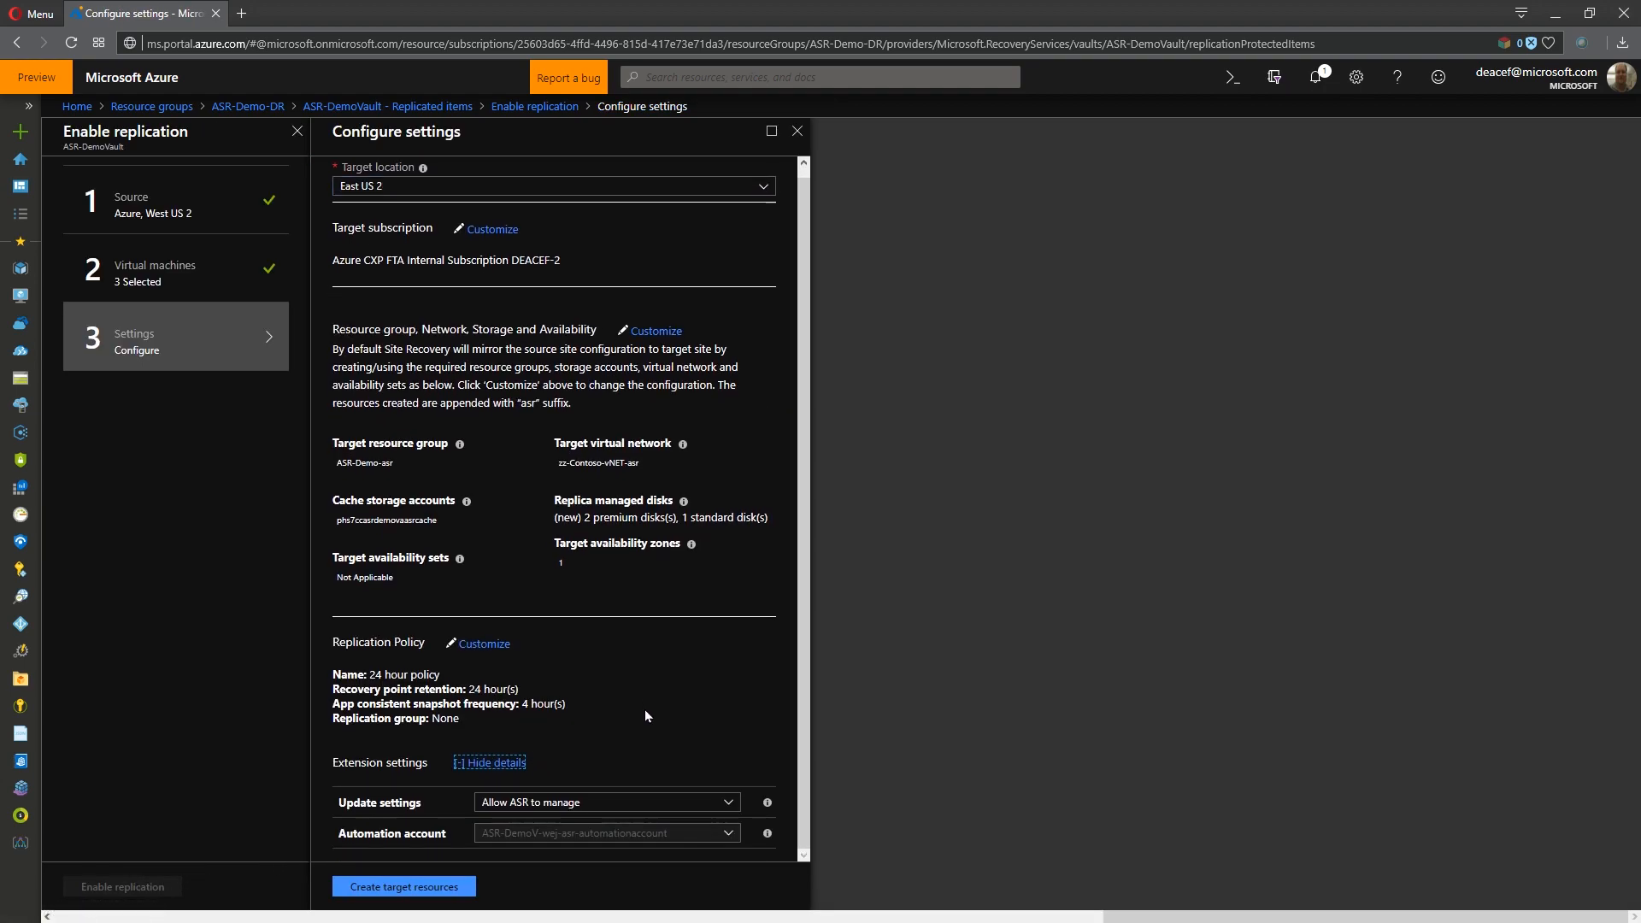
left_click(427, 886)
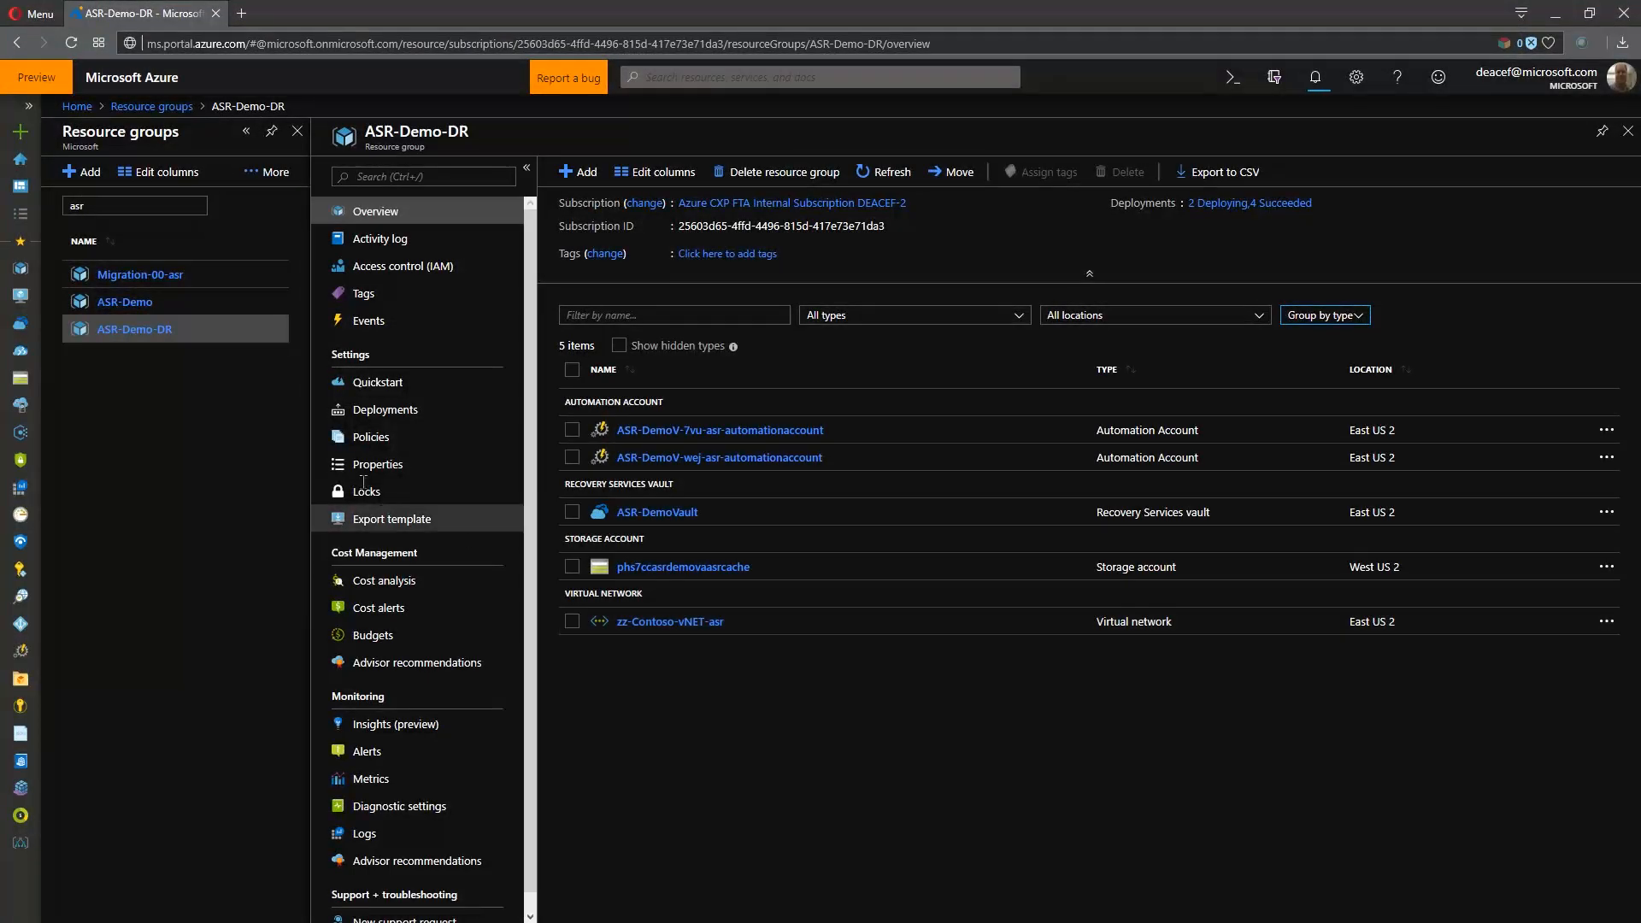
- Open JumpVM0 from the ASR-Demo resource group and view its disaster recovery replication status
left_click(145, 302)
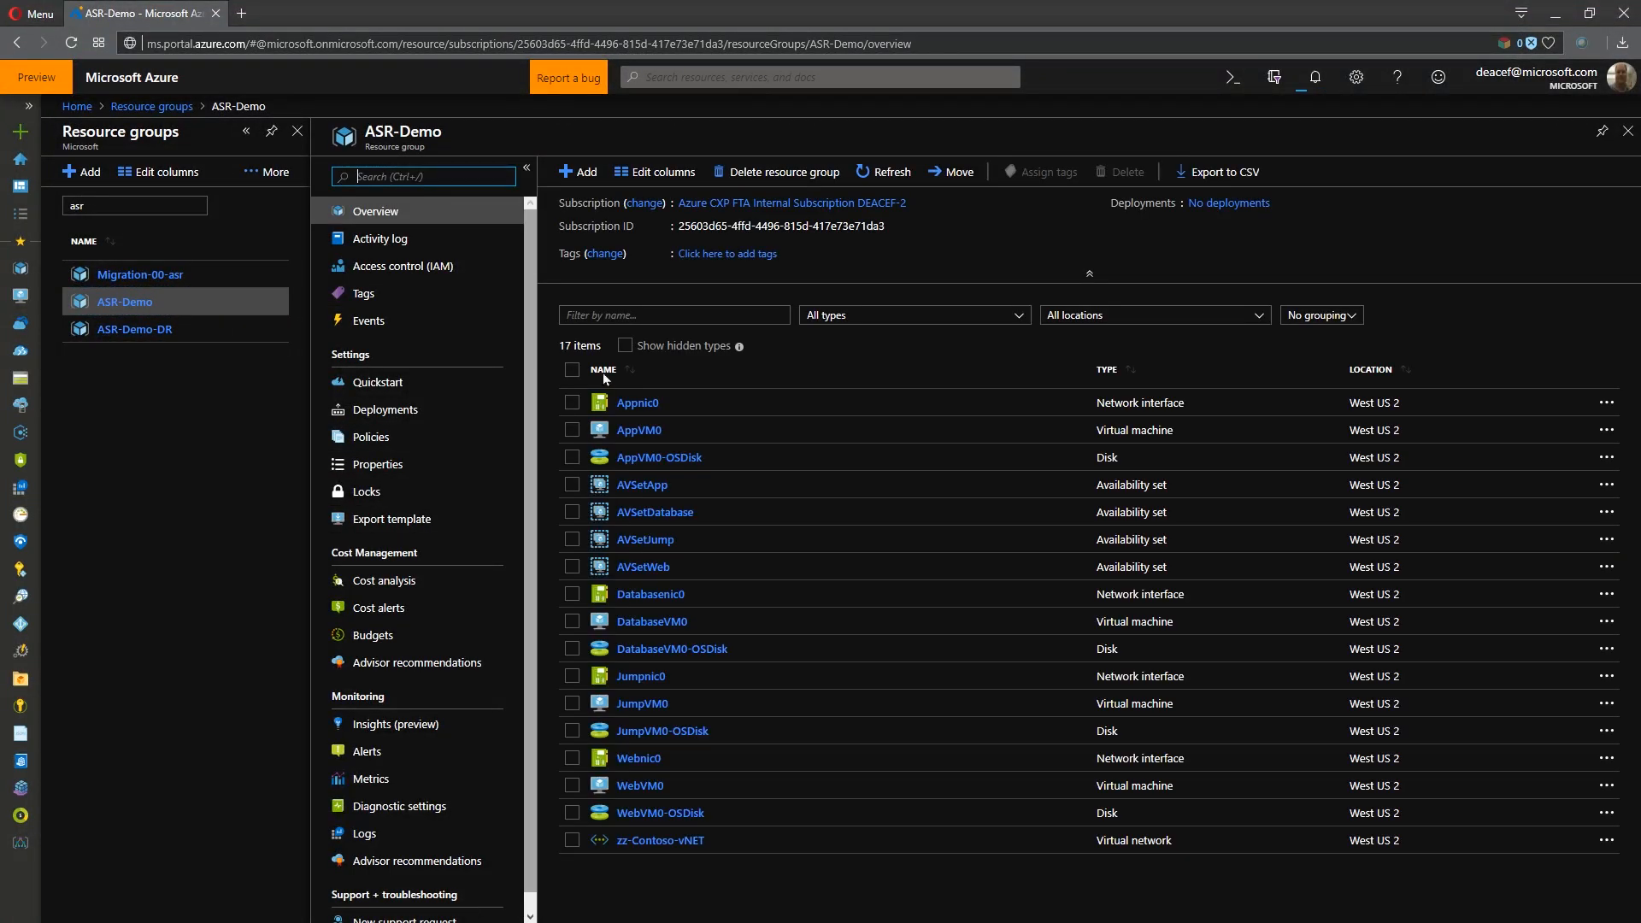
left_click(624, 703)
left_click(119, 800)
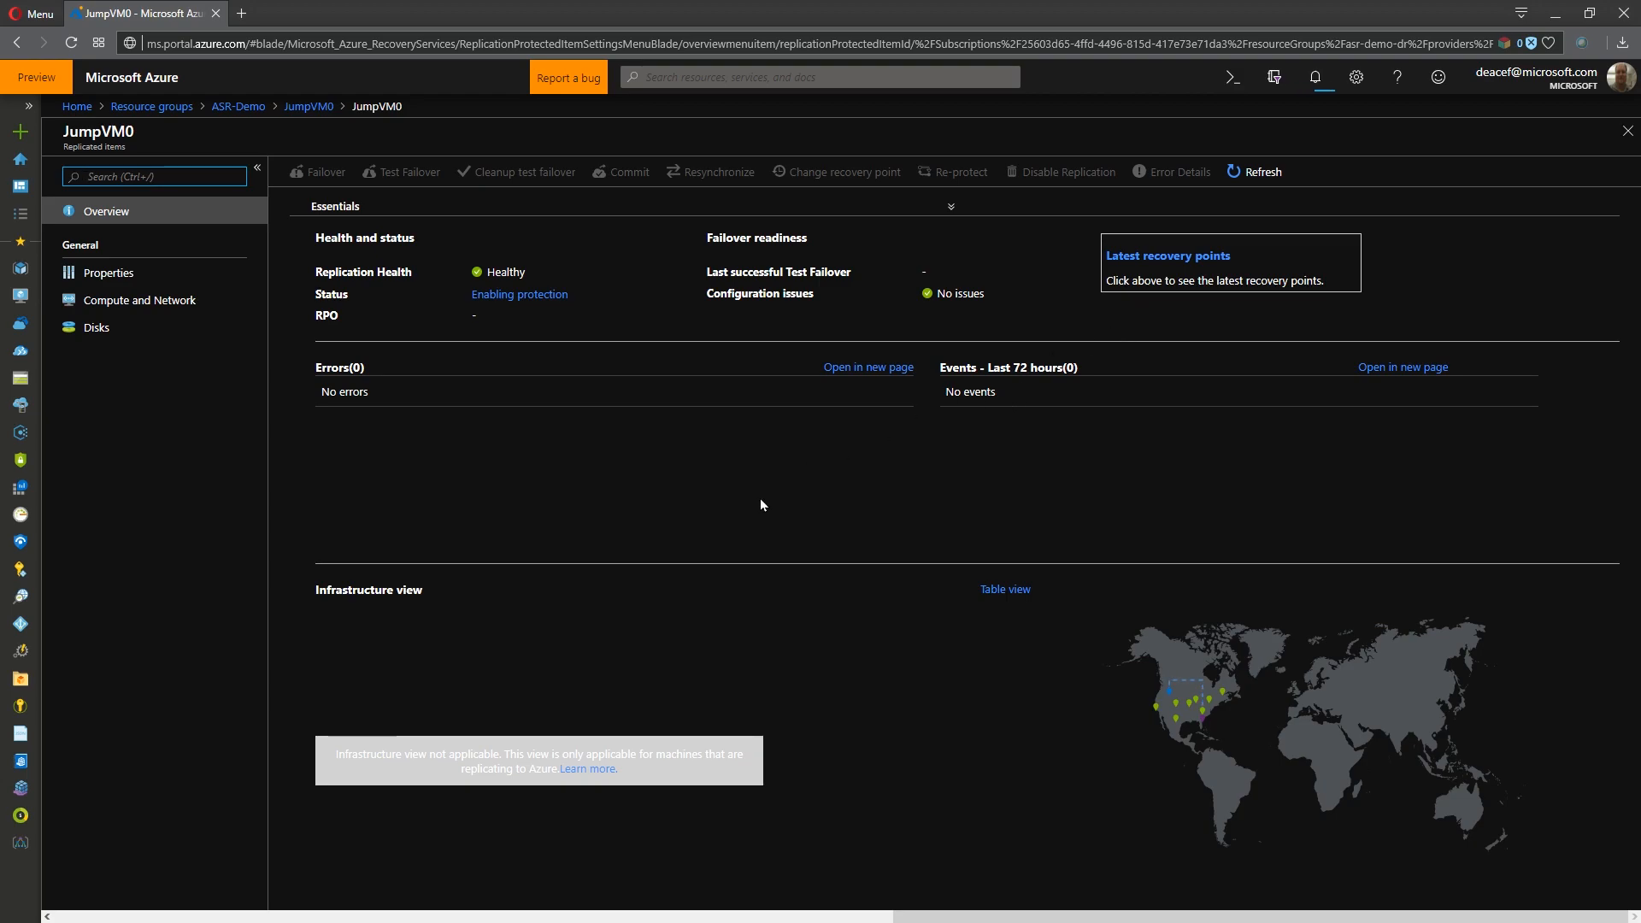
- Return to ASR-DemoVault and examine its Site Recovery overview, including replicated items, jobs and the infrastructure view
left_click(229, 107)
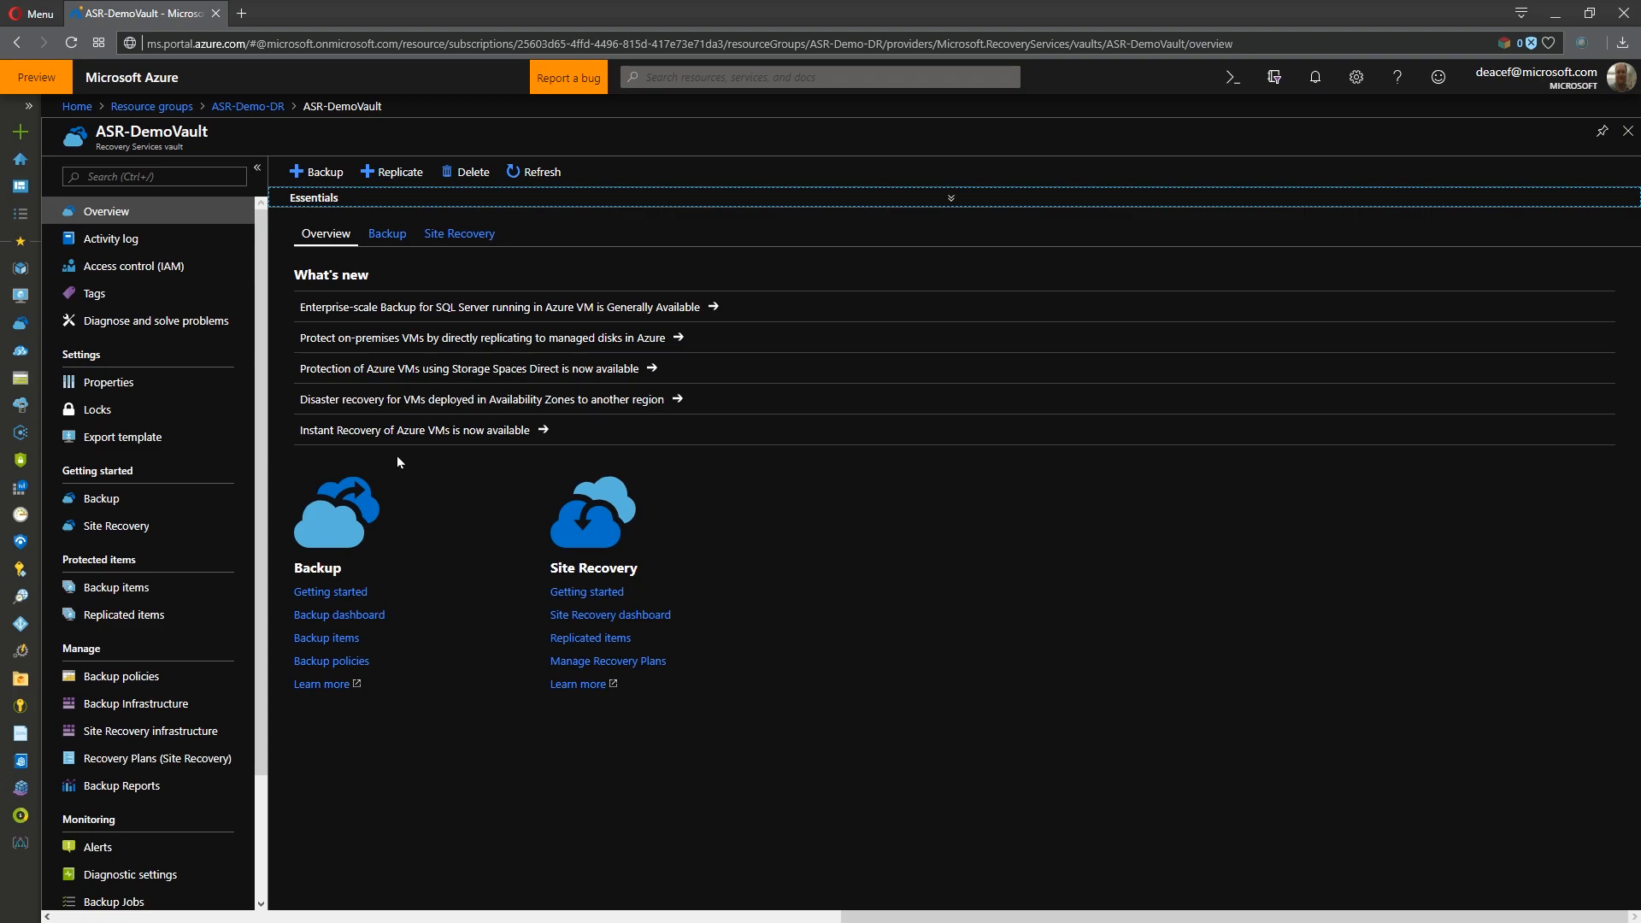
left_click(455, 235)
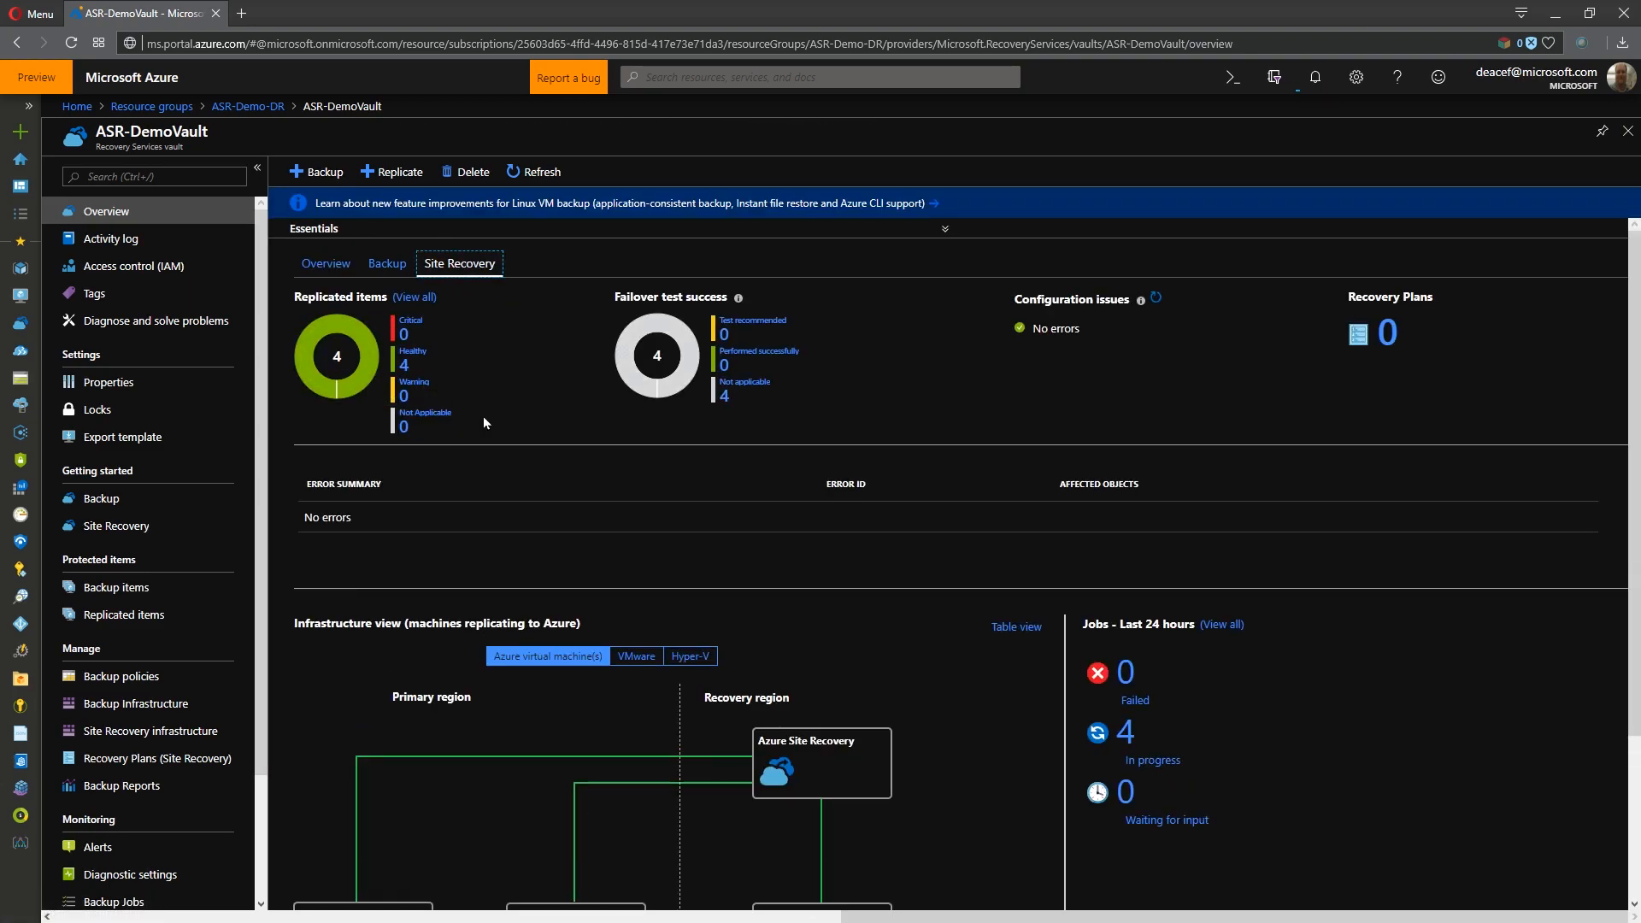
scroll(553, 418, "down", 3)
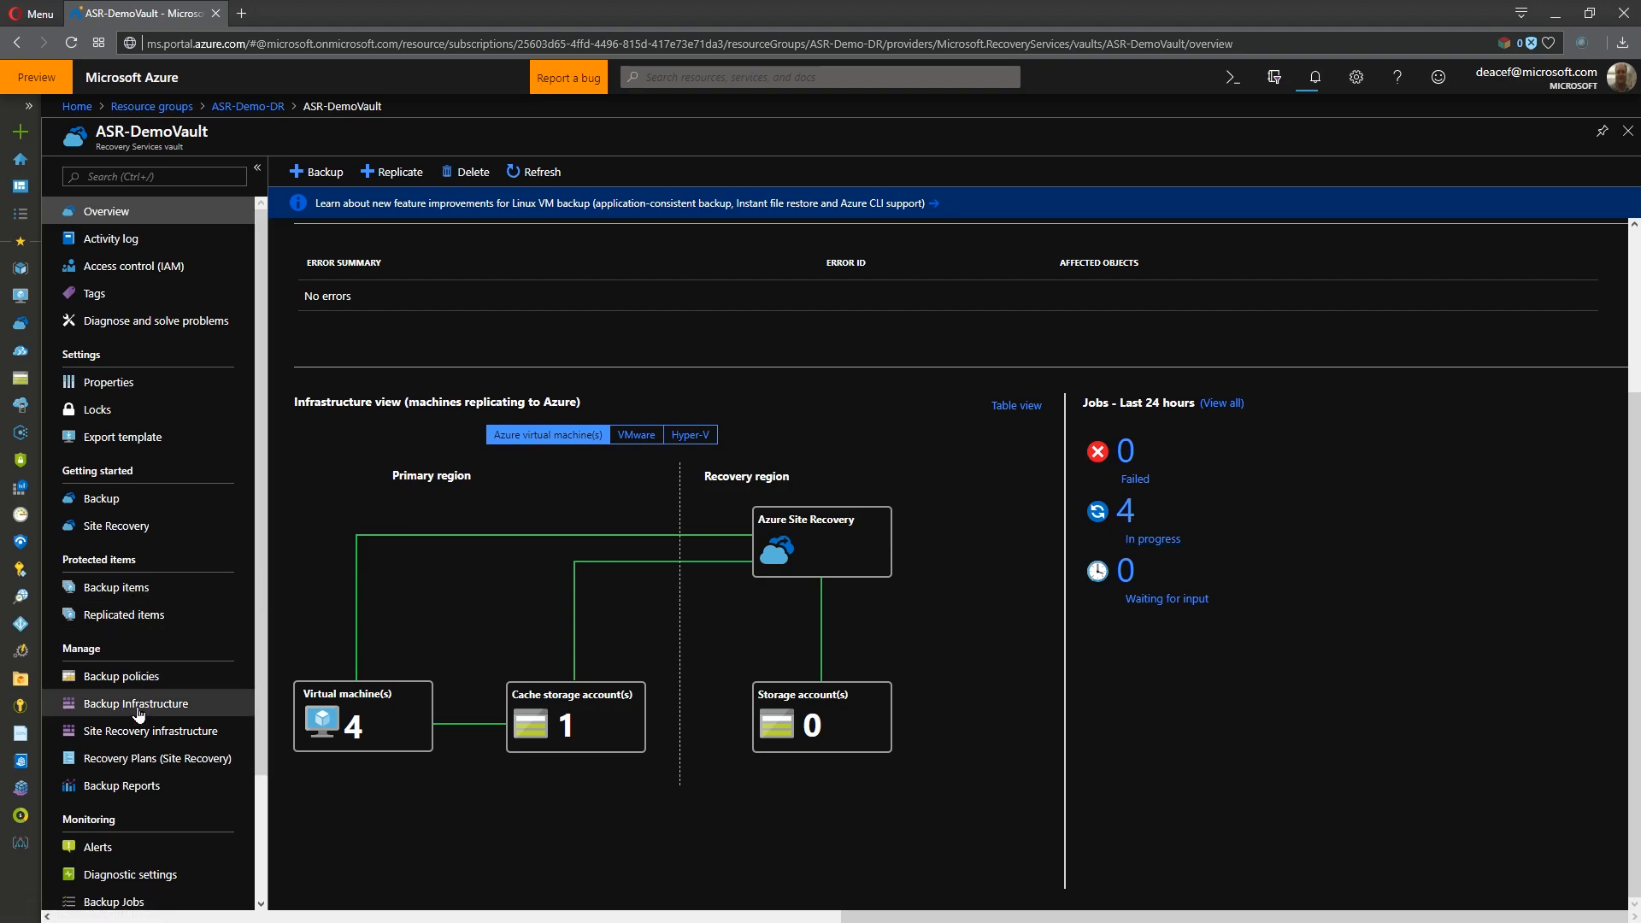
- Review the vault's Site Recovery jobs and inspect the stages of the jumpvm0 enable replication job
scroll(137, 725, "down", 2)
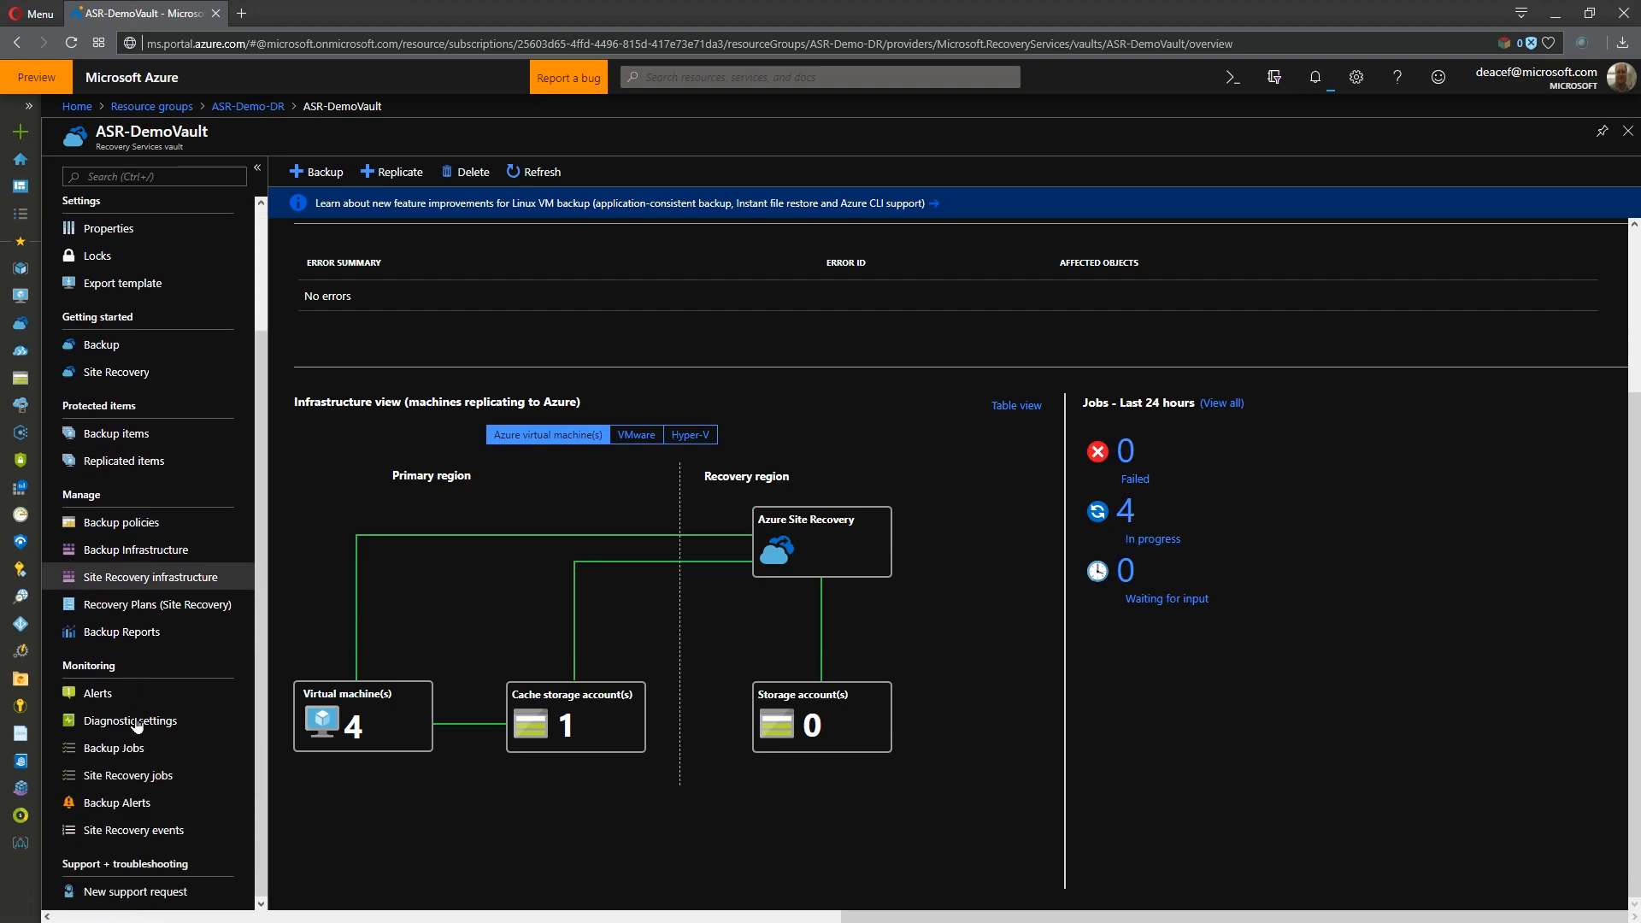
left_click(120, 775)
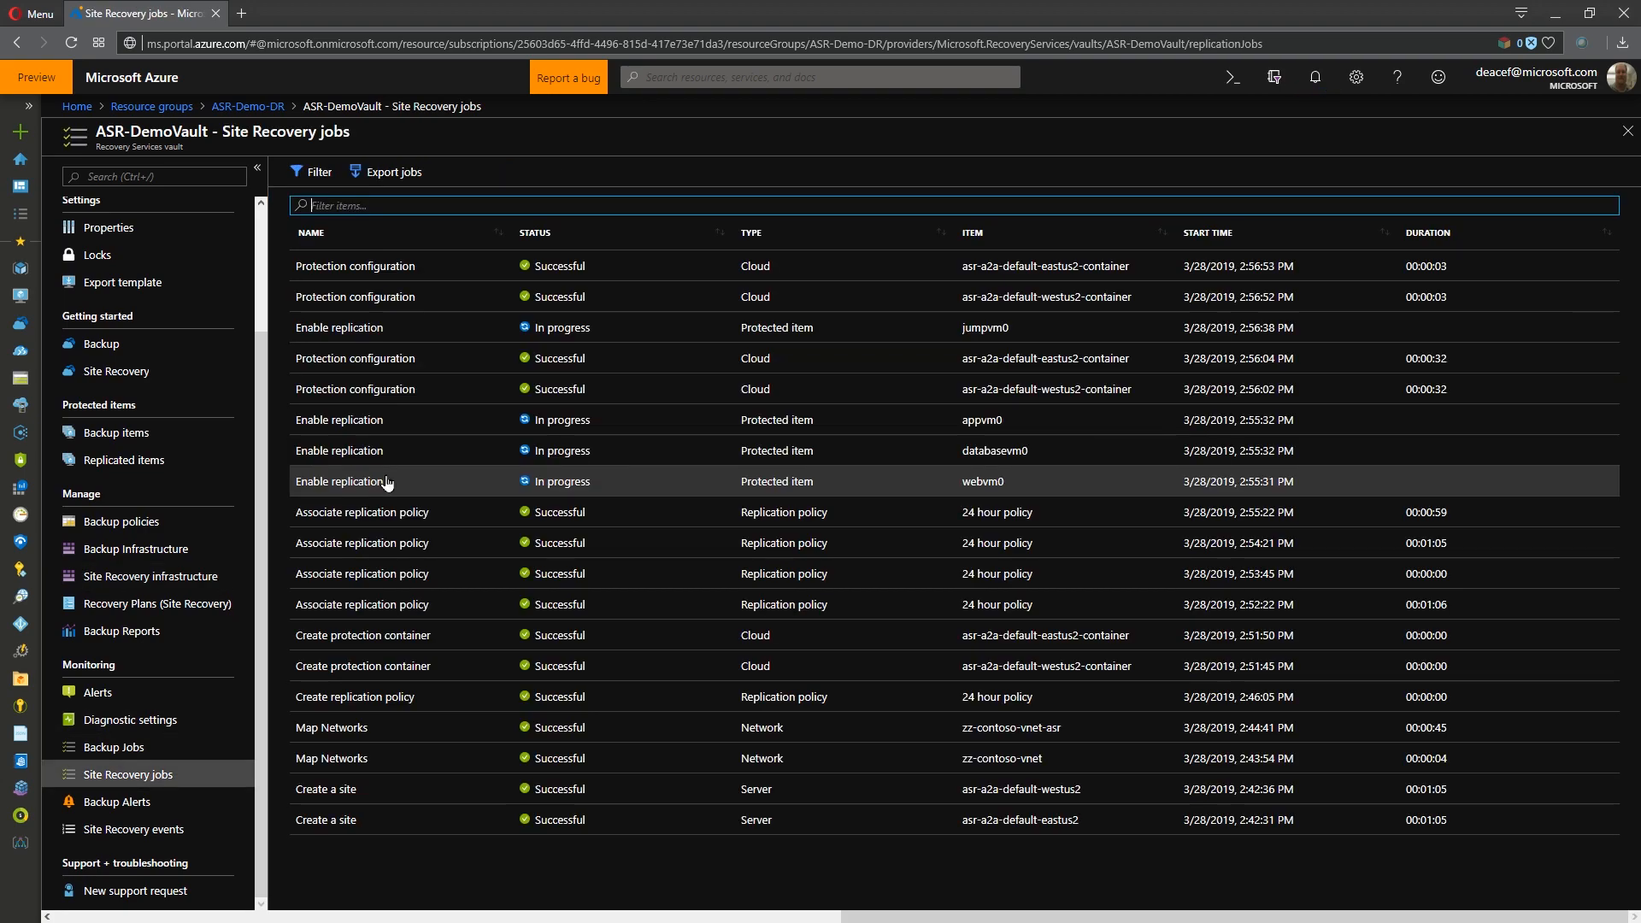
left_click(371, 335)
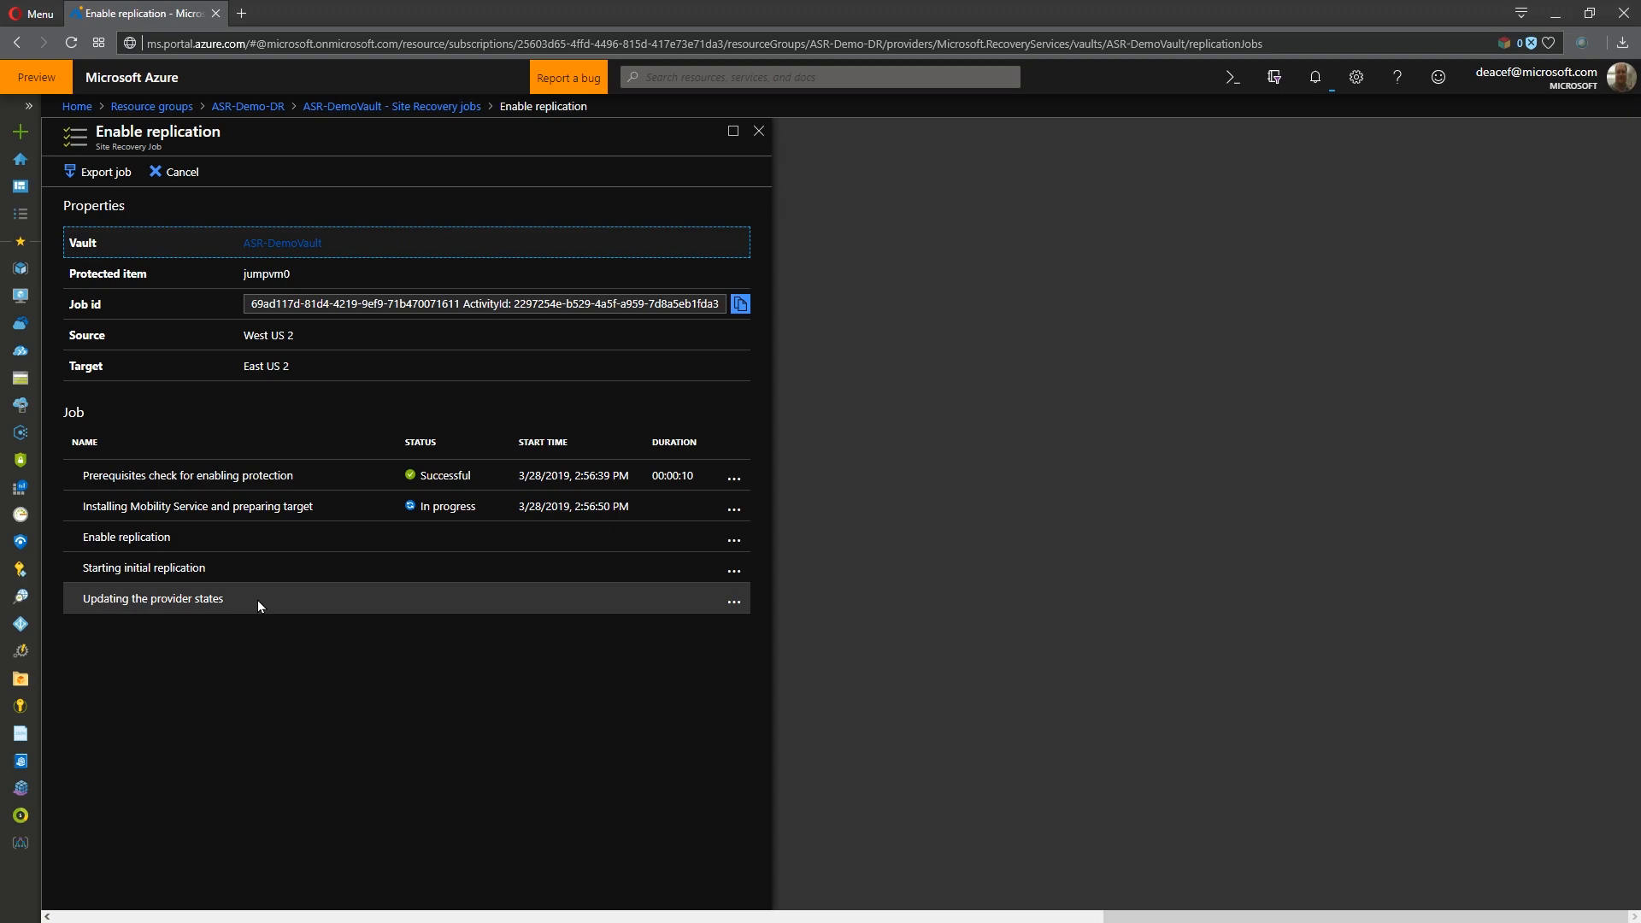
left_click(427, 109)
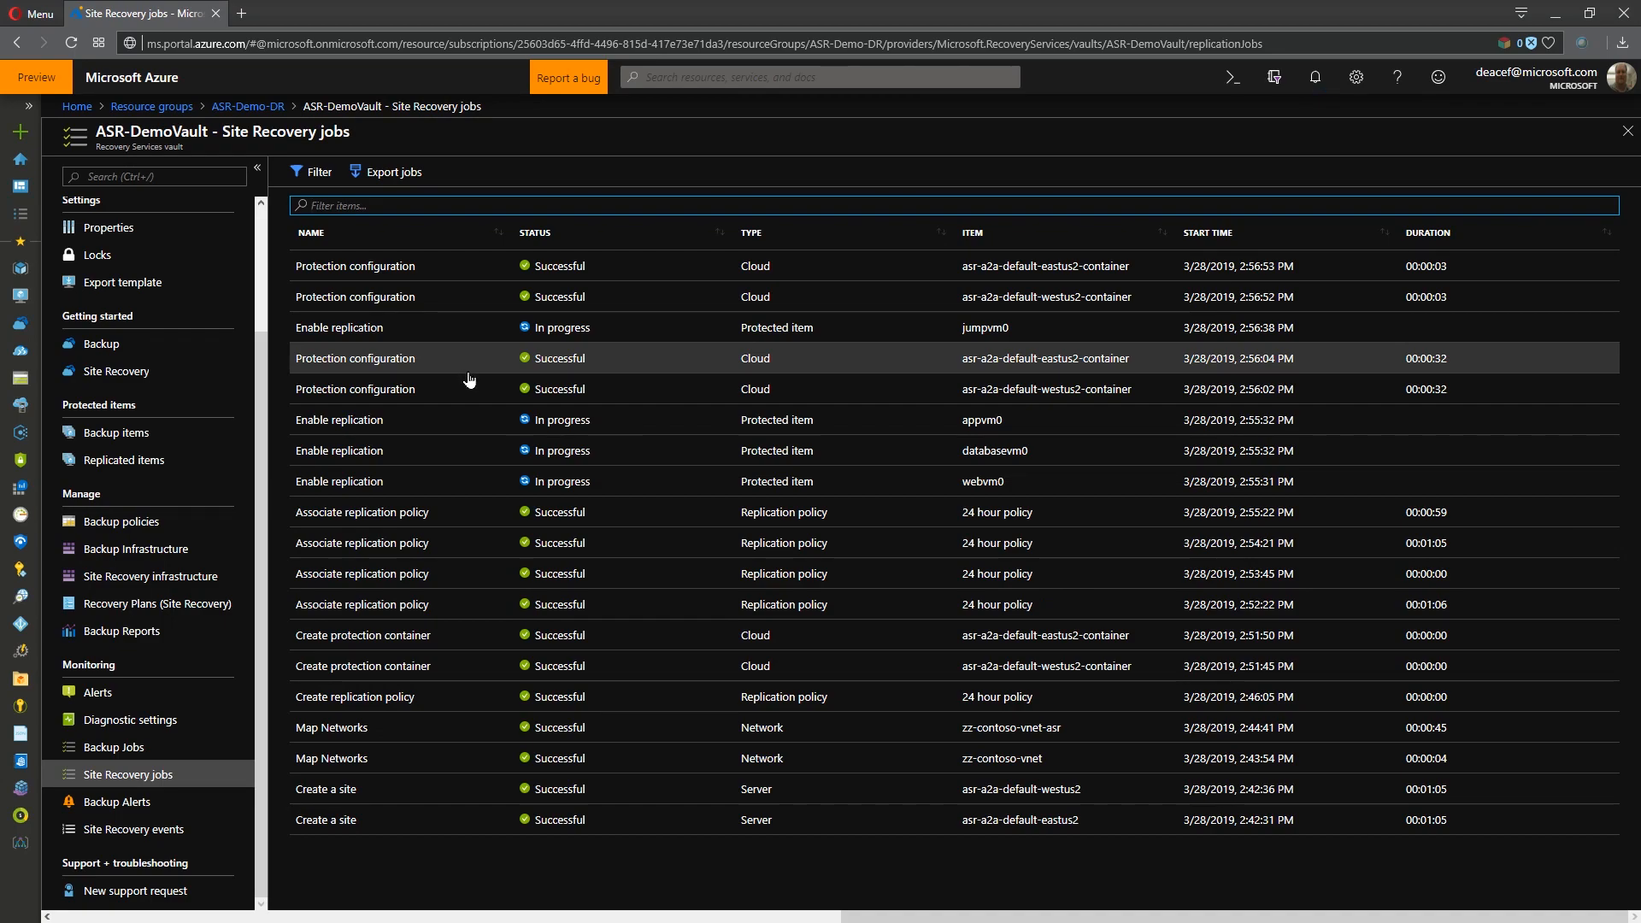
- Start a recovery plan named ASR-DemoRecoveryPlan from West US 2 to East US 2 with the Resource Manager deployment model
left_click(135, 608)
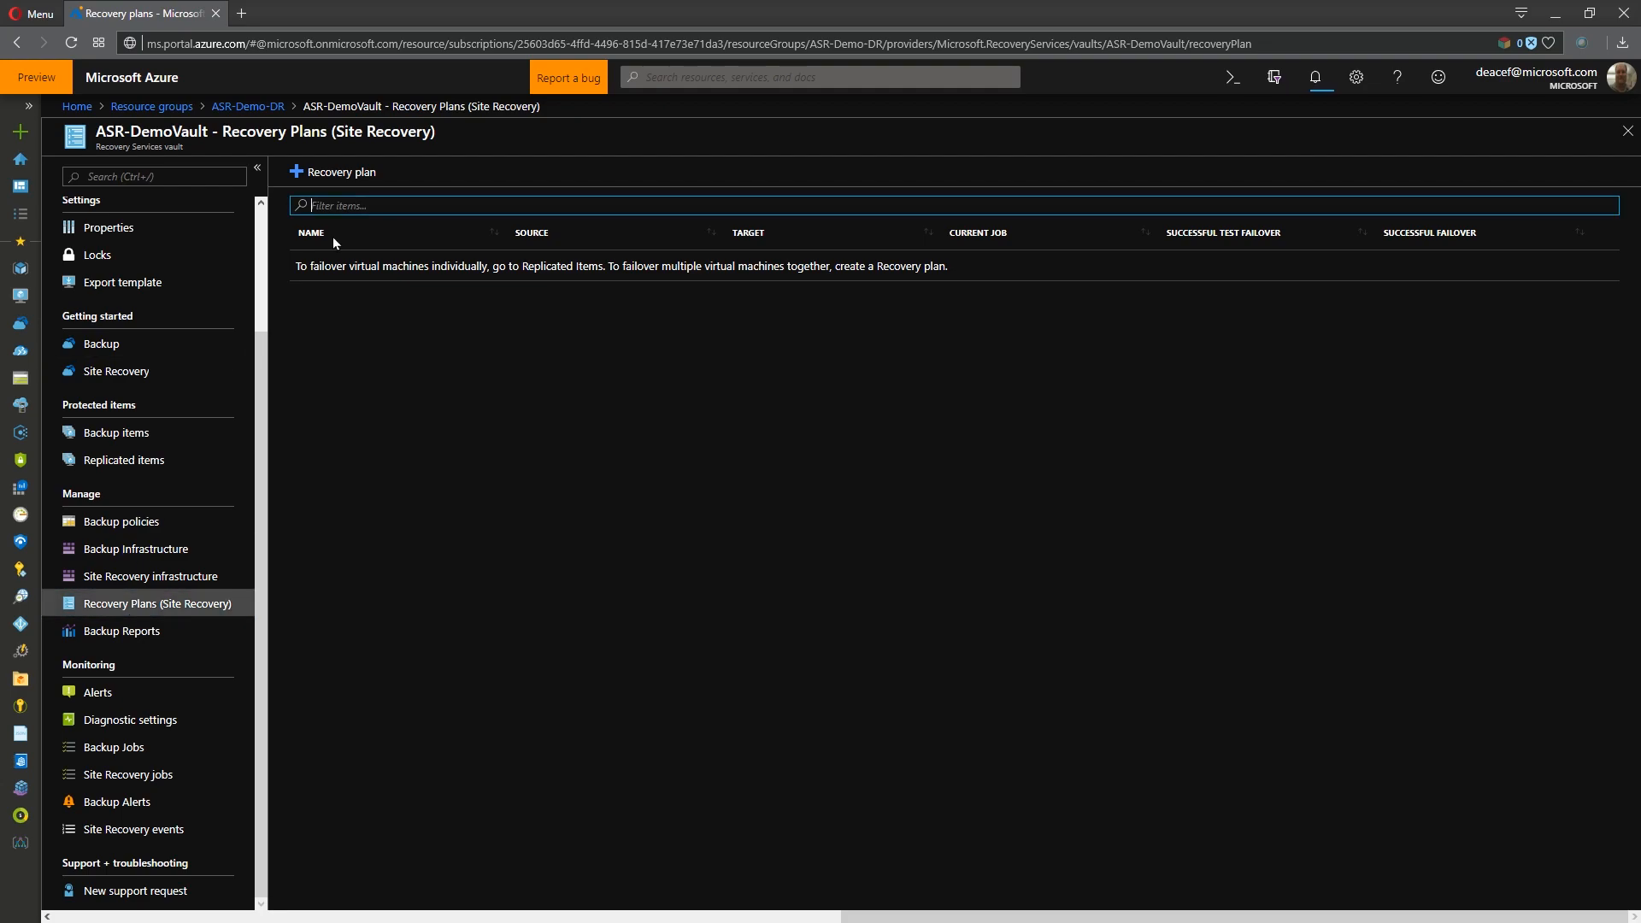
left_click(354, 174)
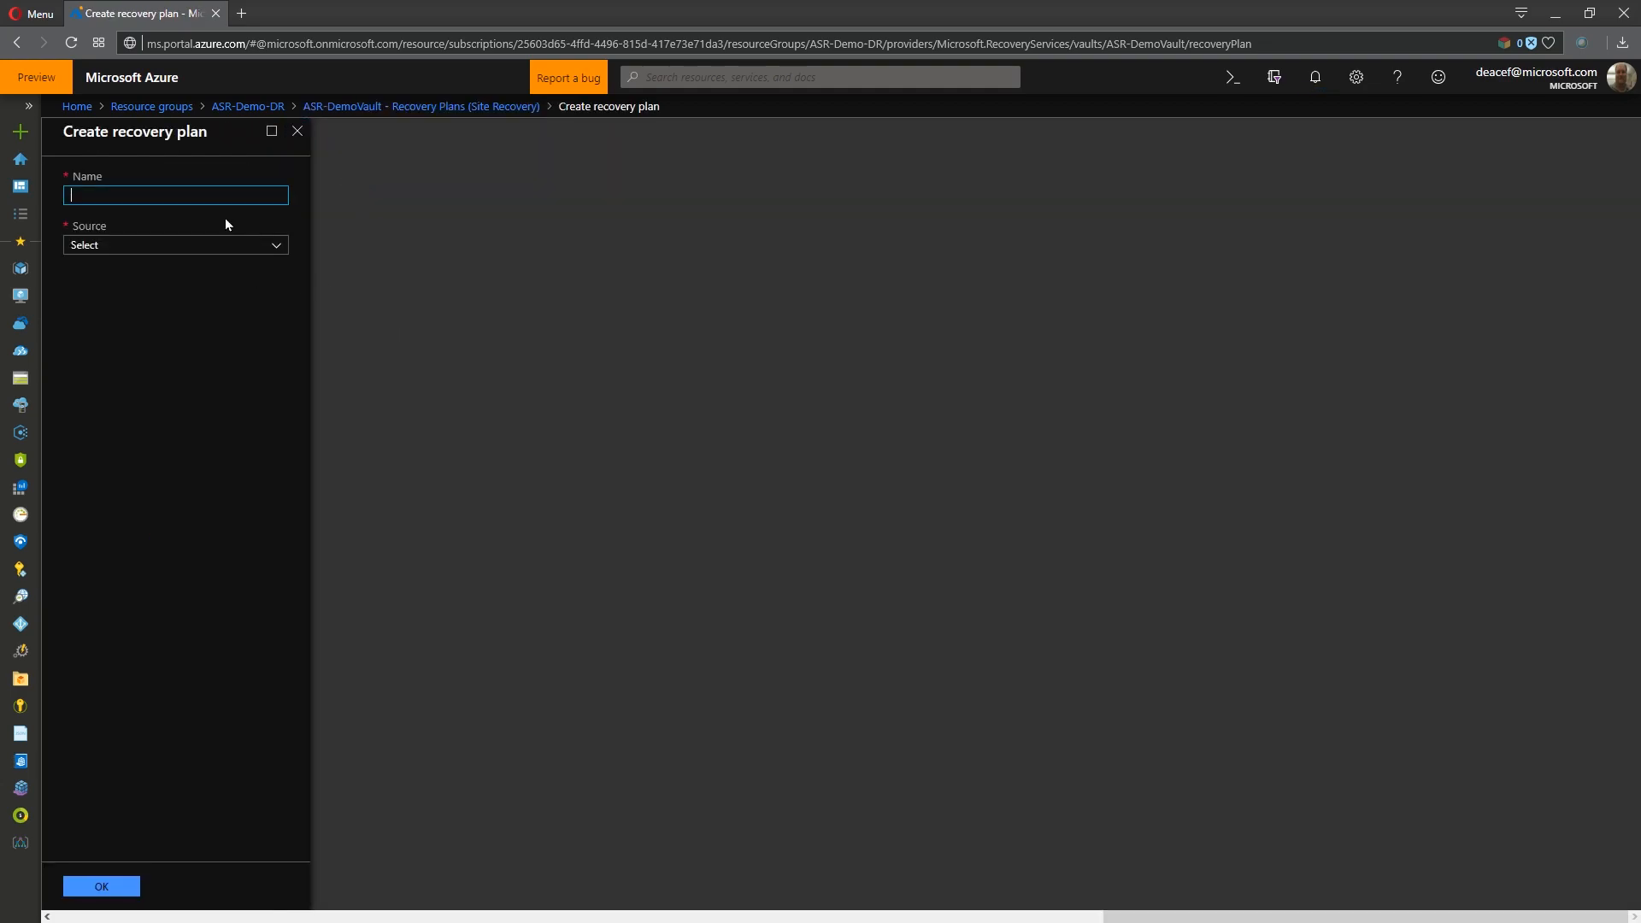
left_click(219, 195)
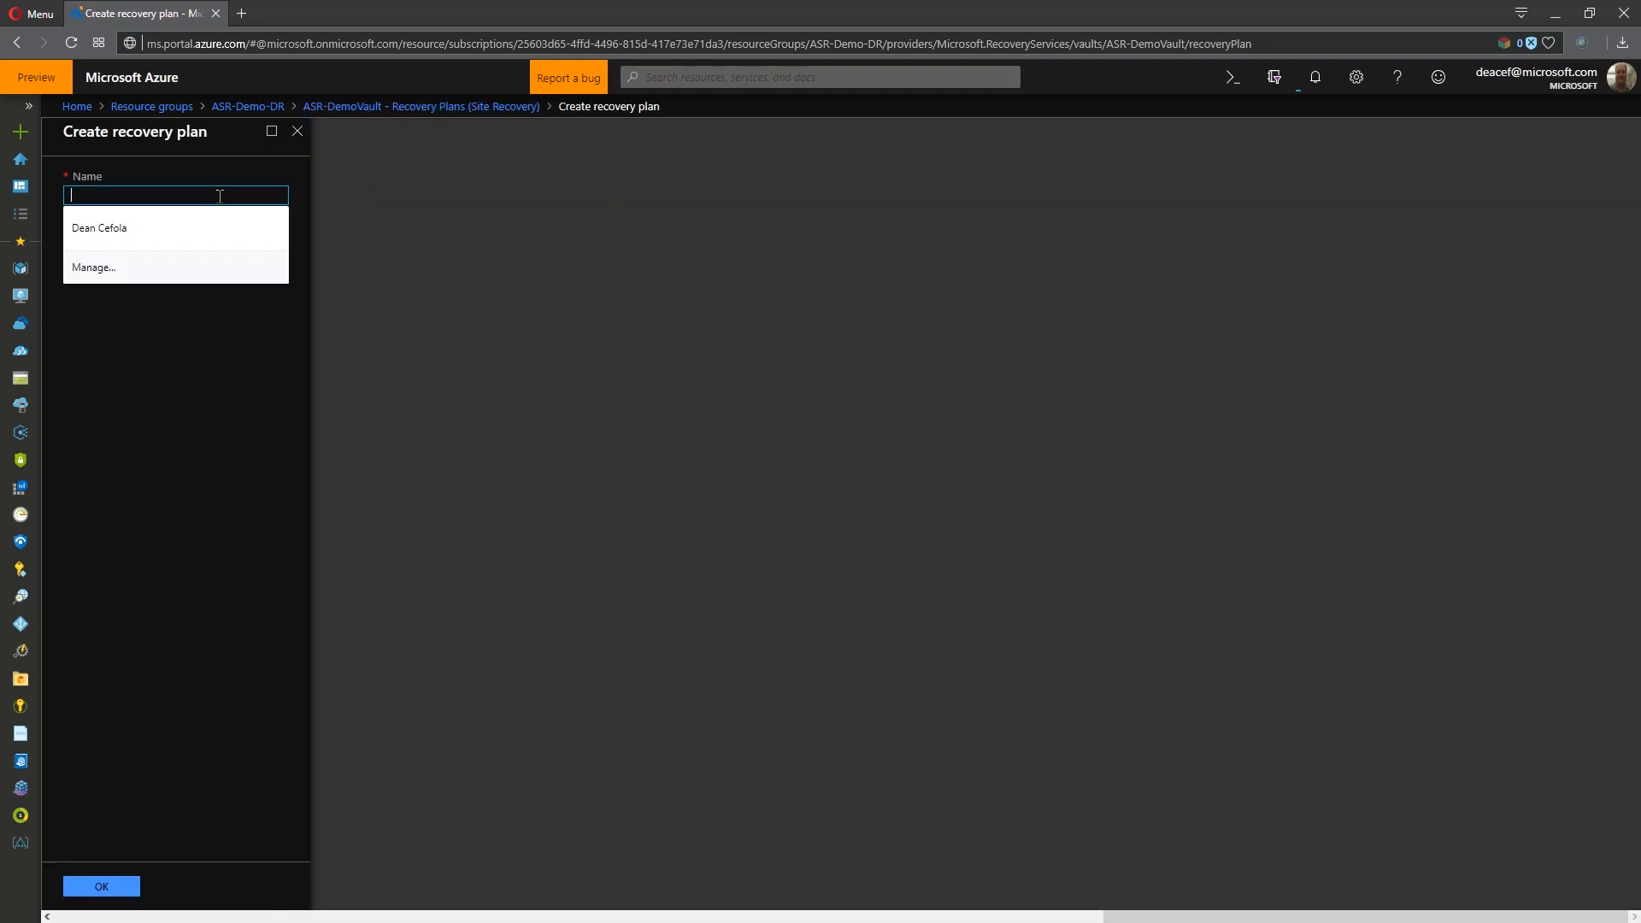
type("ASR-DemoRecoveryPlan")
key("Tab")
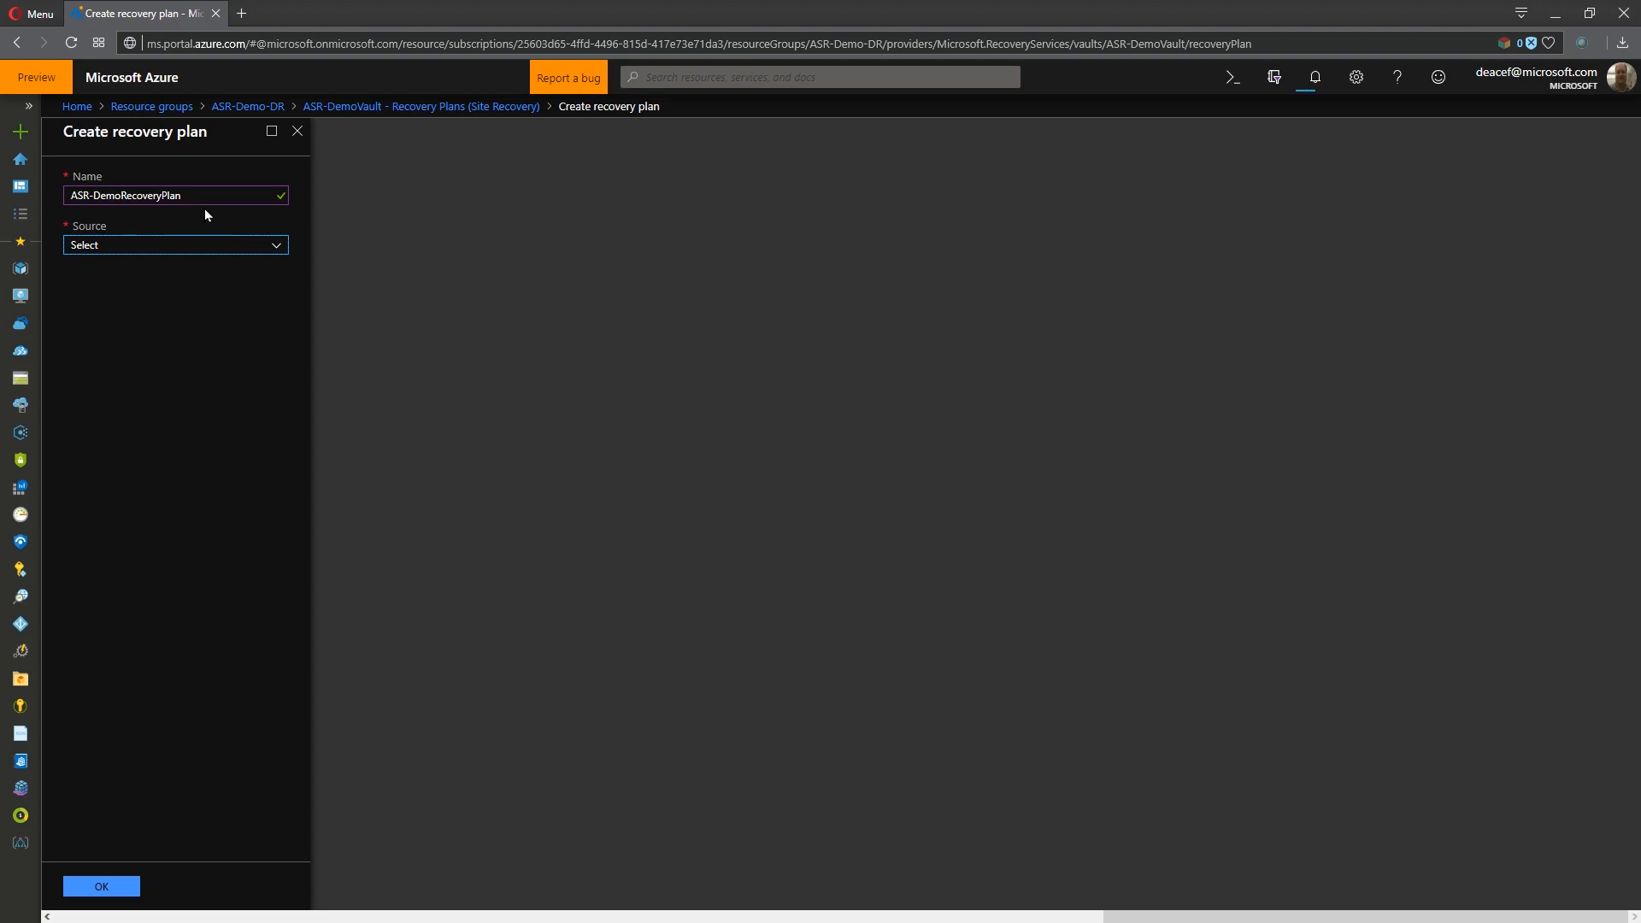
left_click(184, 245)
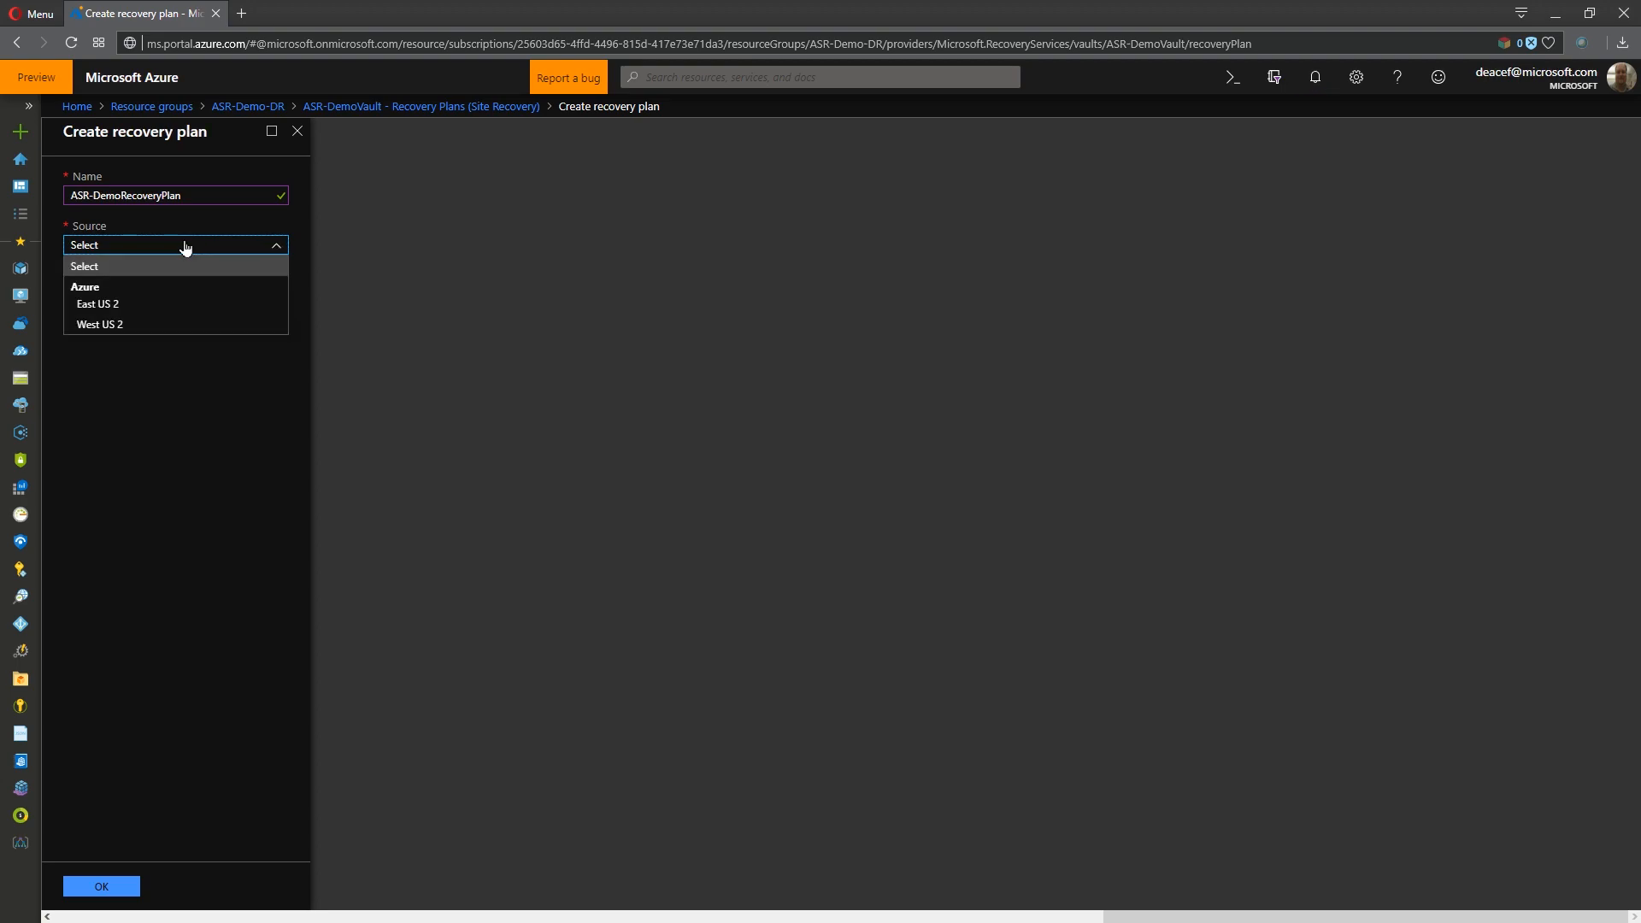
left_click(121, 329)
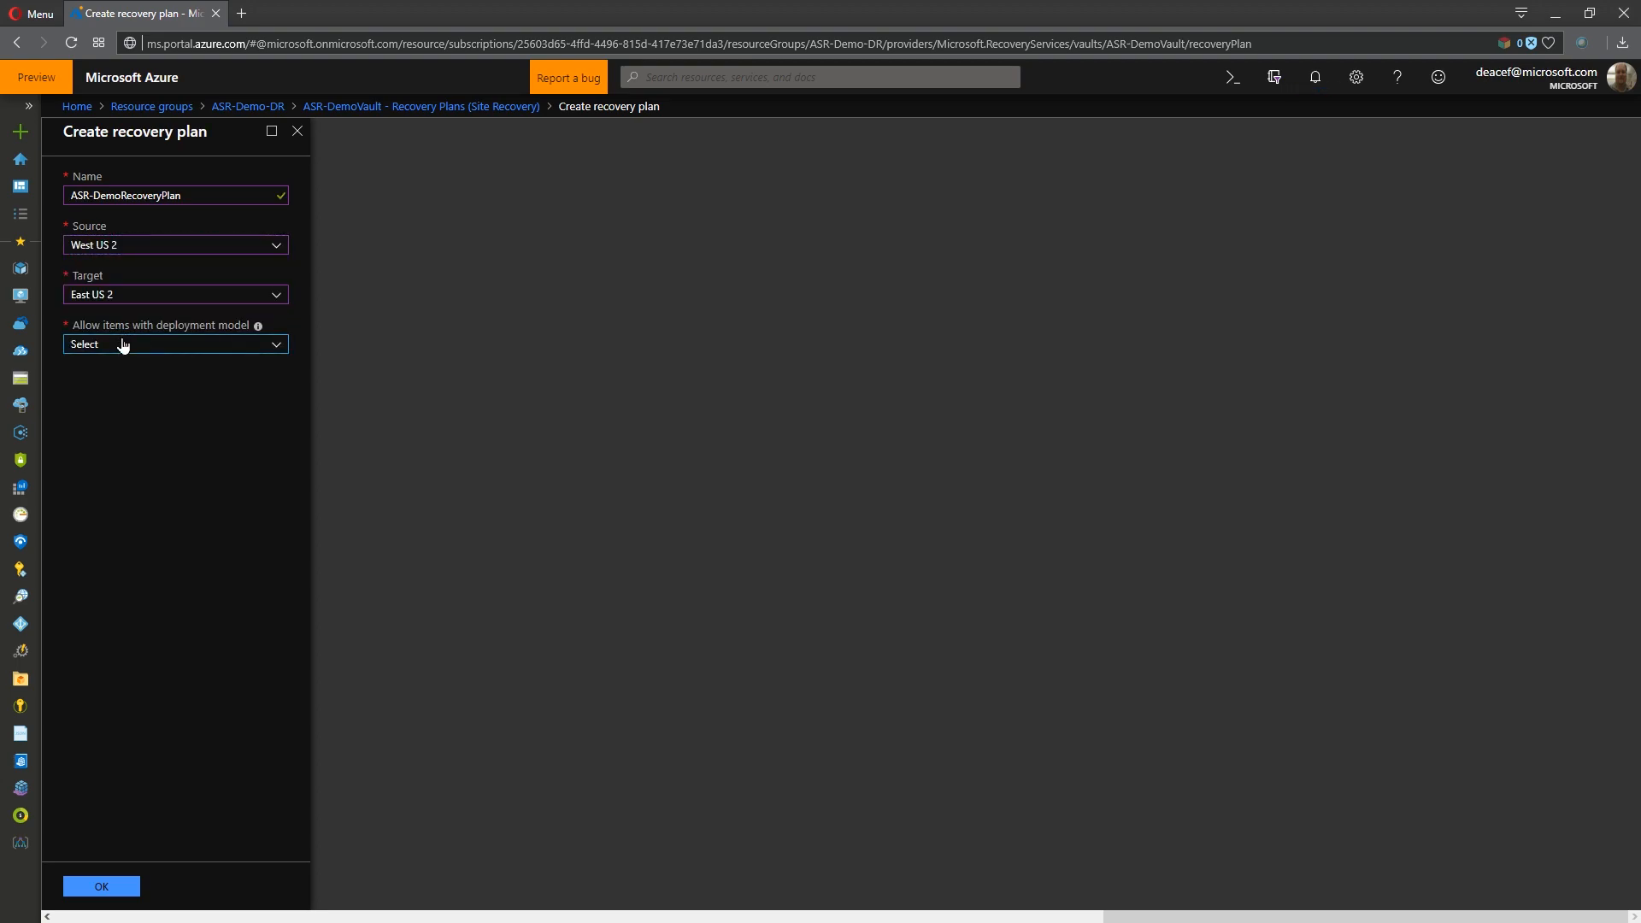
left_click(123, 344)
left_click(121, 408)
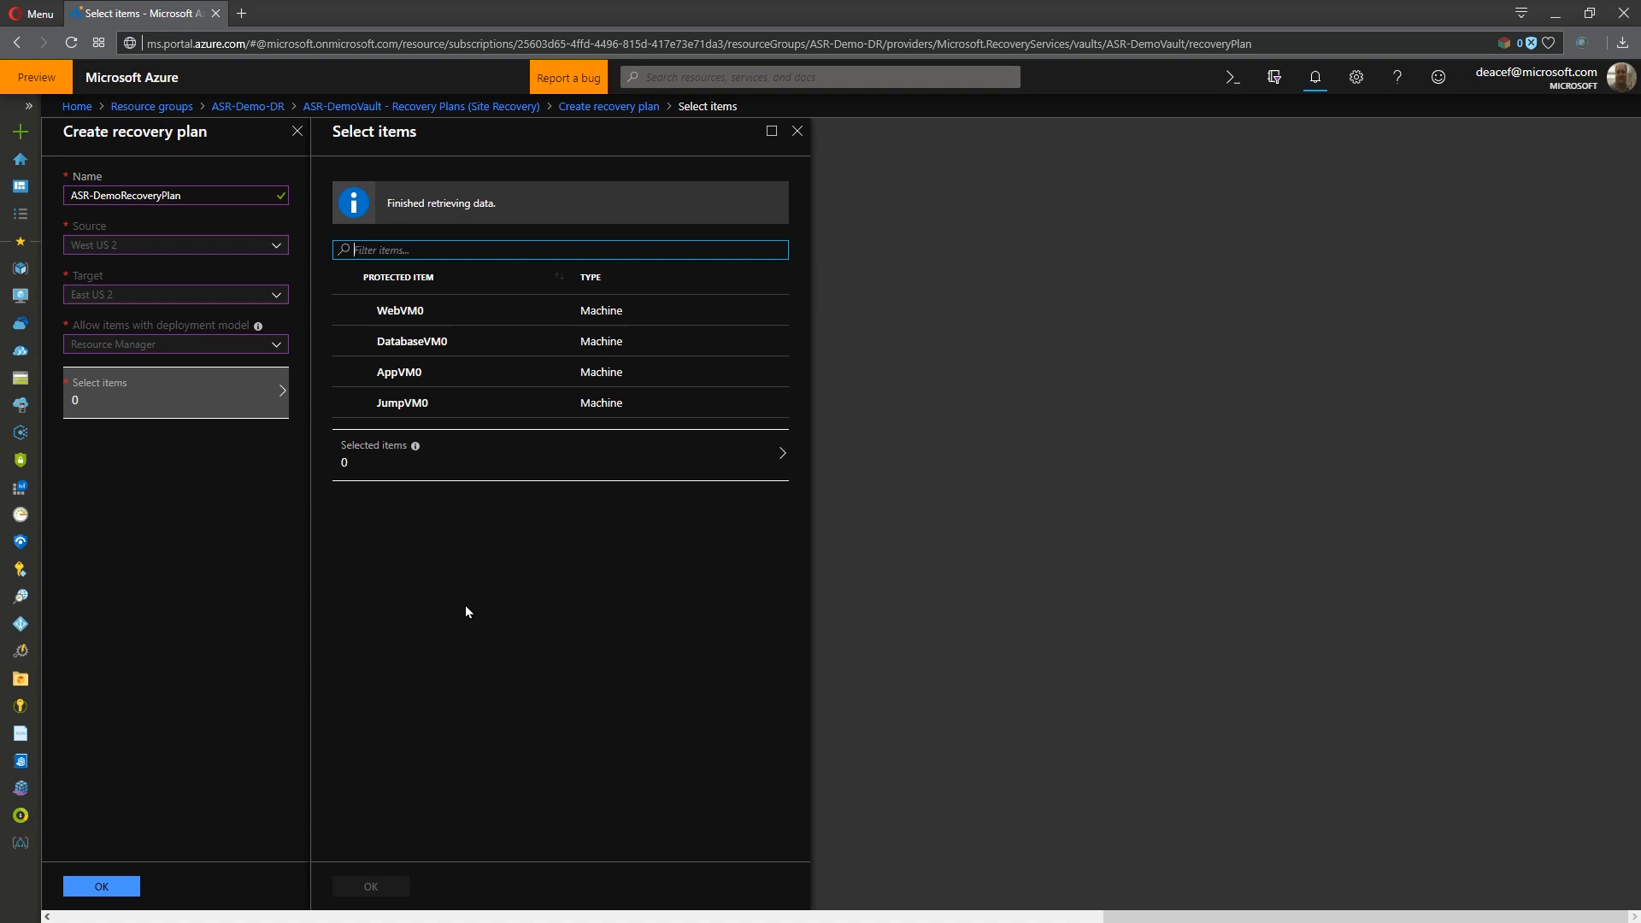
- Include JumpVM0, AppVM0, DatabaseVM0 and WebVM0 in the recovery plan and create it
left_click(345, 402)
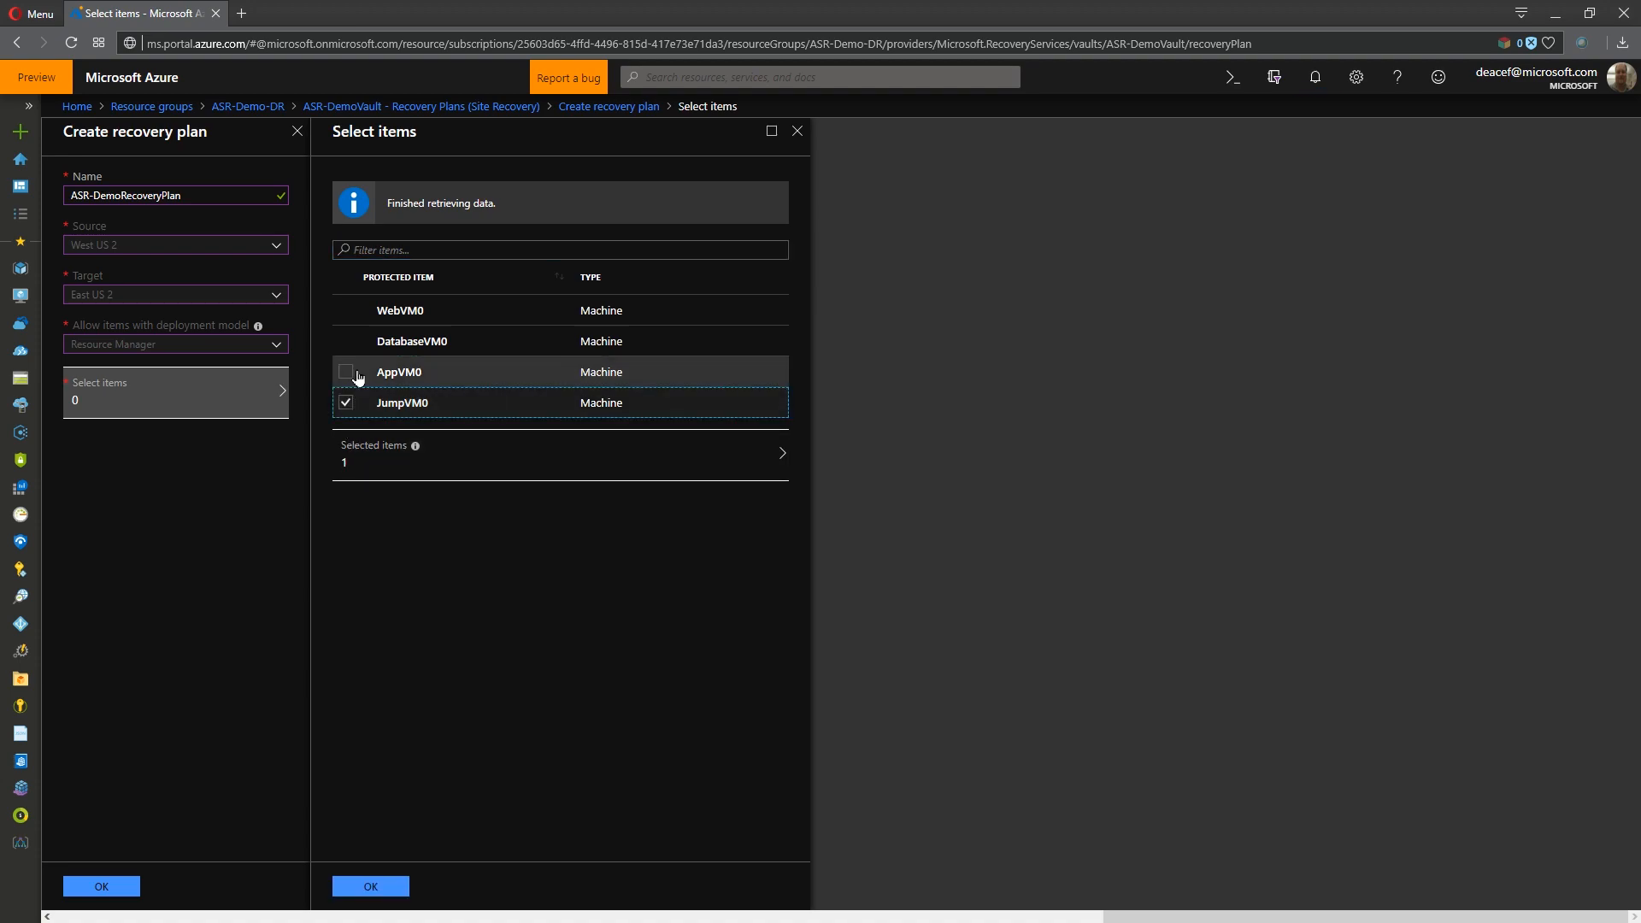
left_click(357, 374)
left_click(350, 341)
left_click(351, 312)
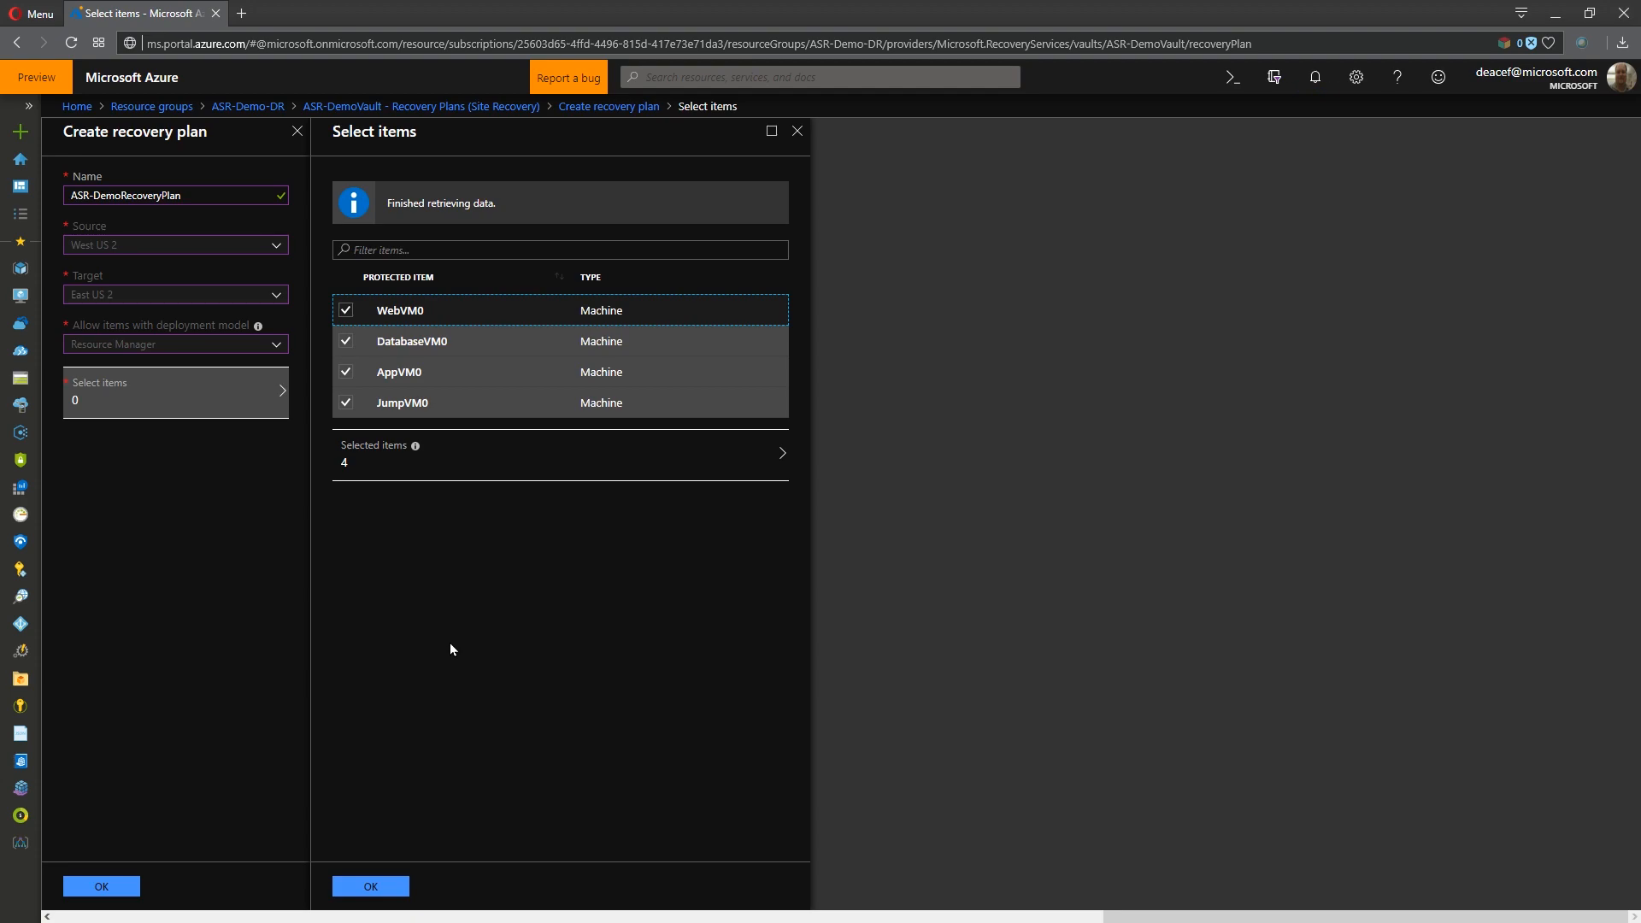
left_click(377, 886)
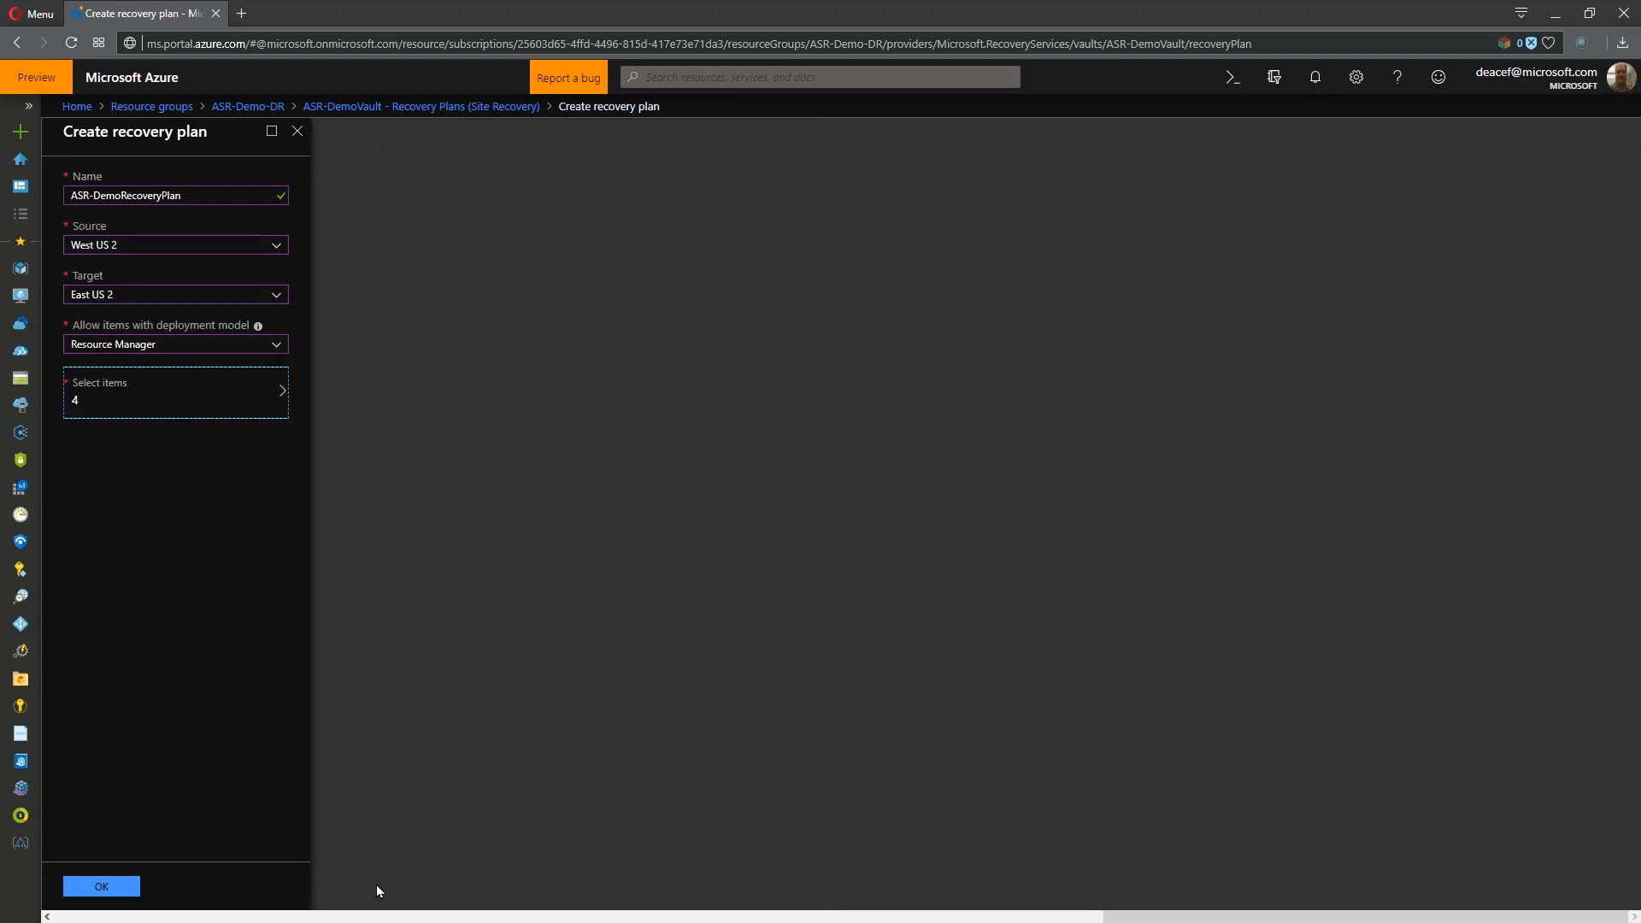
left_click(109, 887)
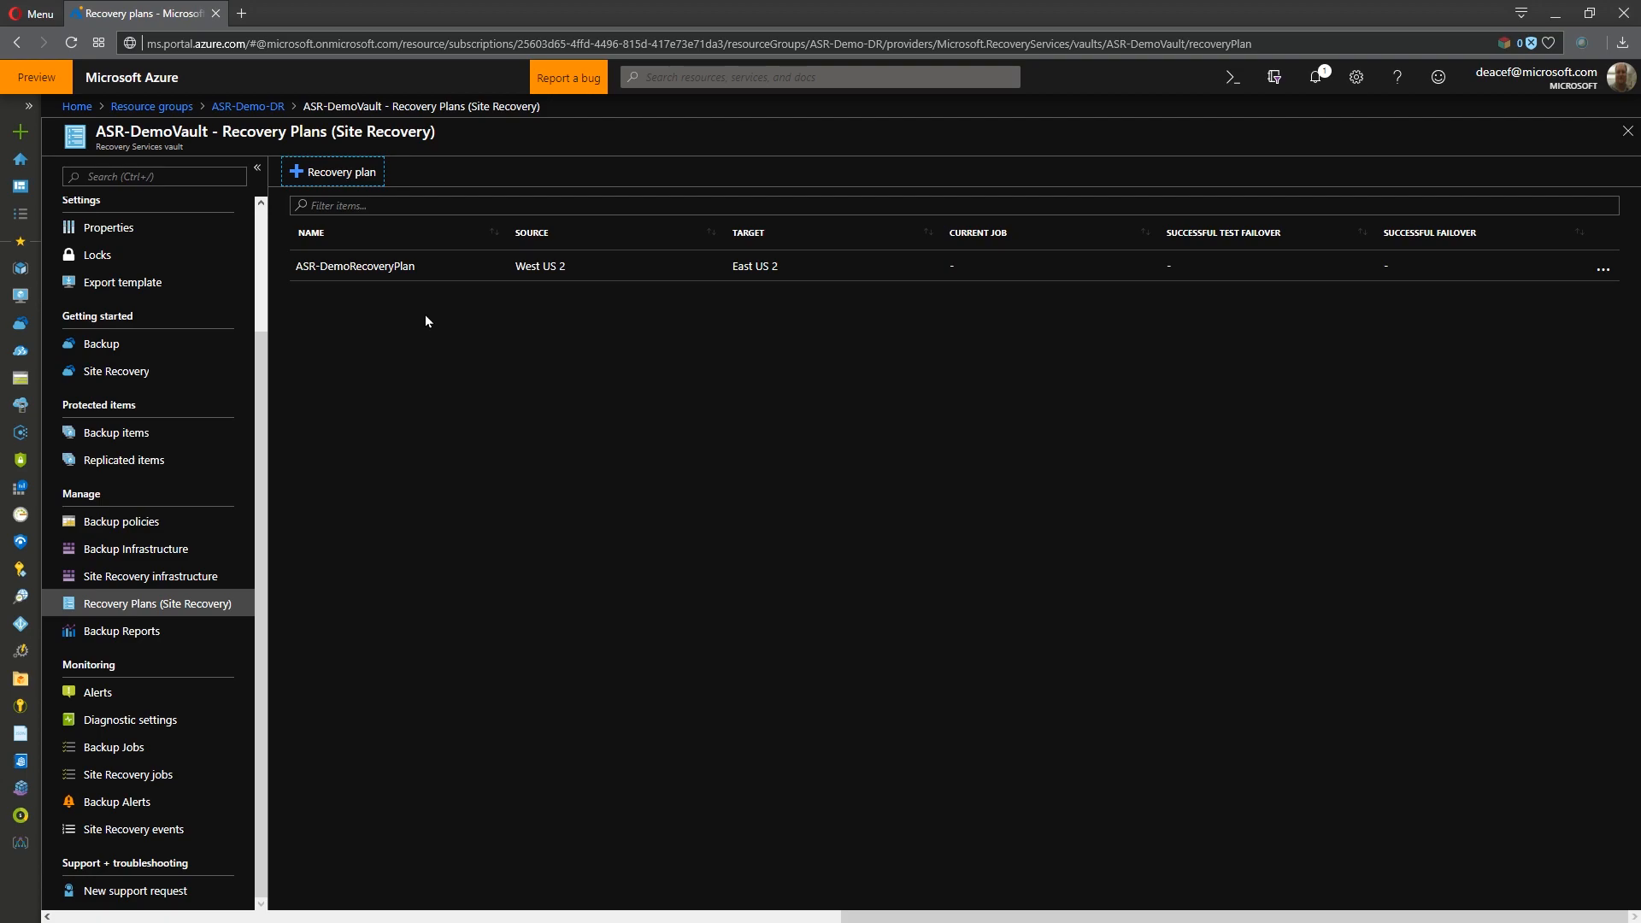
- Open ASR-DemoRecoveryPlan for customization, expand its failover and start stages, and add three more start groups
left_click(382, 266)
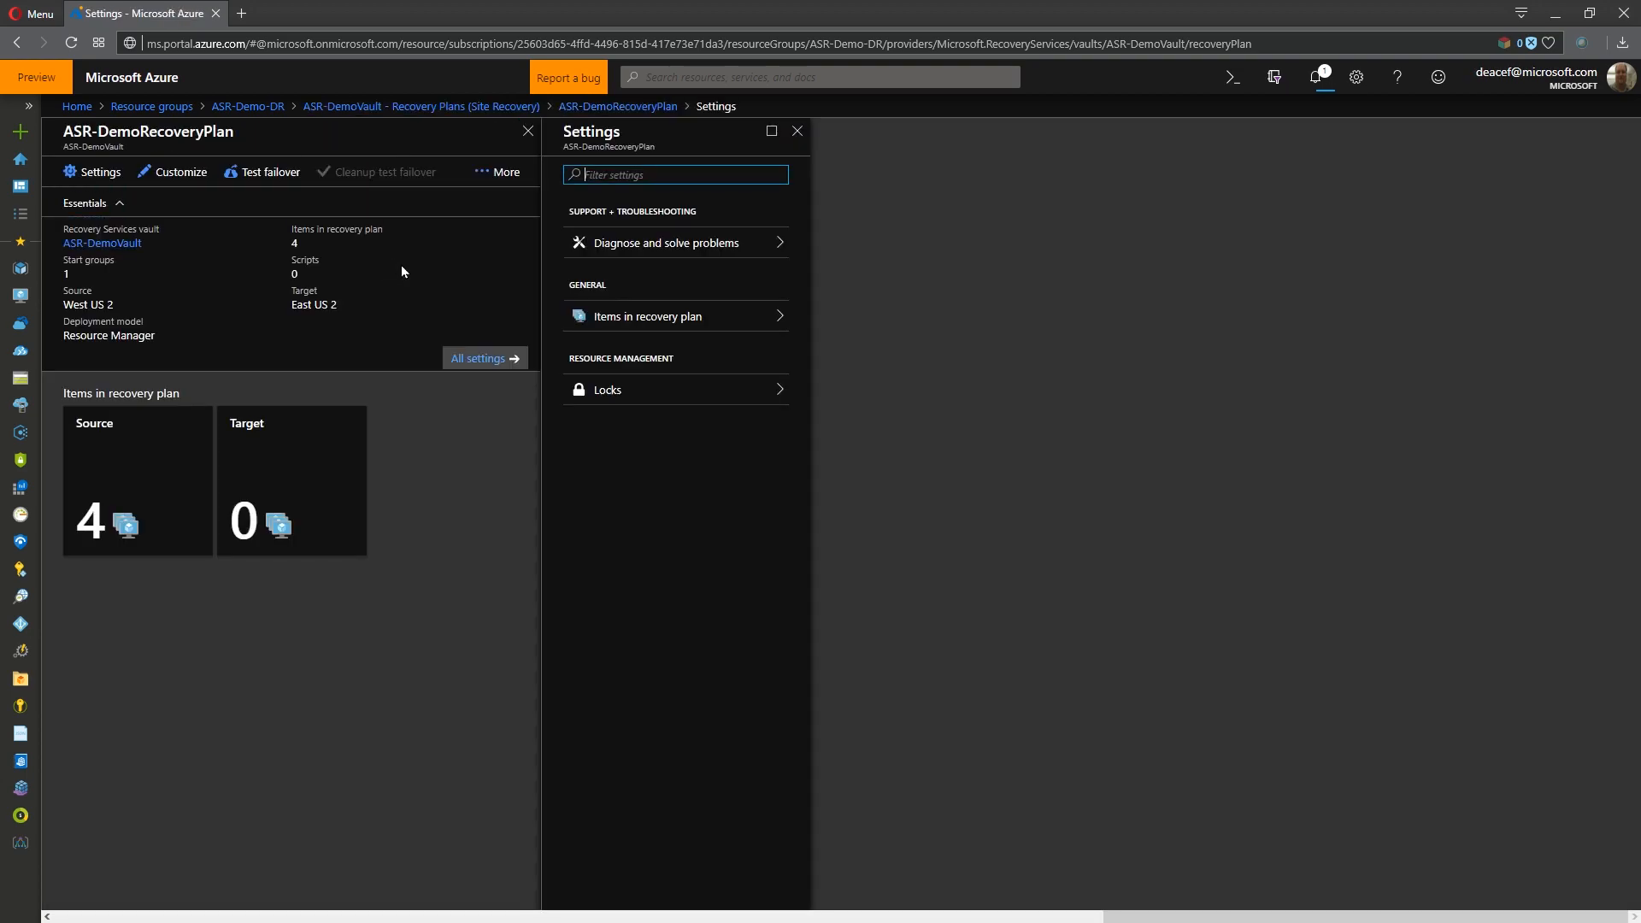
left_click(175, 172)
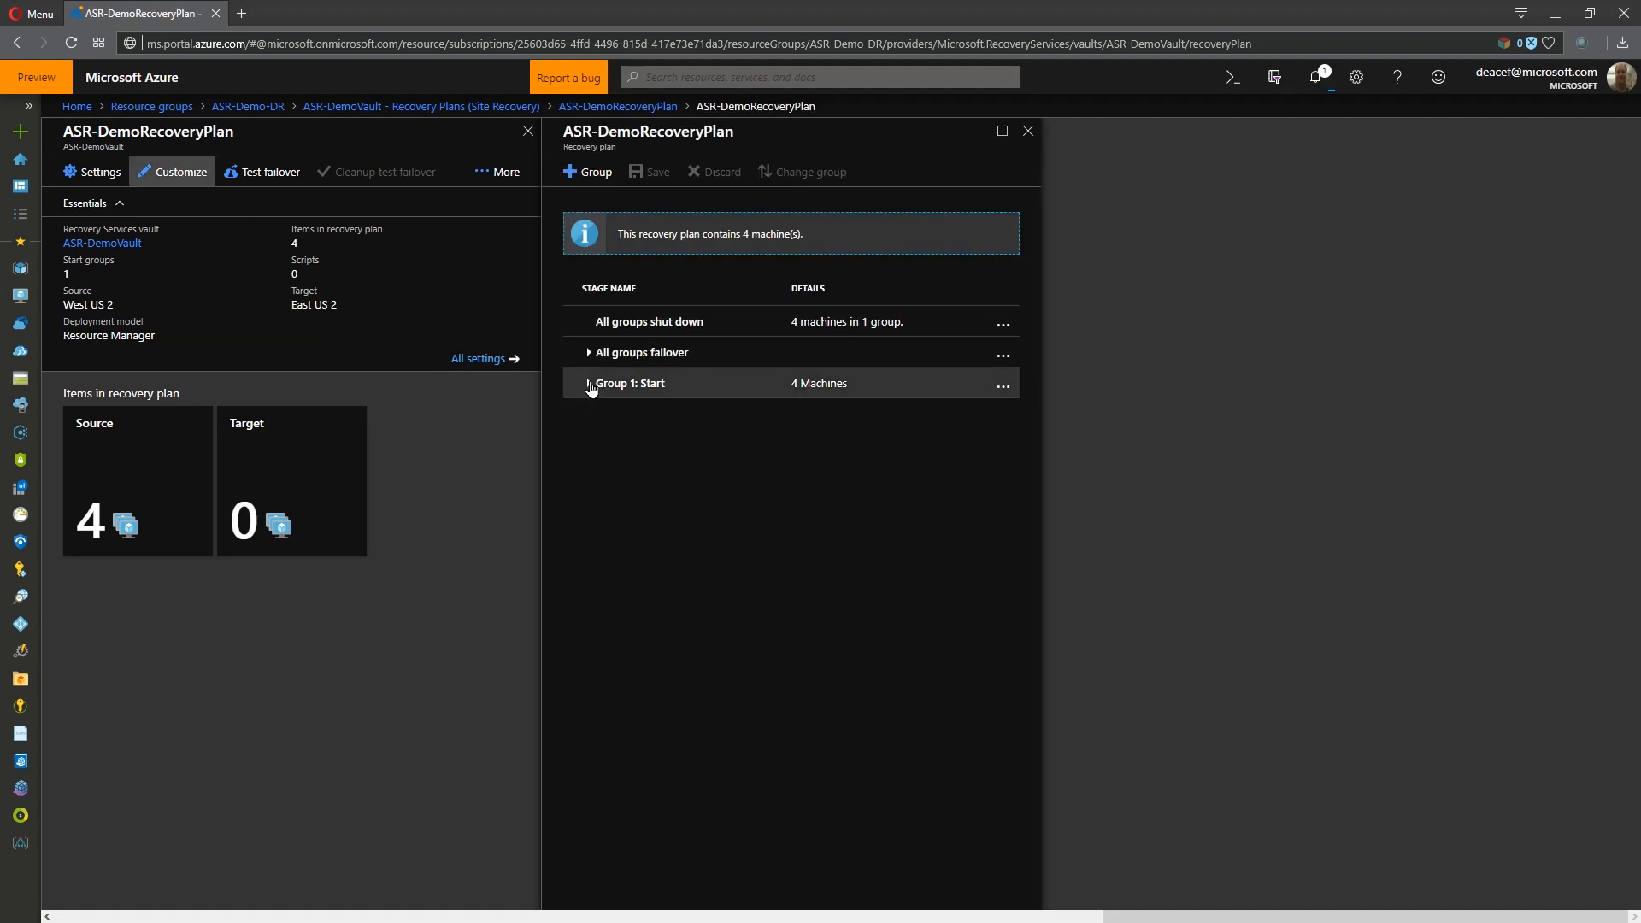
left_click(589, 383)
left_click(589, 352)
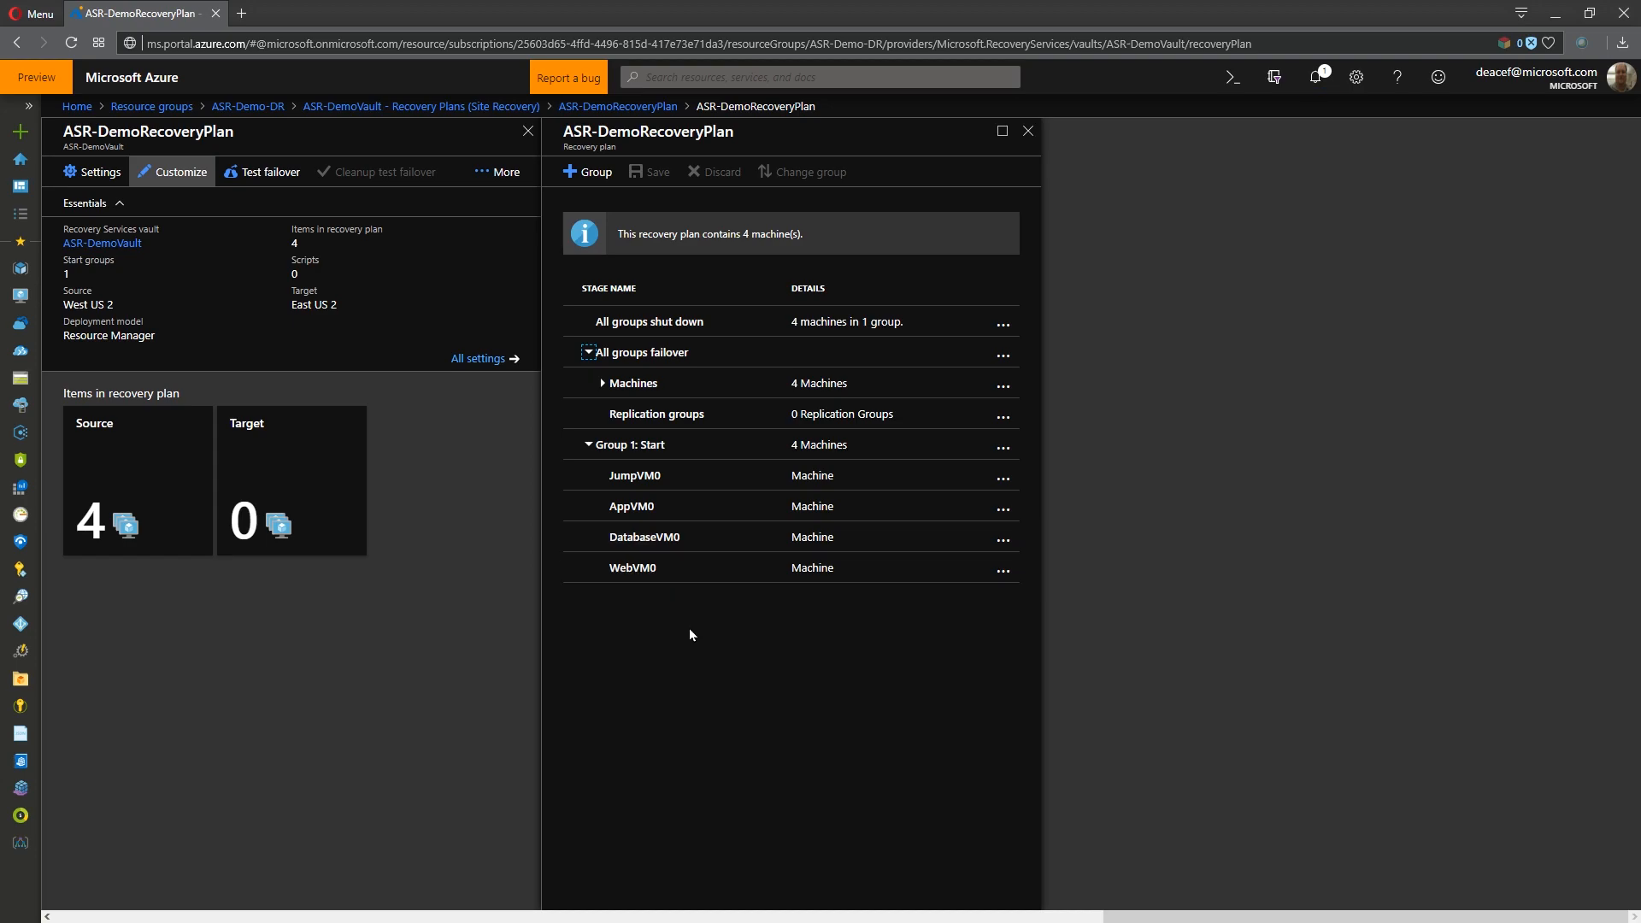
triple_click(581, 167)
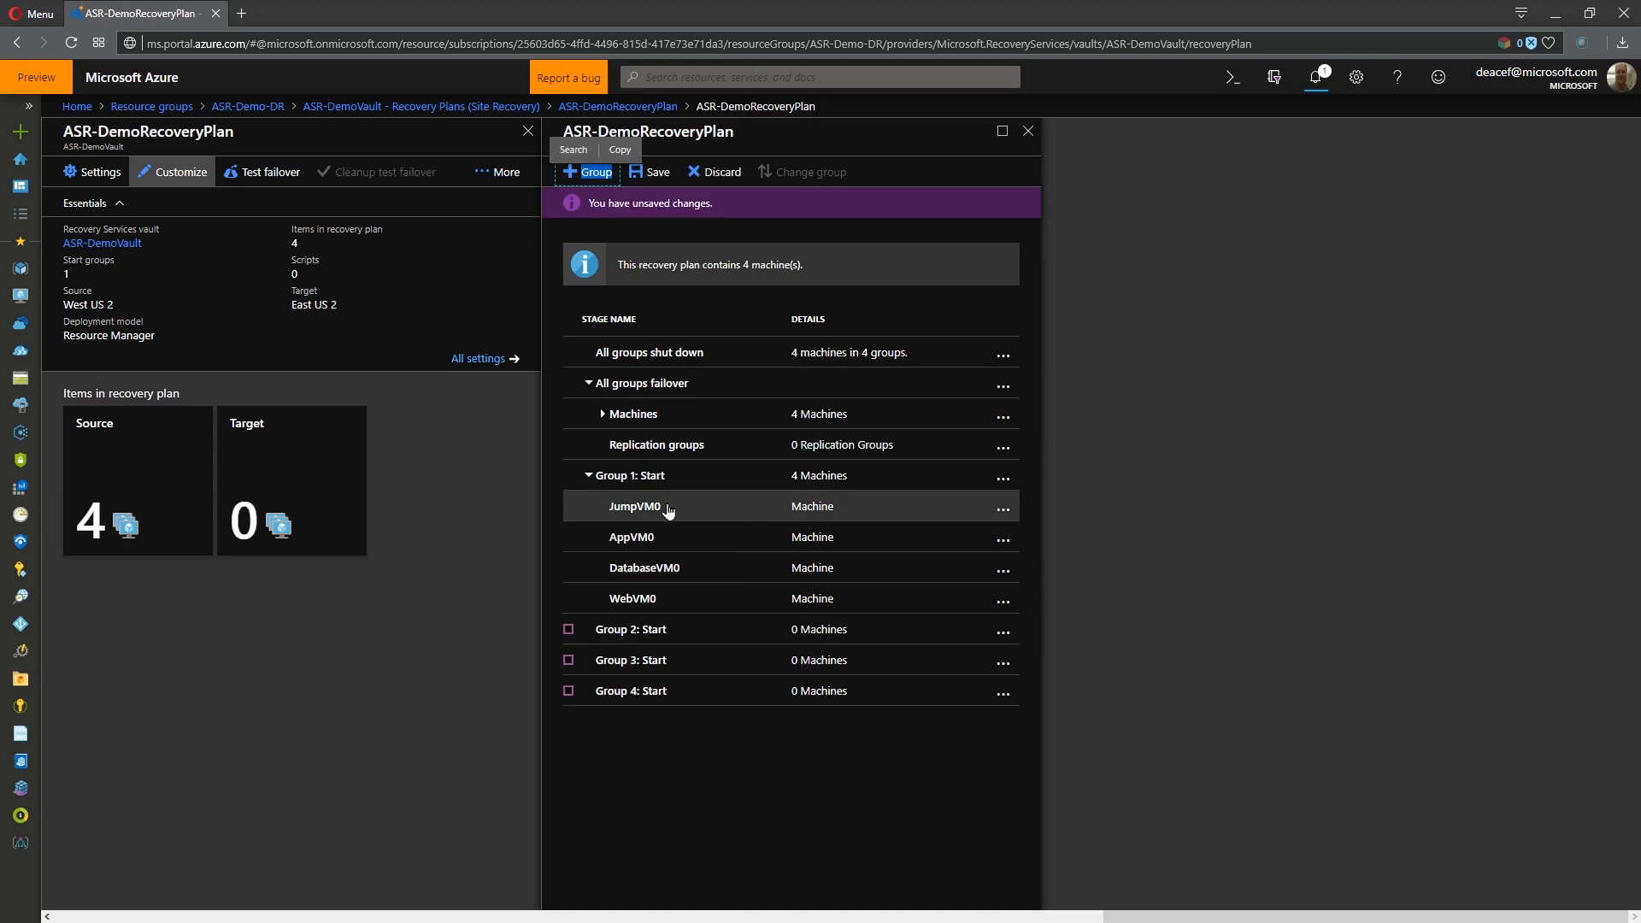
- Move DatabaseVM0 to Group 2 and AppVM0 to Group 3 of the recovery plan
left_click(680, 631)
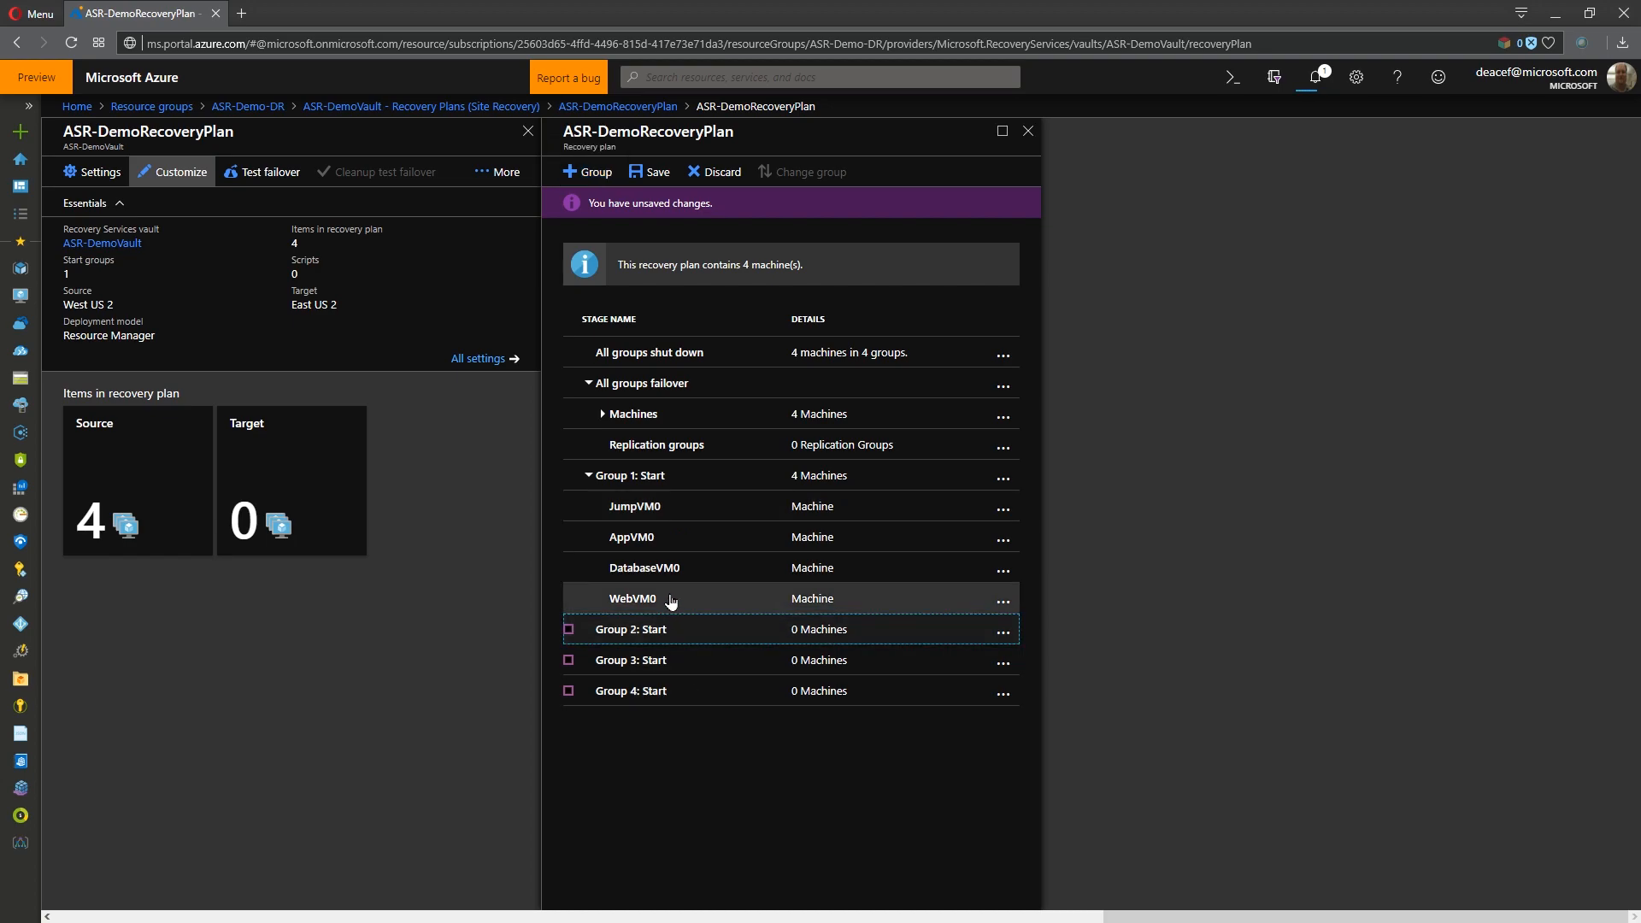
left_click(684, 570)
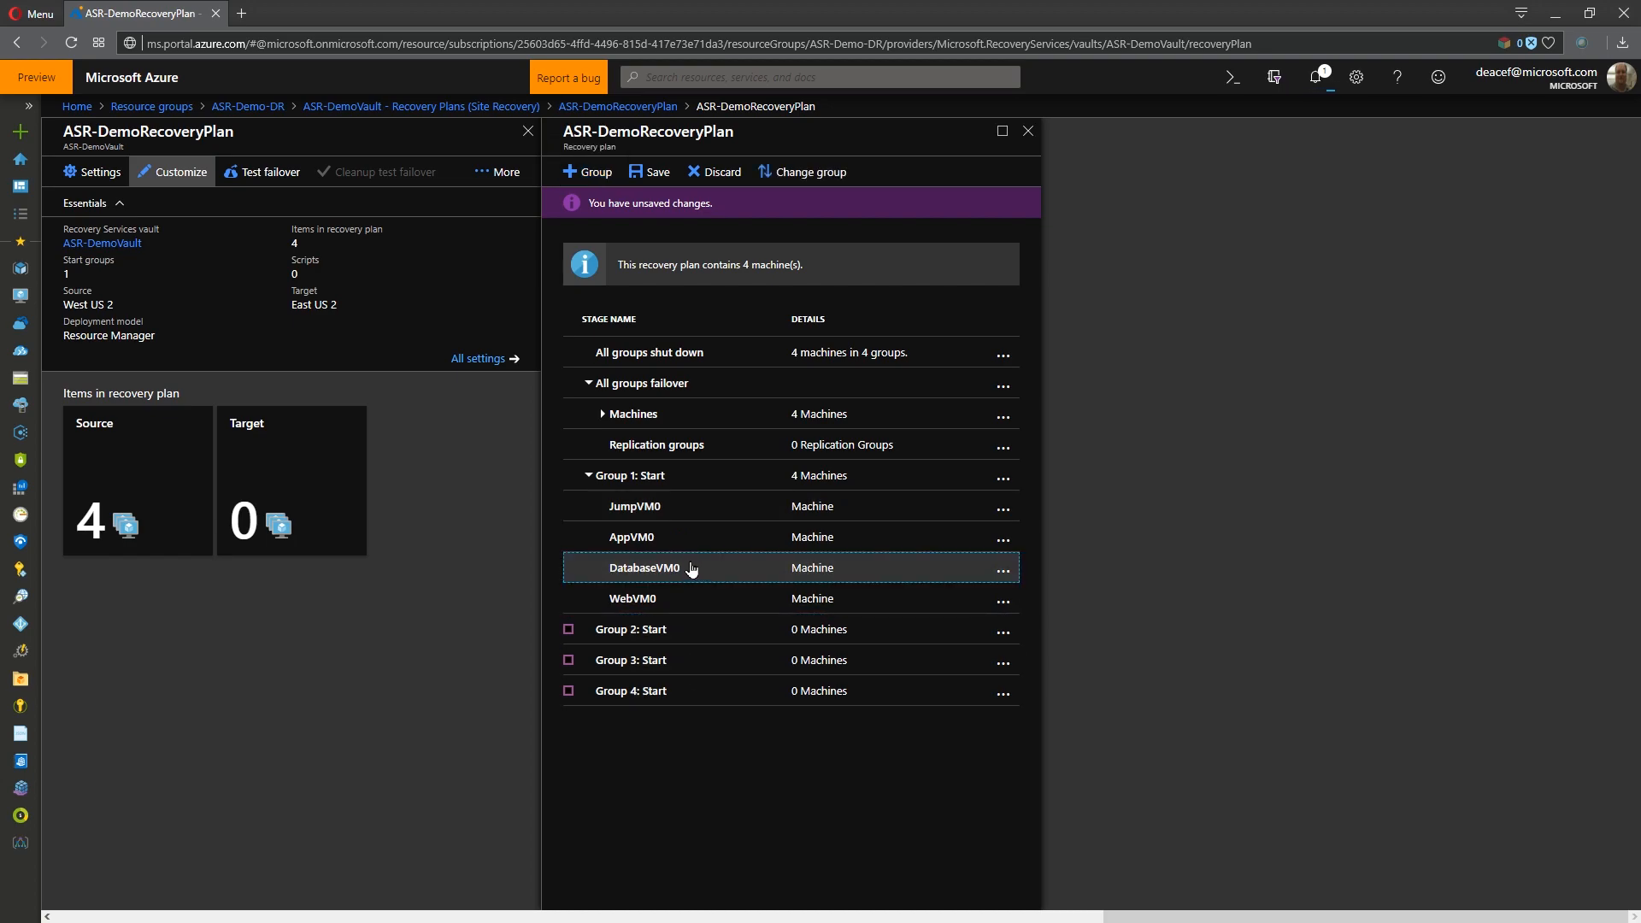
left_click(813, 173)
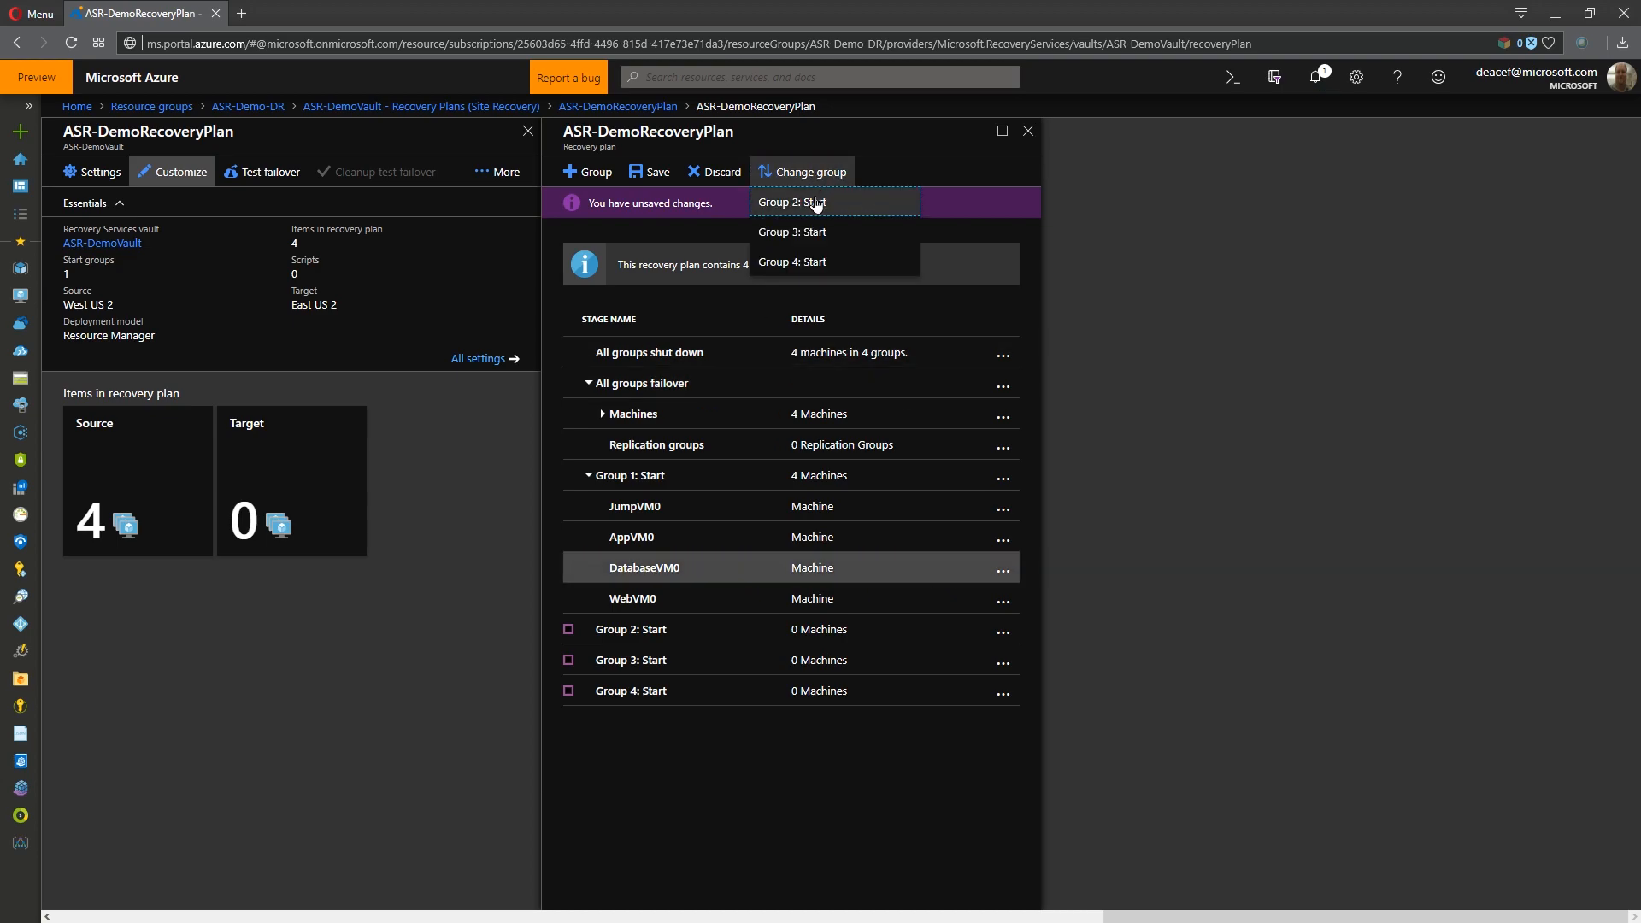
left_click(812, 200)
left_click(670, 544)
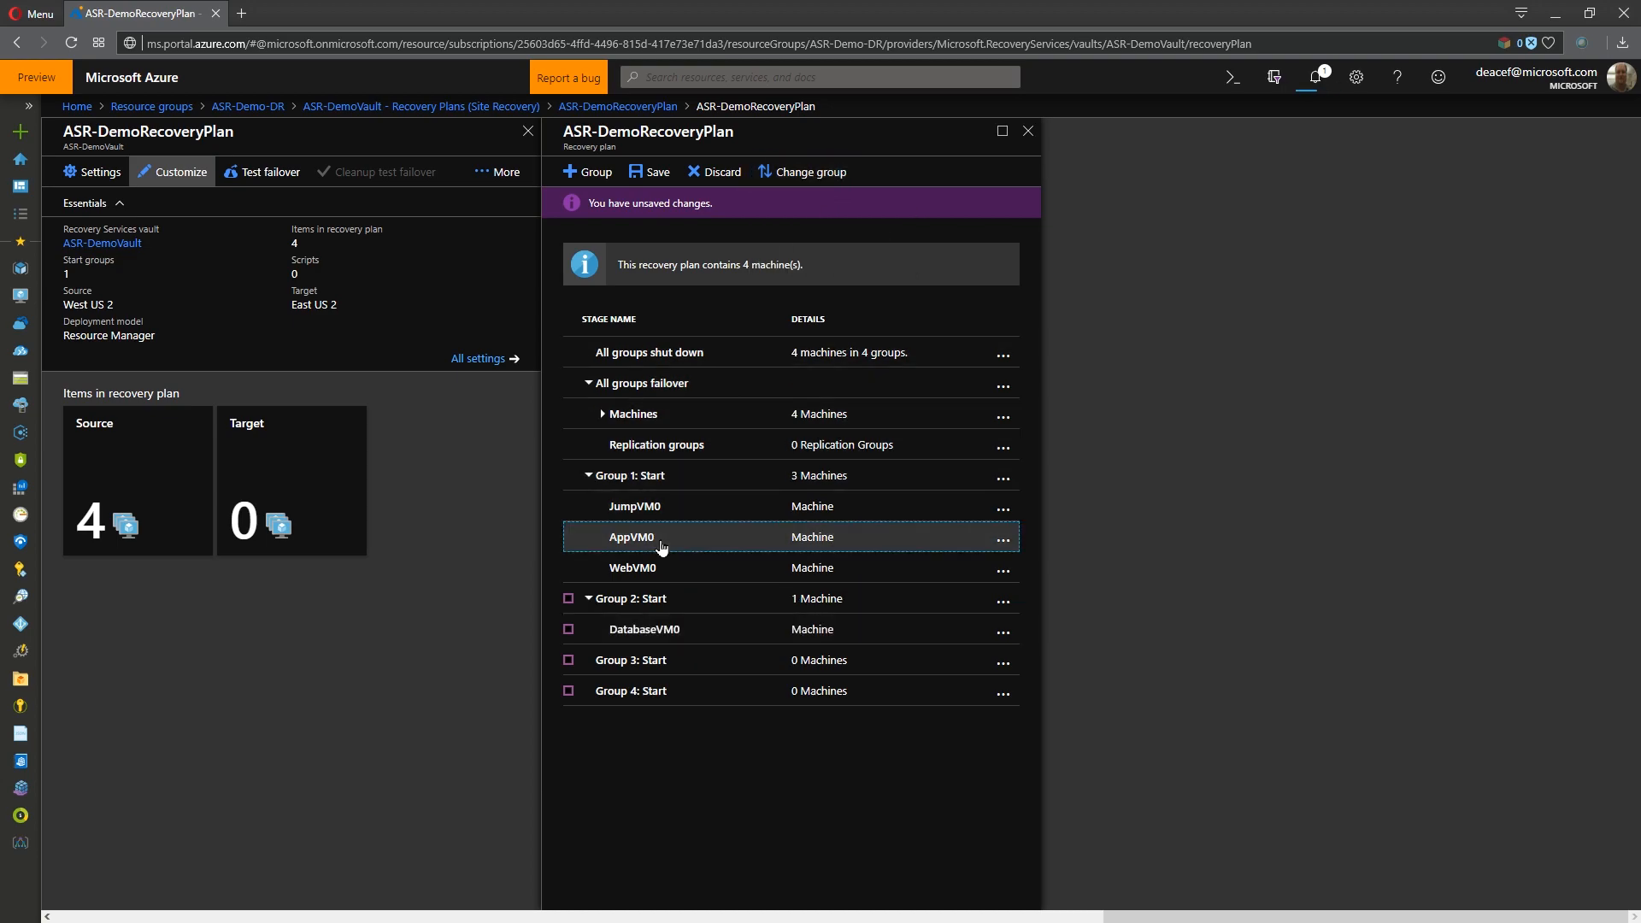
left_click(808, 172)
left_click(813, 234)
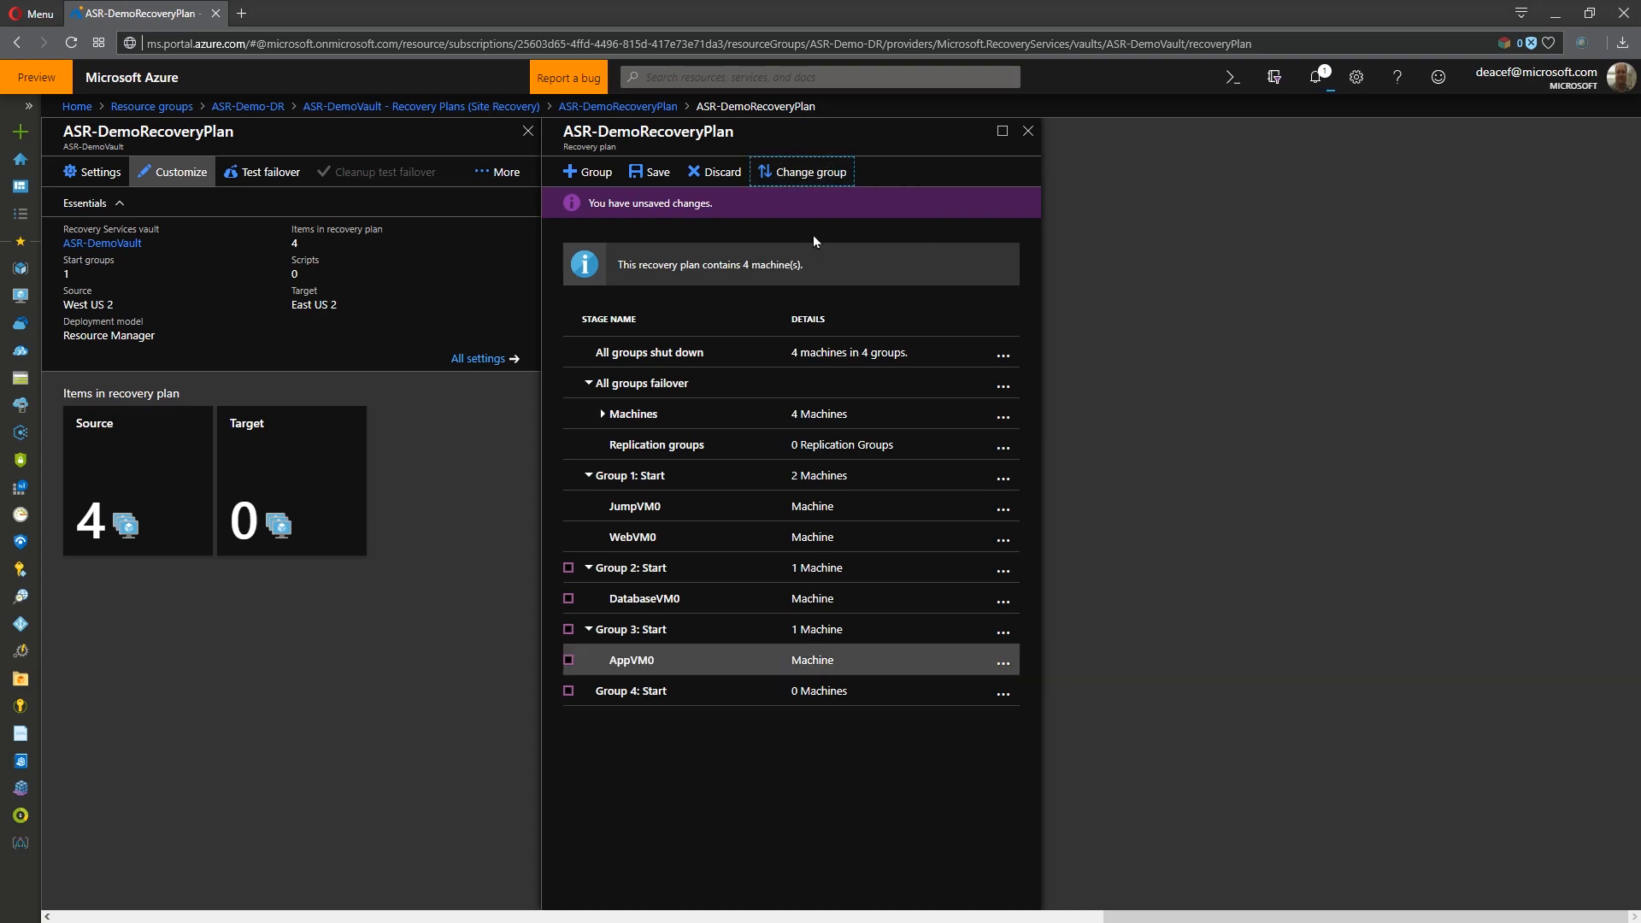
- Move WebVM0 to Group 4 of the recovery plan
left_click(671, 522)
left_click(799, 176)
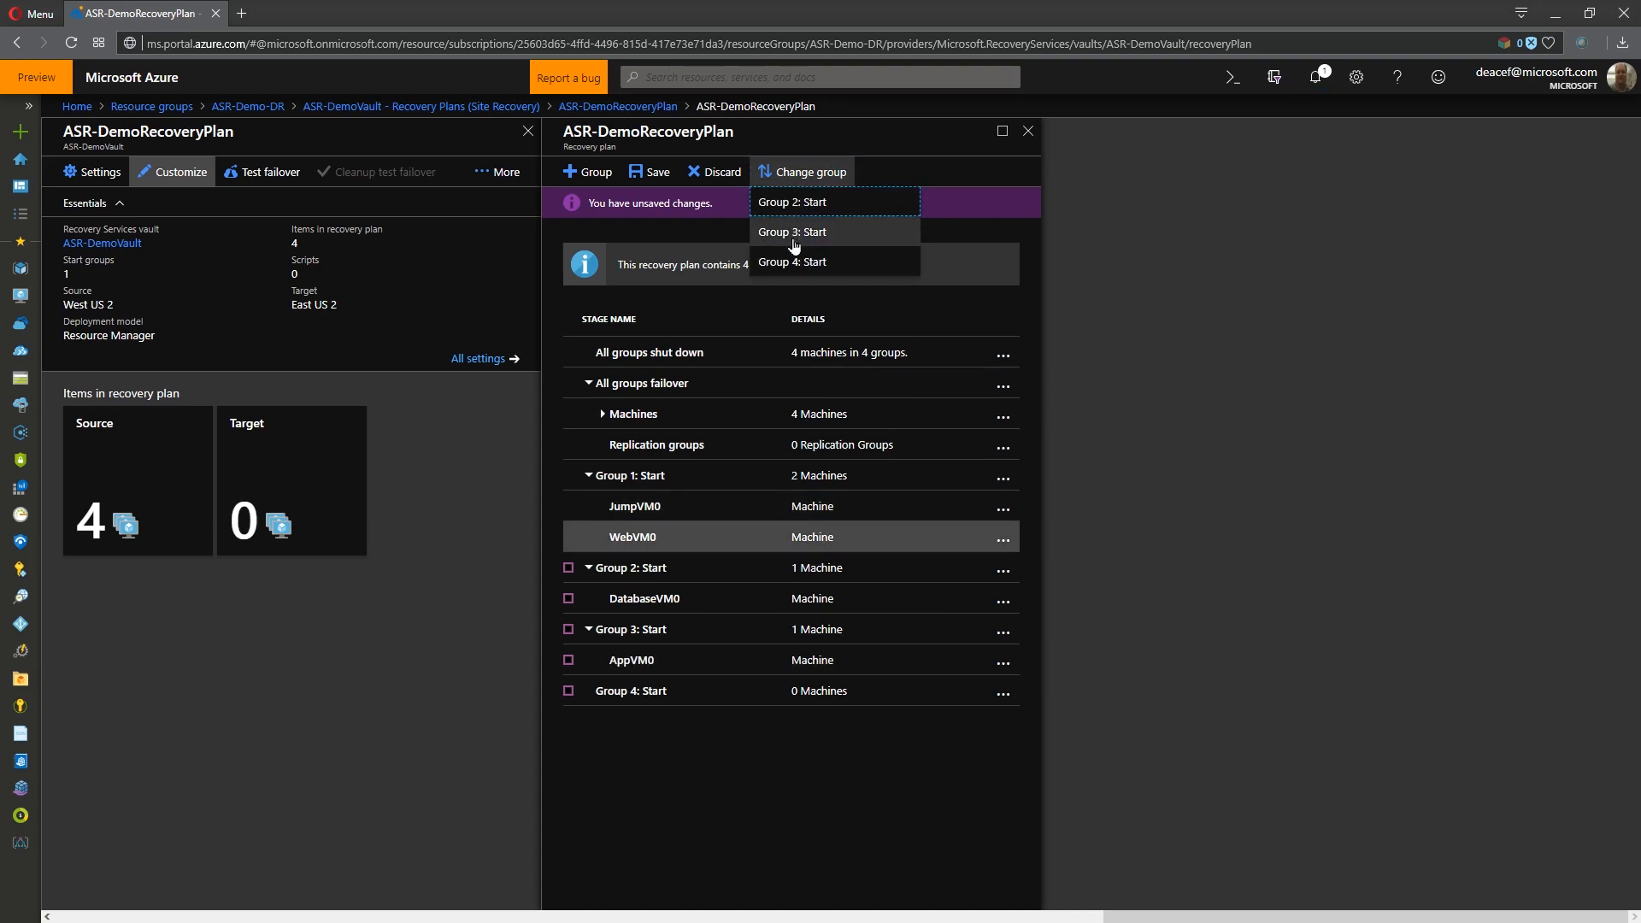
left_click(795, 266)
left_click(705, 757)
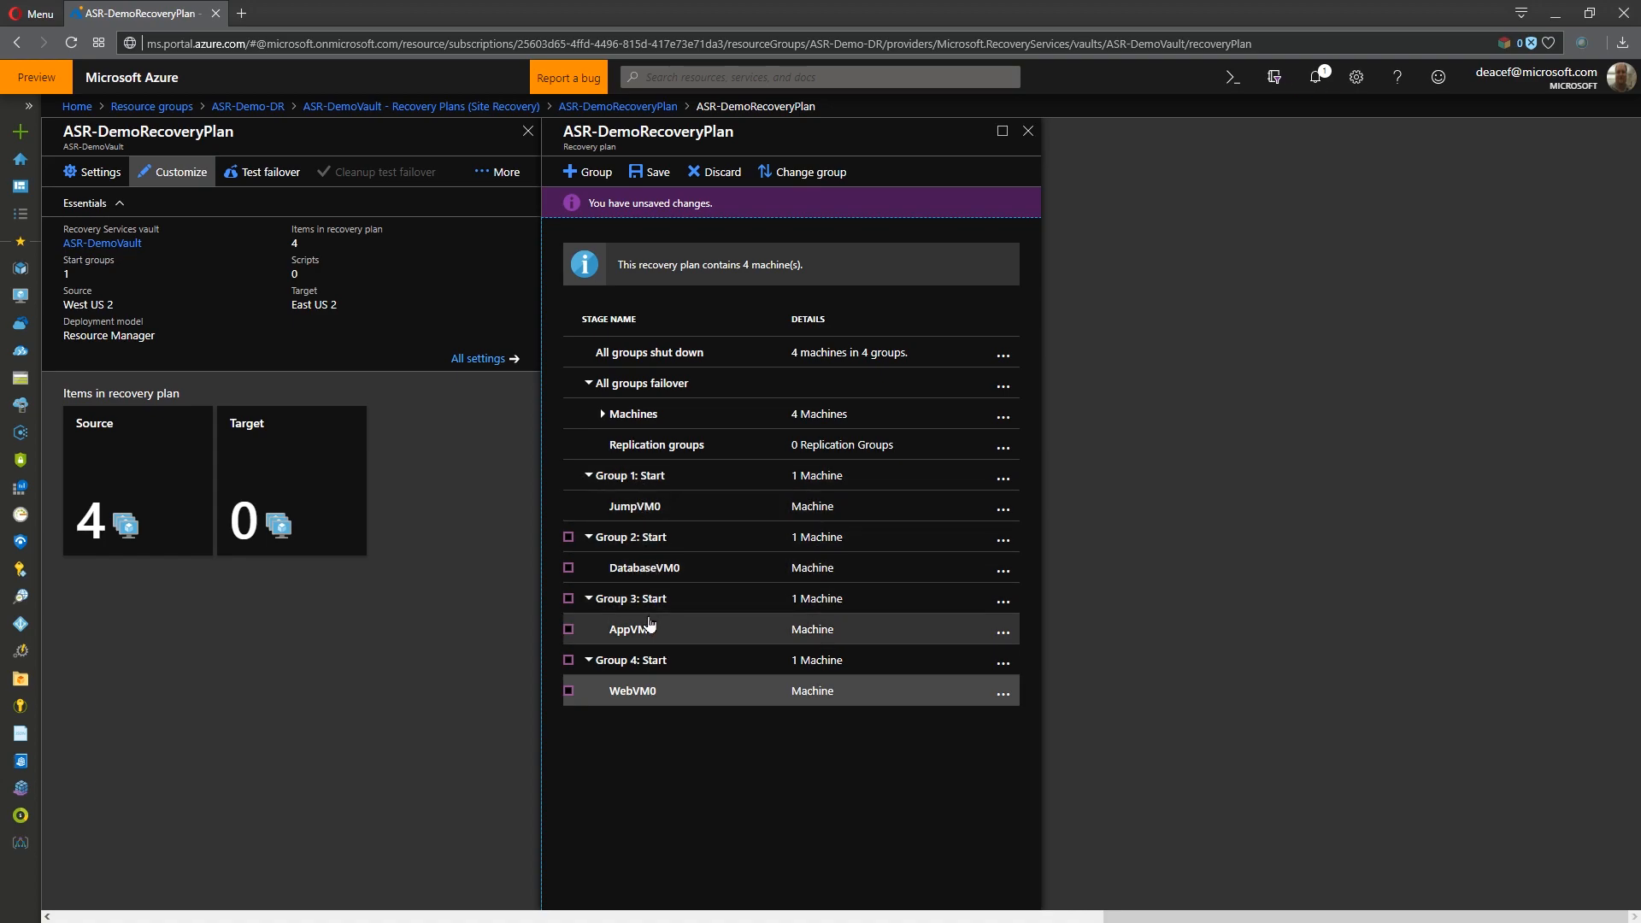
left_click(650, 695)
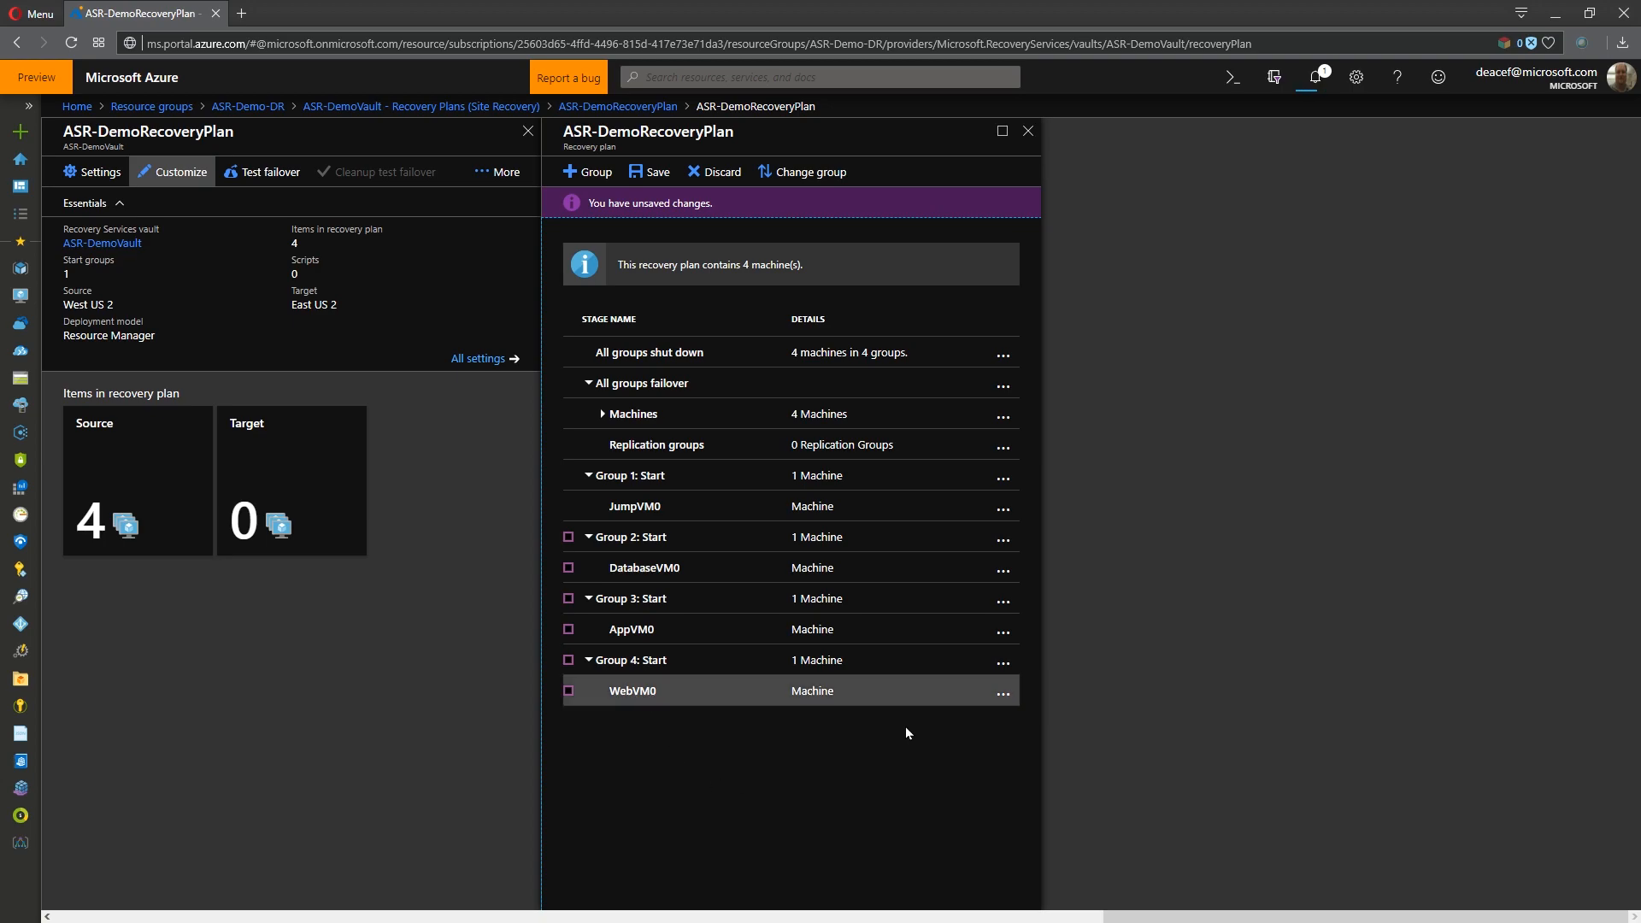
- Add a manual pre-action "Verify start DR" to Group 1 with the instruction "Talk to the Director to verify the DR failover of this App."
left_click(1004, 477)
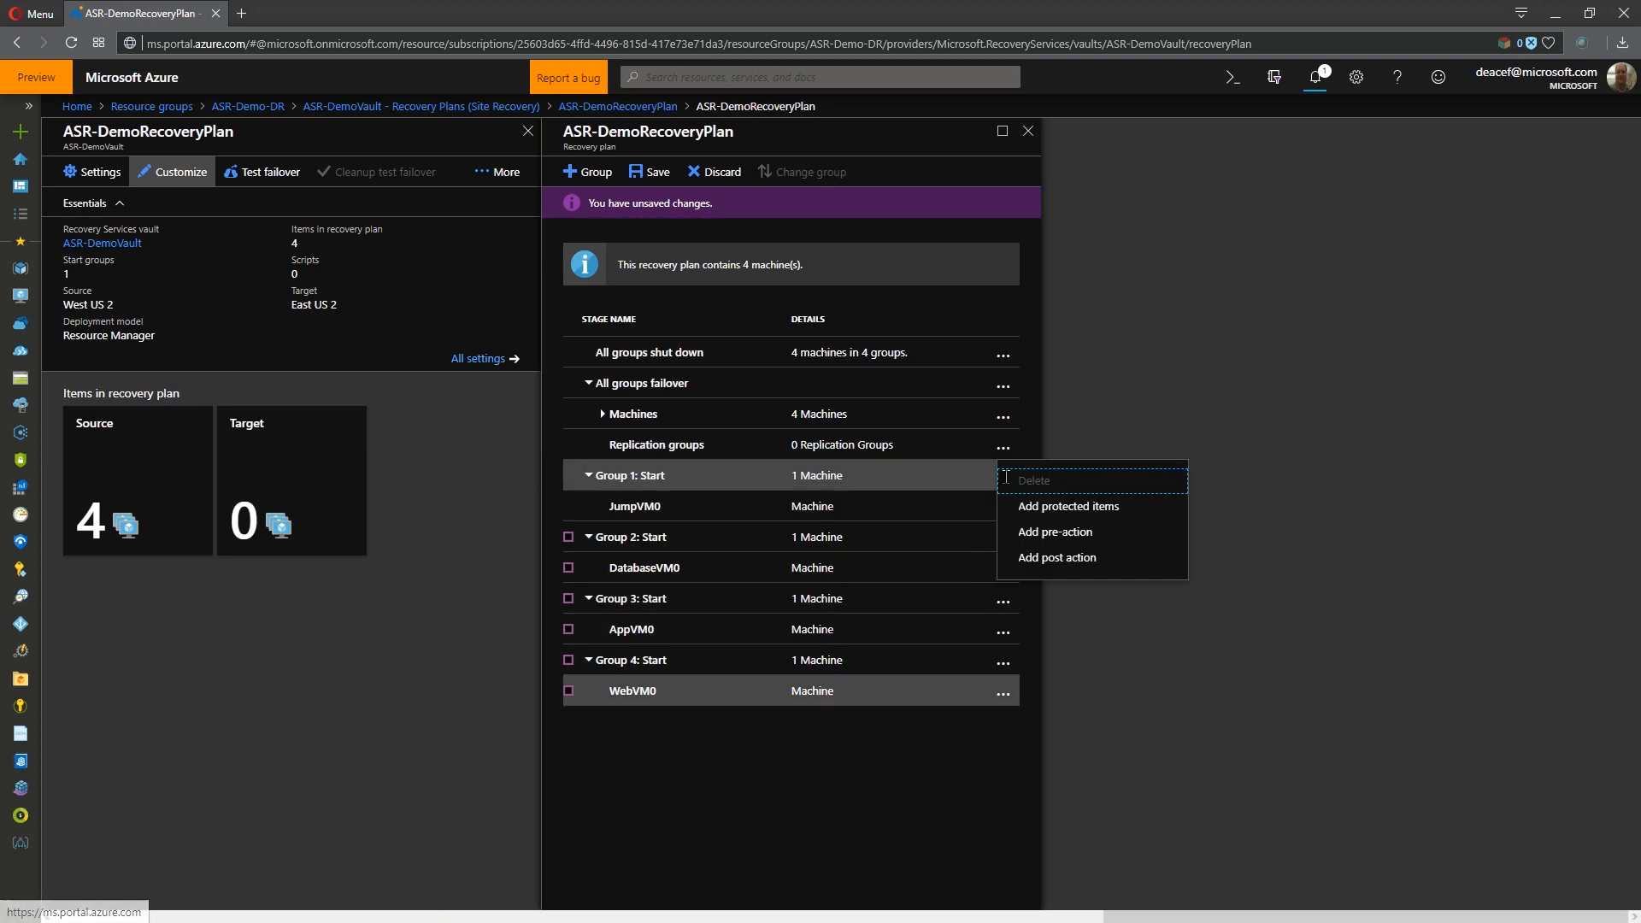
left_click(1085, 533)
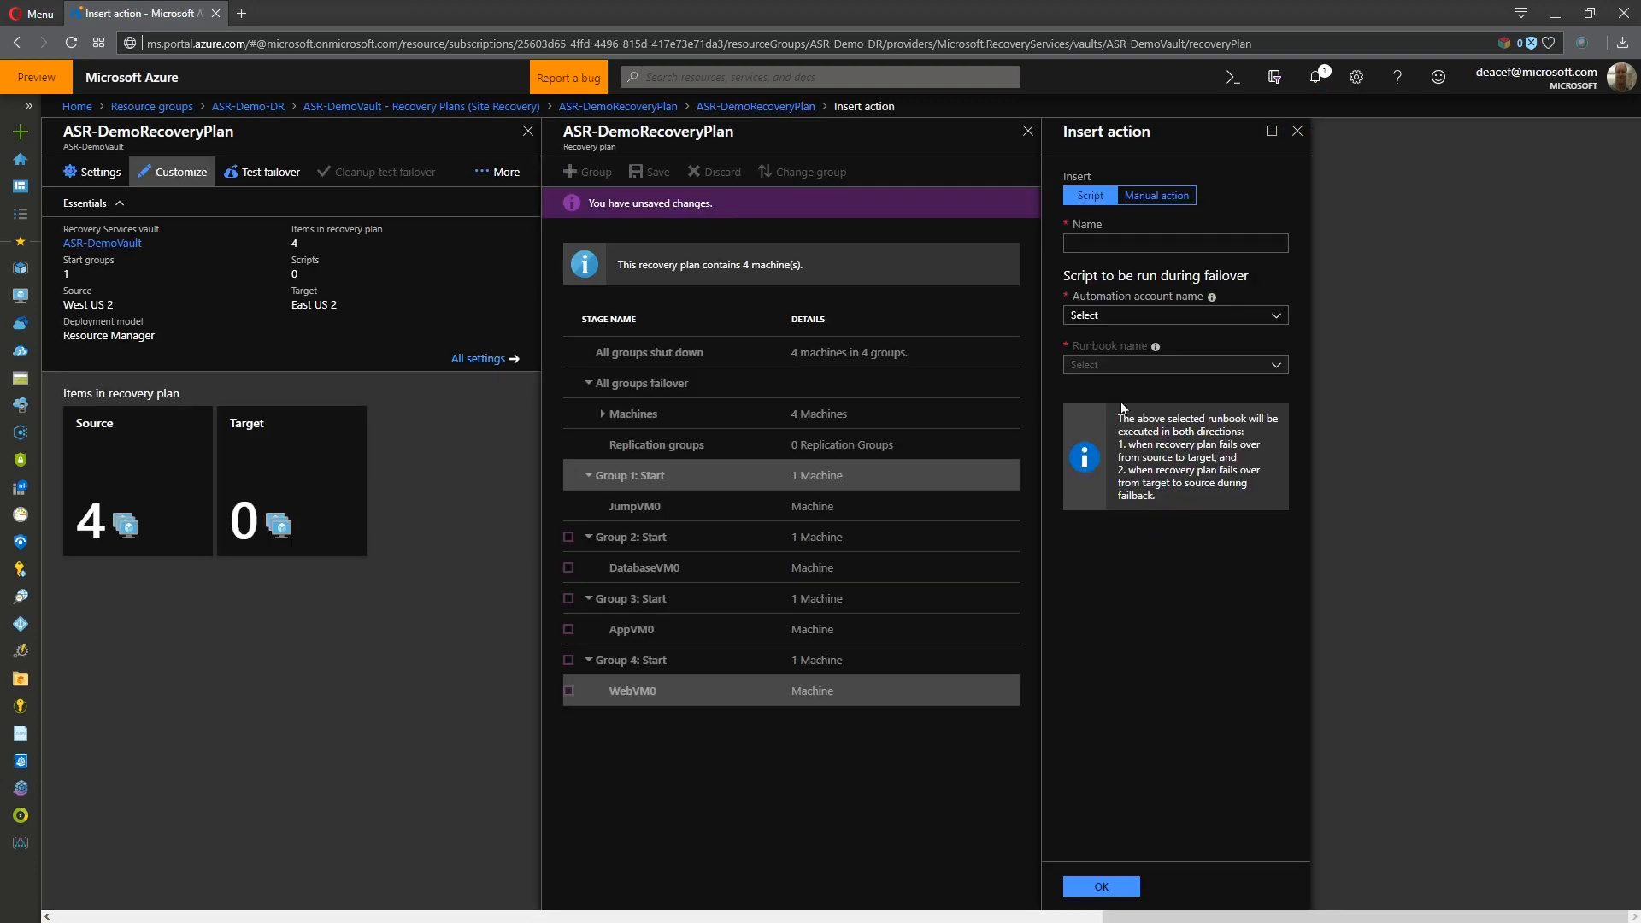
left_click(1156, 195)
left_click(1156, 347)
type("Talk to the Director to verify the DR failover of this App.")
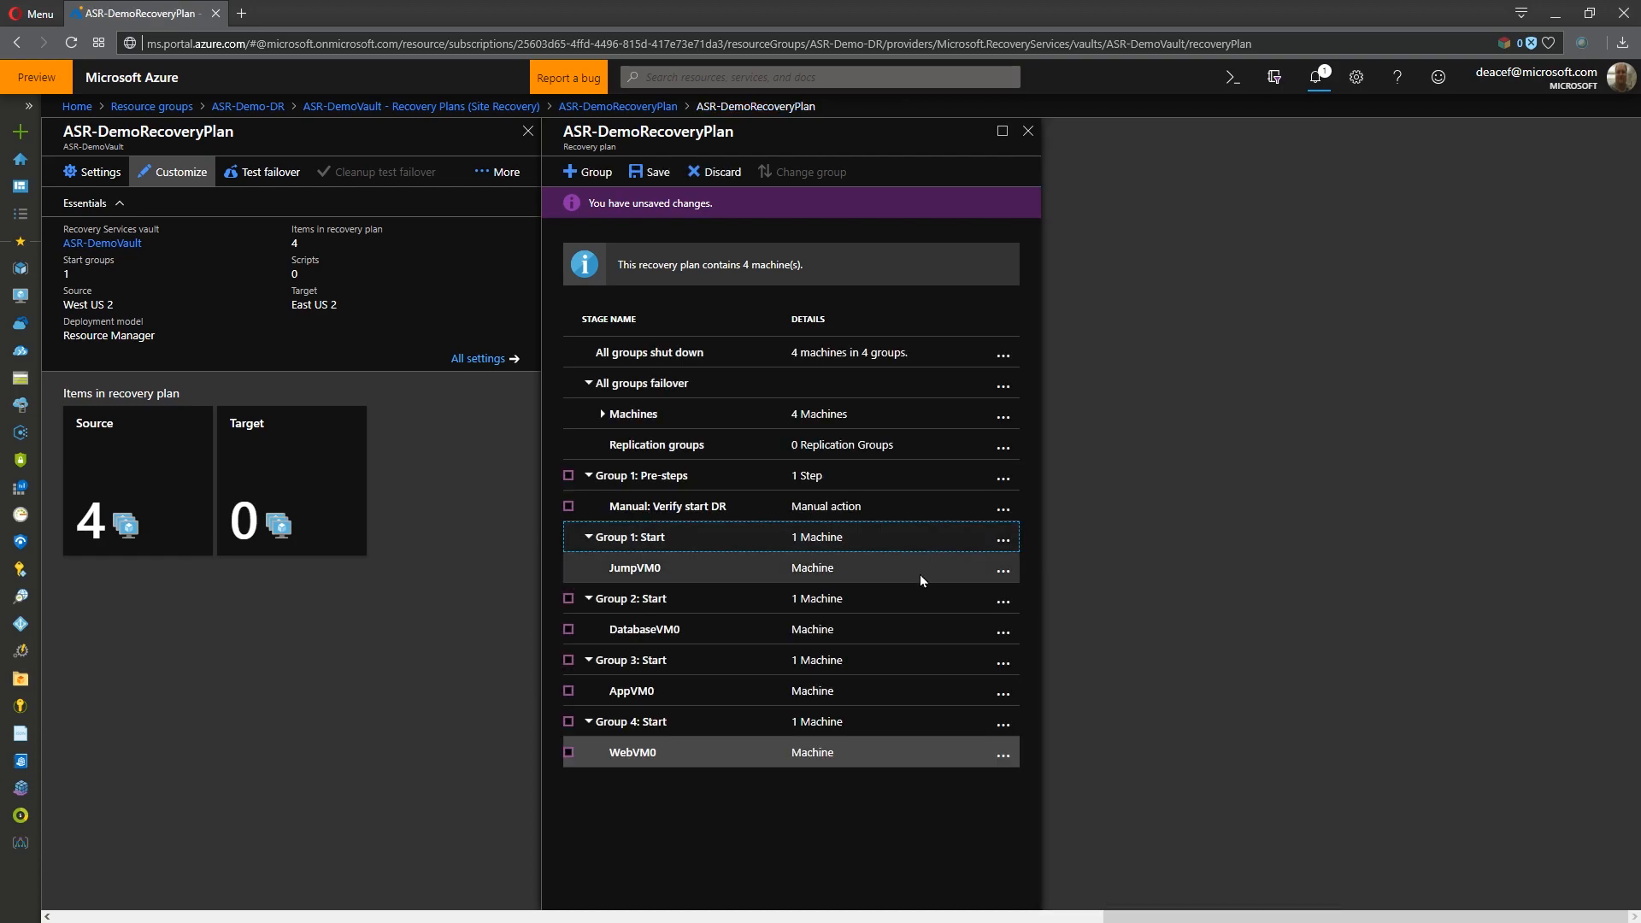
- Begin a script pre-action for Group 2 of the recovery plan and choose AA-Automation as its automation account
left_click(1006, 601)
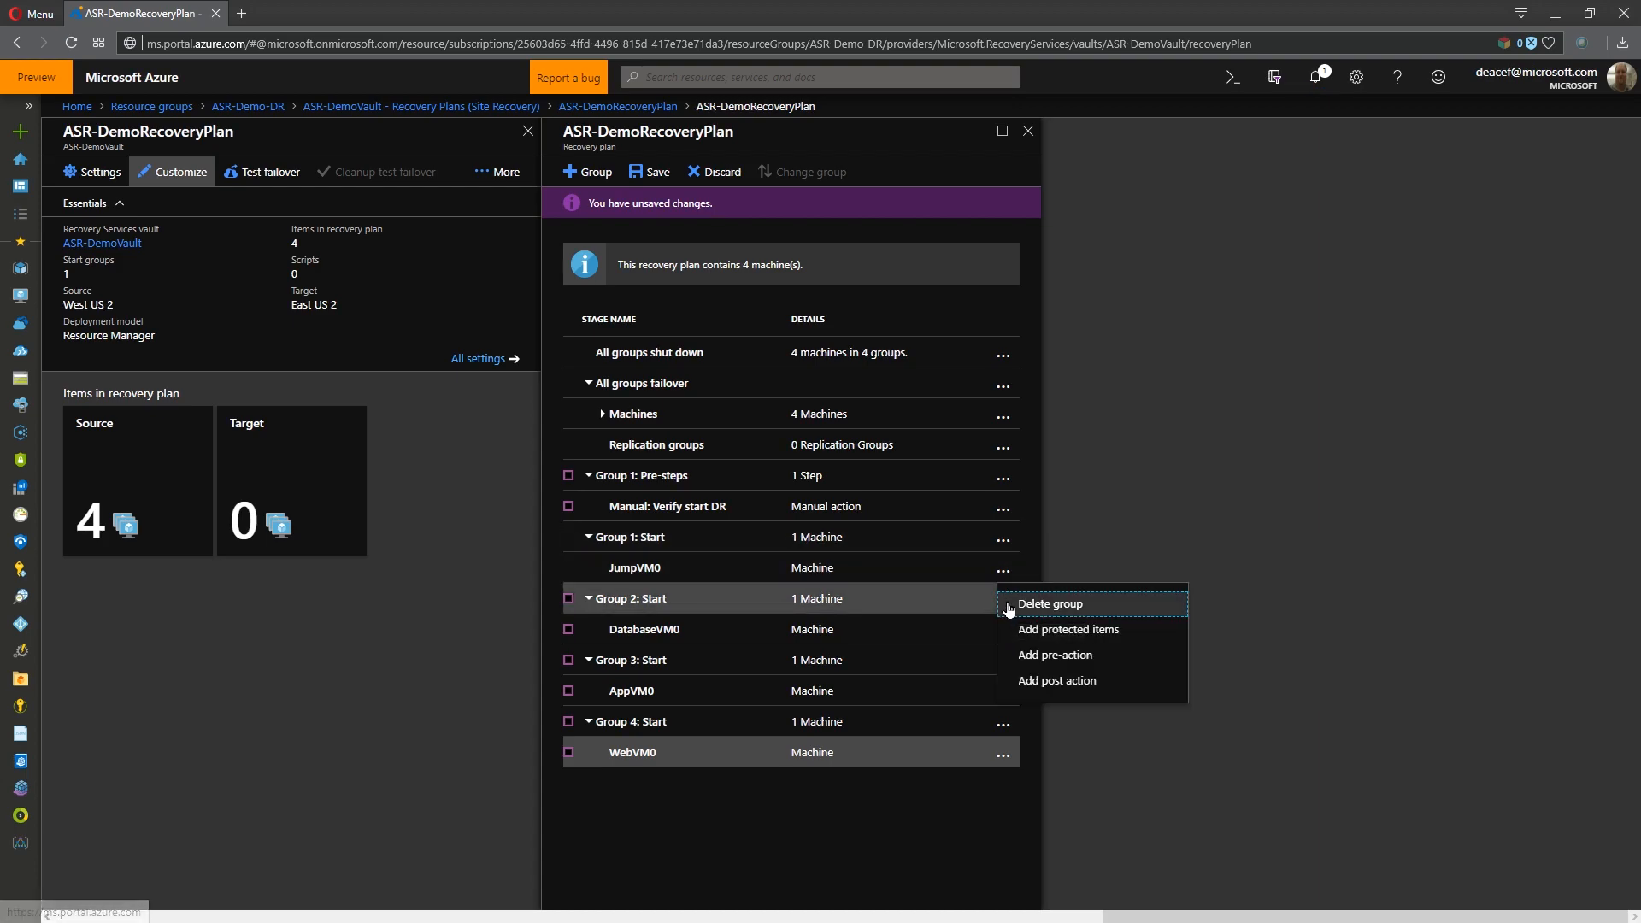
left_click(1060, 659)
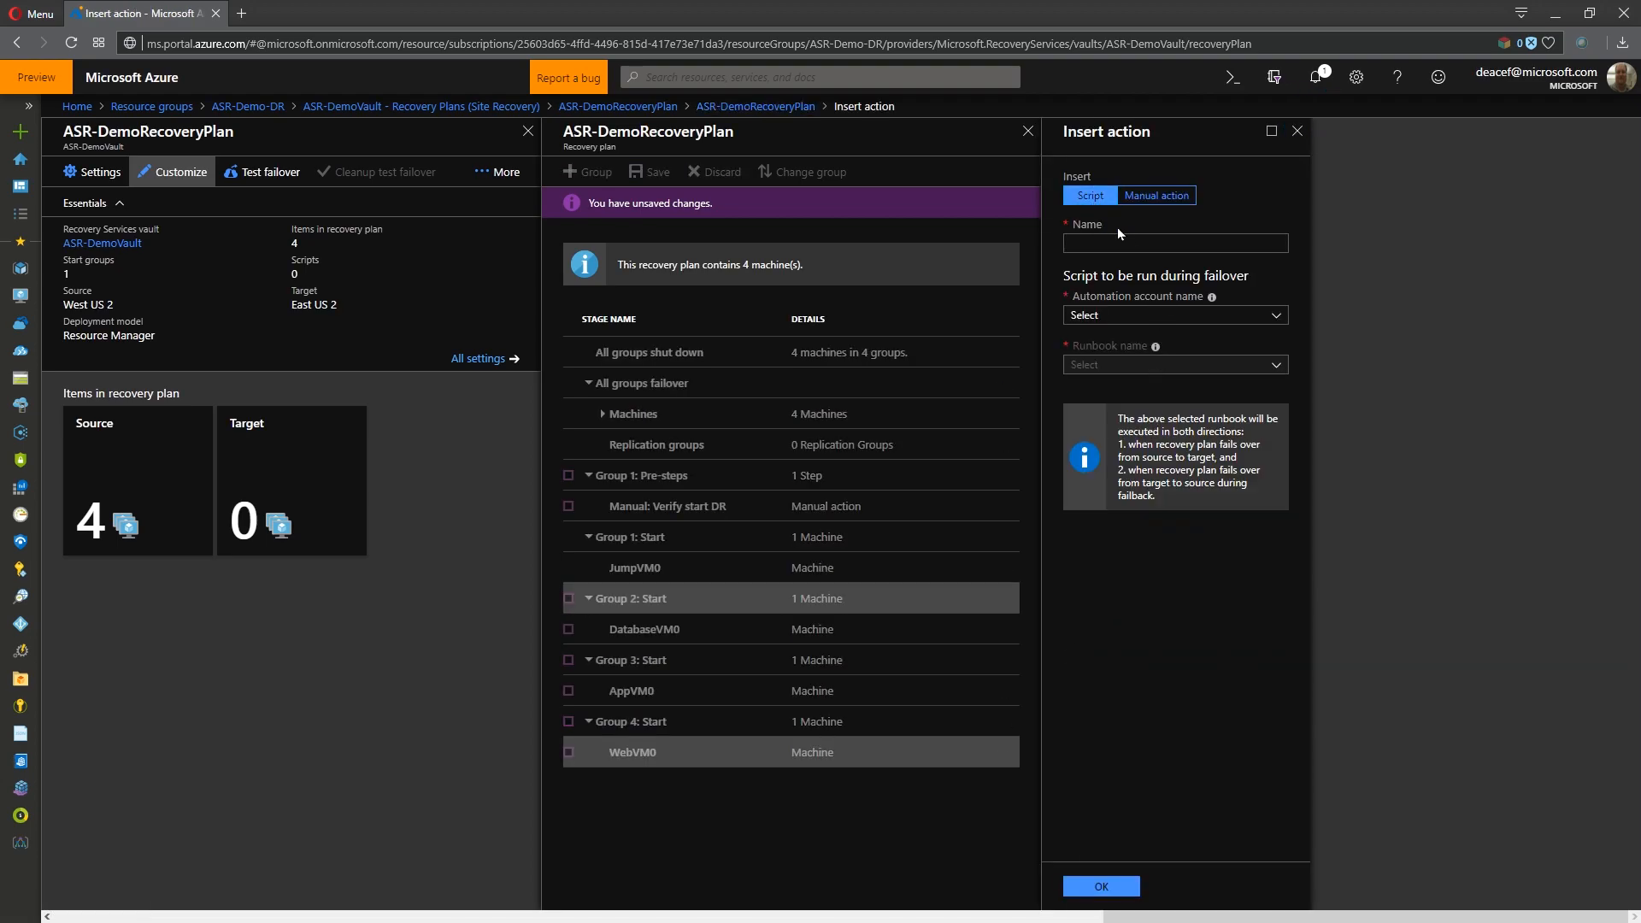
left_click(1131, 317)
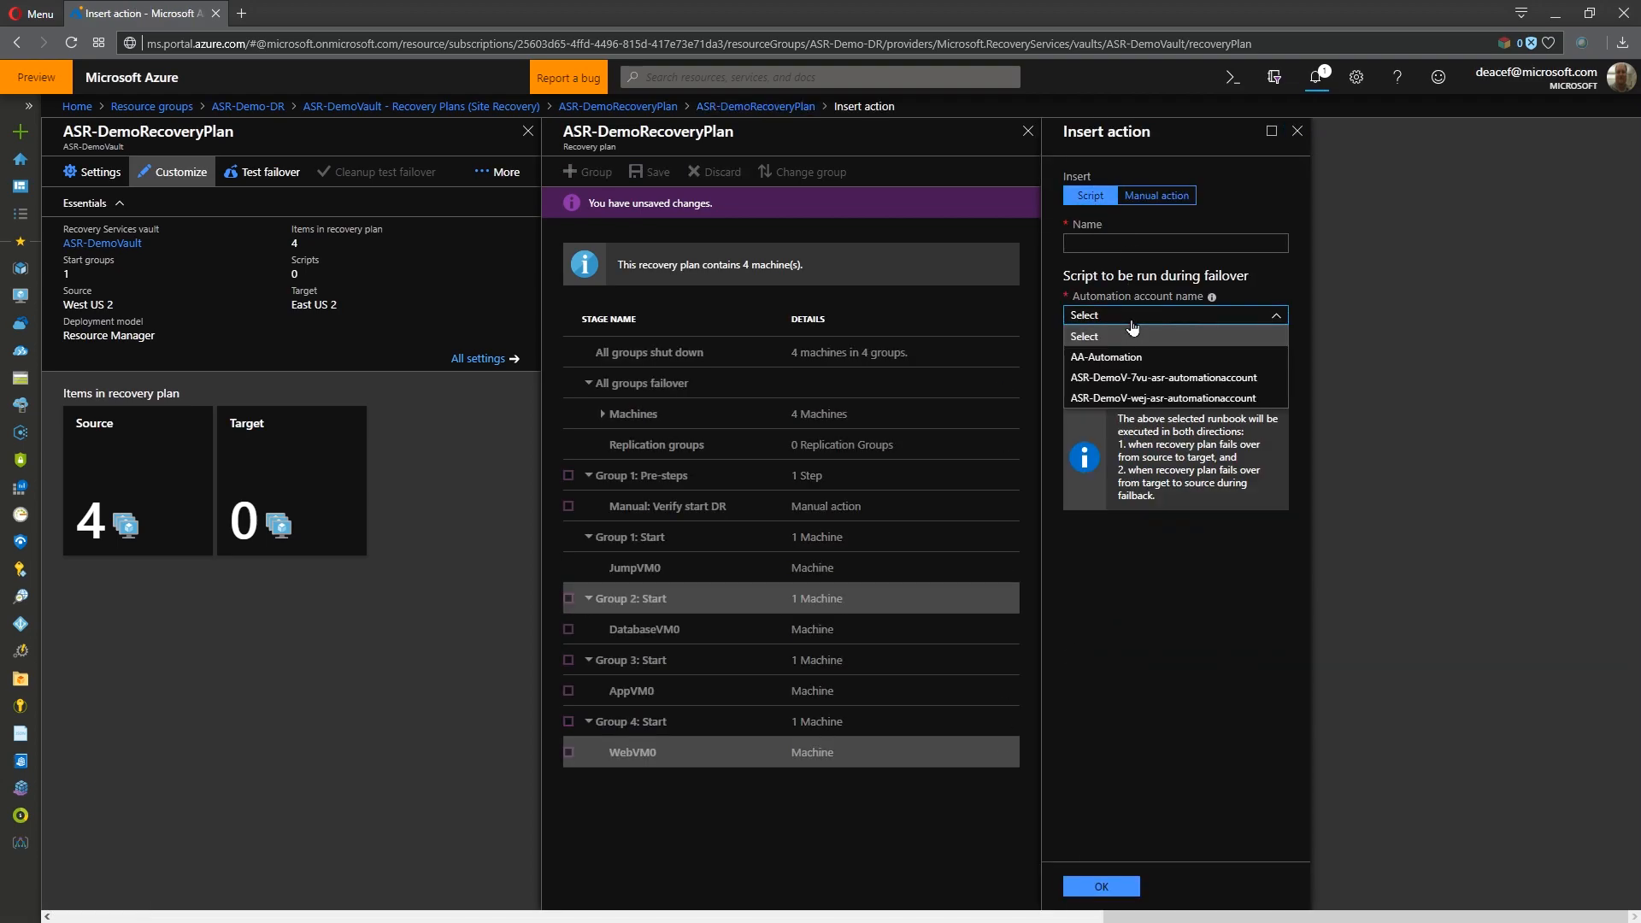
left_click(1164, 379)
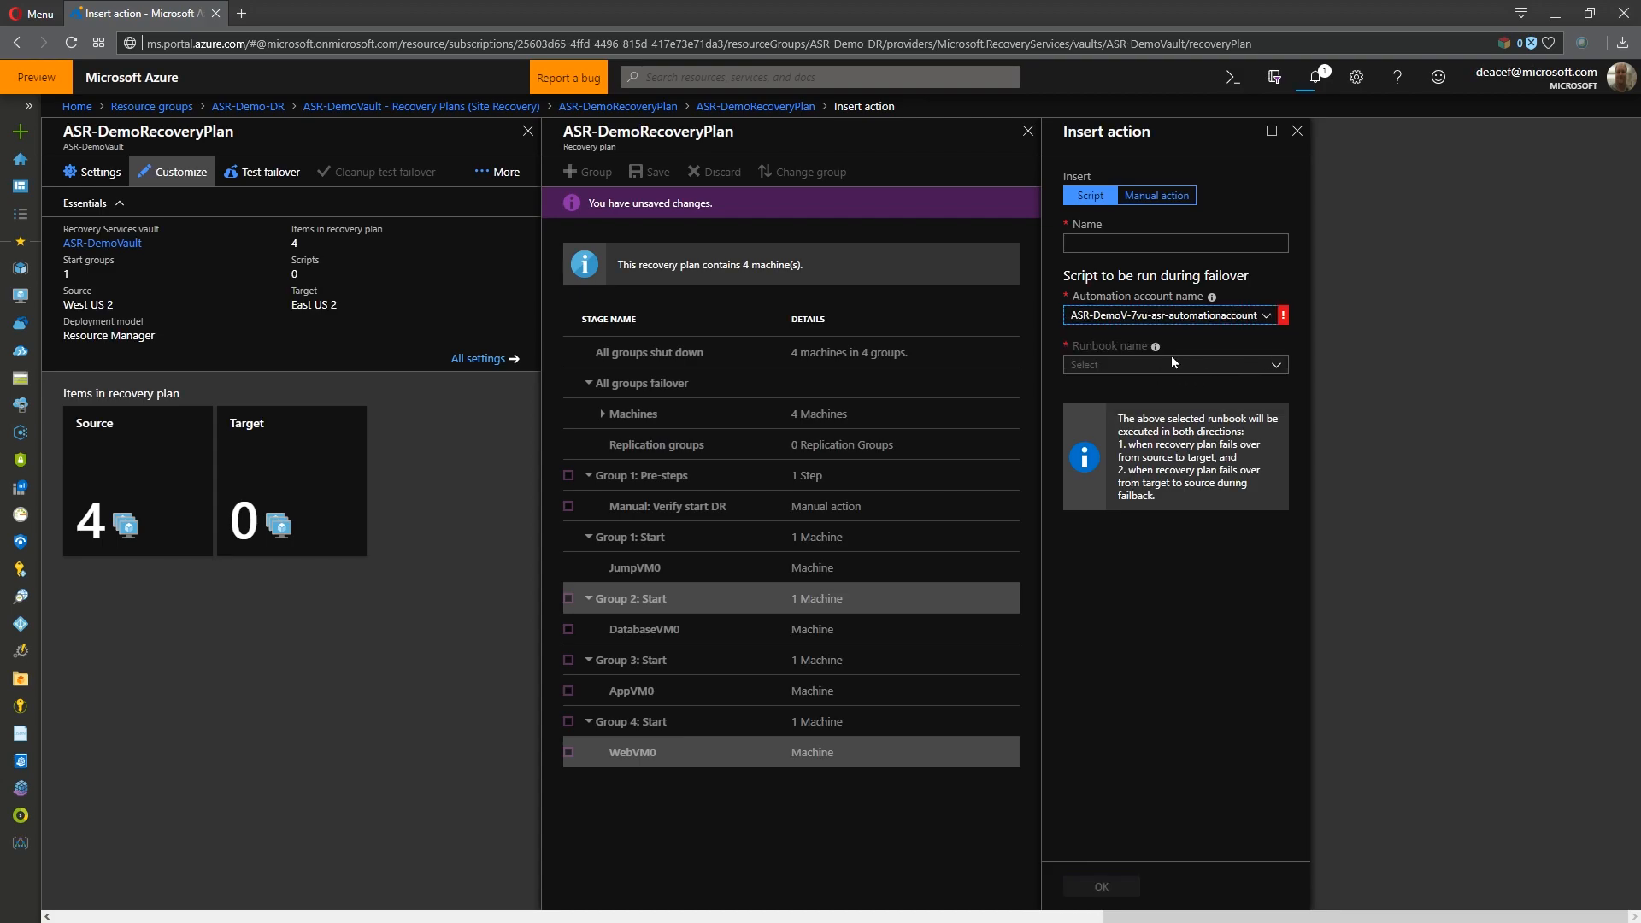
left_click(1223, 321)
left_click(1189, 398)
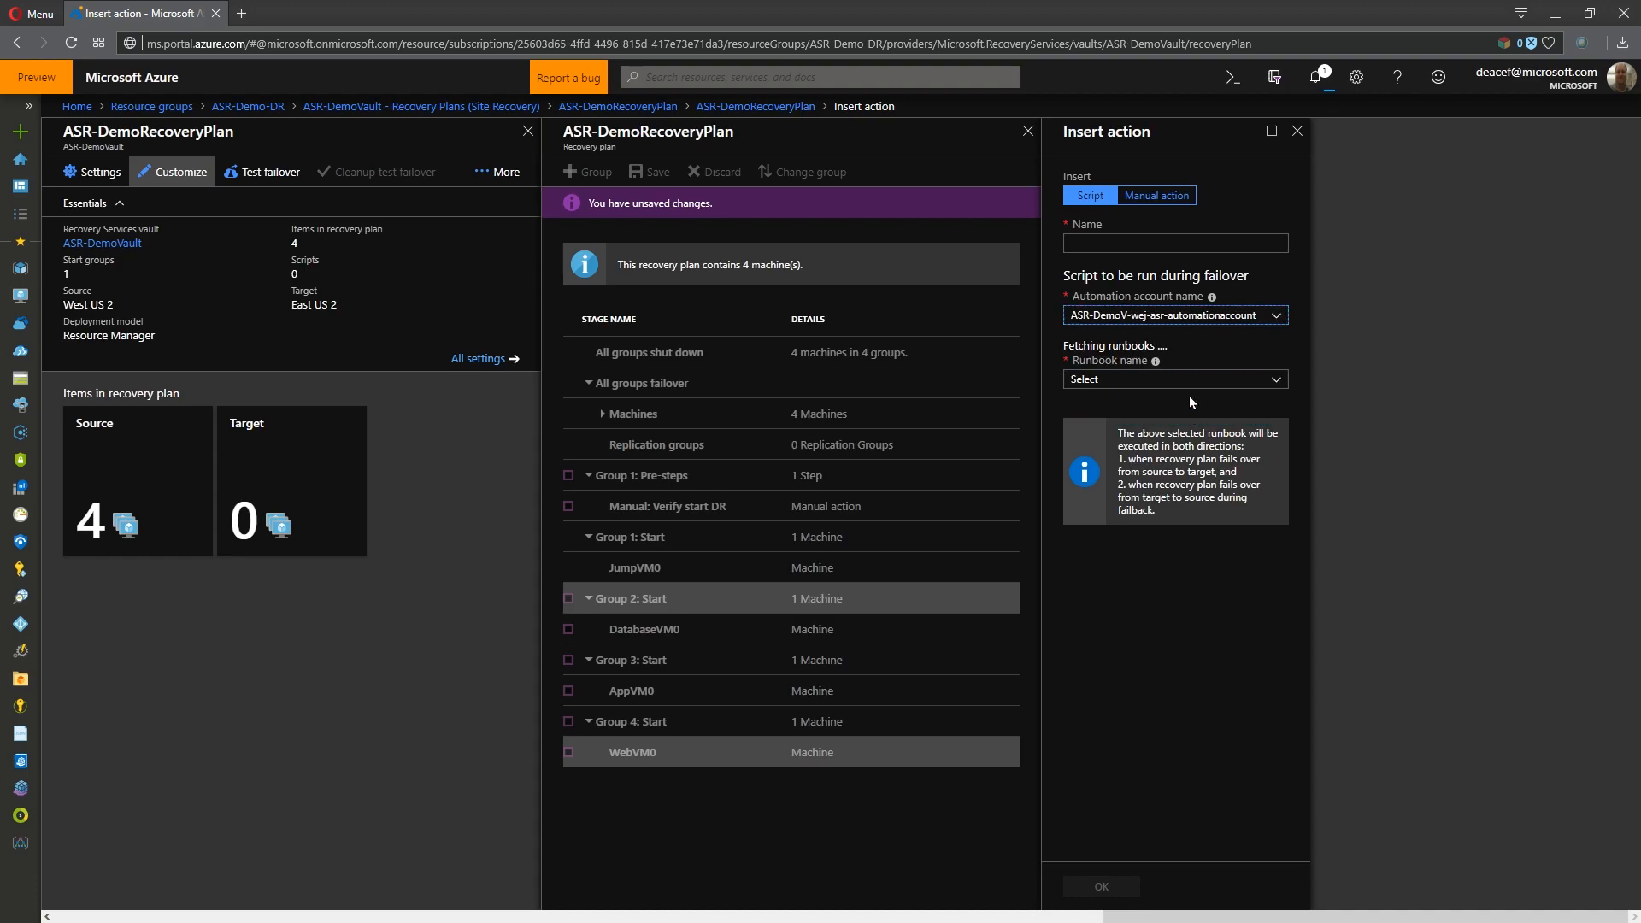
left_click(1199, 327)
left_click(1120, 362)
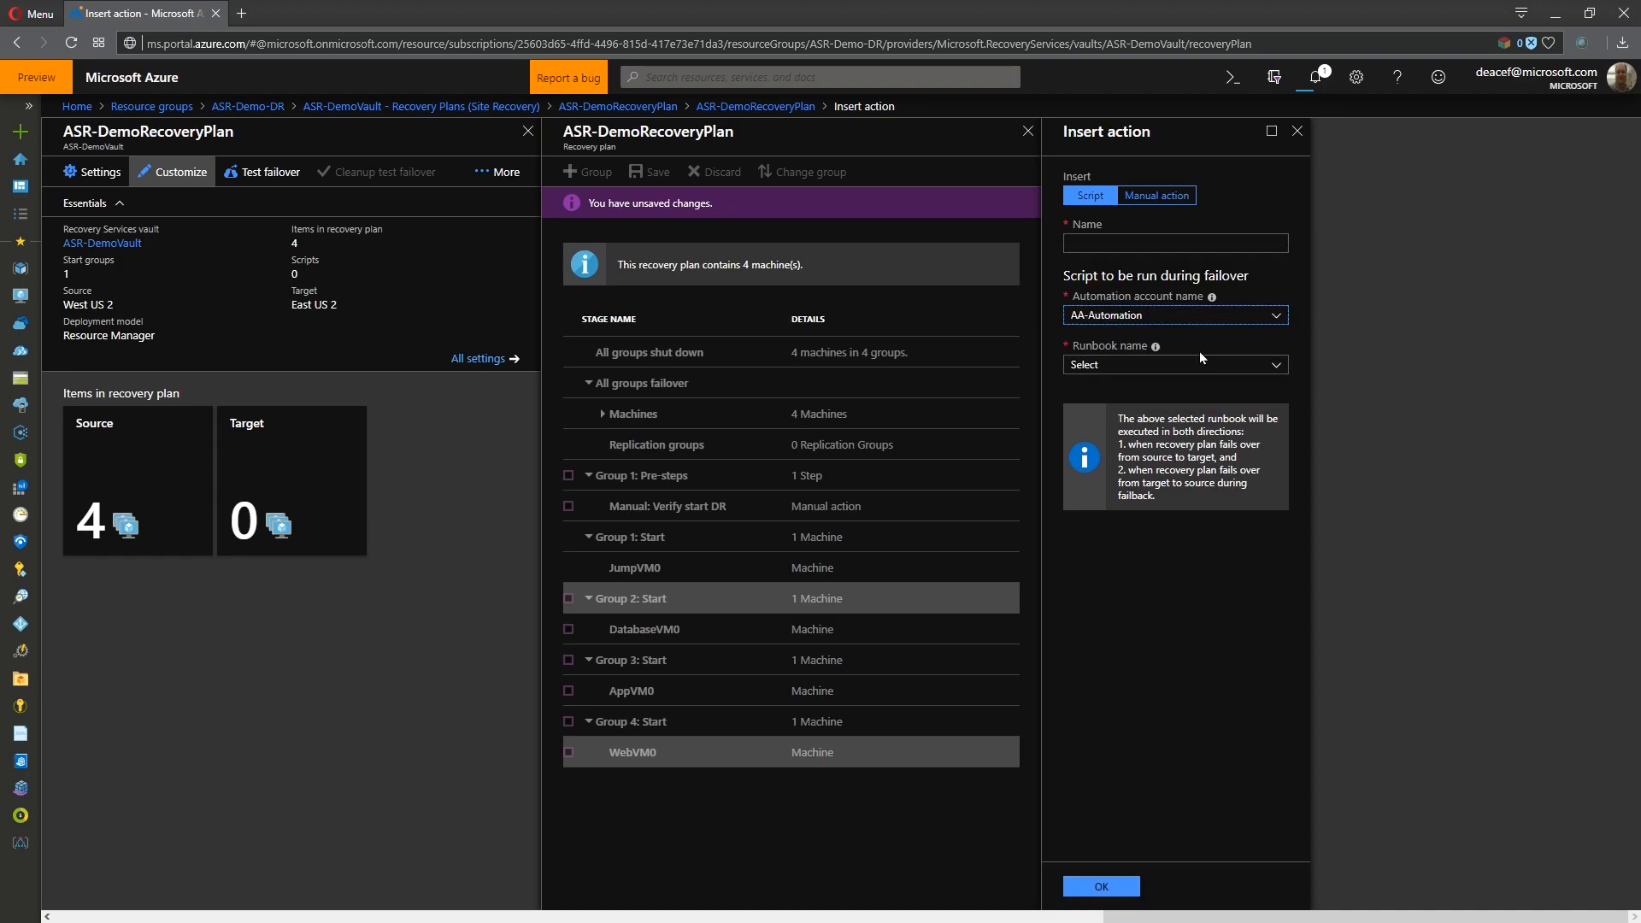
- Assign the AzureAutomationTutorial runbook, name the script "efwff", and add it to the Group 2 pre-steps
left_click(1146, 370)
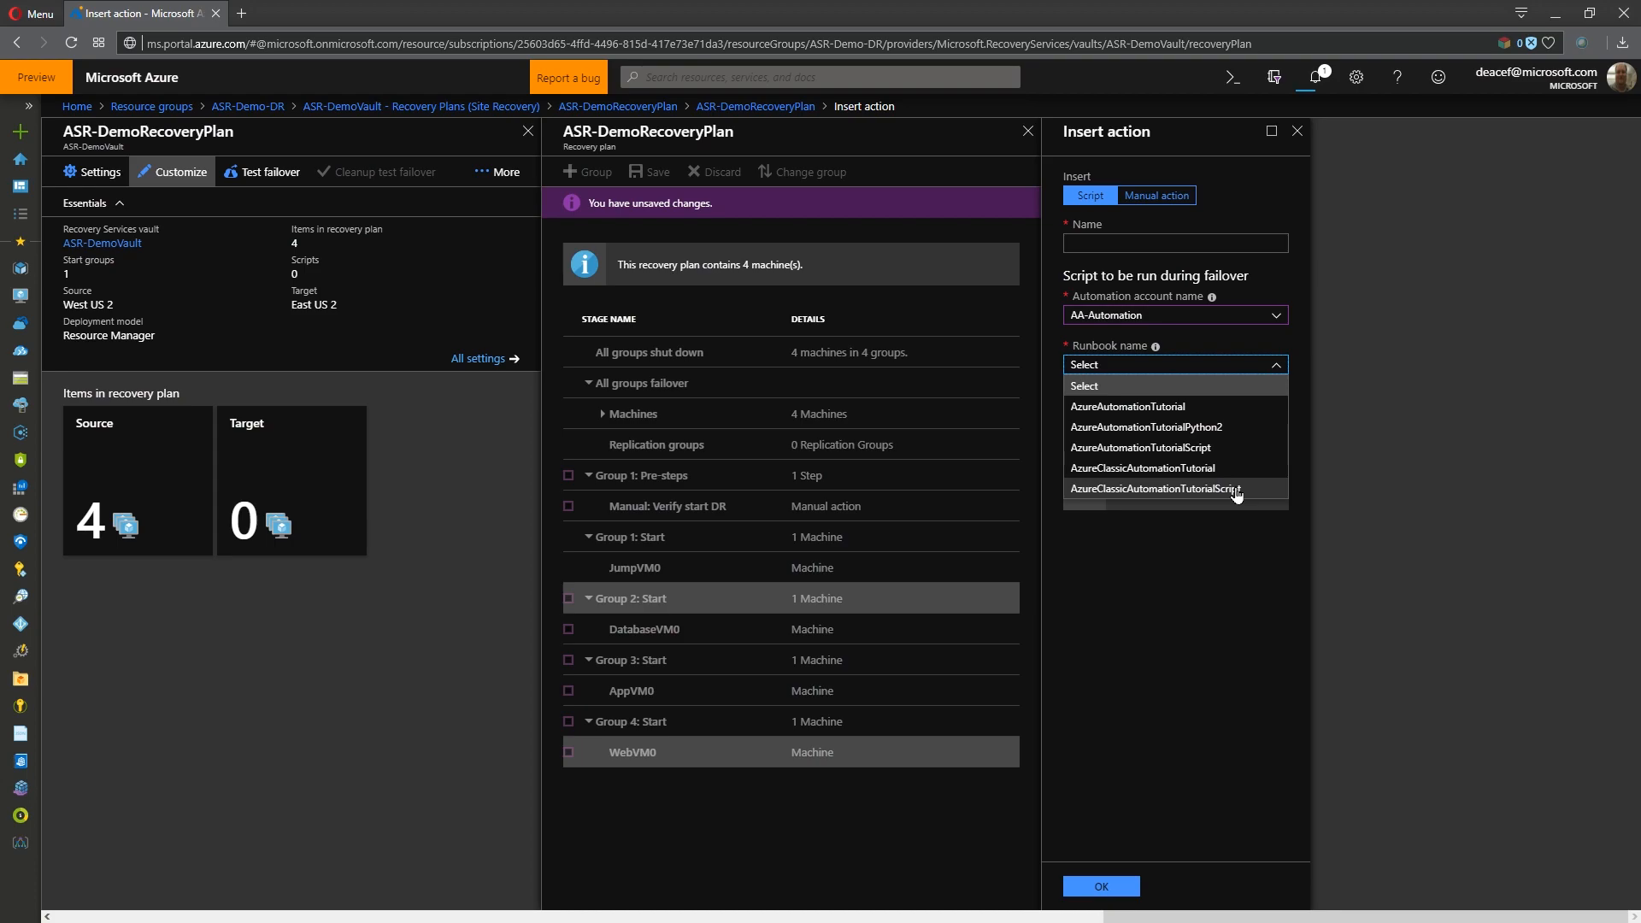
left_click(1155, 407)
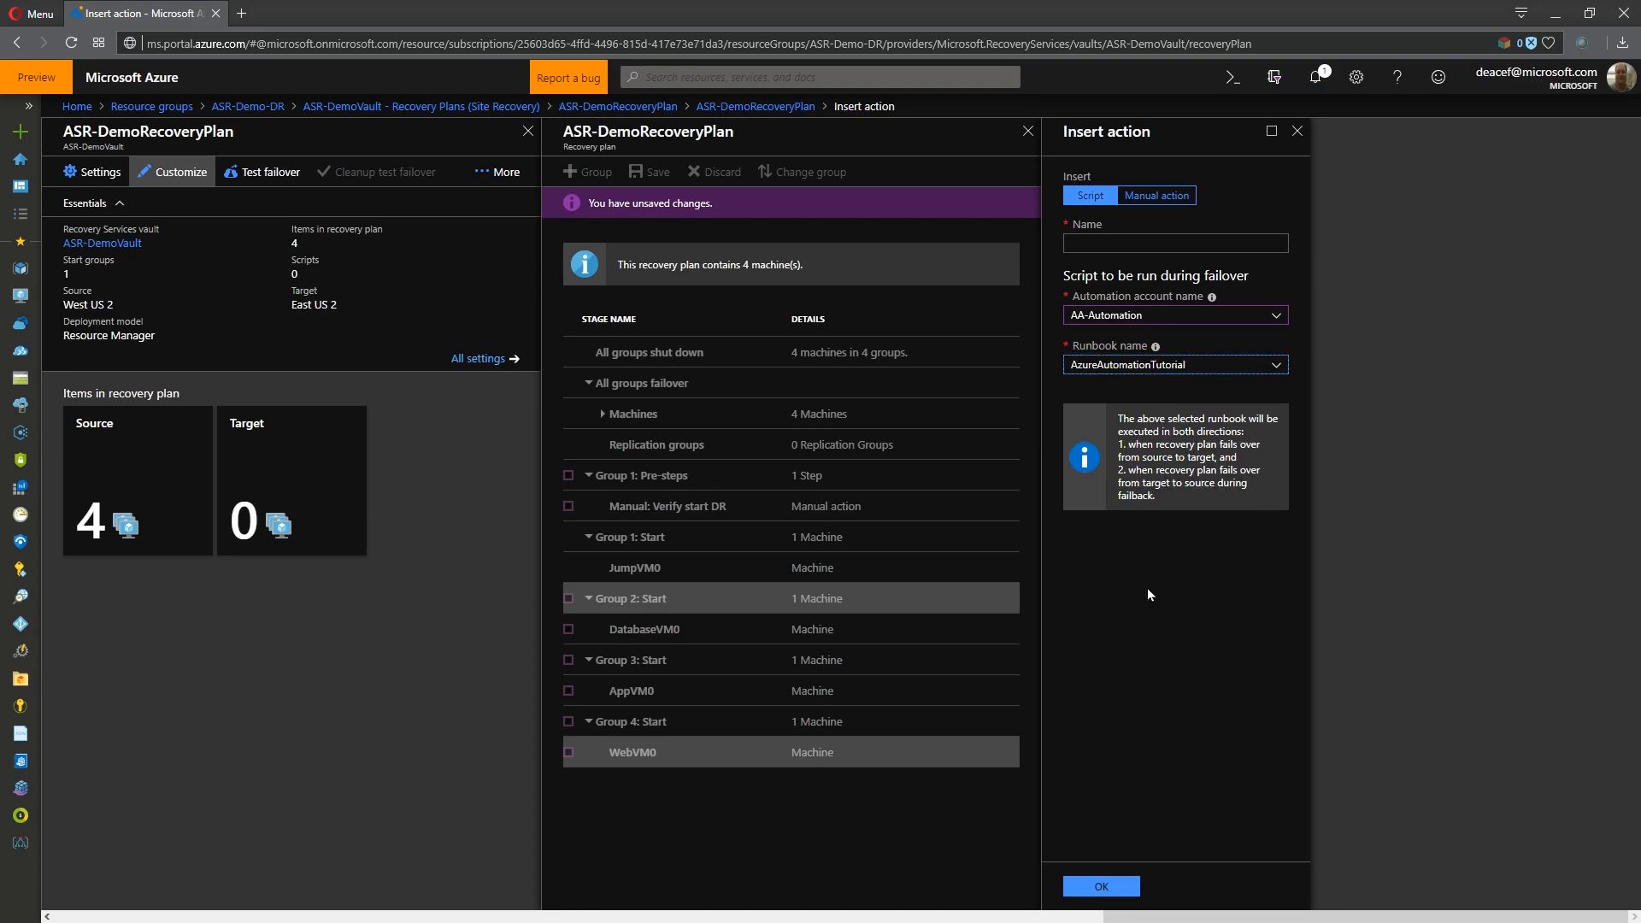
left_click(1163, 257)
type("efwff")
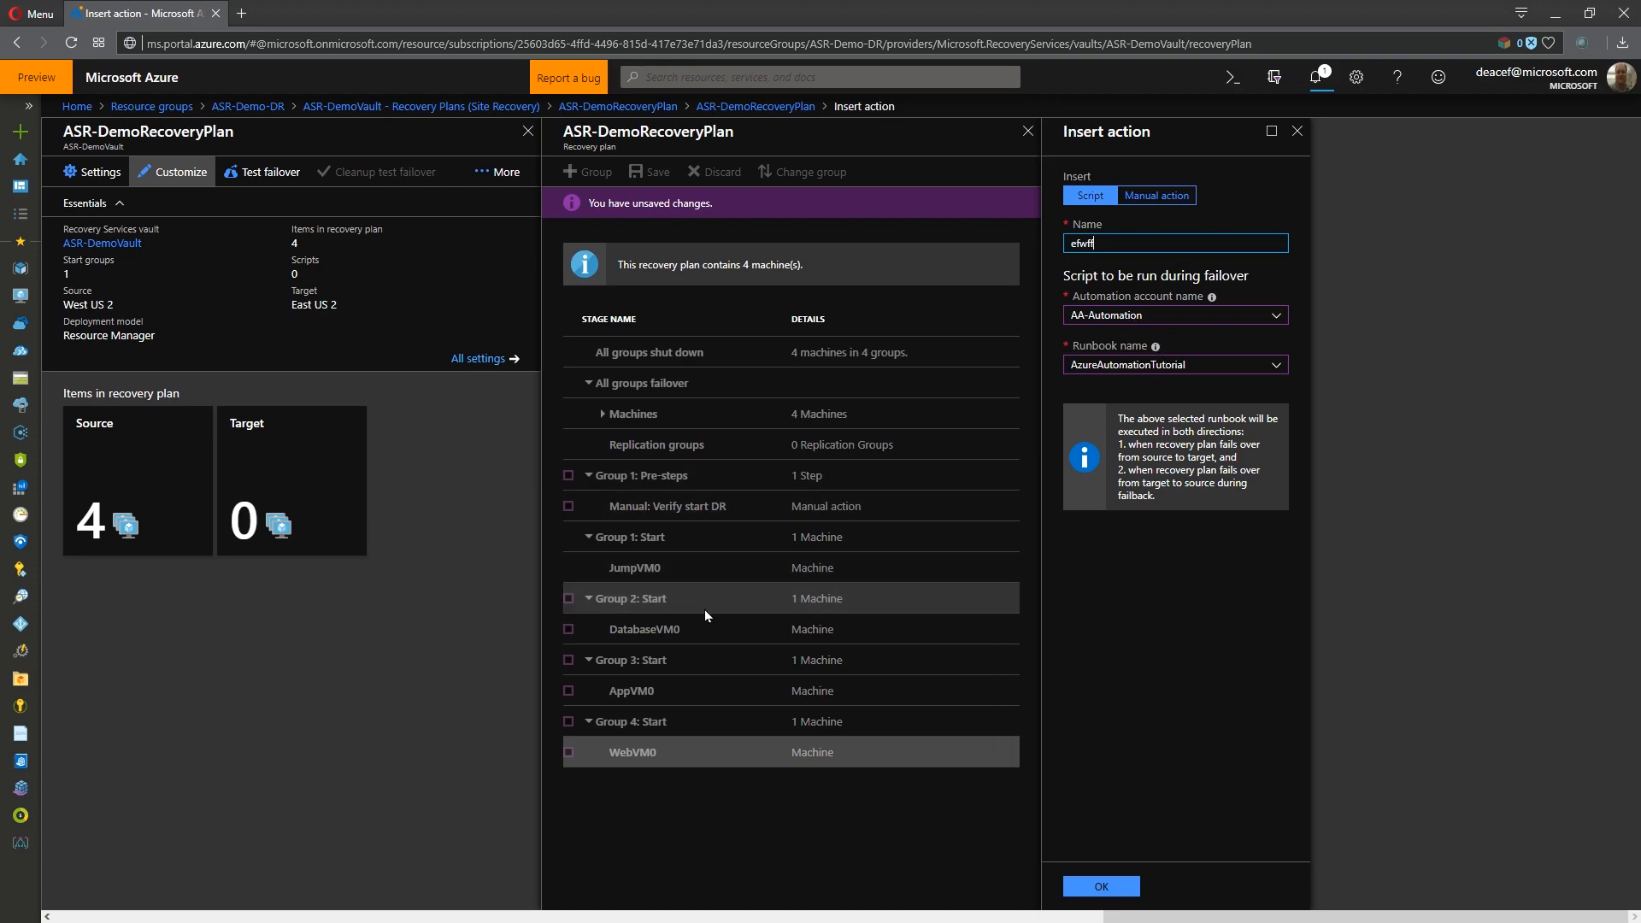
left_click_drag(610, 640, 716, 637)
left_click(1142, 647)
left_click(988, 604)
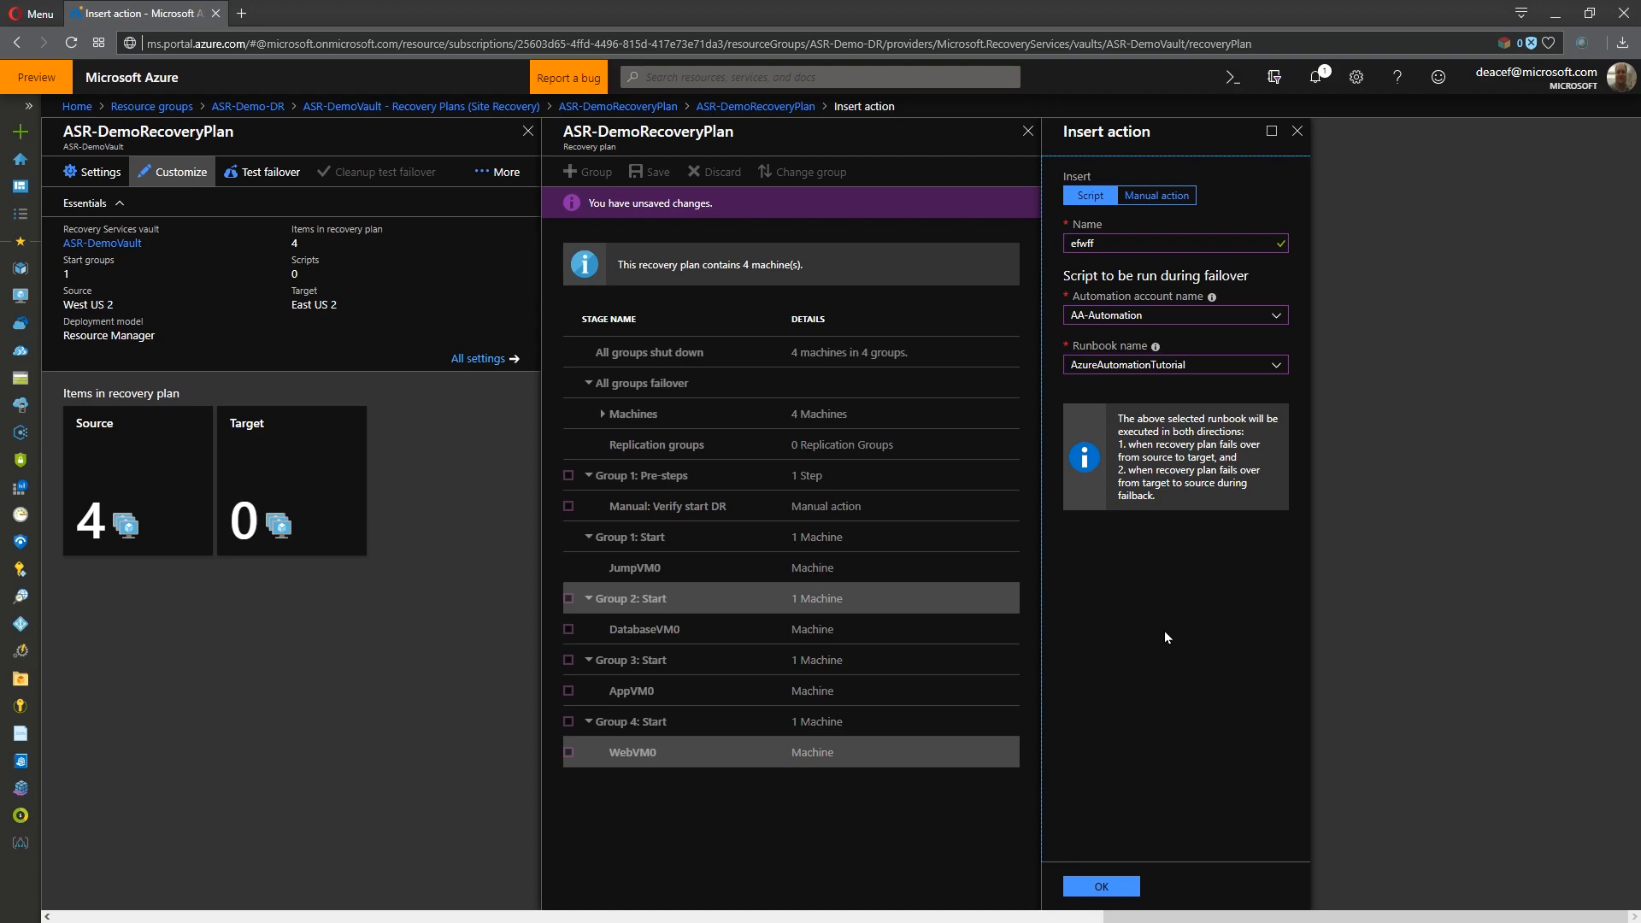
left_click(1101, 886)
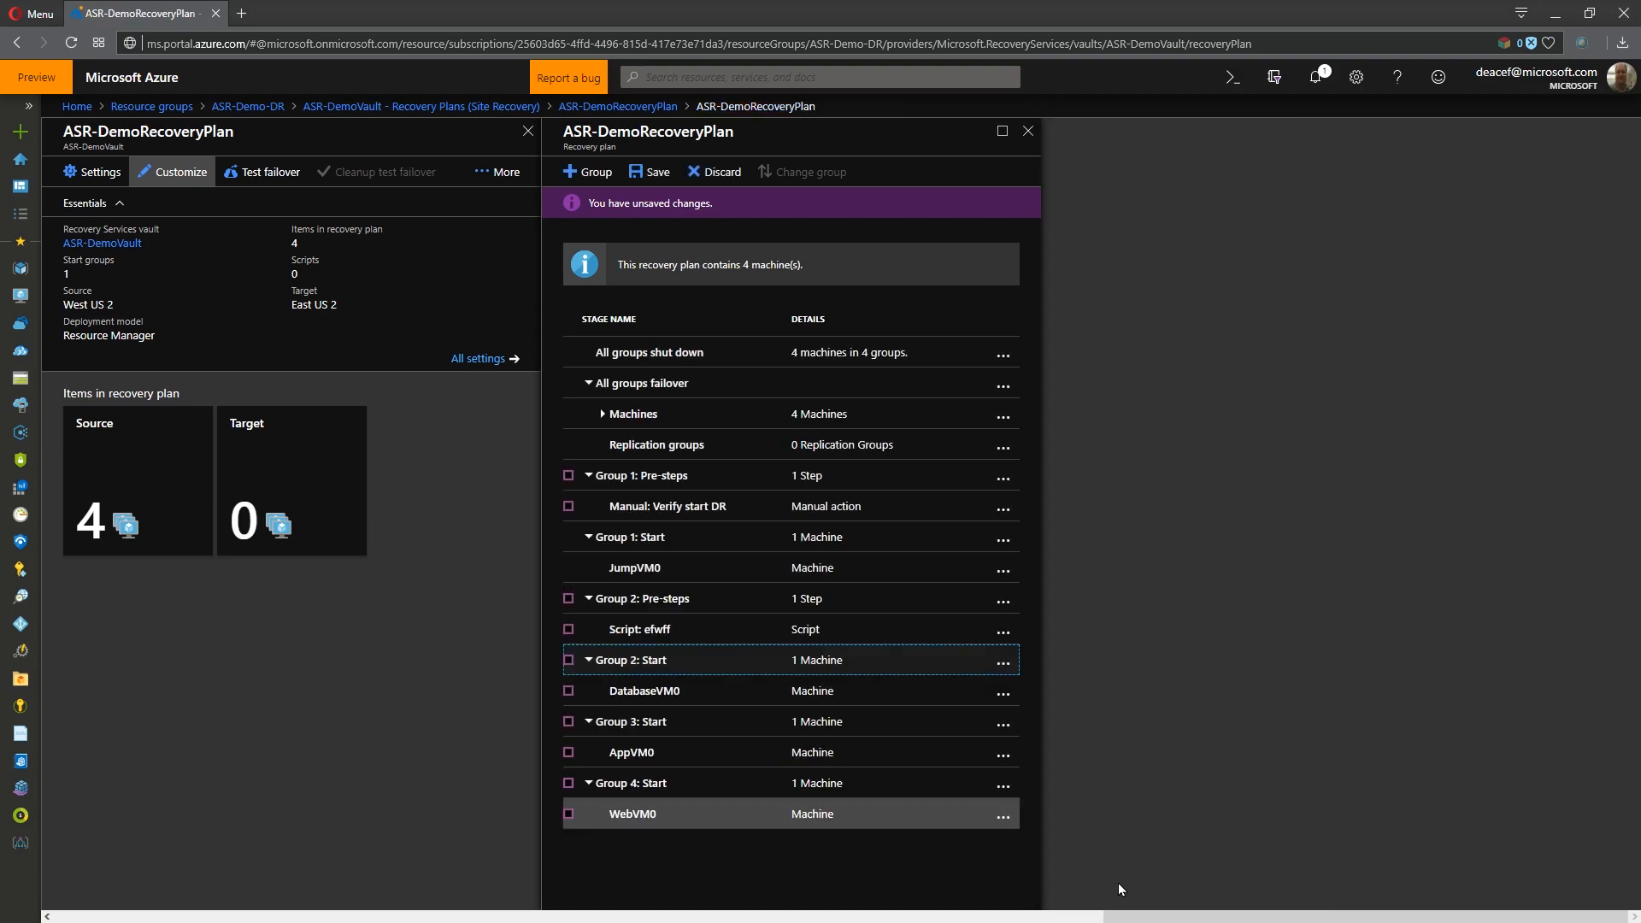
- Save the customized recovery plan, check the Group 1 pre-steps, and close the customization view
left_click(656, 171)
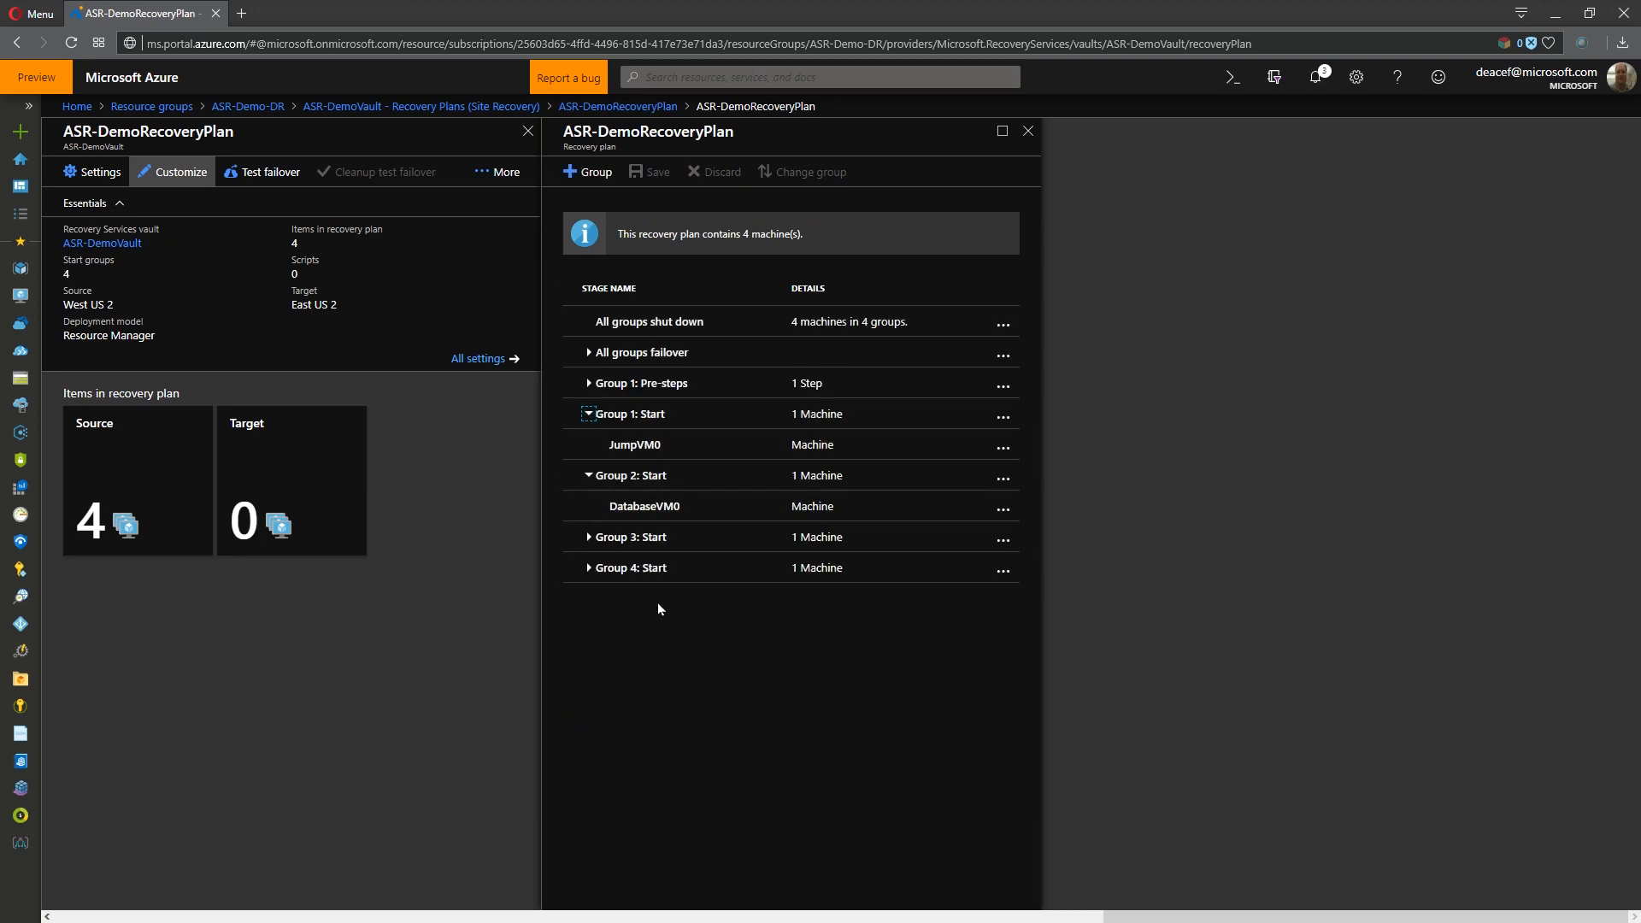
left_click(590, 386)
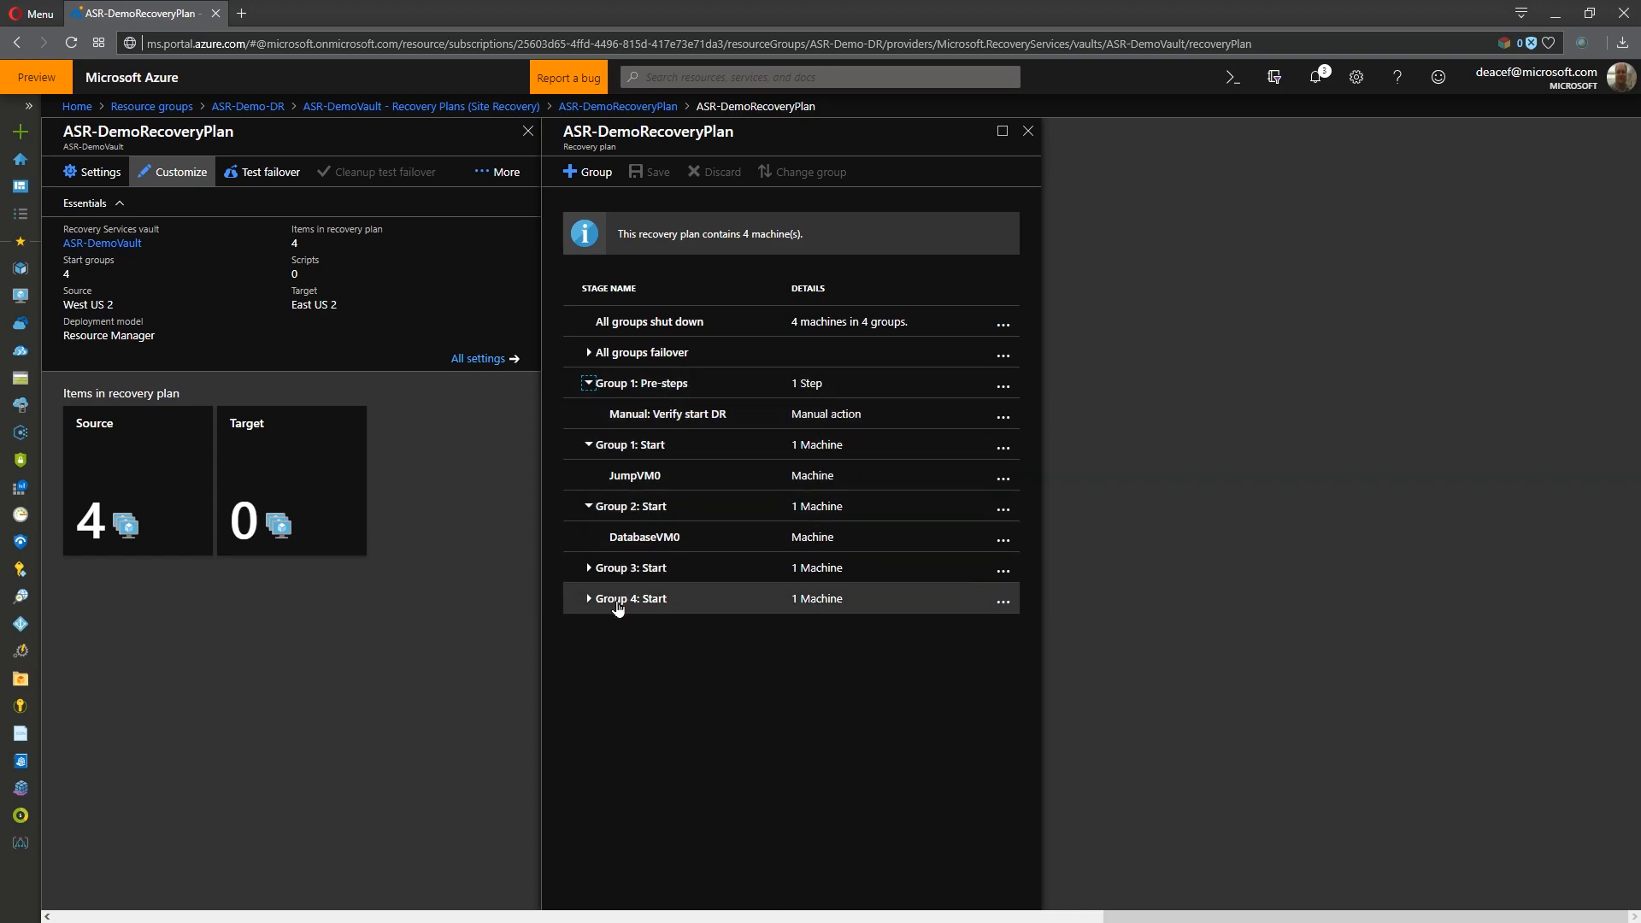
left_click(1029, 133)
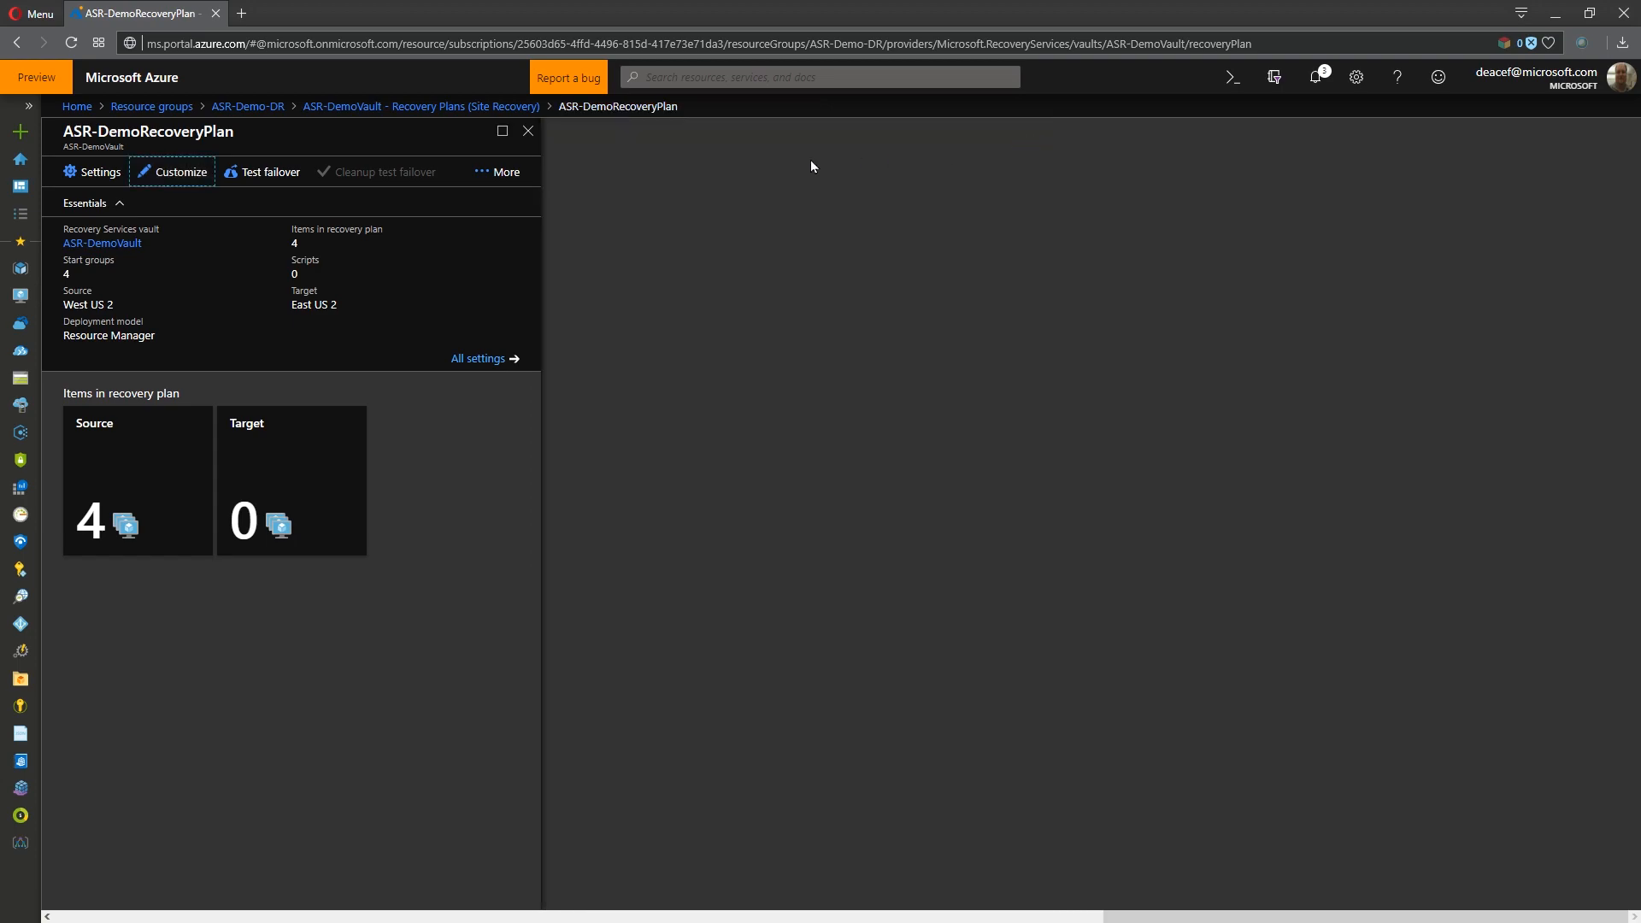
- Review the recovery plan's failover commands, the vault's Site Recovery jobs and the replication overview of JumpVM0
left_click(492, 172)
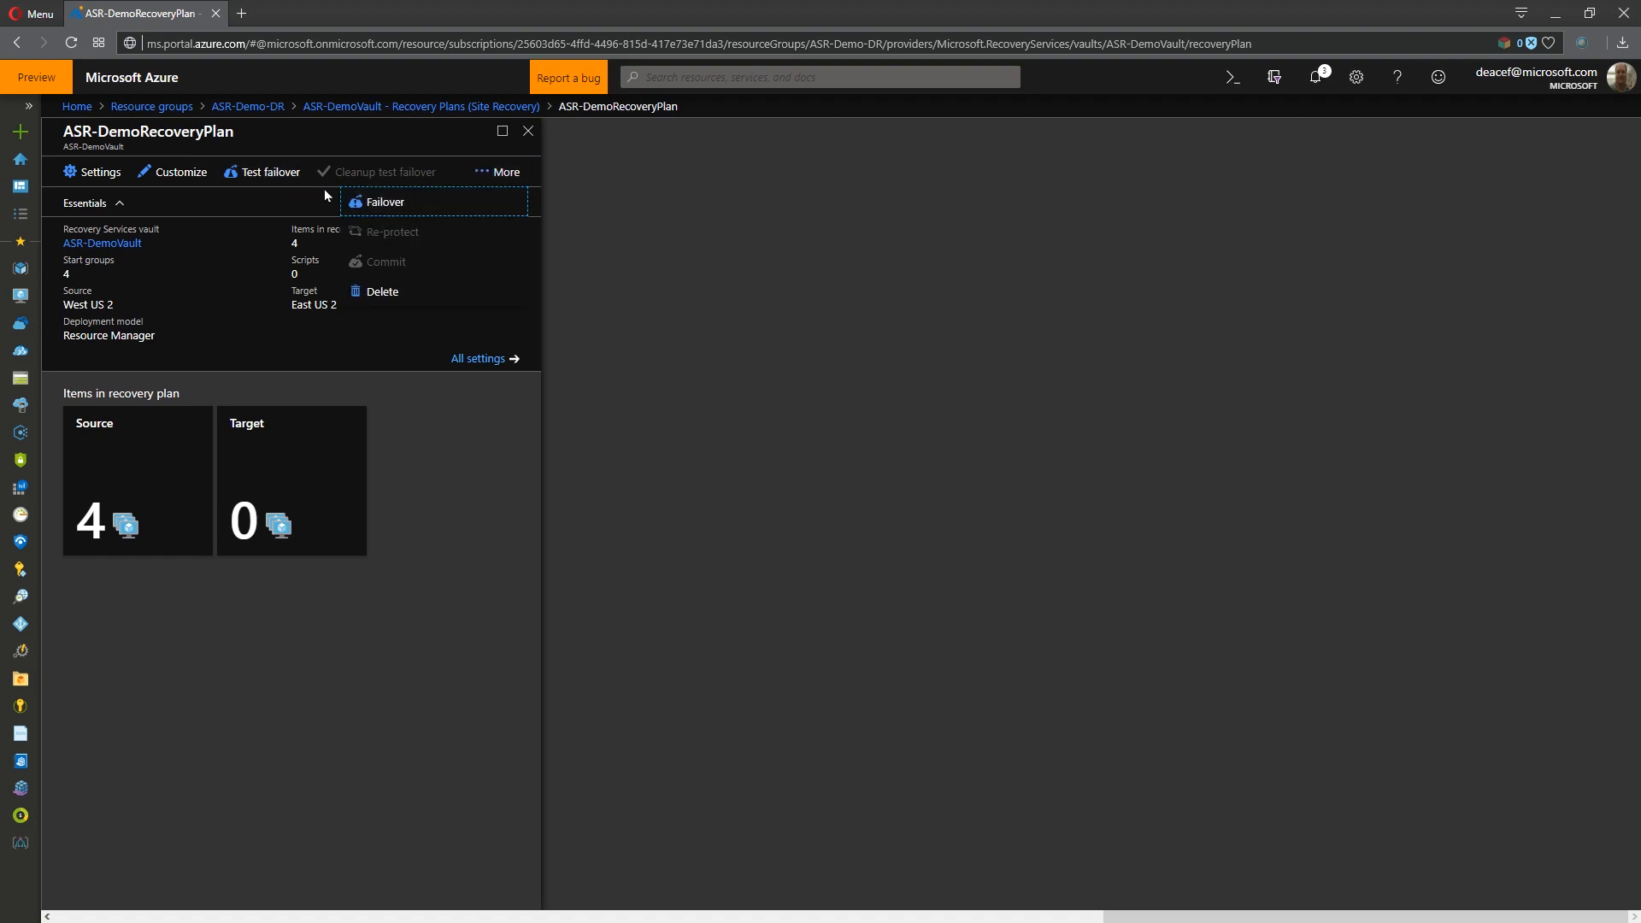
left_click(424, 106)
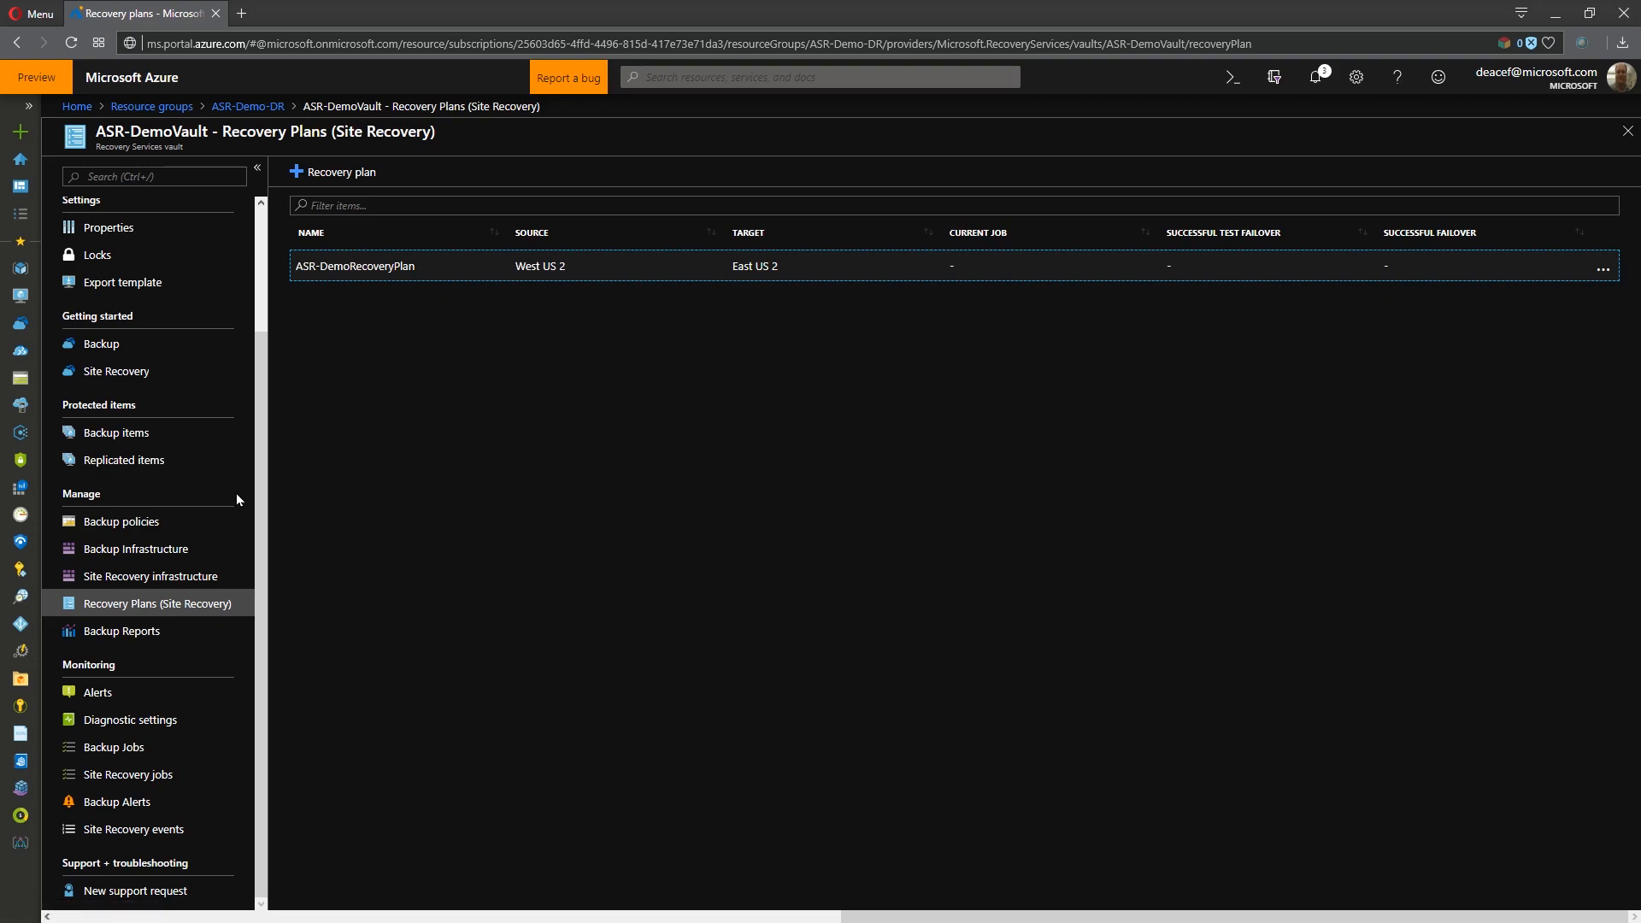
left_click(128, 775)
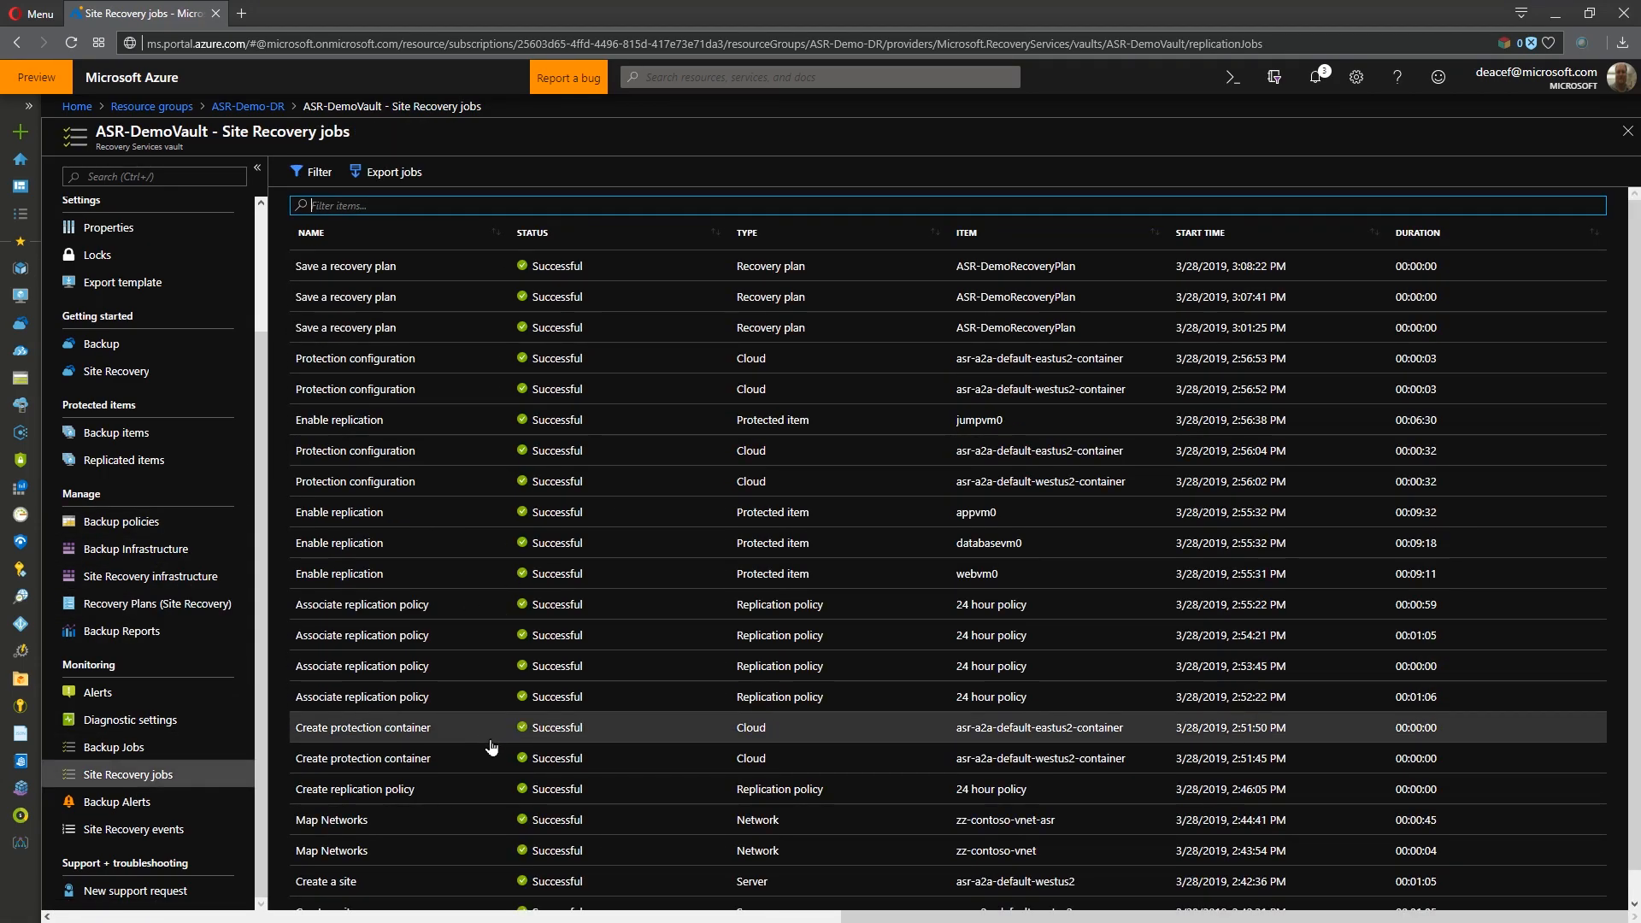
left_click(124, 460)
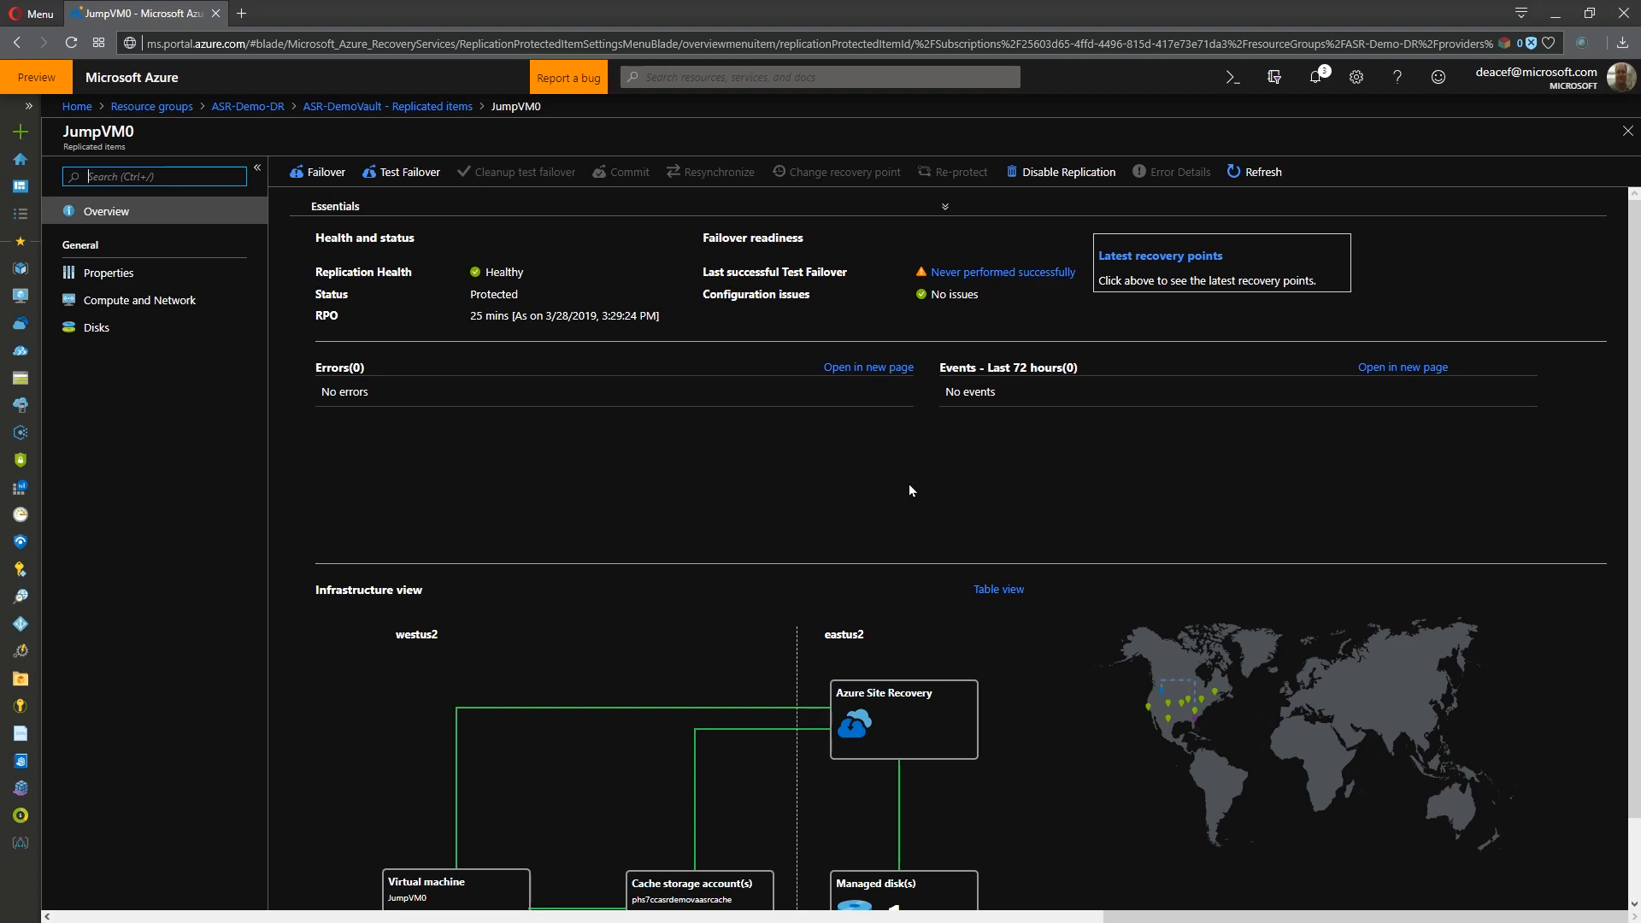
left_click(348, 109)
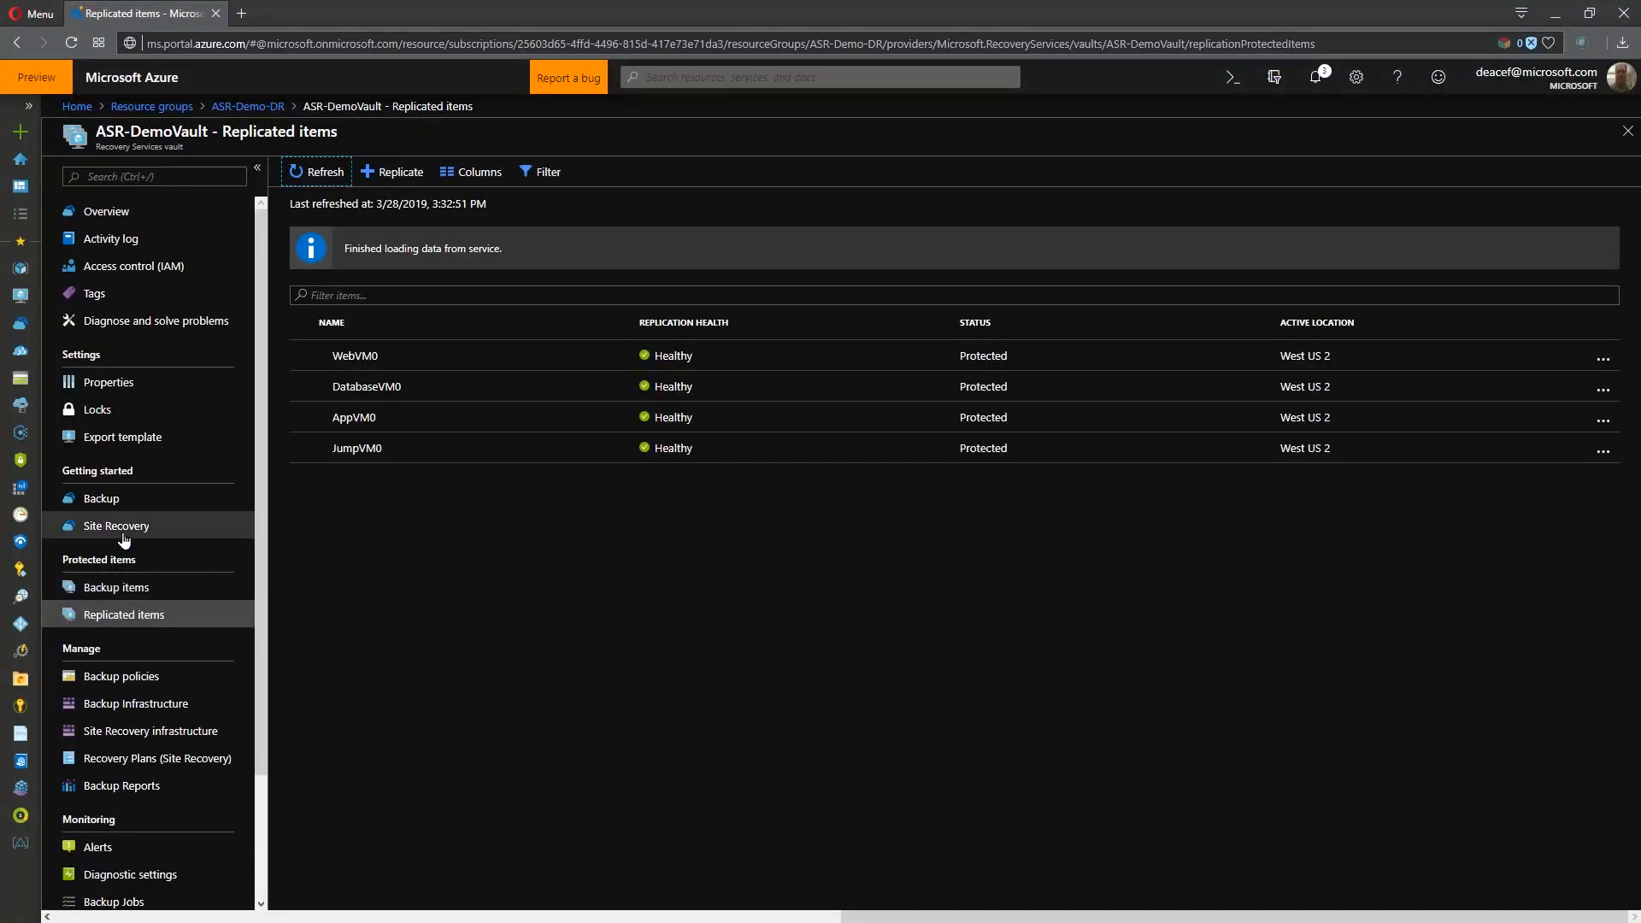
- Start a test failover of ASR-DemoRecoveryPlan with the Latest processed (low RTO) recovery point and the zz-Contoso-vNET-asr virtual network
scroll(124, 540, "down", 1)
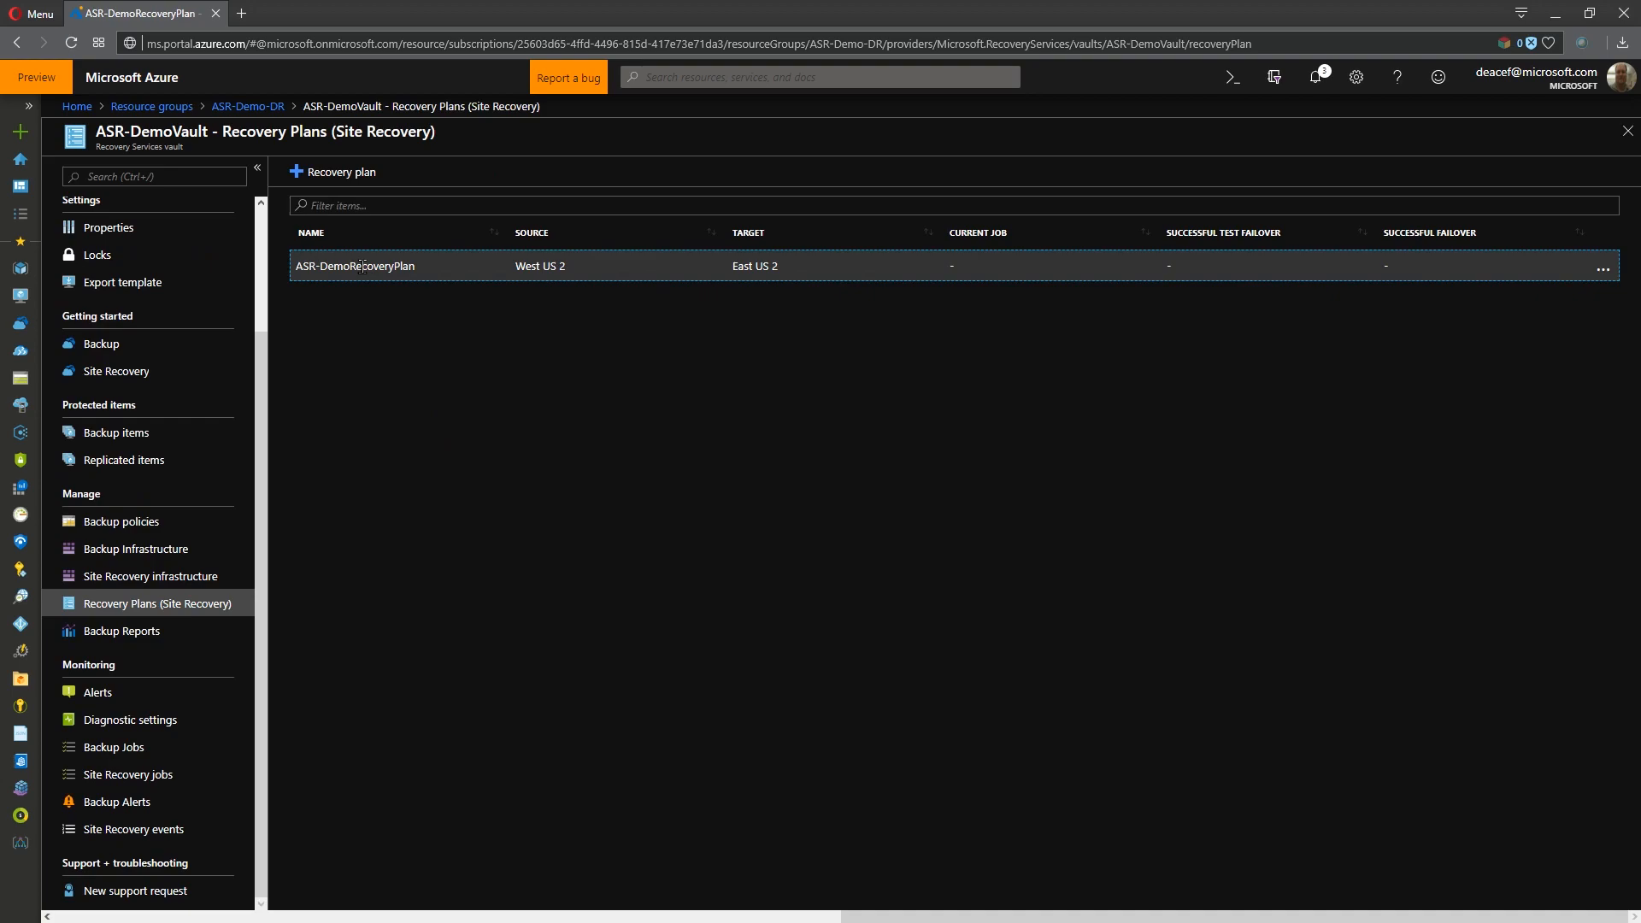
left_click(376, 270)
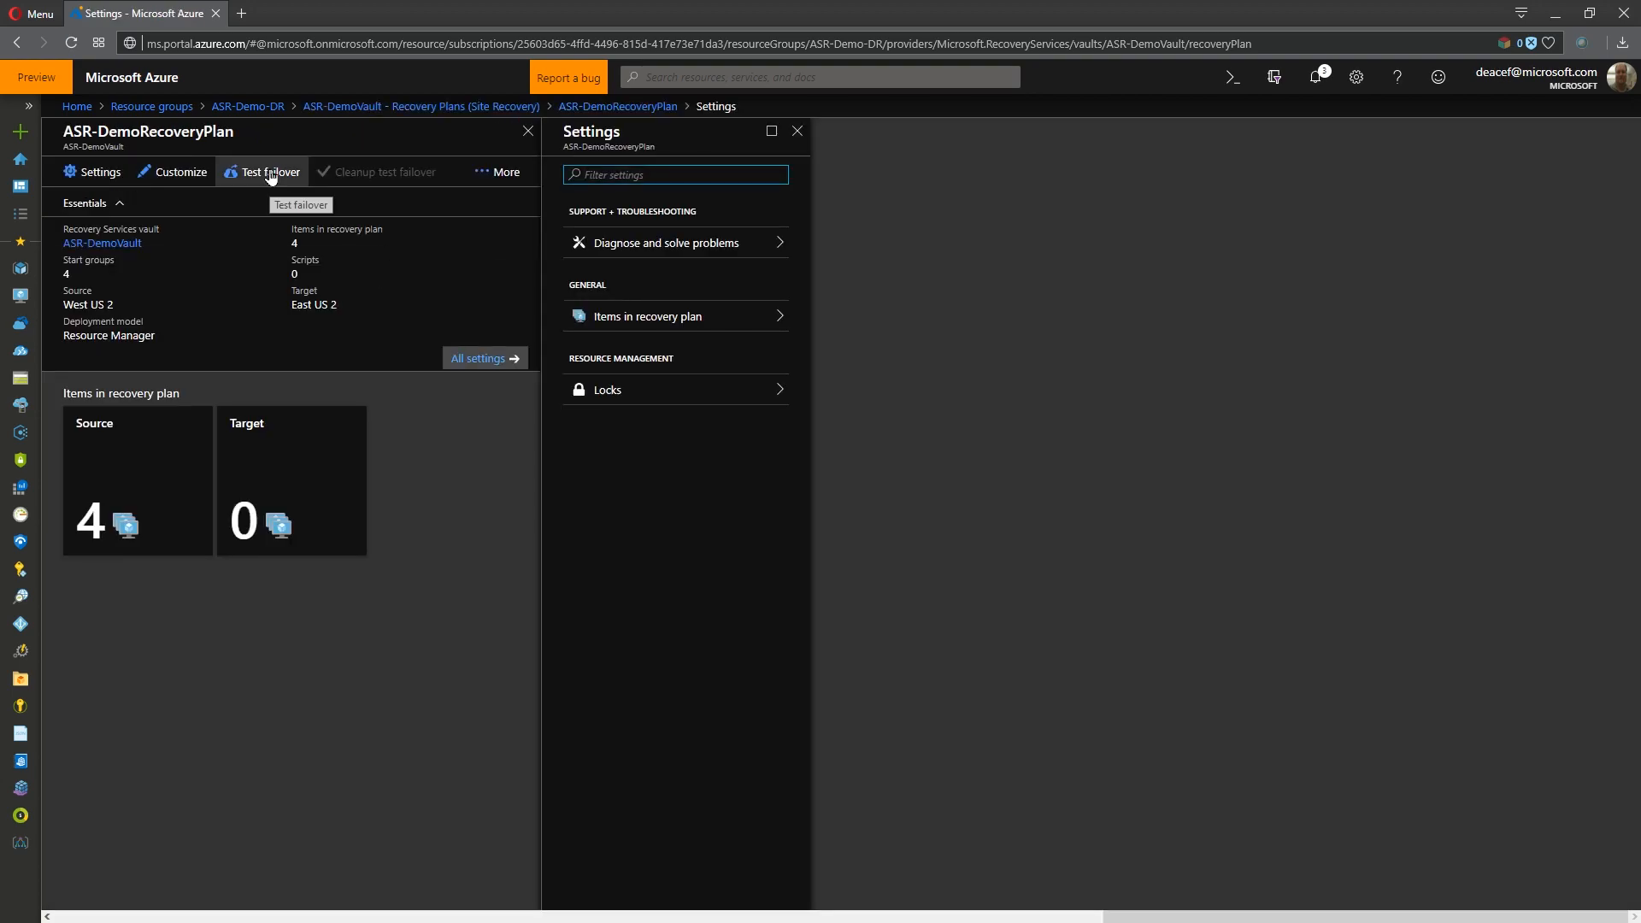
left_click(499, 172)
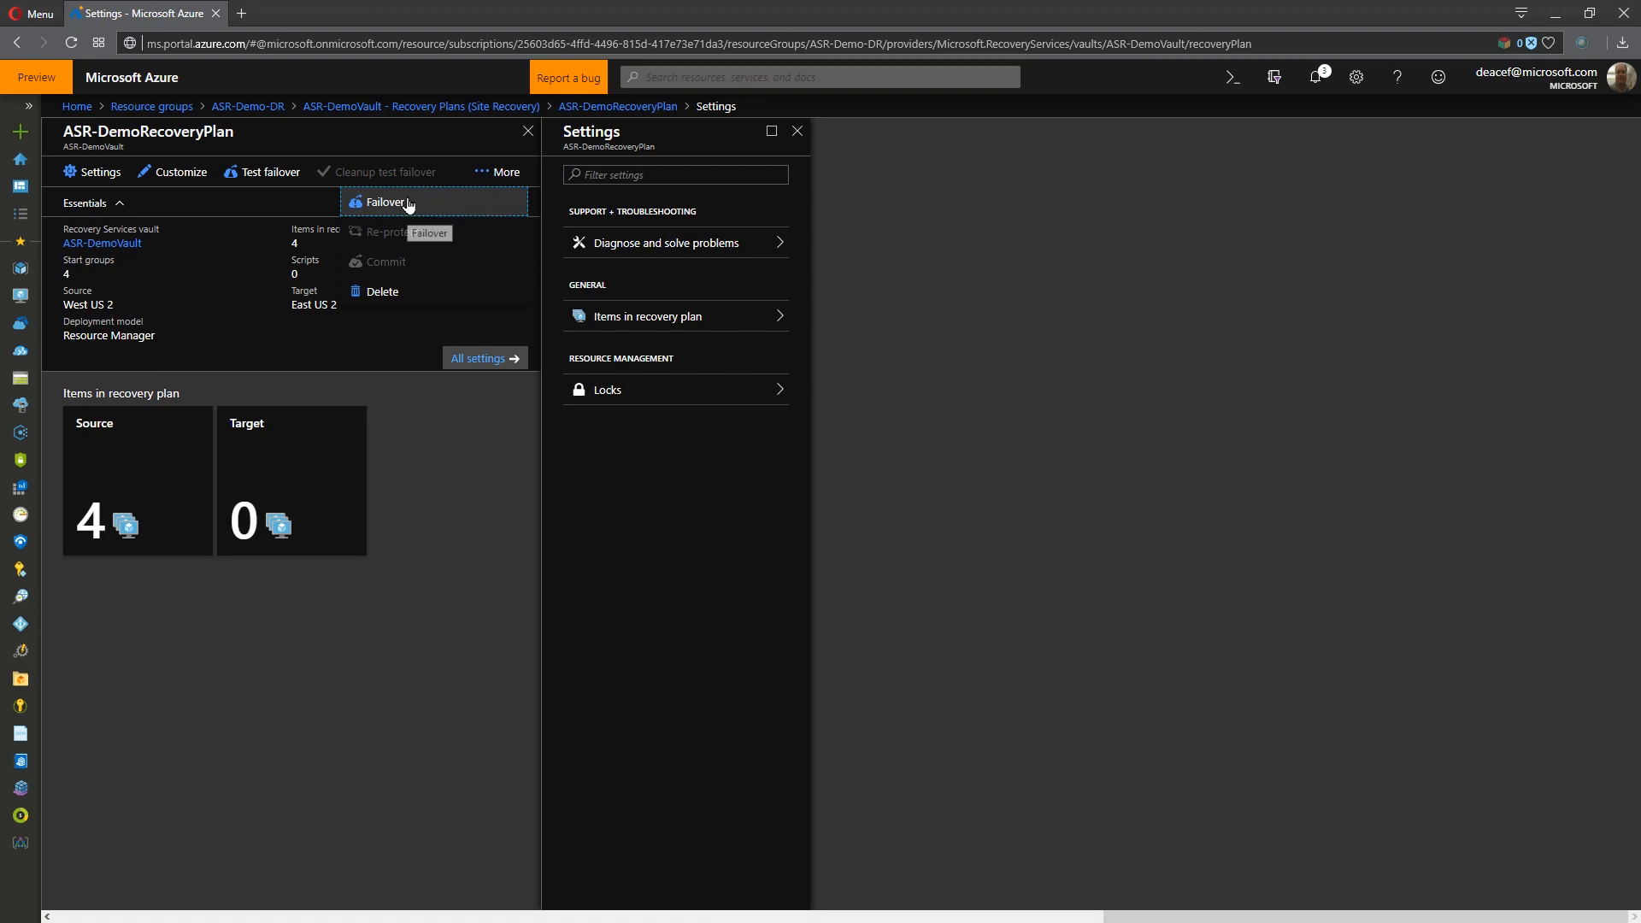
left_click(271, 175)
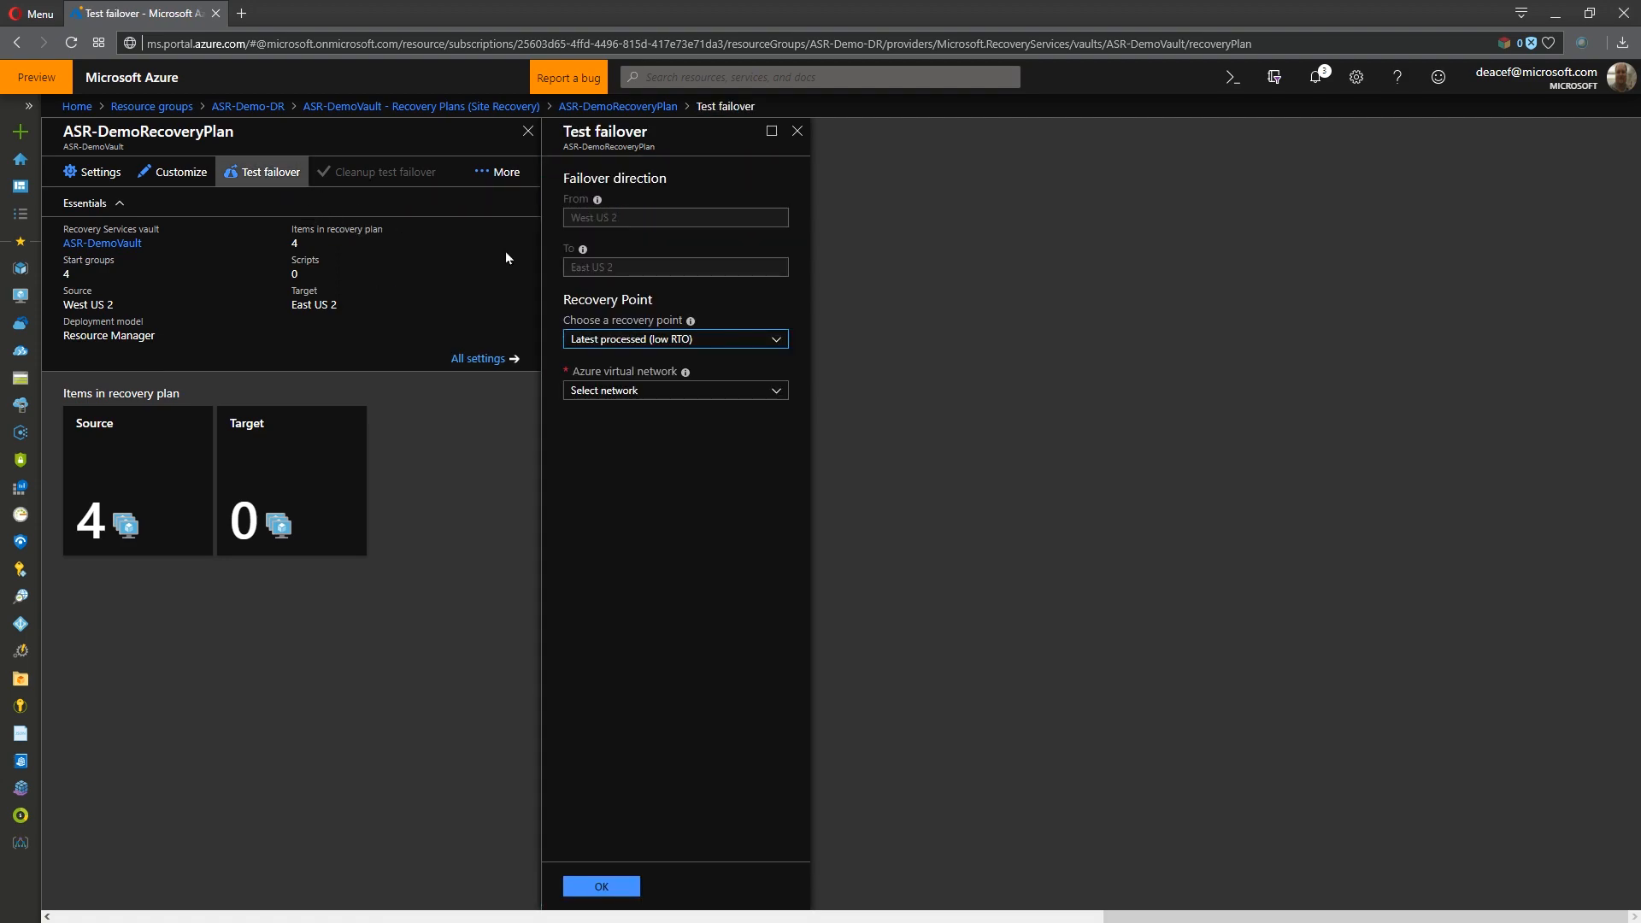
left_click(706, 344)
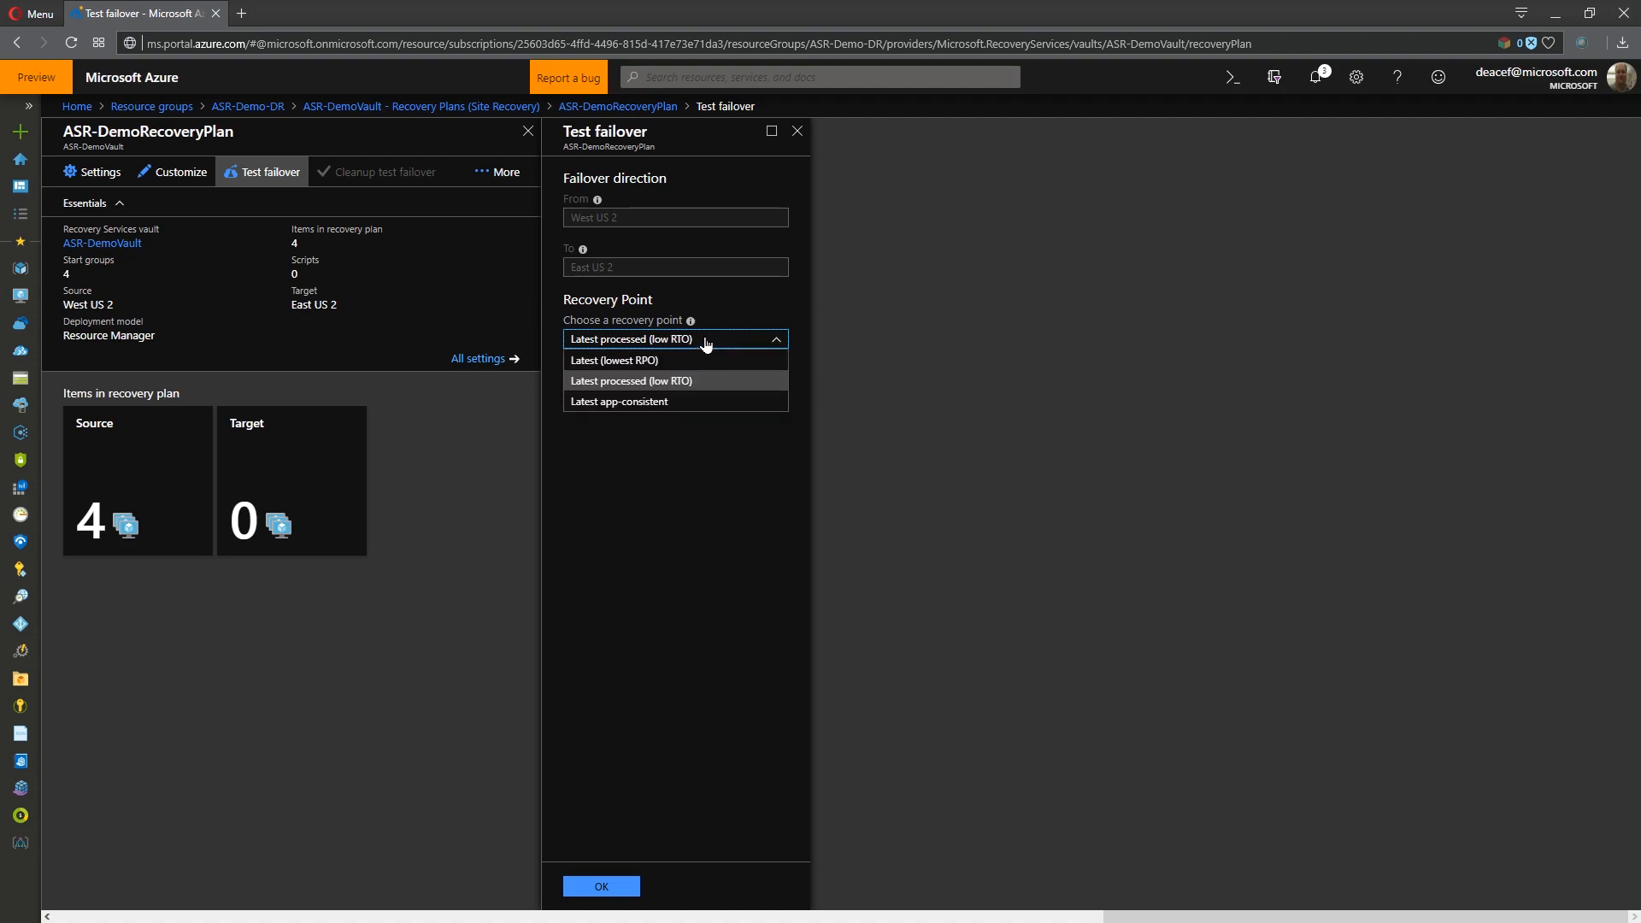
left_click(700, 381)
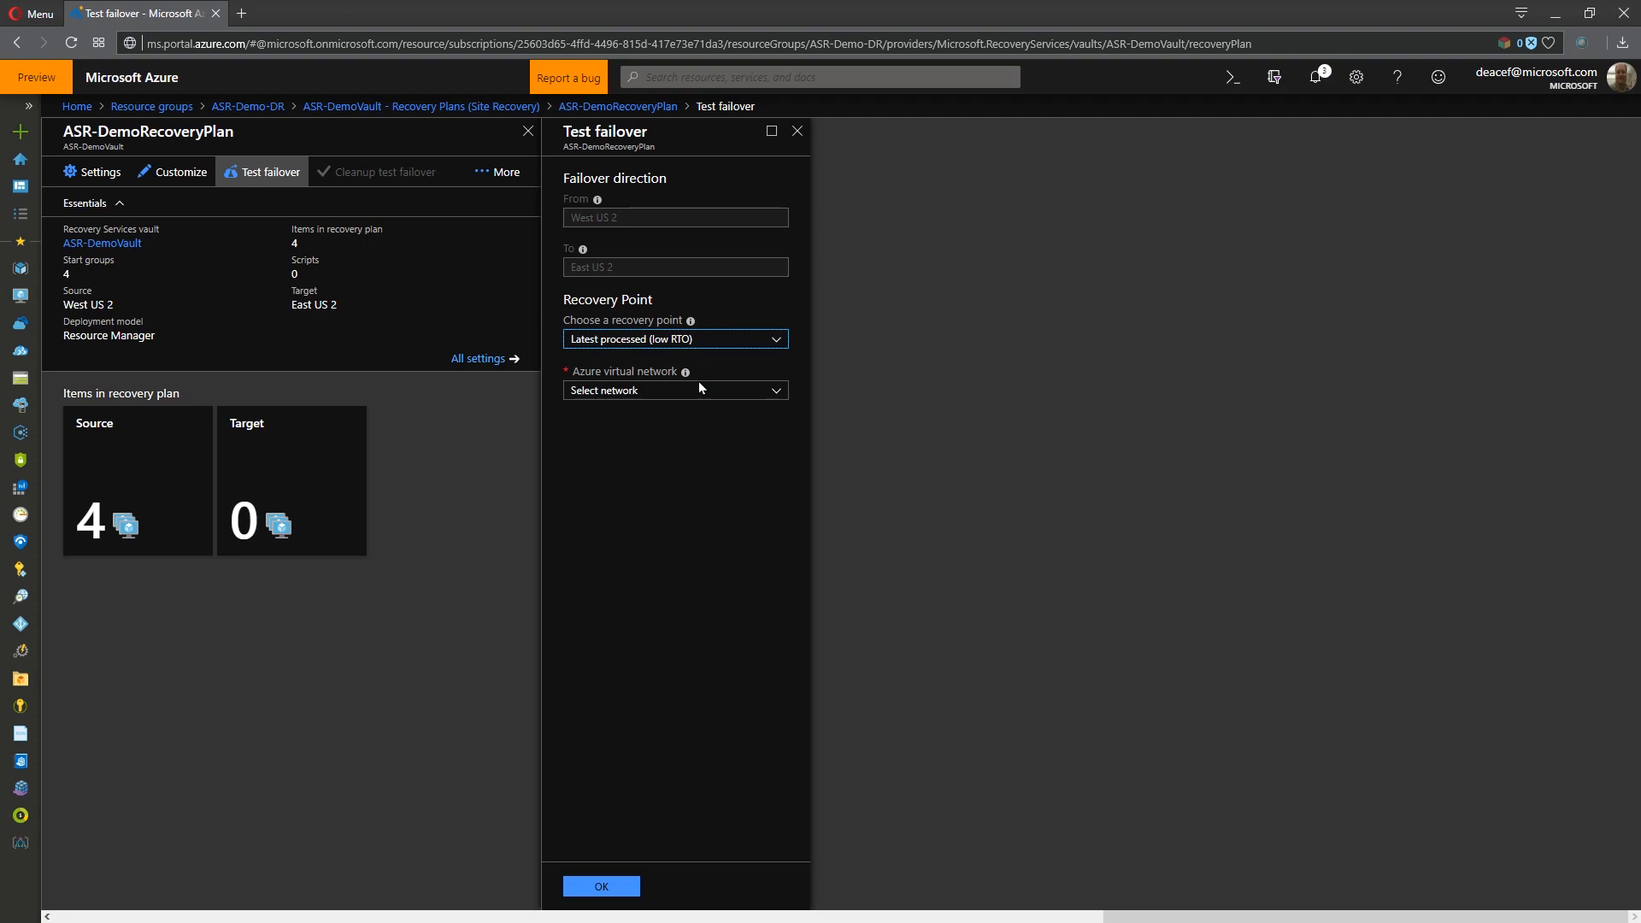
left_click(657, 391)
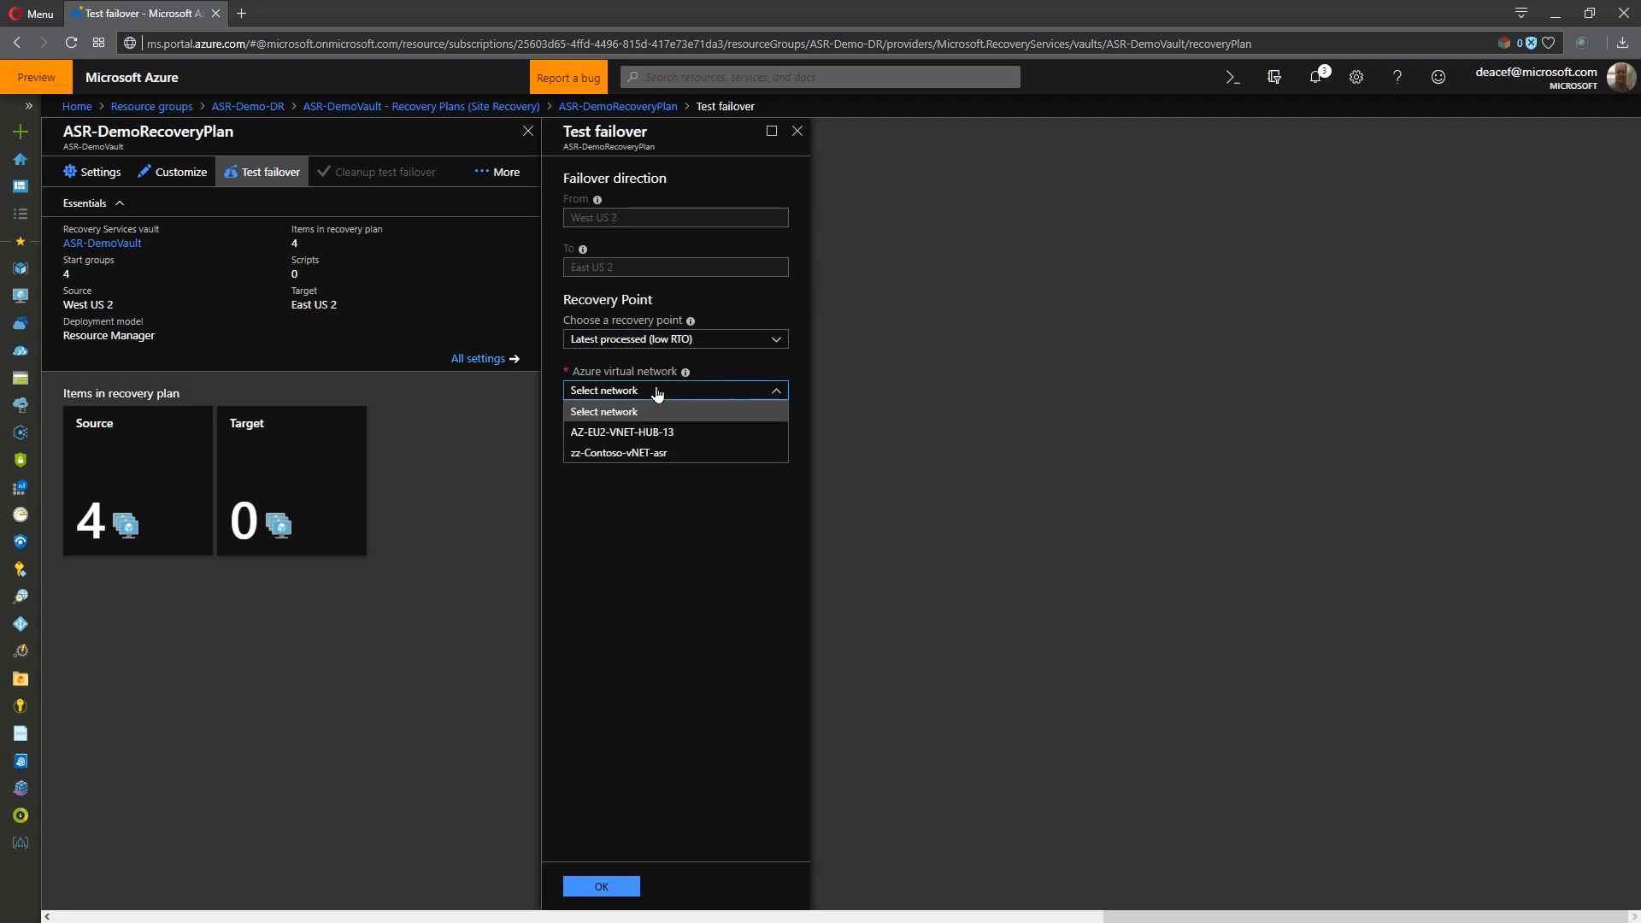
left_click(652, 453)
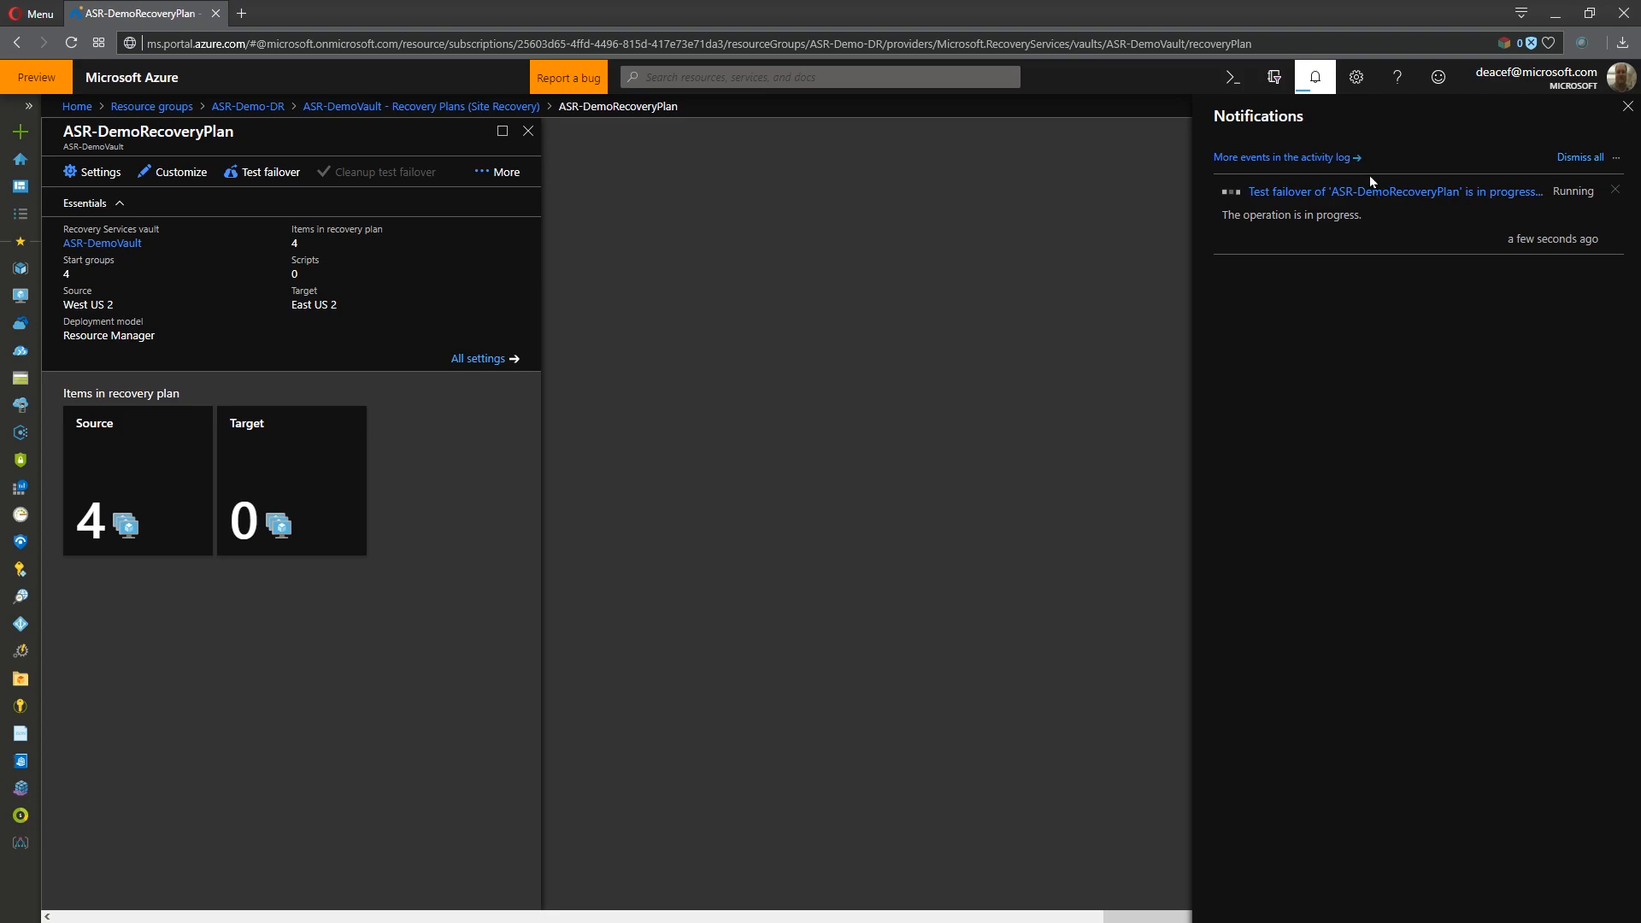
- Open the running test failover job from the notifications and expand the failover stage and every group to examine their progress
left_click(1316, 77)
left_click(1316, 76)
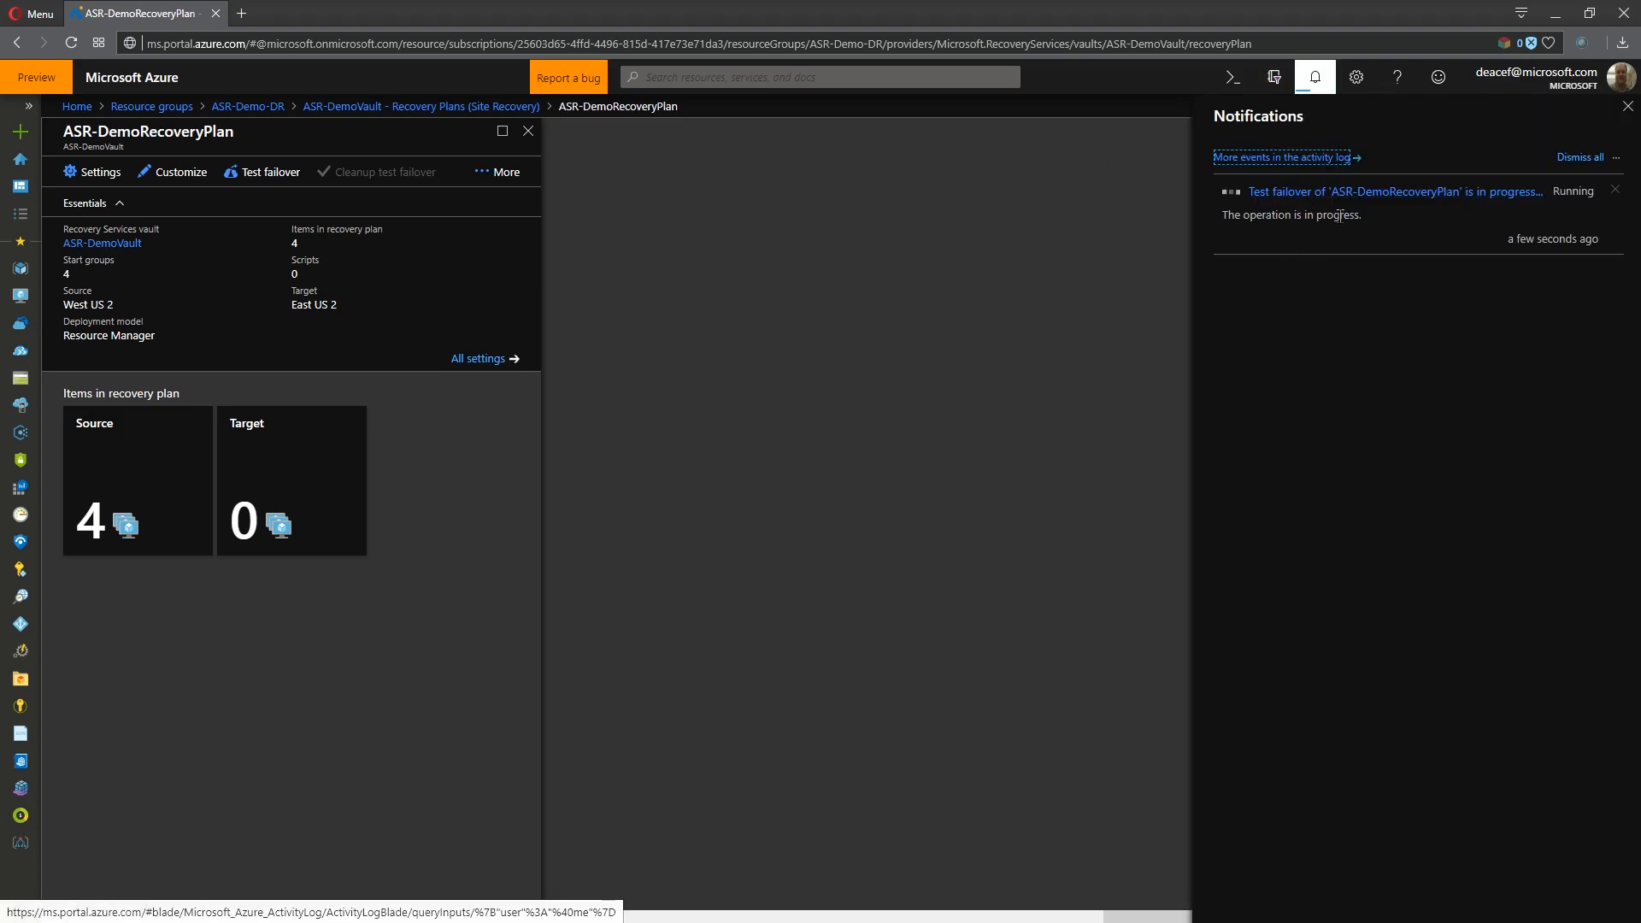
left_click(1339, 214)
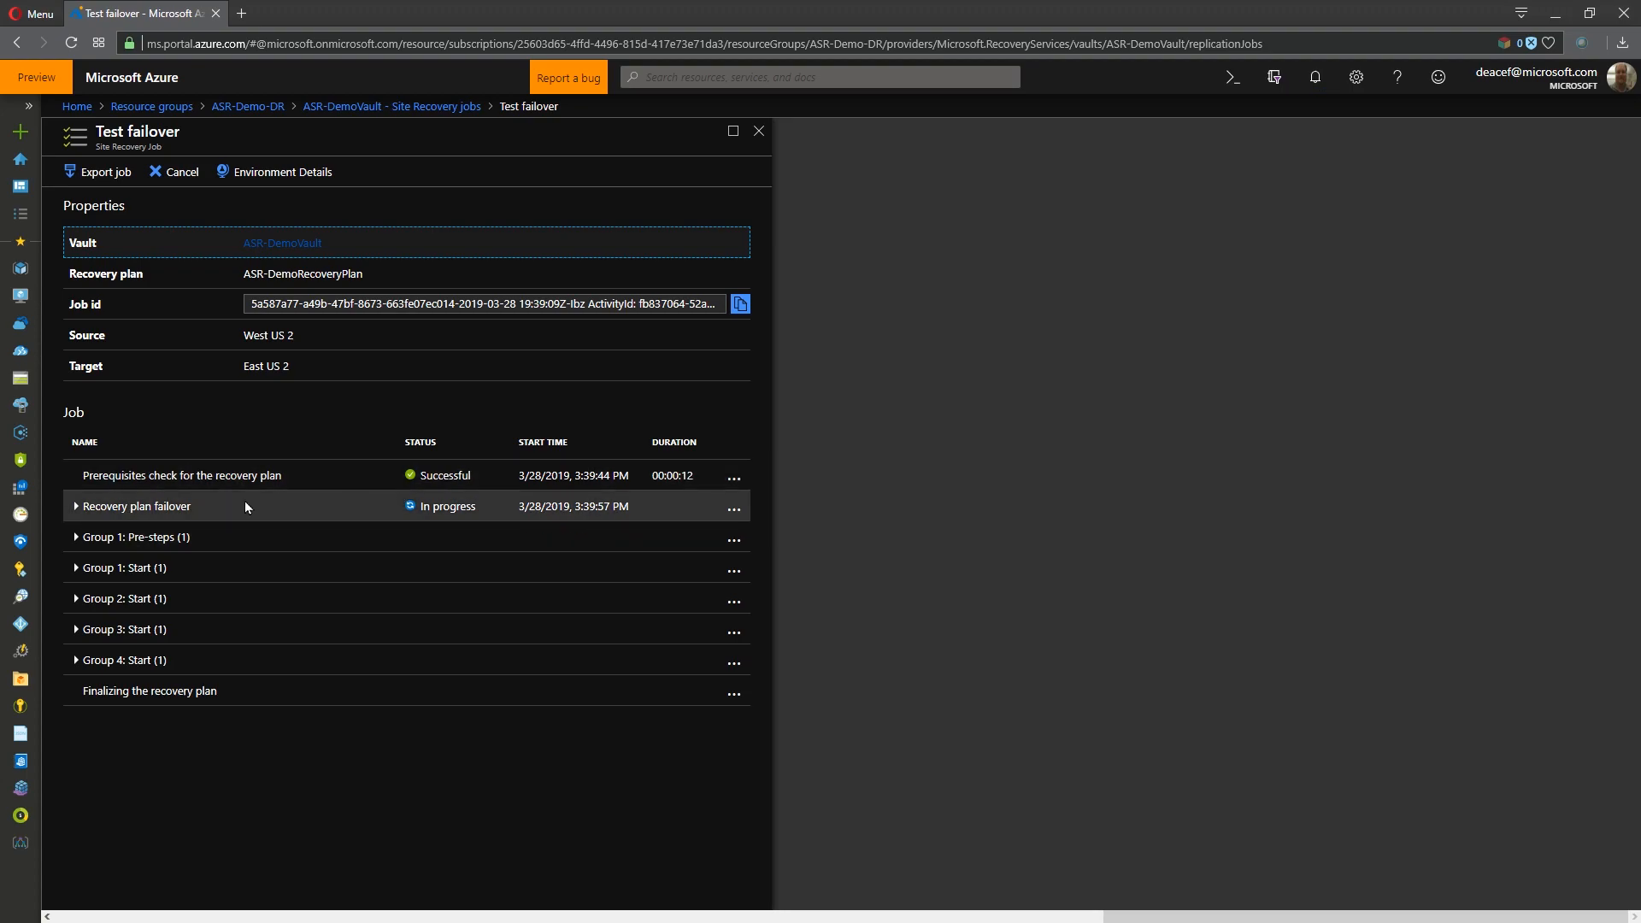
left_click(75, 661)
left_click(75, 630)
left_click(76, 600)
left_click(76, 569)
left_click(76, 537)
left_click(76, 506)
scroll(257, 547, "down", 1)
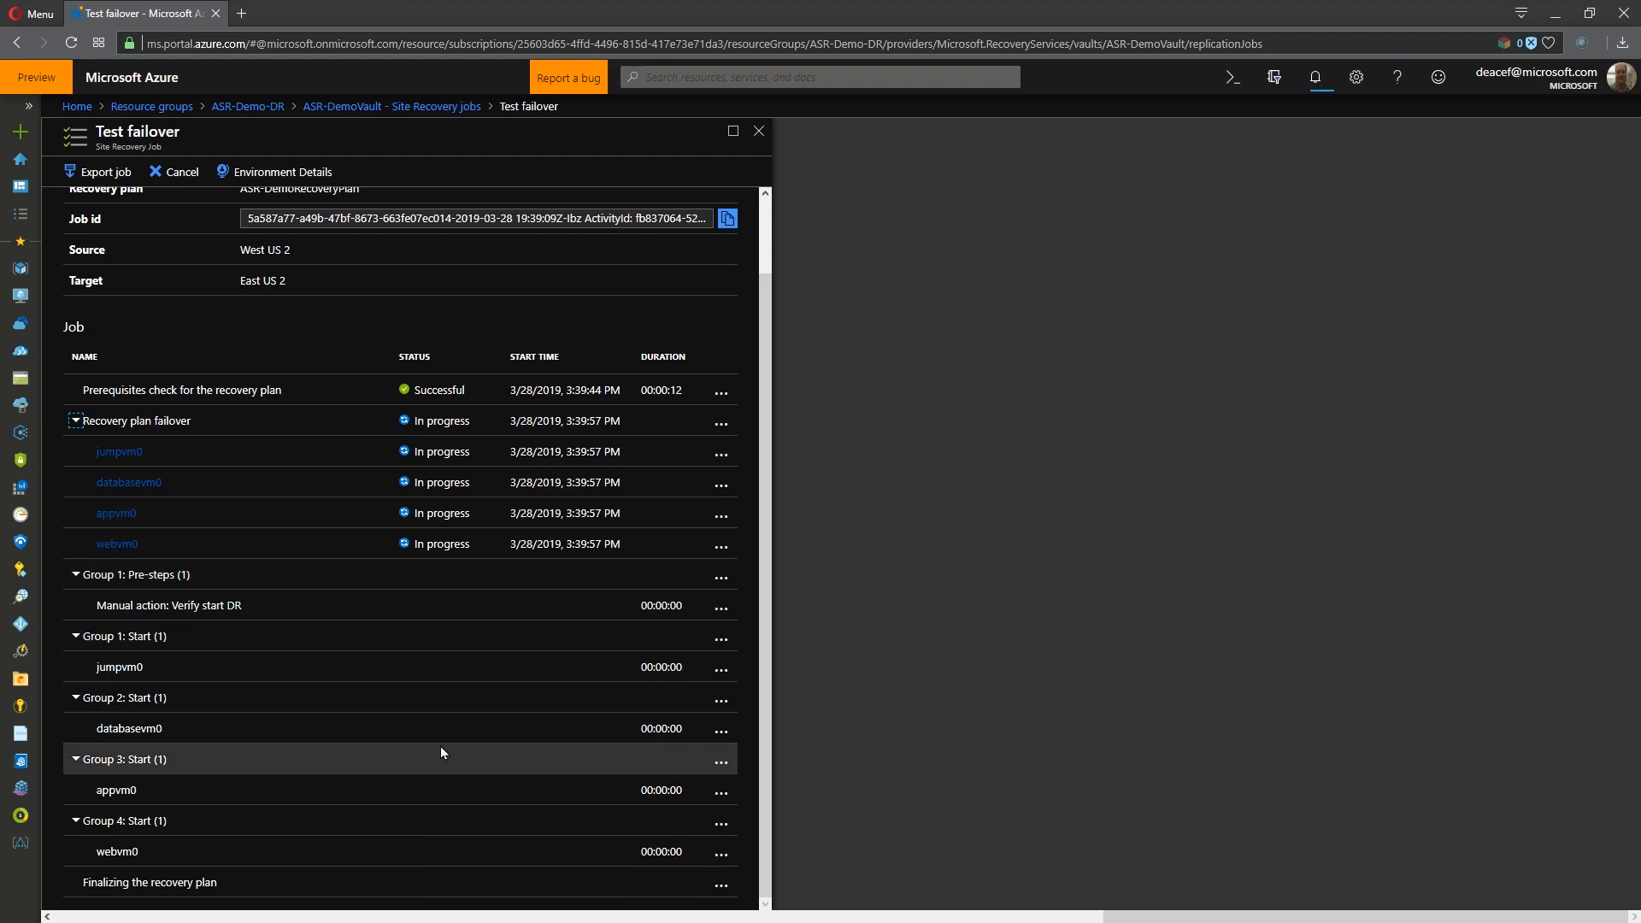
scroll(575, 456, "up", 1)
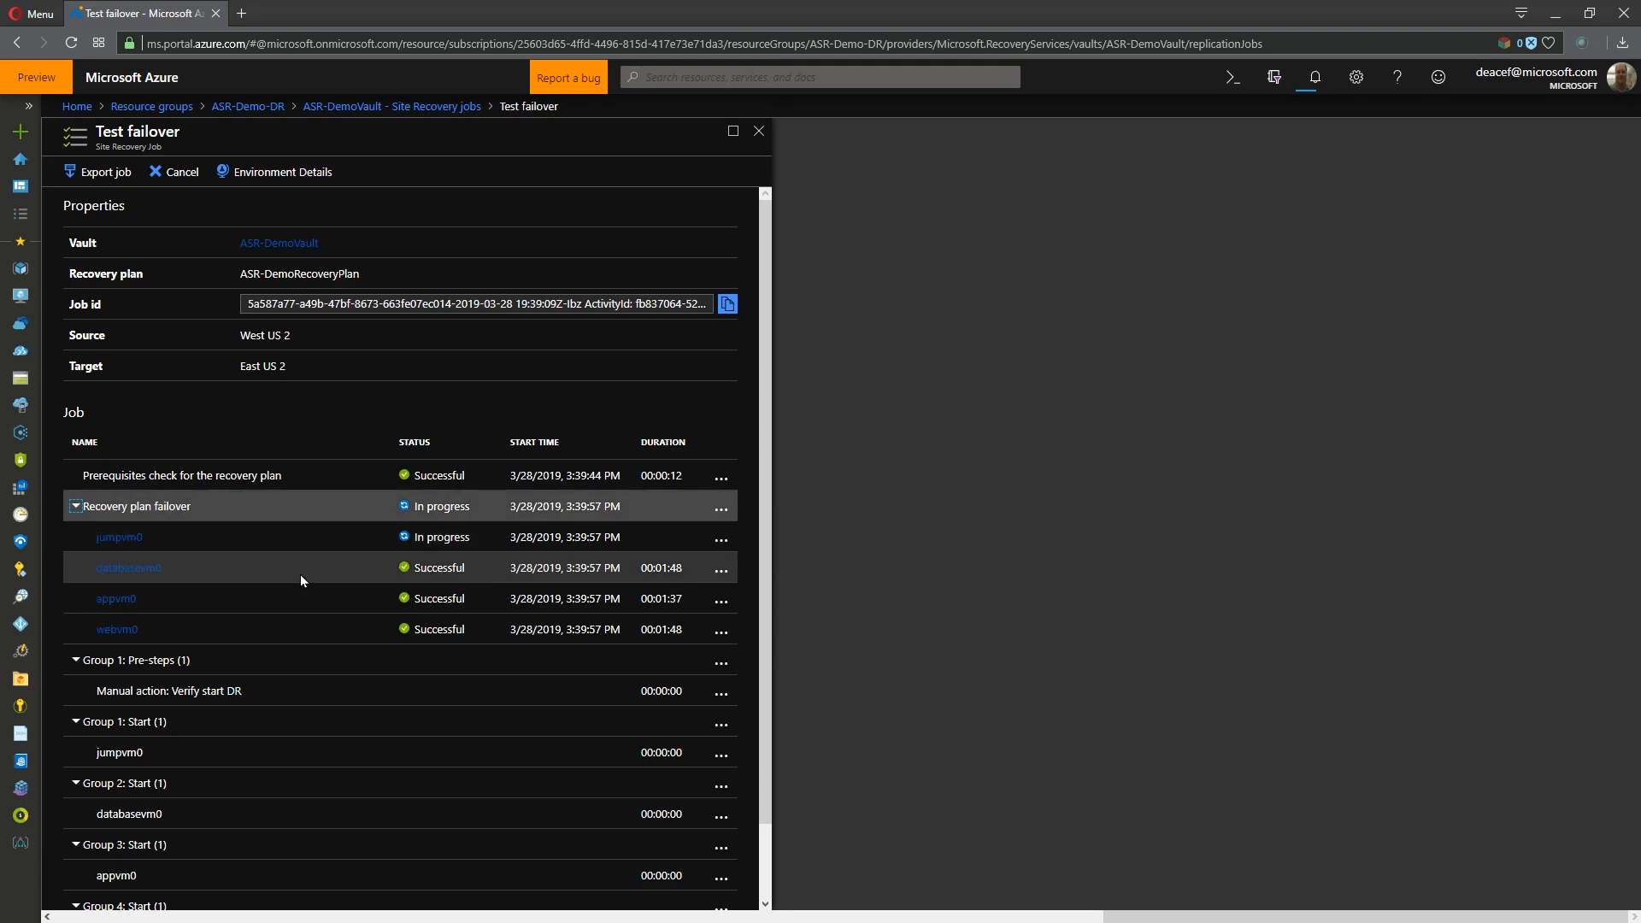
- Inspect the resources in the ASR-Demo-asr resource group and change how they are grouped
left_click(169, 110)
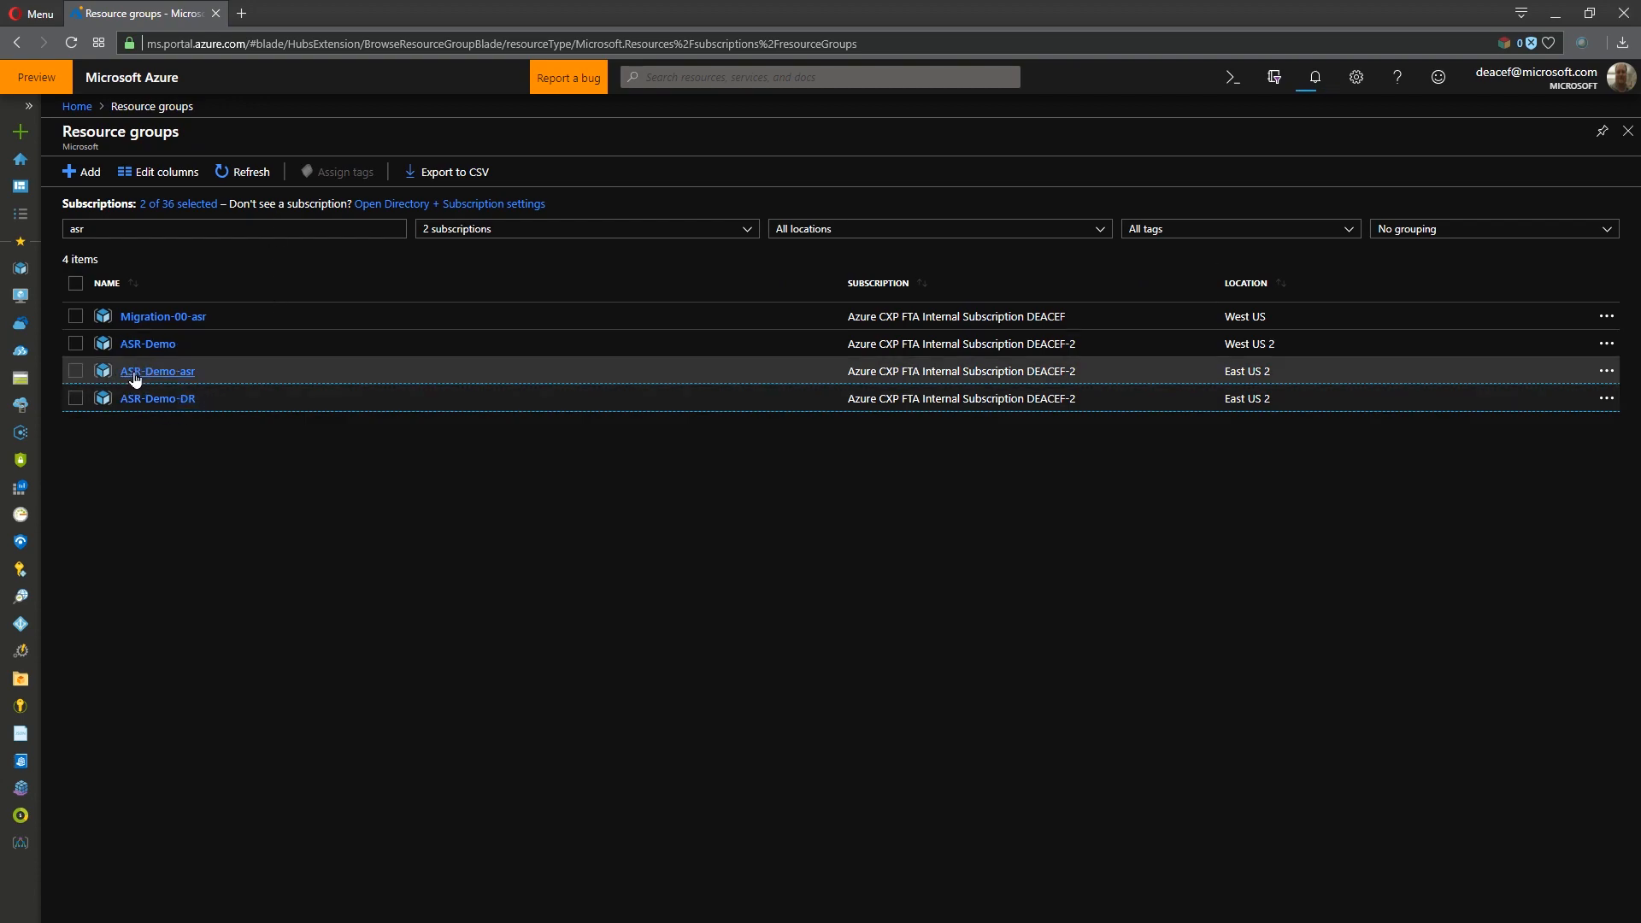
left_click(184, 373)
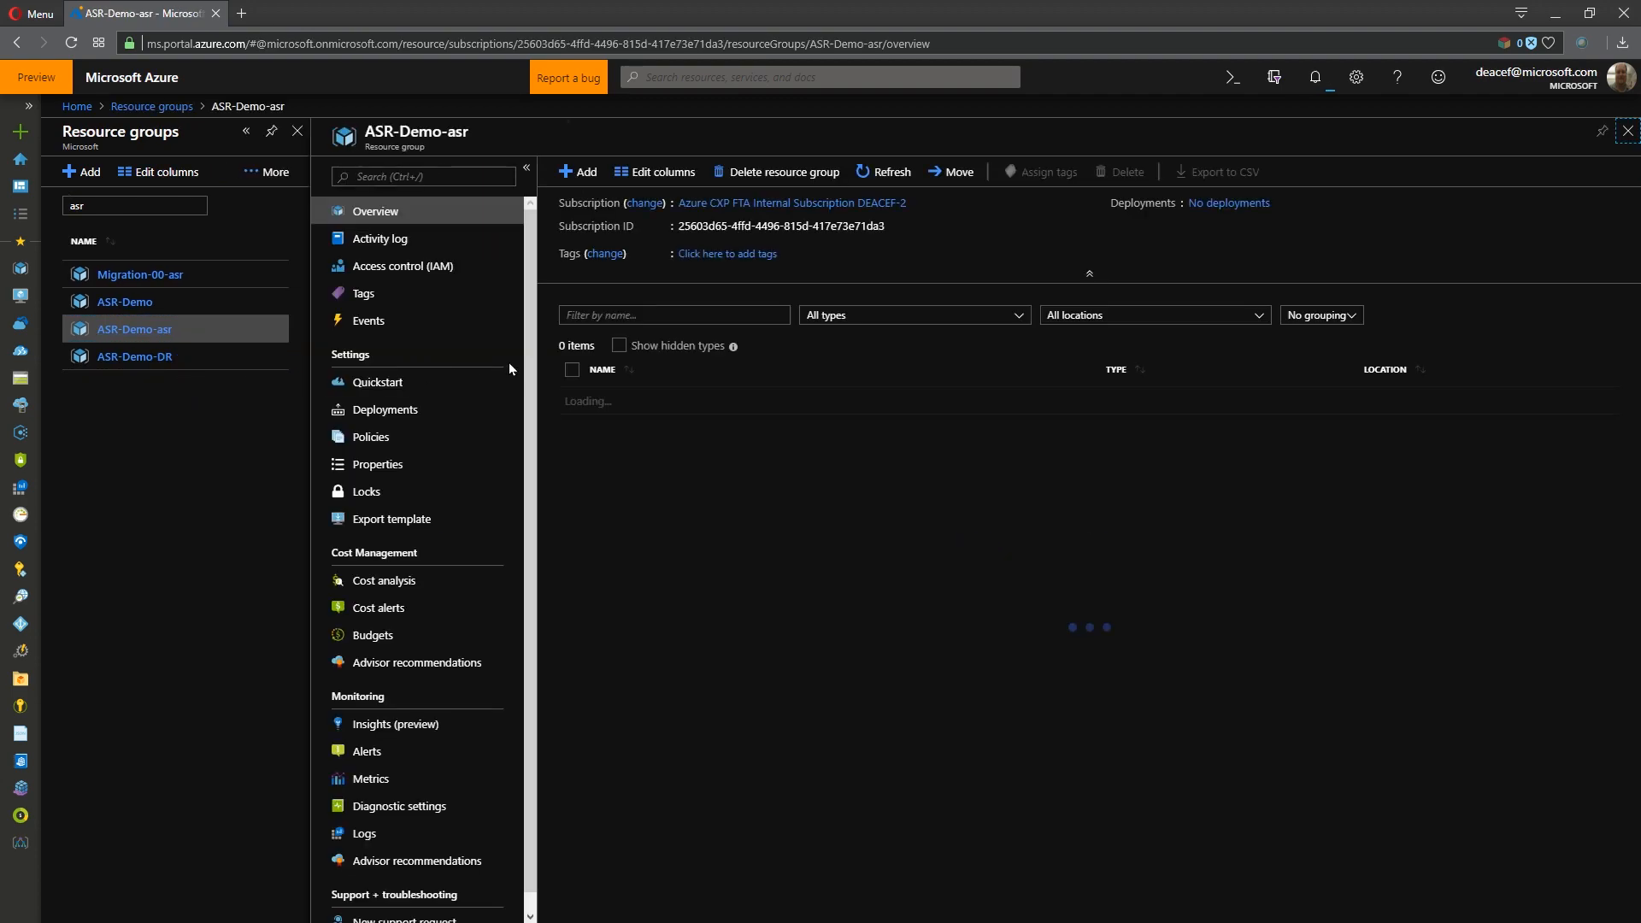
left_click(1330, 323)
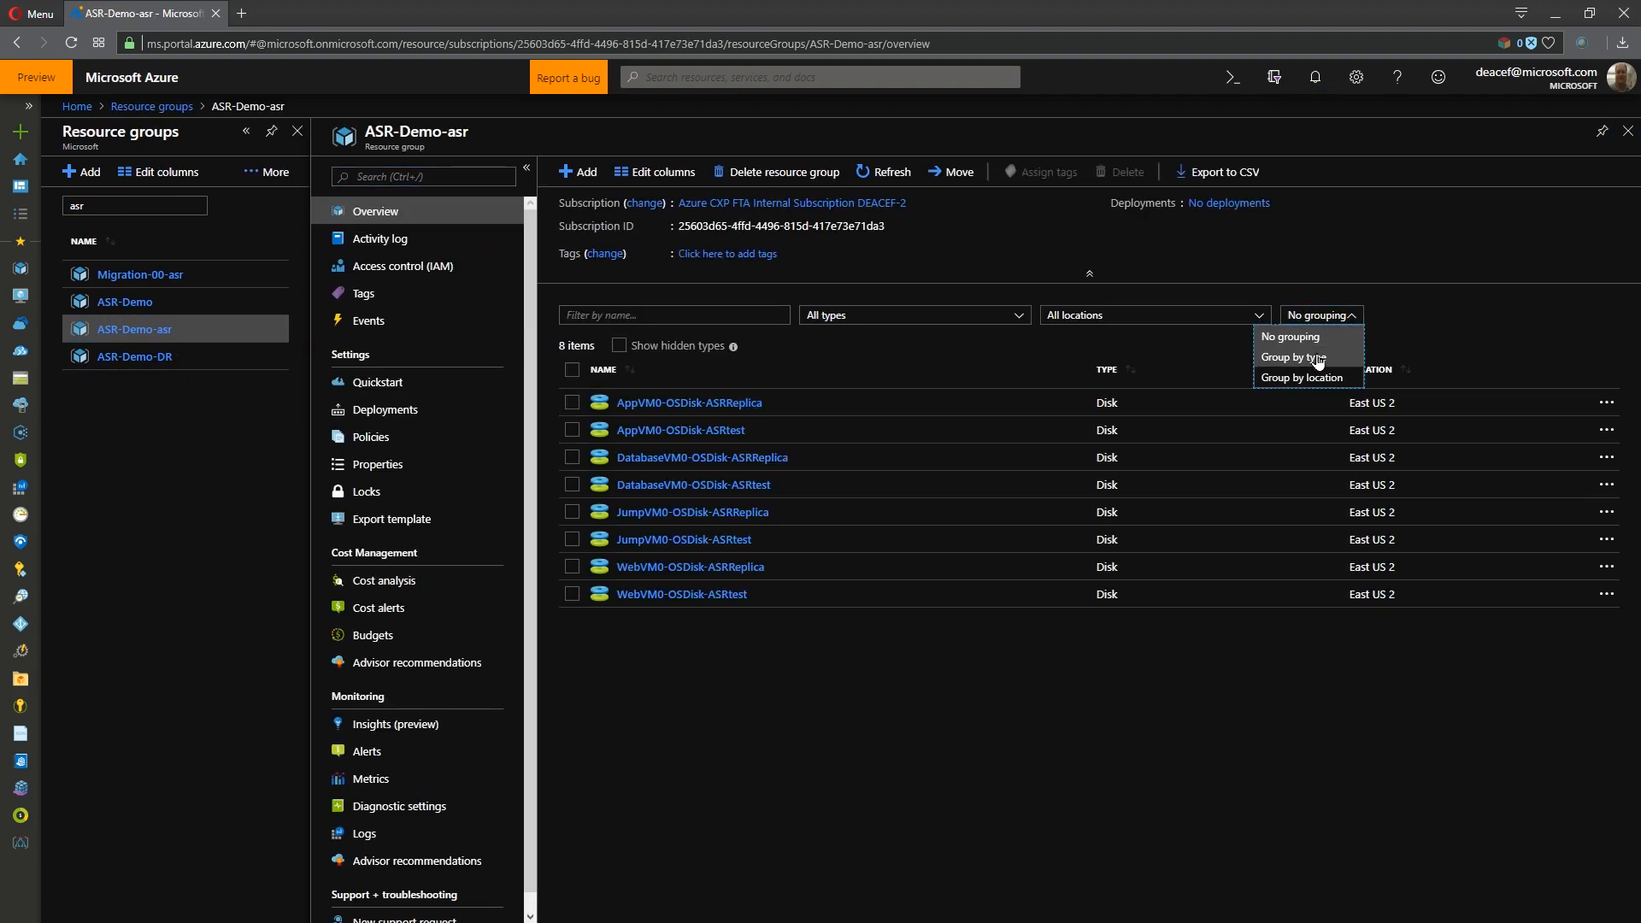
left_click(1321, 376)
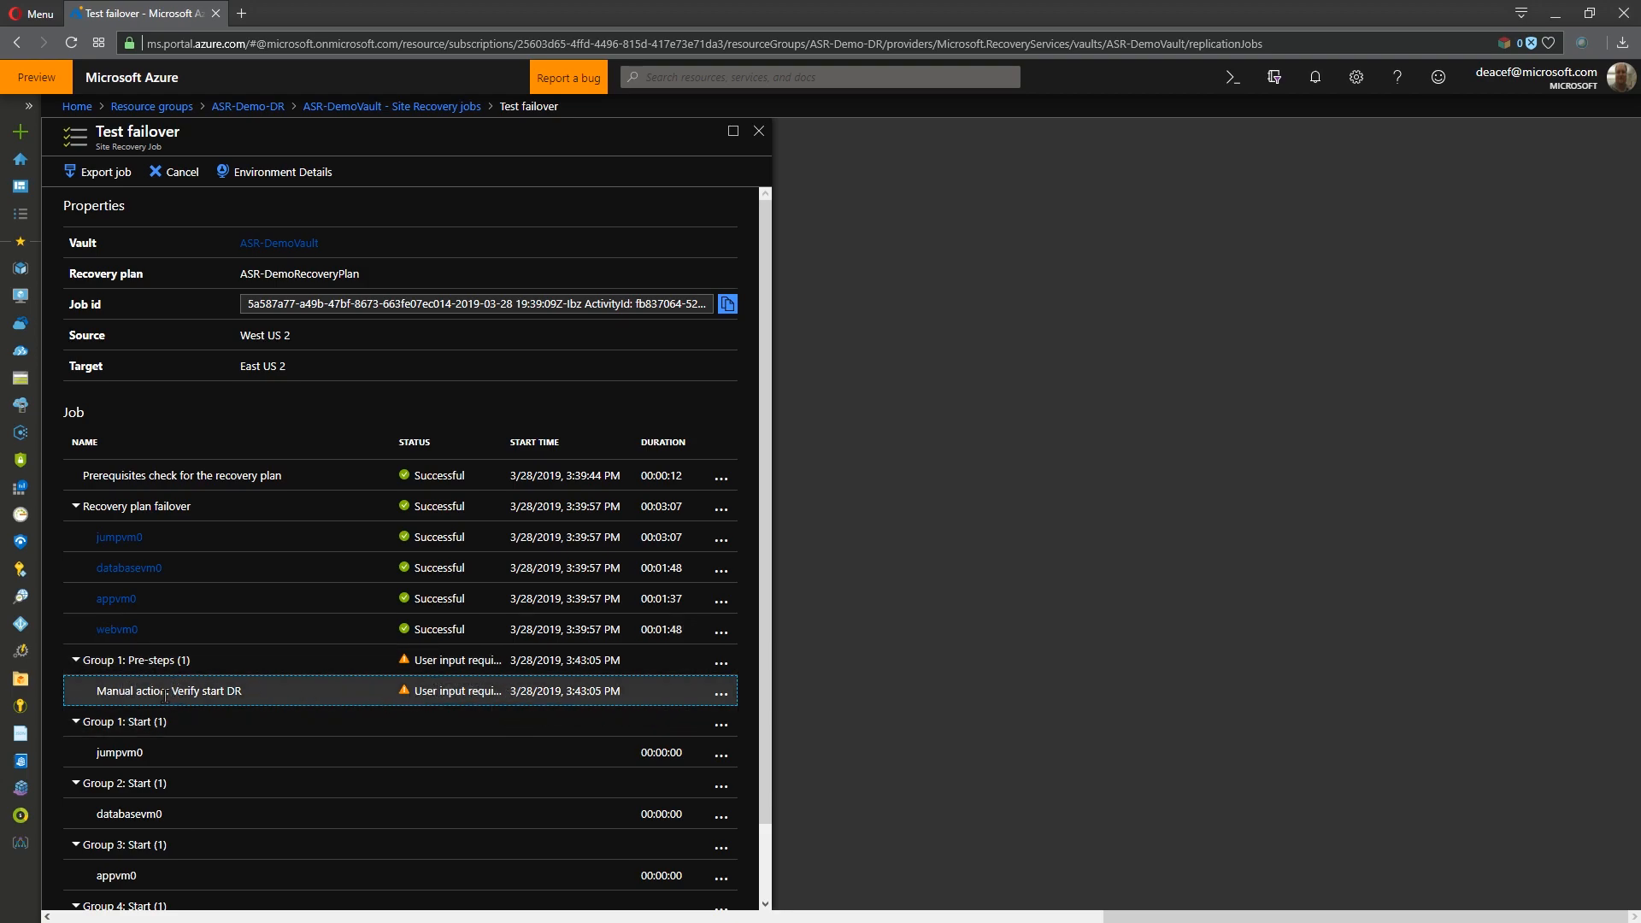
- Complete the Verify start DR manual action of the test failover with an approval note and review the job's remaining stages
left_click(722, 693)
left_click(782, 721)
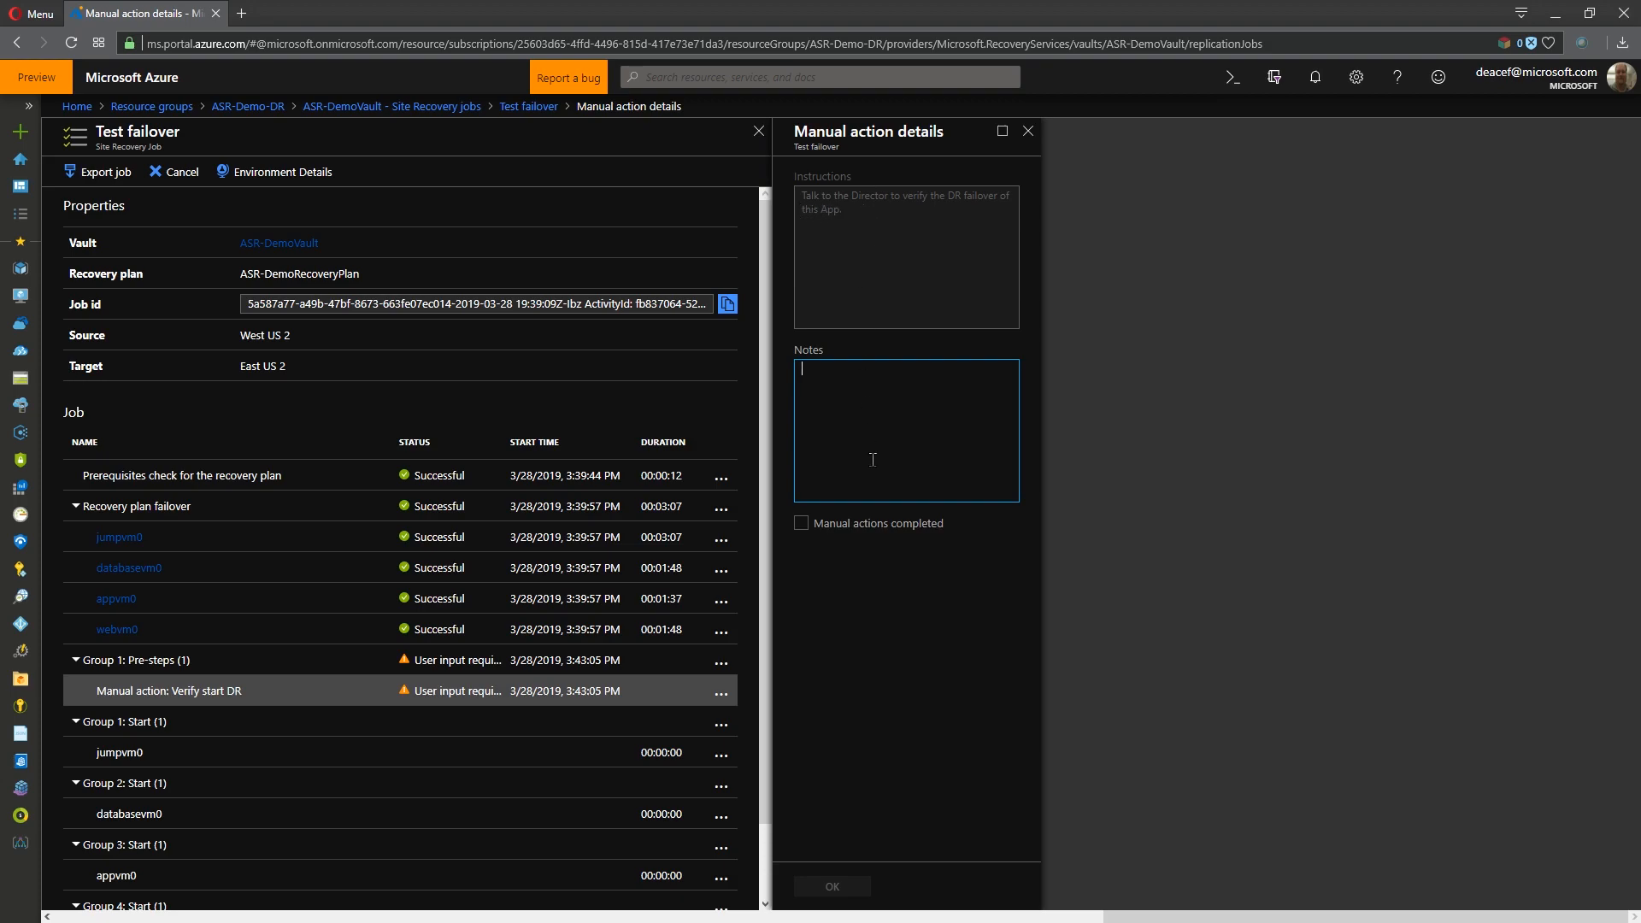
type("Jim said do it!")
left_click(802, 523)
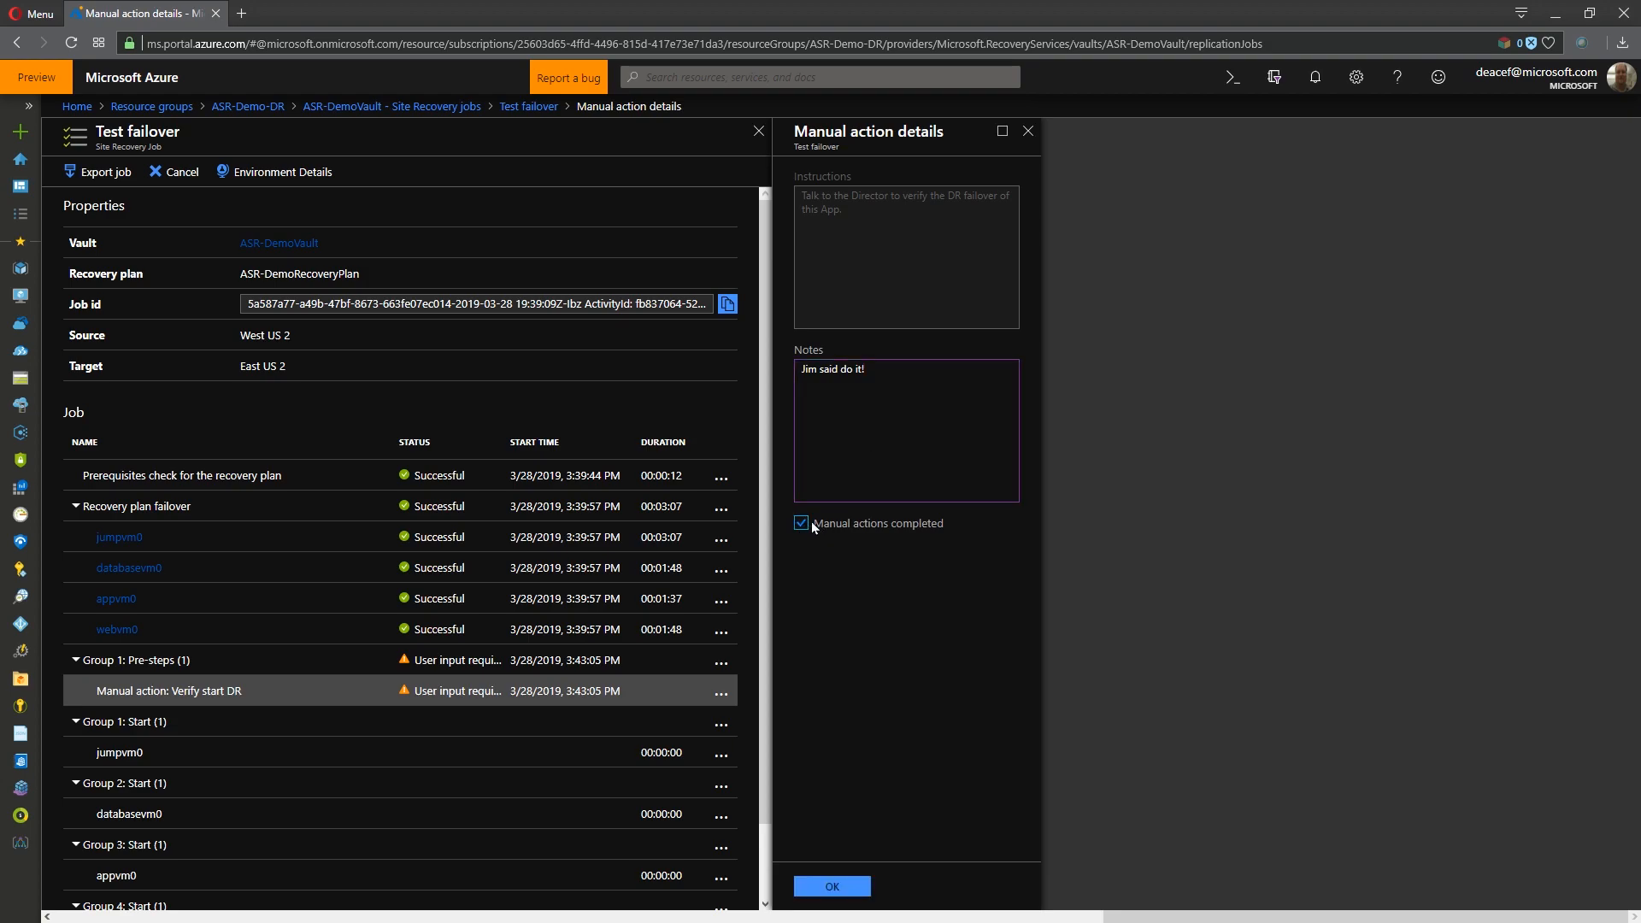
left_click(819, 887)
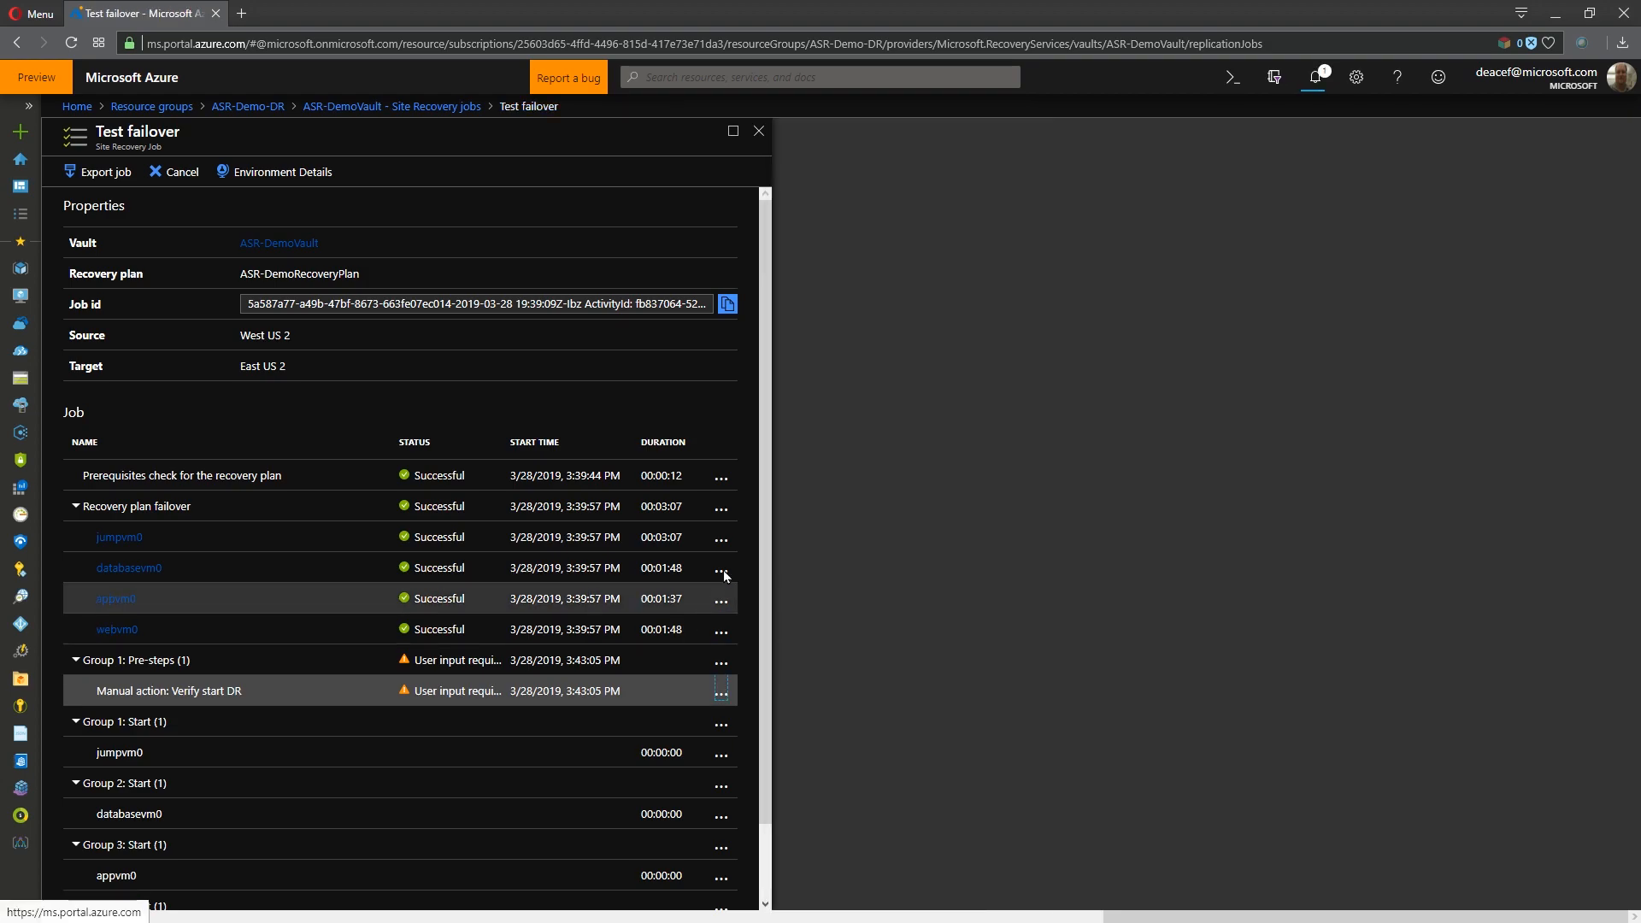
scroll(769, 496, "down", 1)
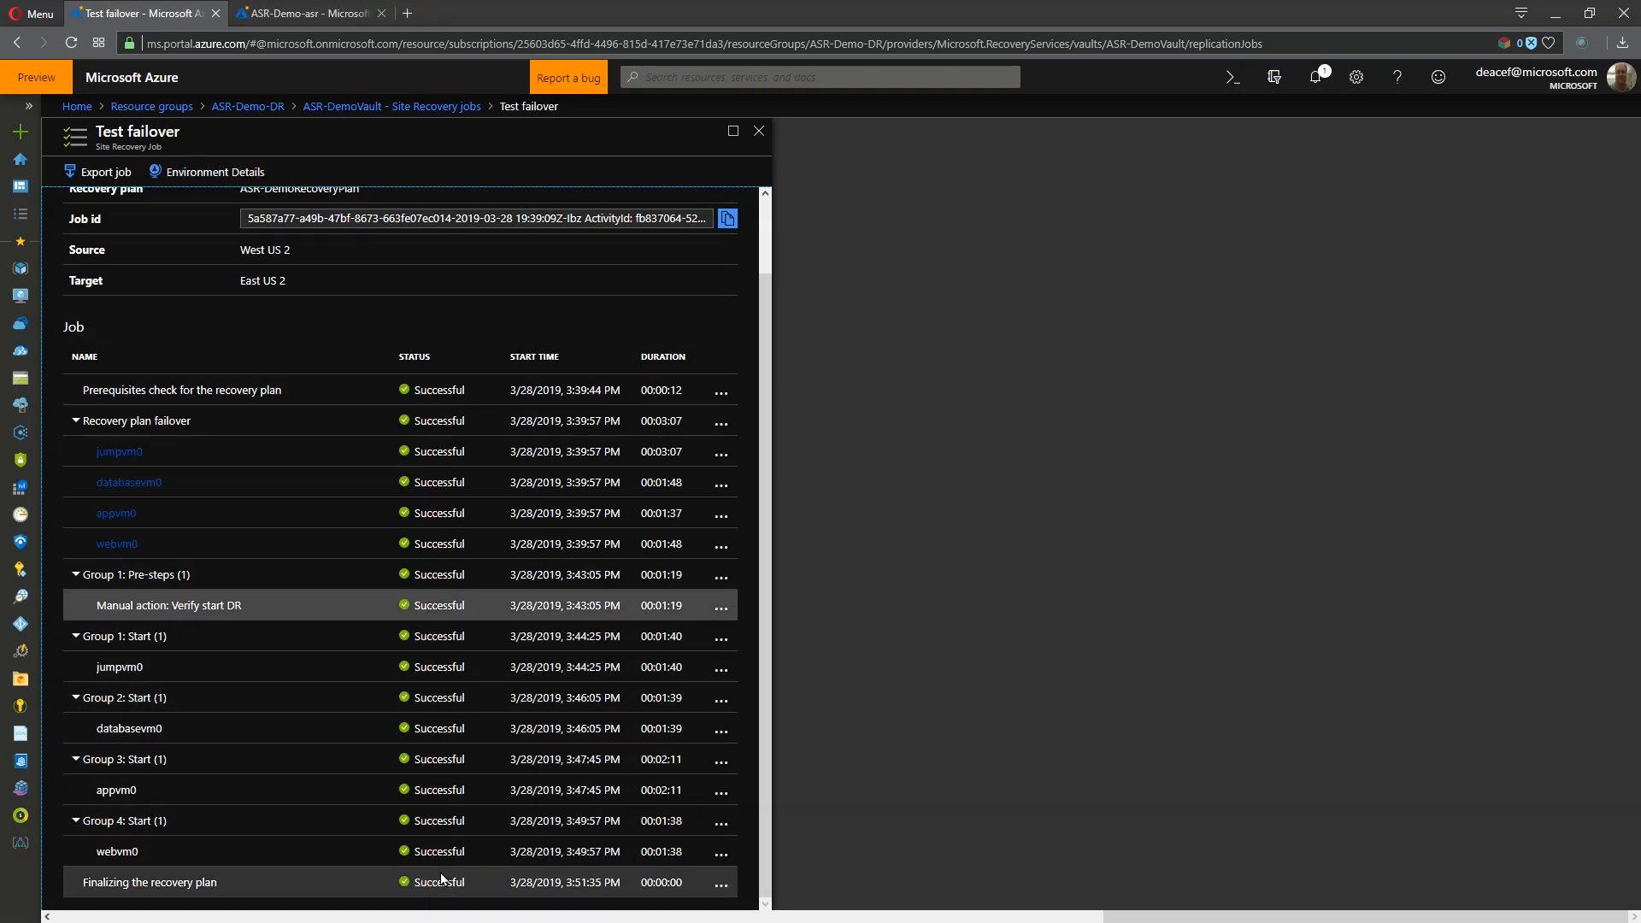
- Clean up the test failover of ASR-DemoRecoveryPlan with the note "Test 100% good", marking testing complete so the test virtual machines are deleted
left_click(308, 12)
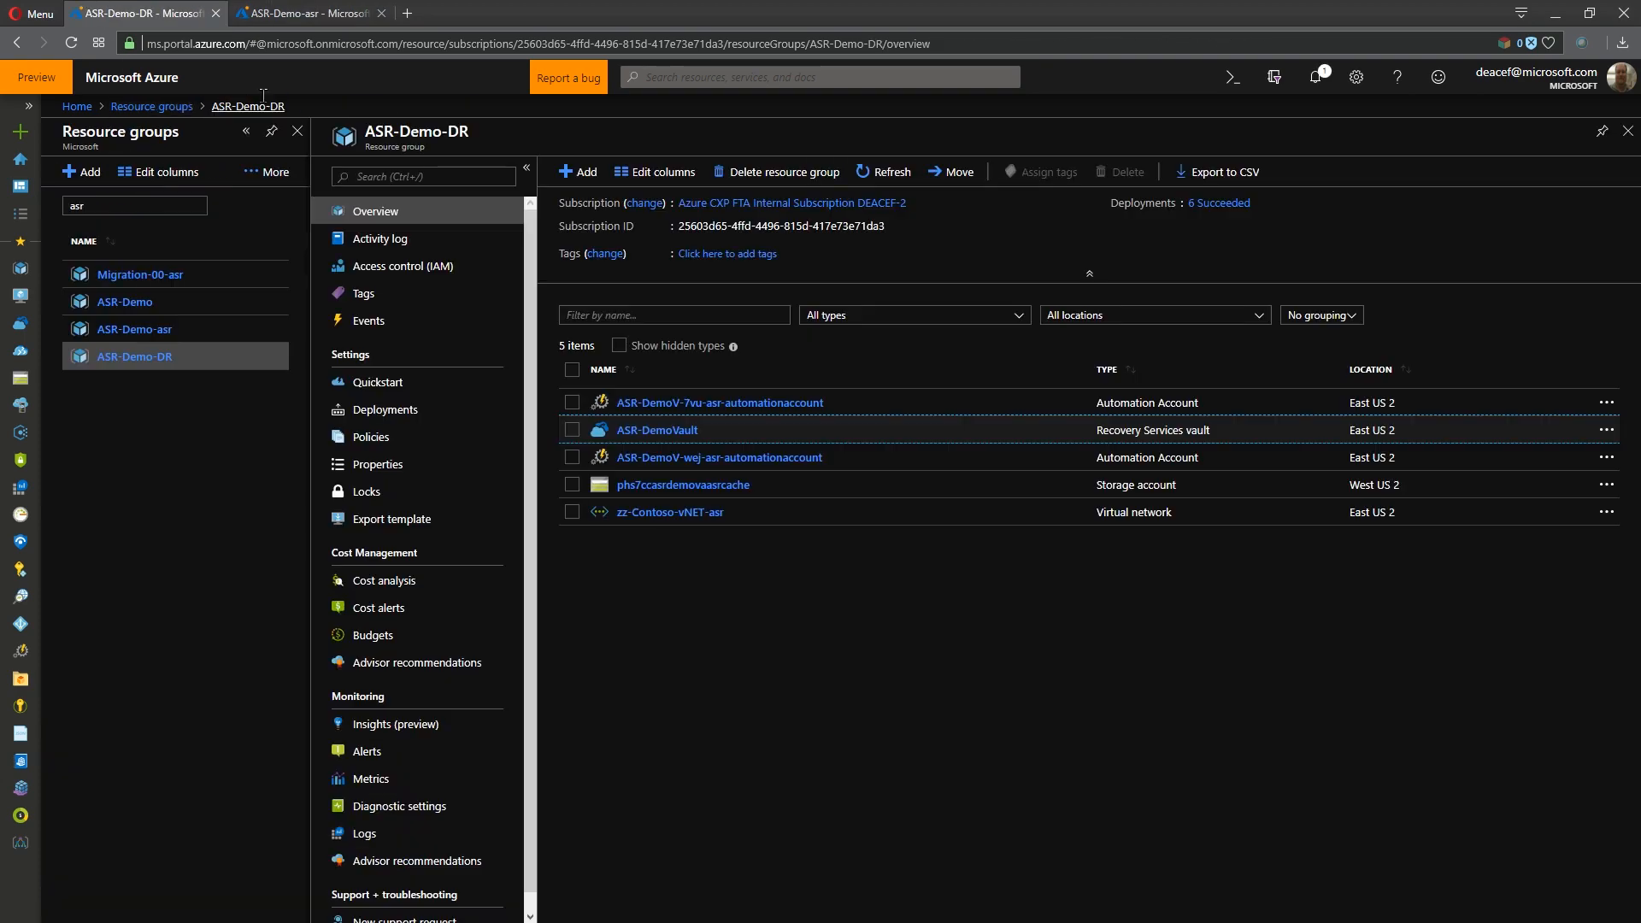
left_click(657, 430)
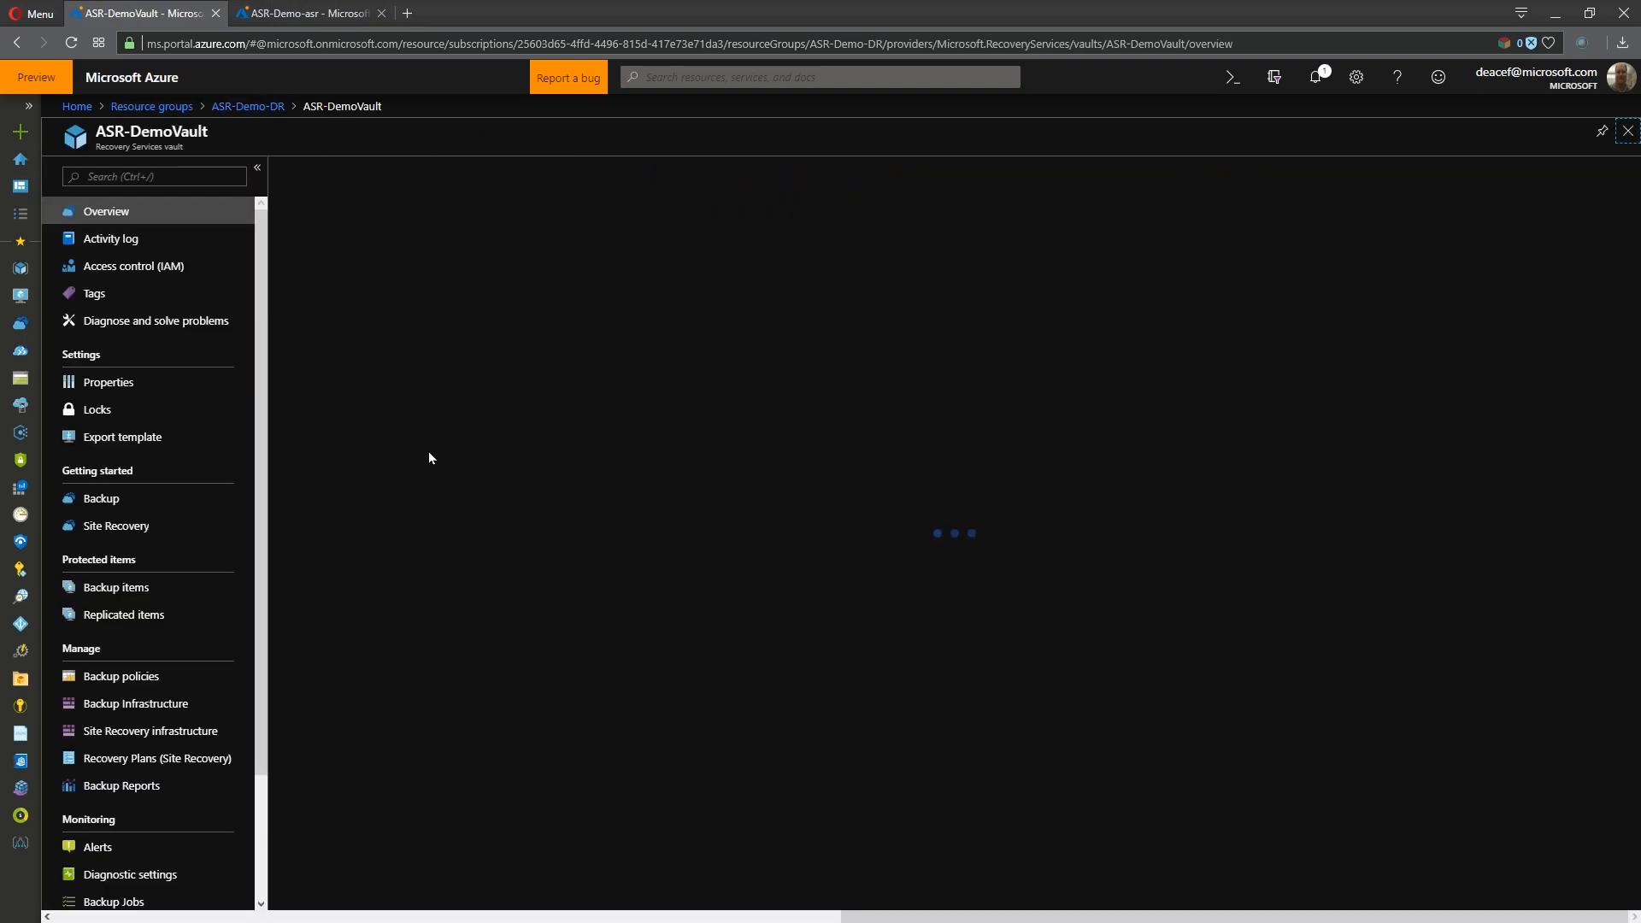
left_click(137, 758)
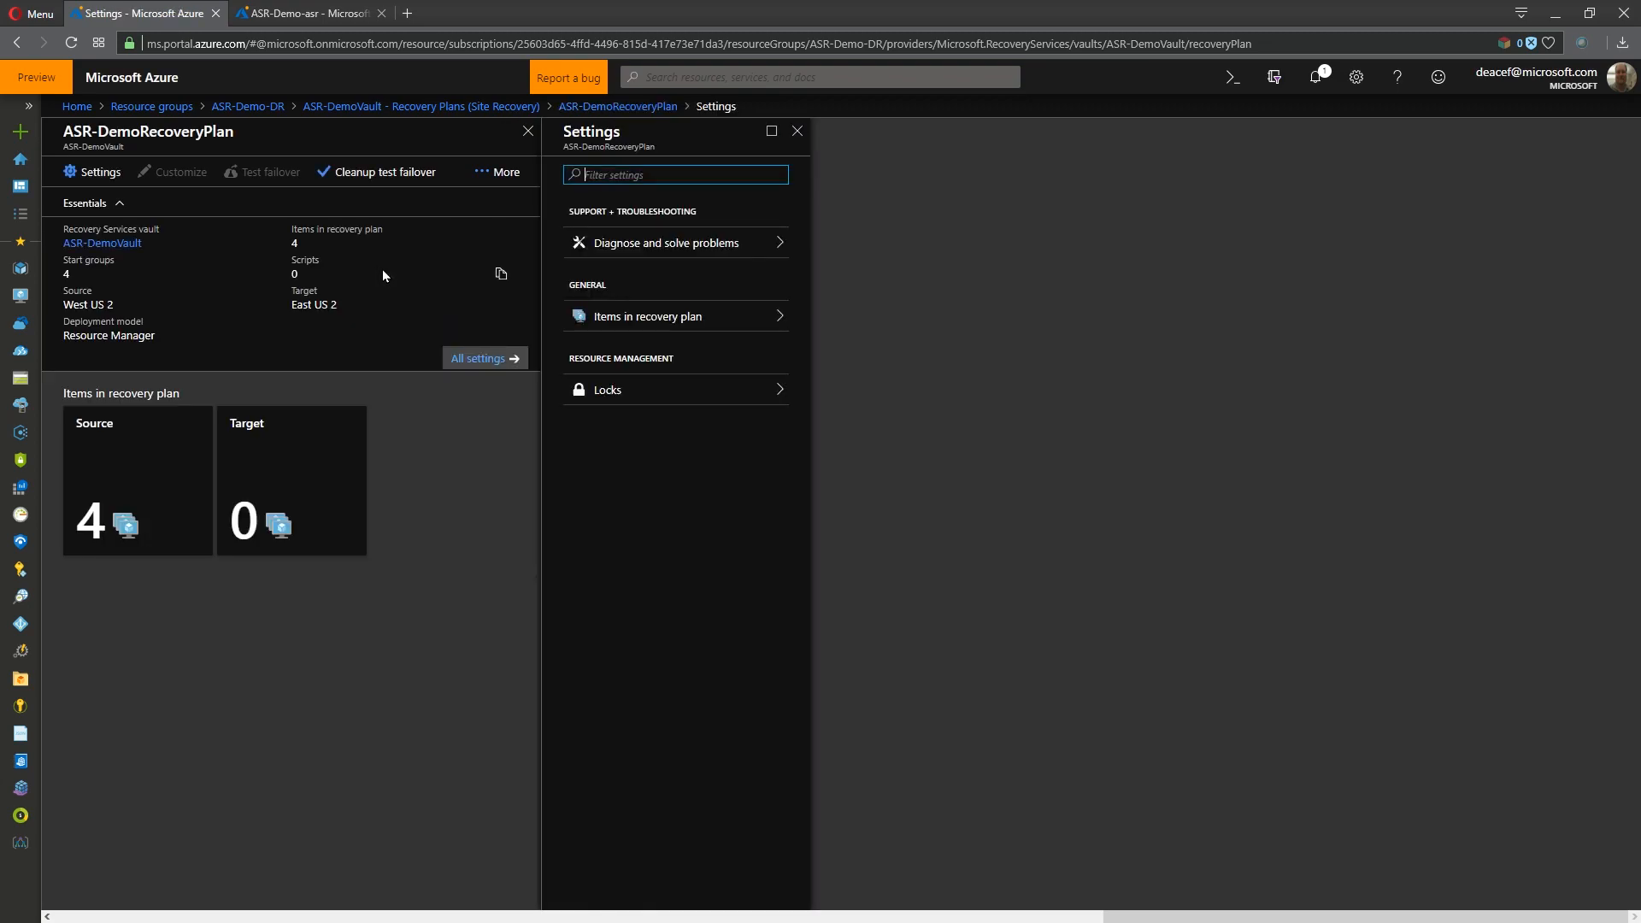
left_click(383, 178)
left_click(631, 225)
type("Test 100% g")
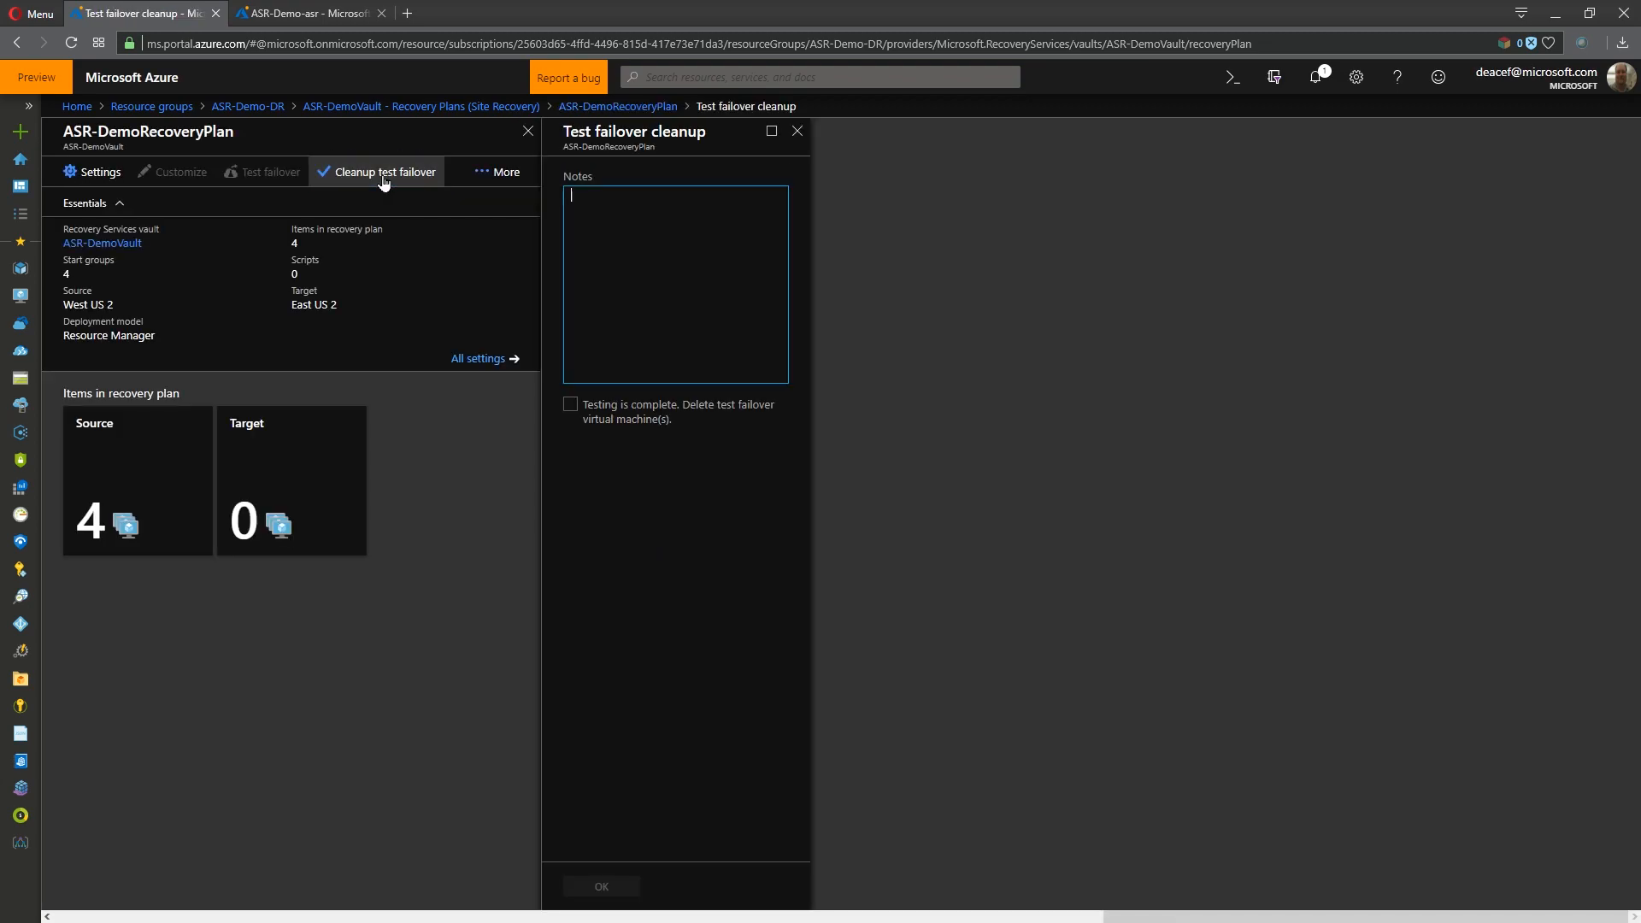
type("ood")
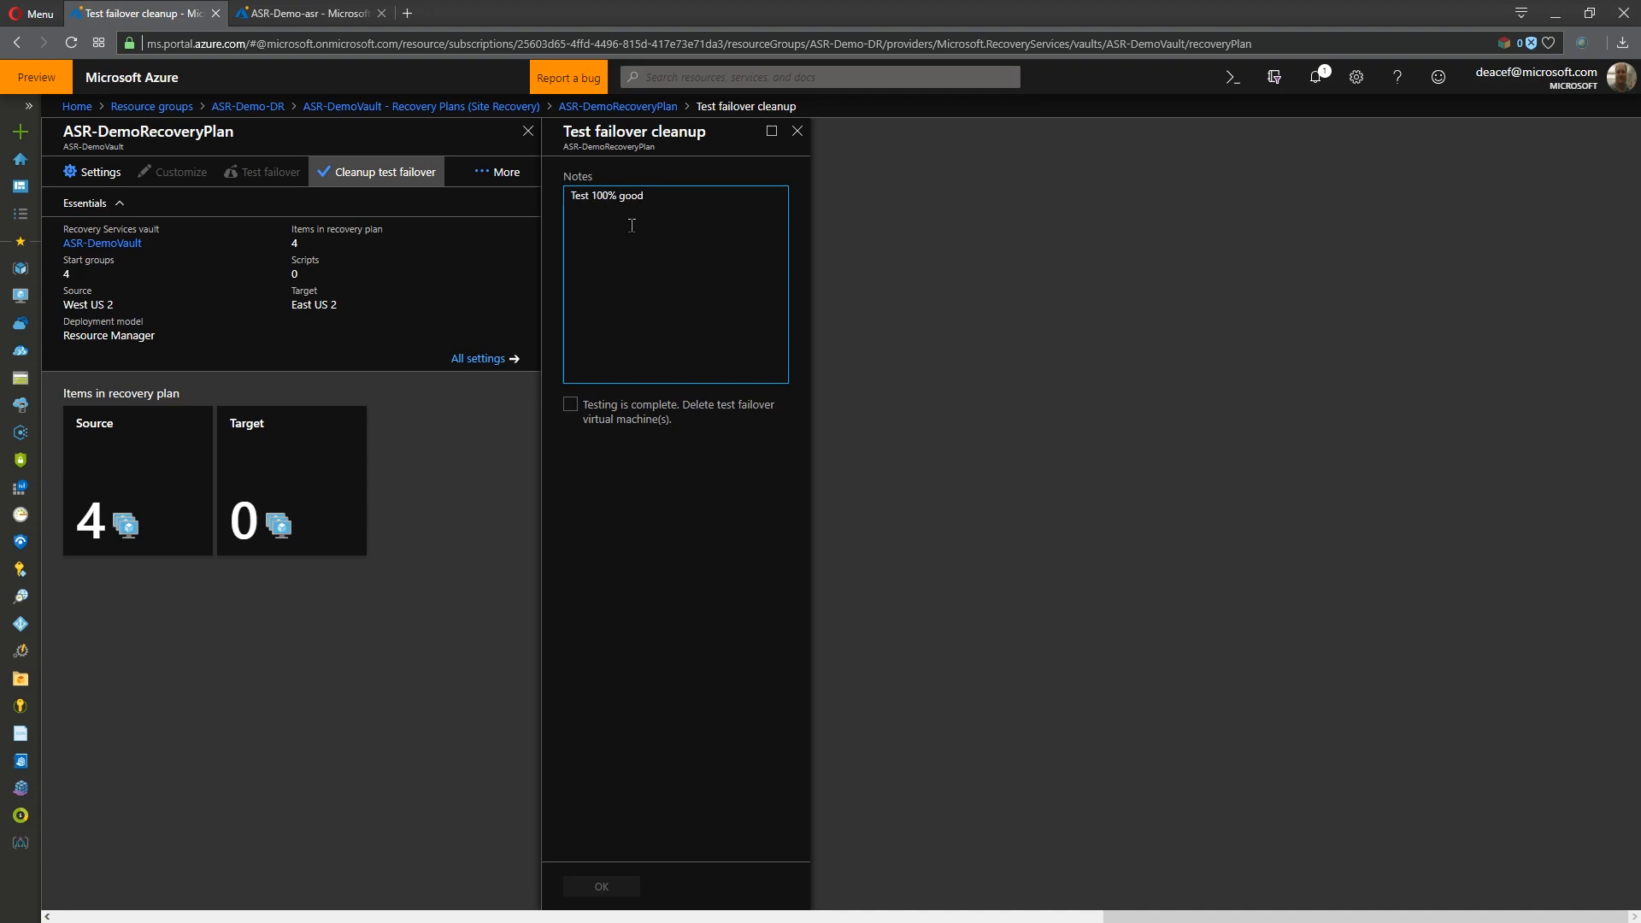
left_click(581, 402)
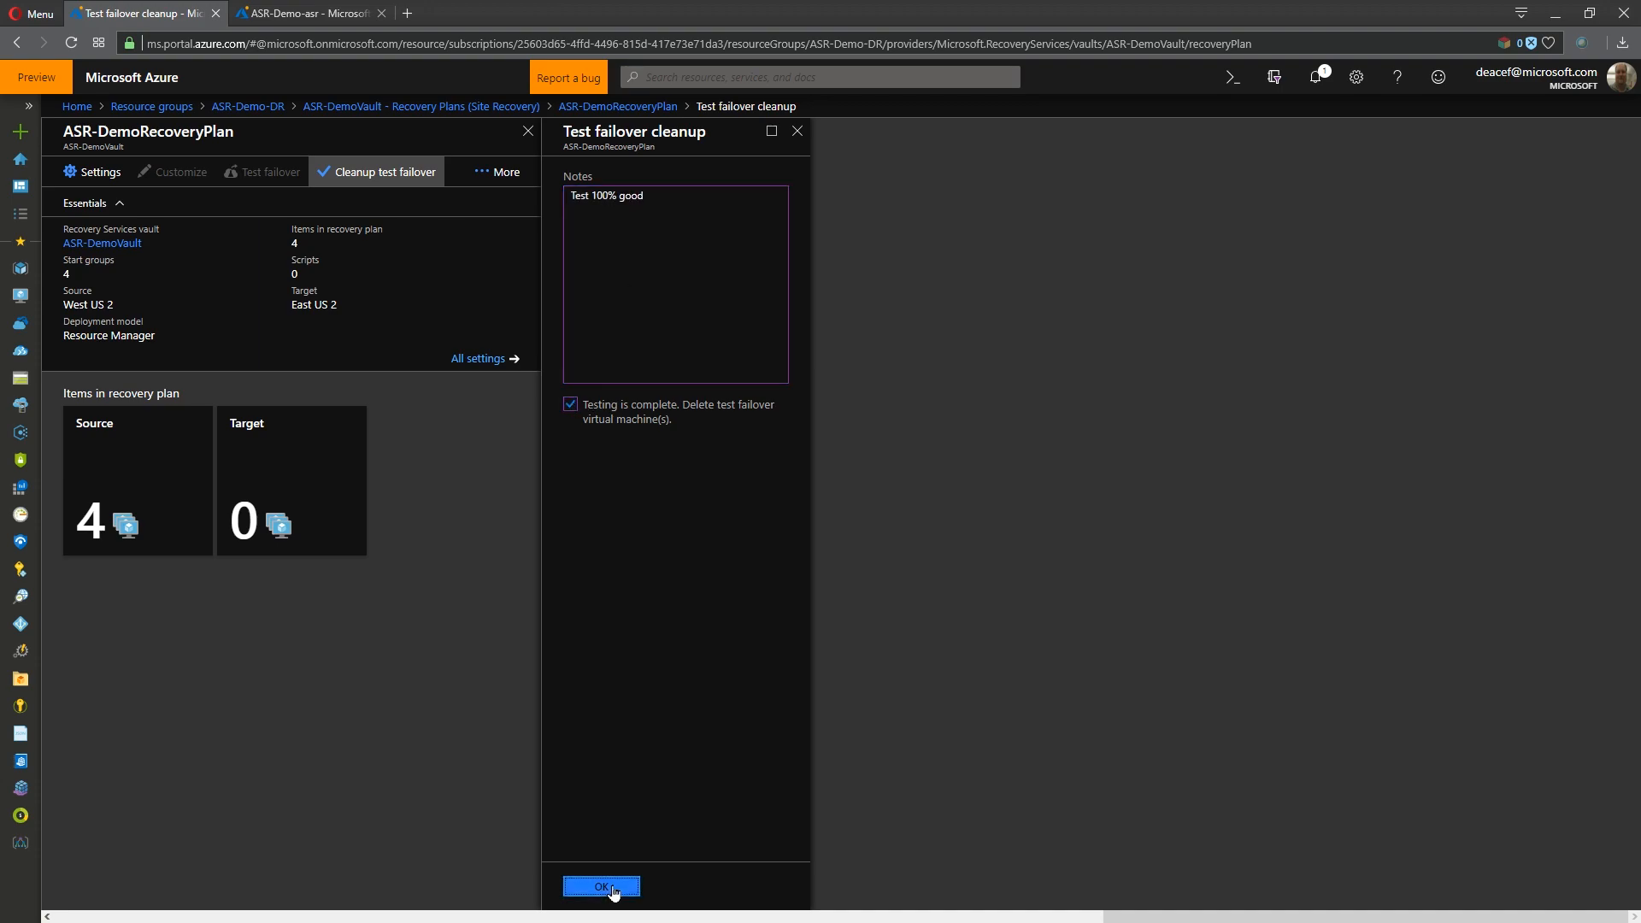
left_click(608, 886)
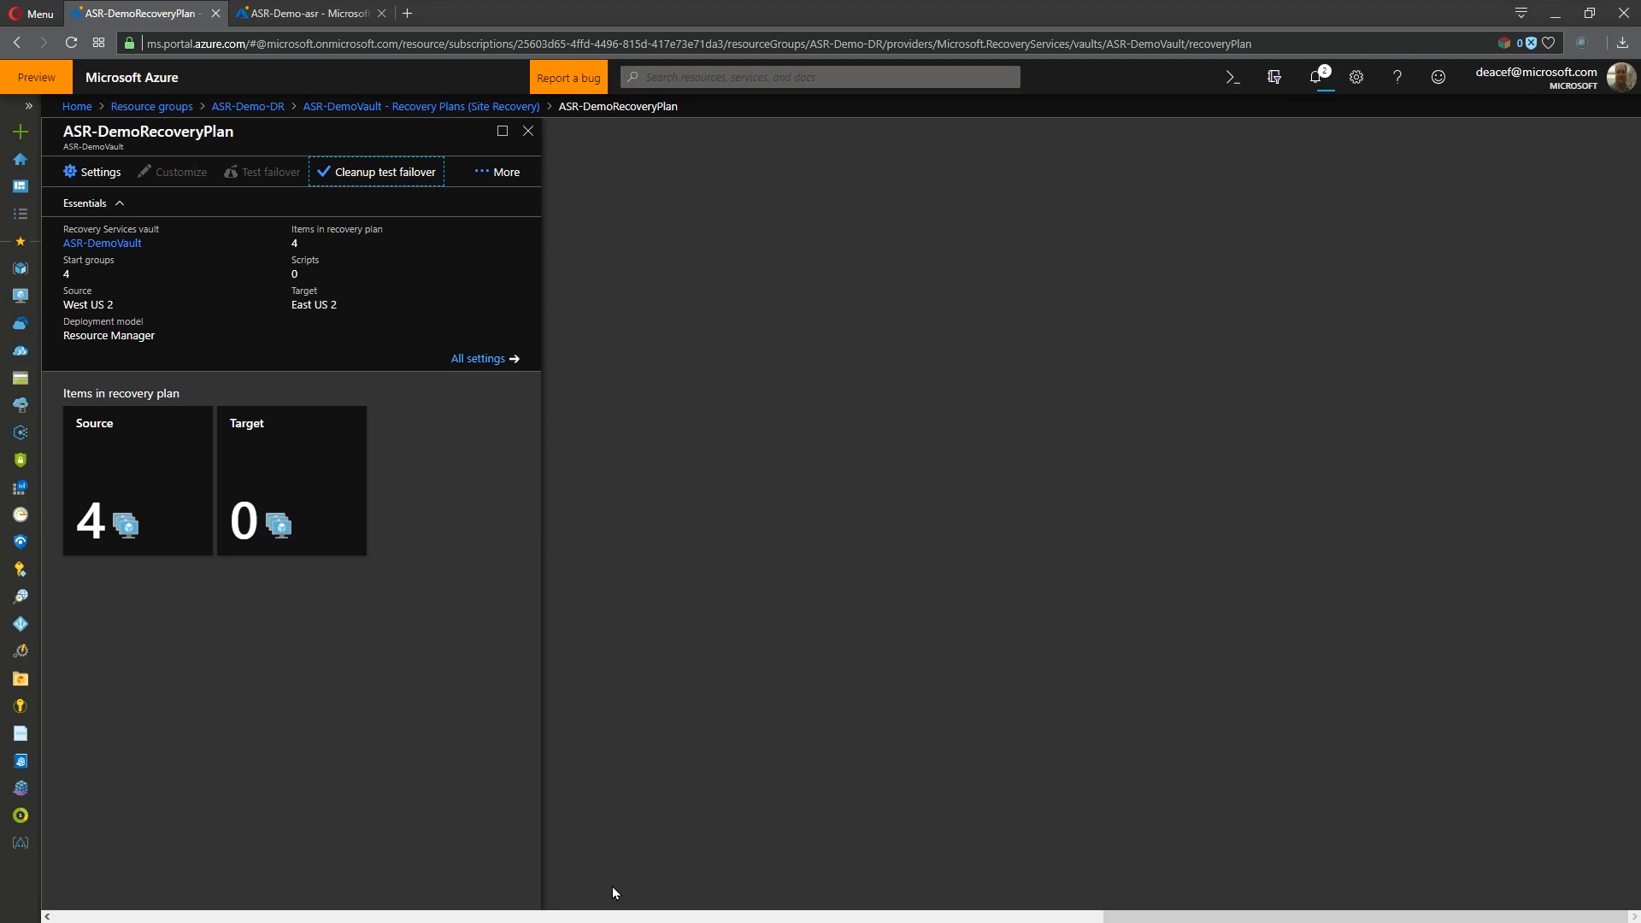
- Check the test failover cleanup job and the resources remaining in the ASR-Demo-asr resource group
left_click(1315, 77)
left_click(1316, 77)
left_click(342, 106)
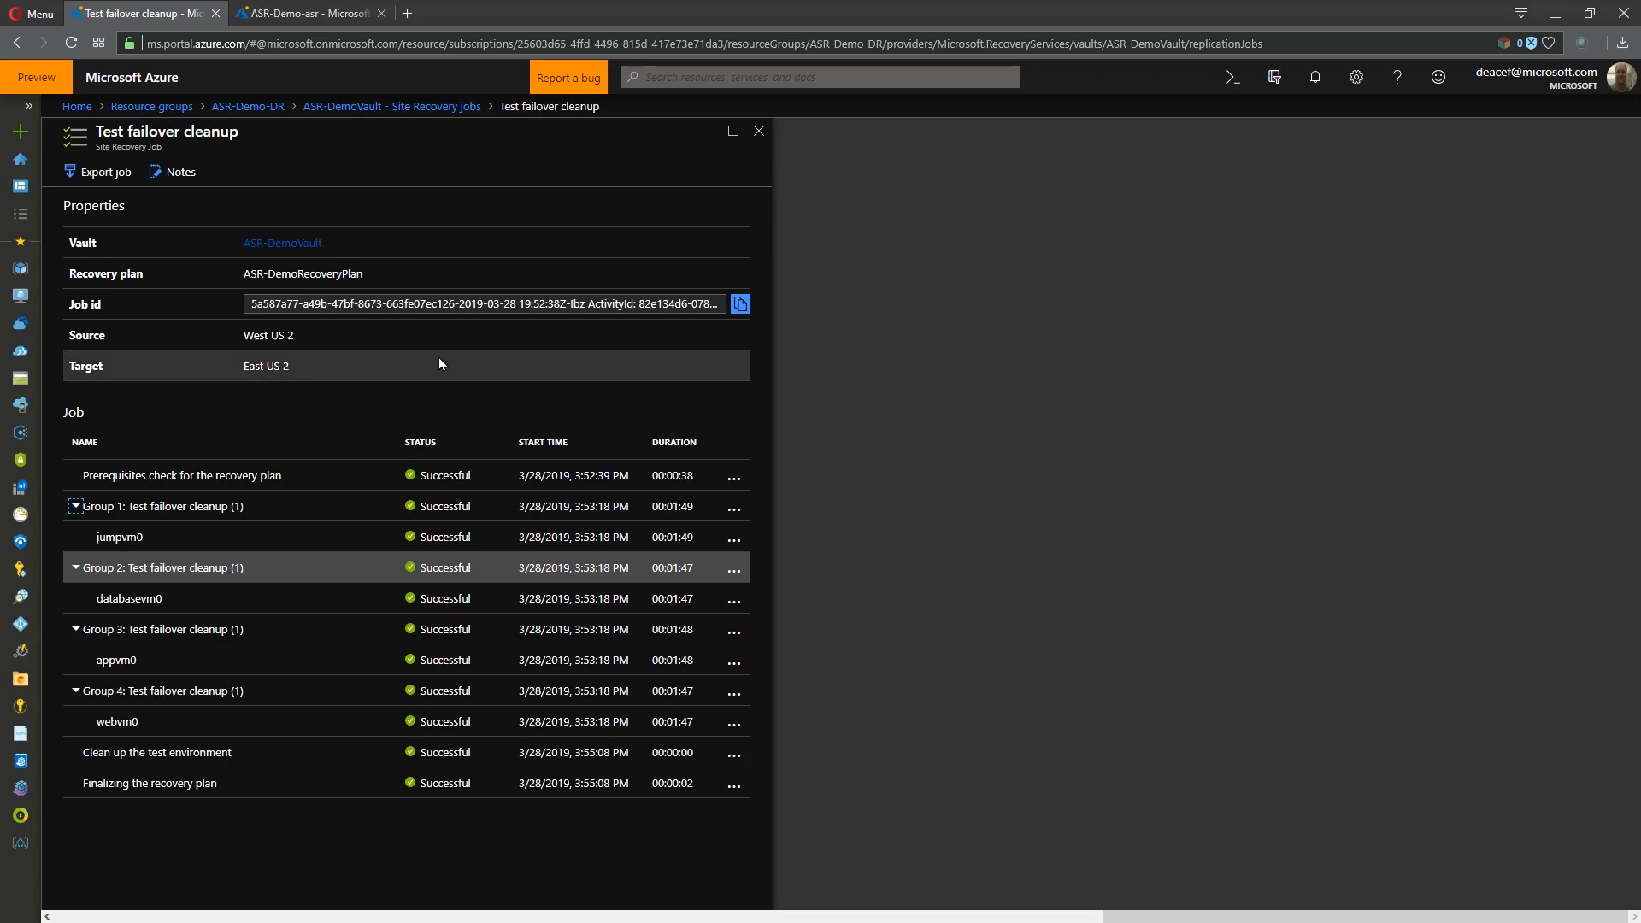
left_click(321, 12)
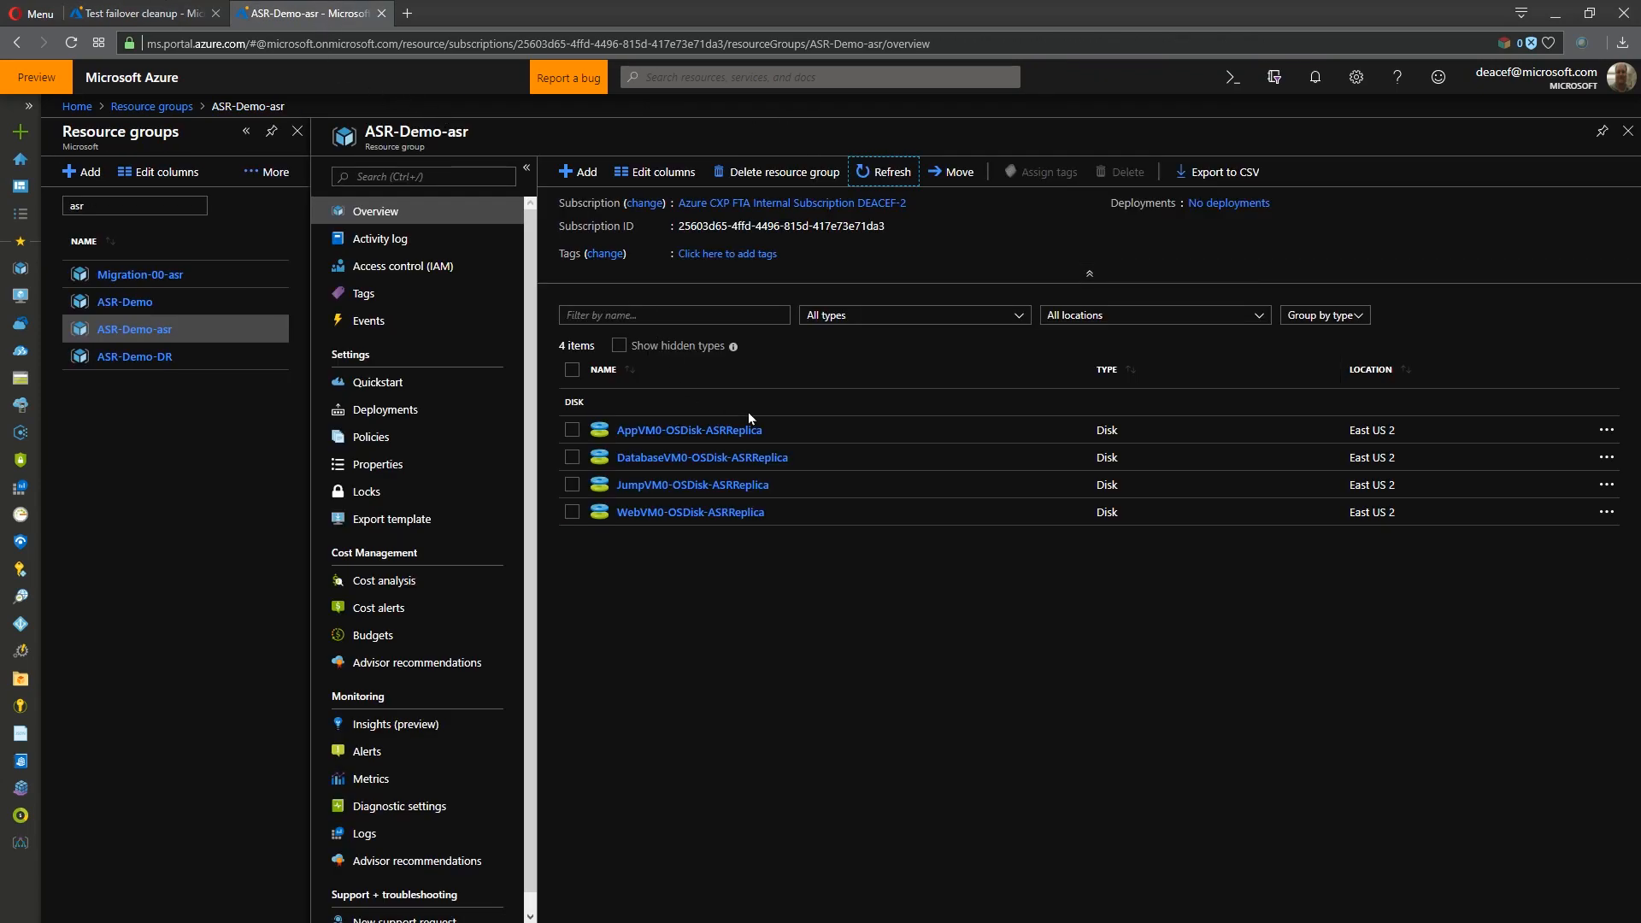
- Start a failover of ASR-DemoRecoveryPlan from West US 2 to East US 2 using Latest processed (low RTO), shutting down machines before failover
left_click(160, 11)
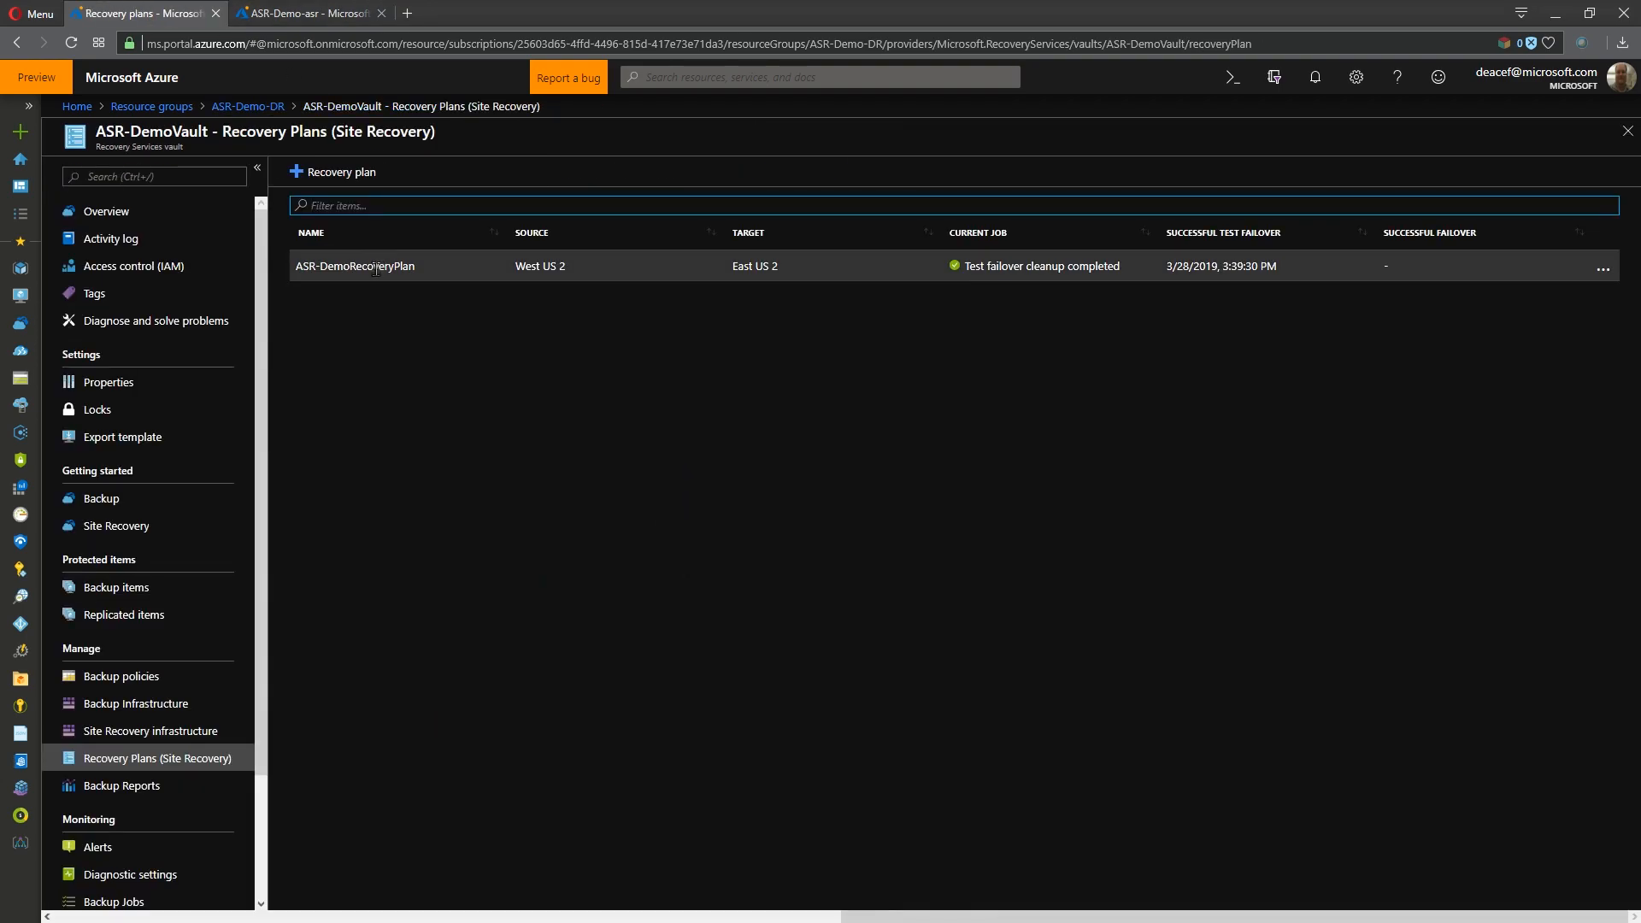
left_click(376, 271)
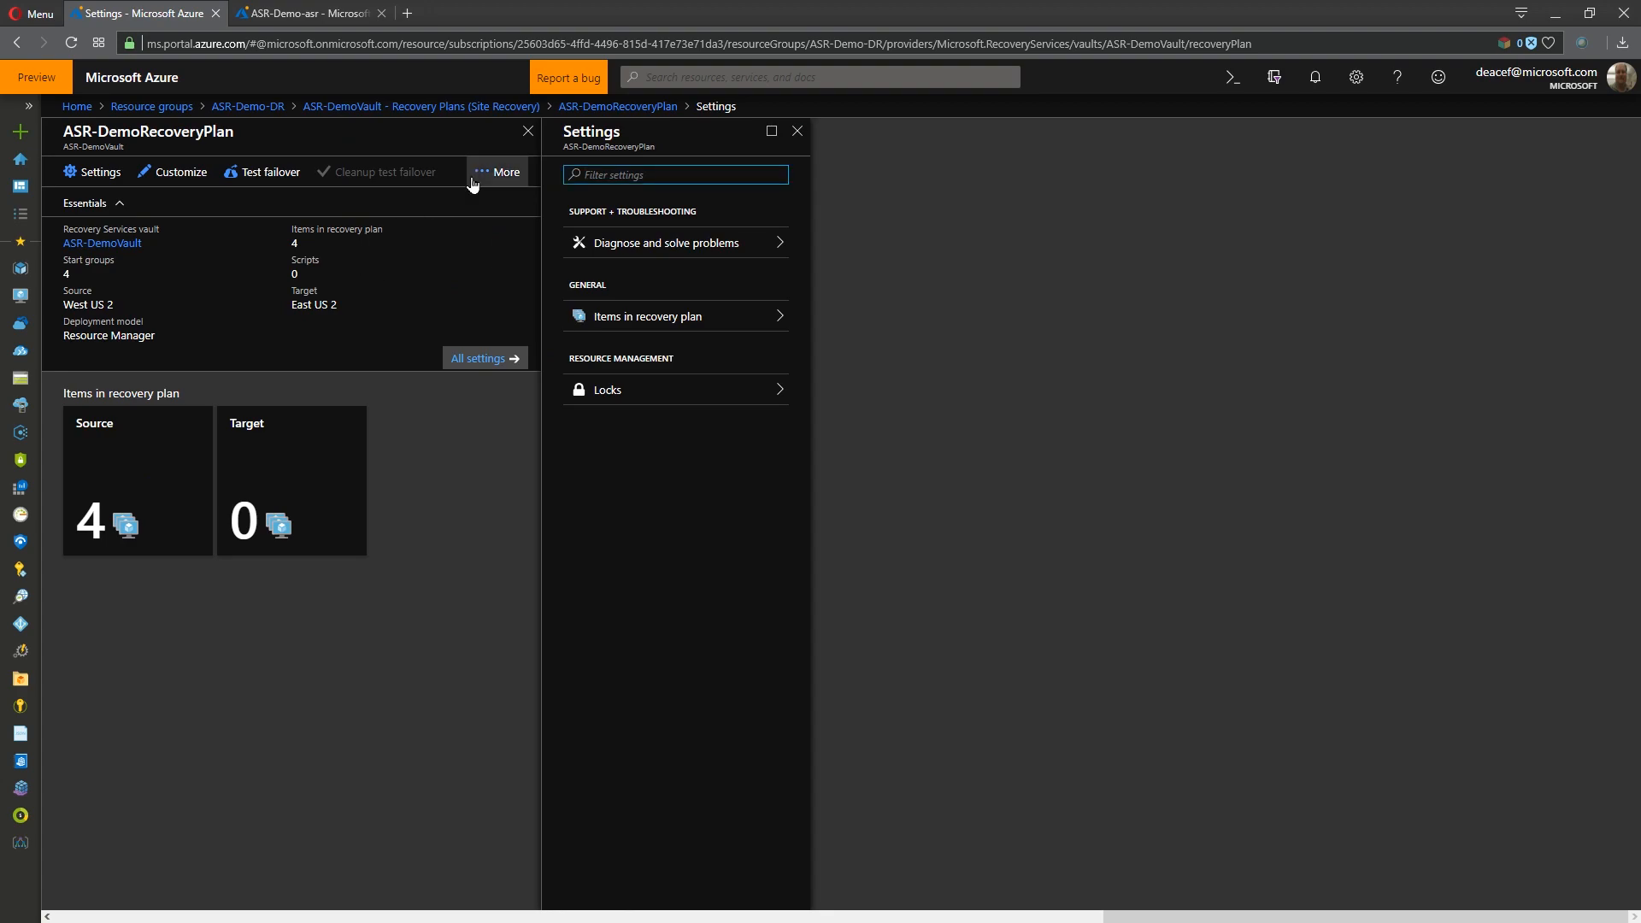
left_click(478, 176)
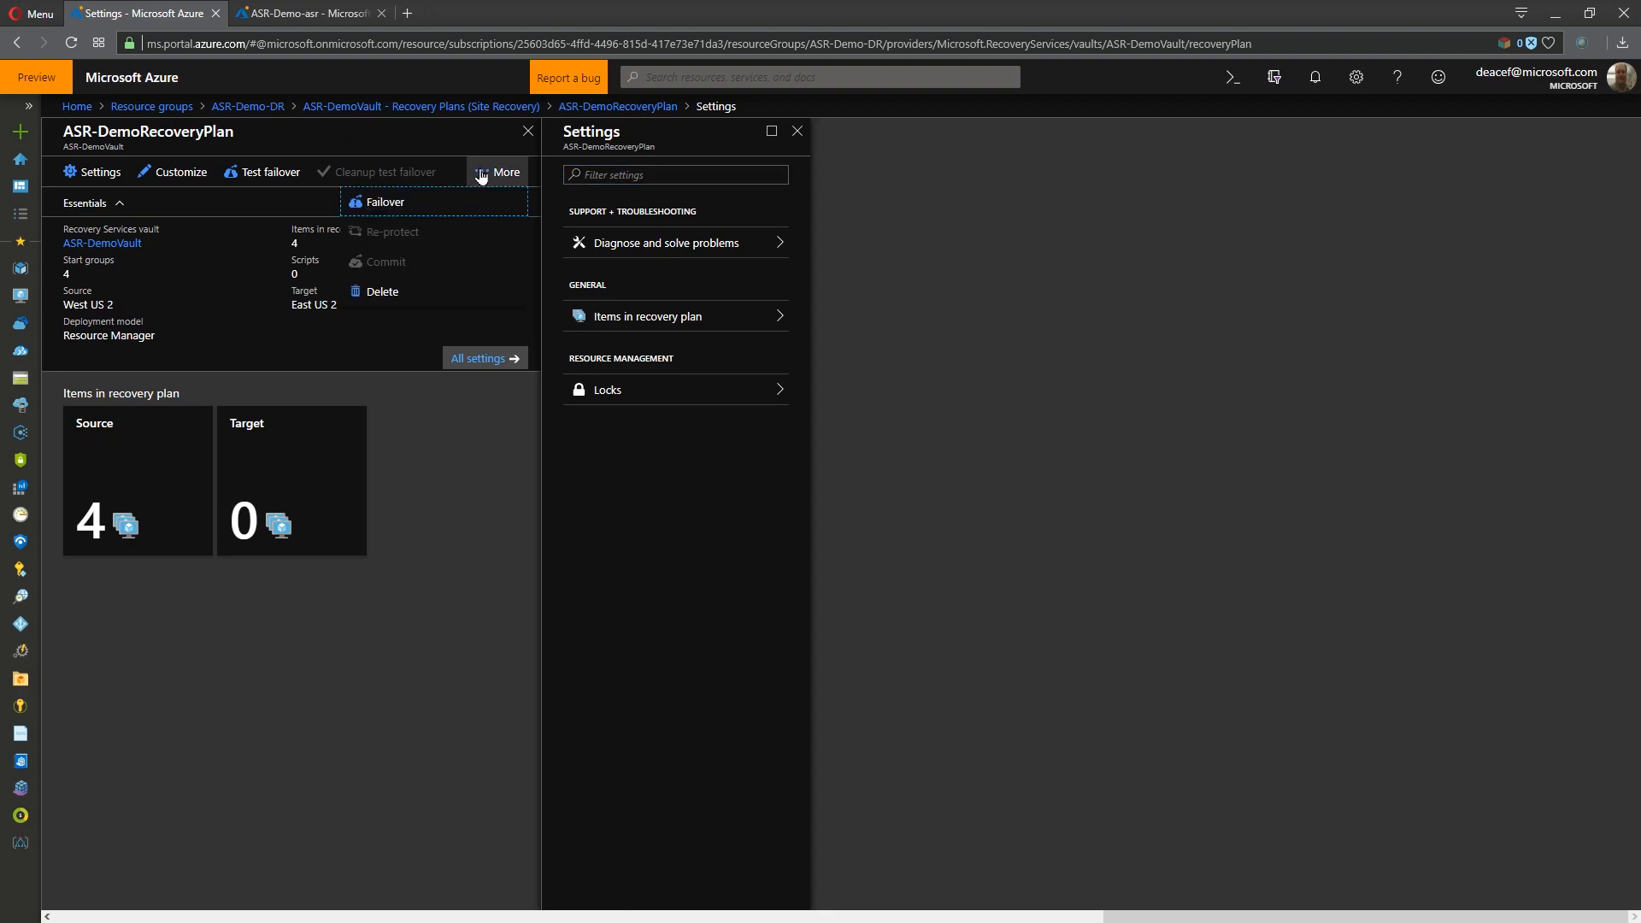
left_click(397, 205)
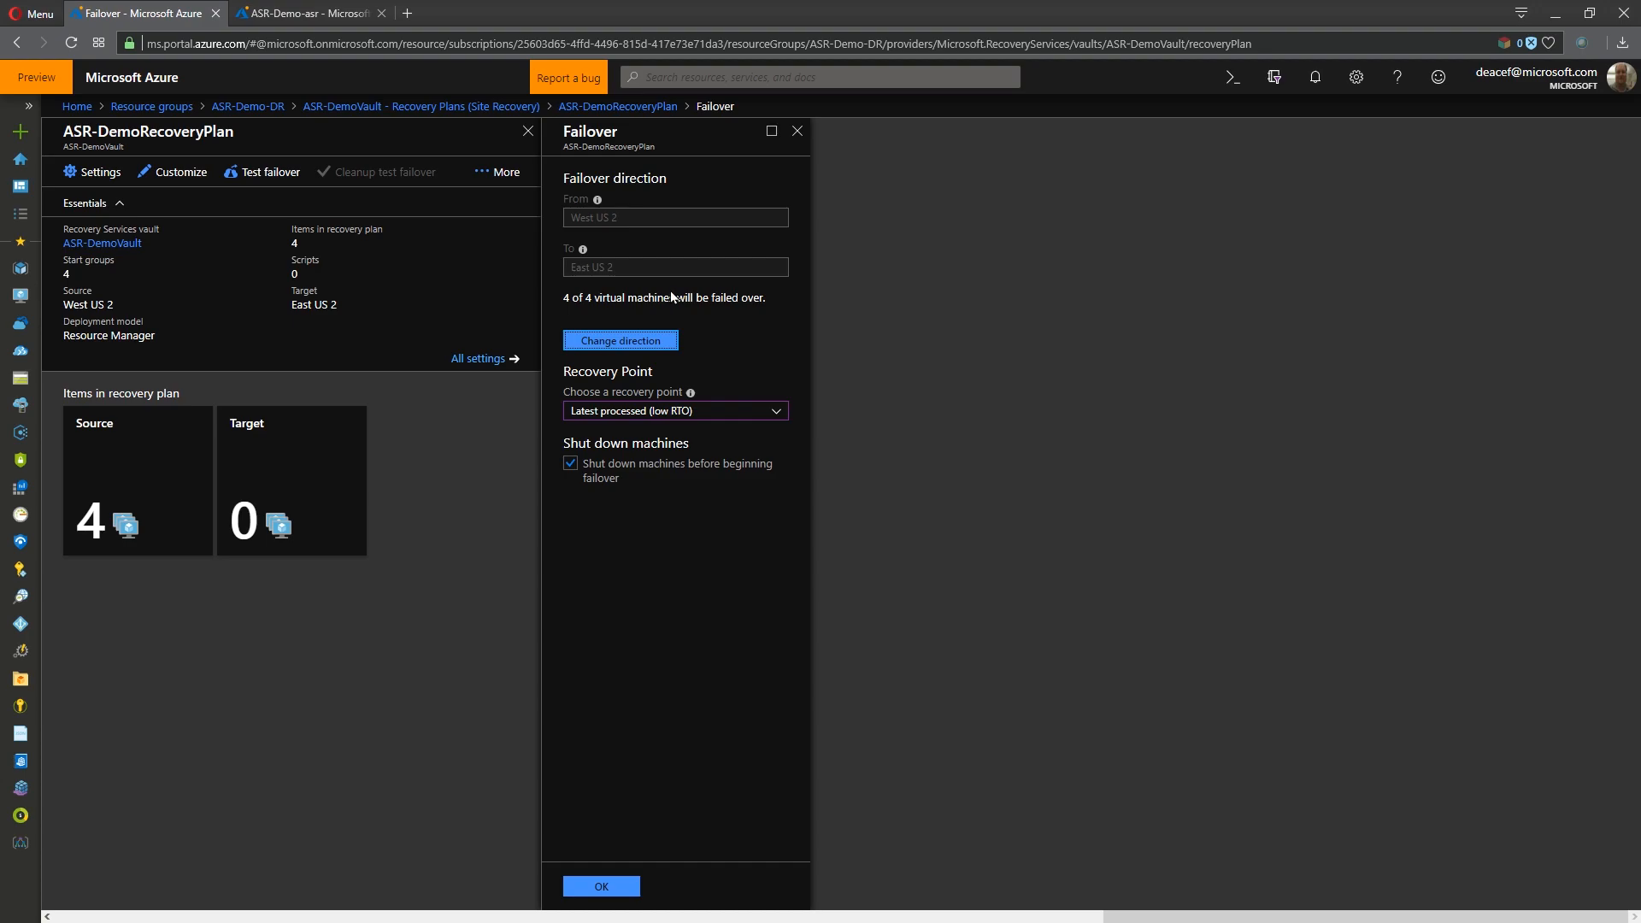
left_click(637, 347)
left_click(622, 343)
left_click(669, 416)
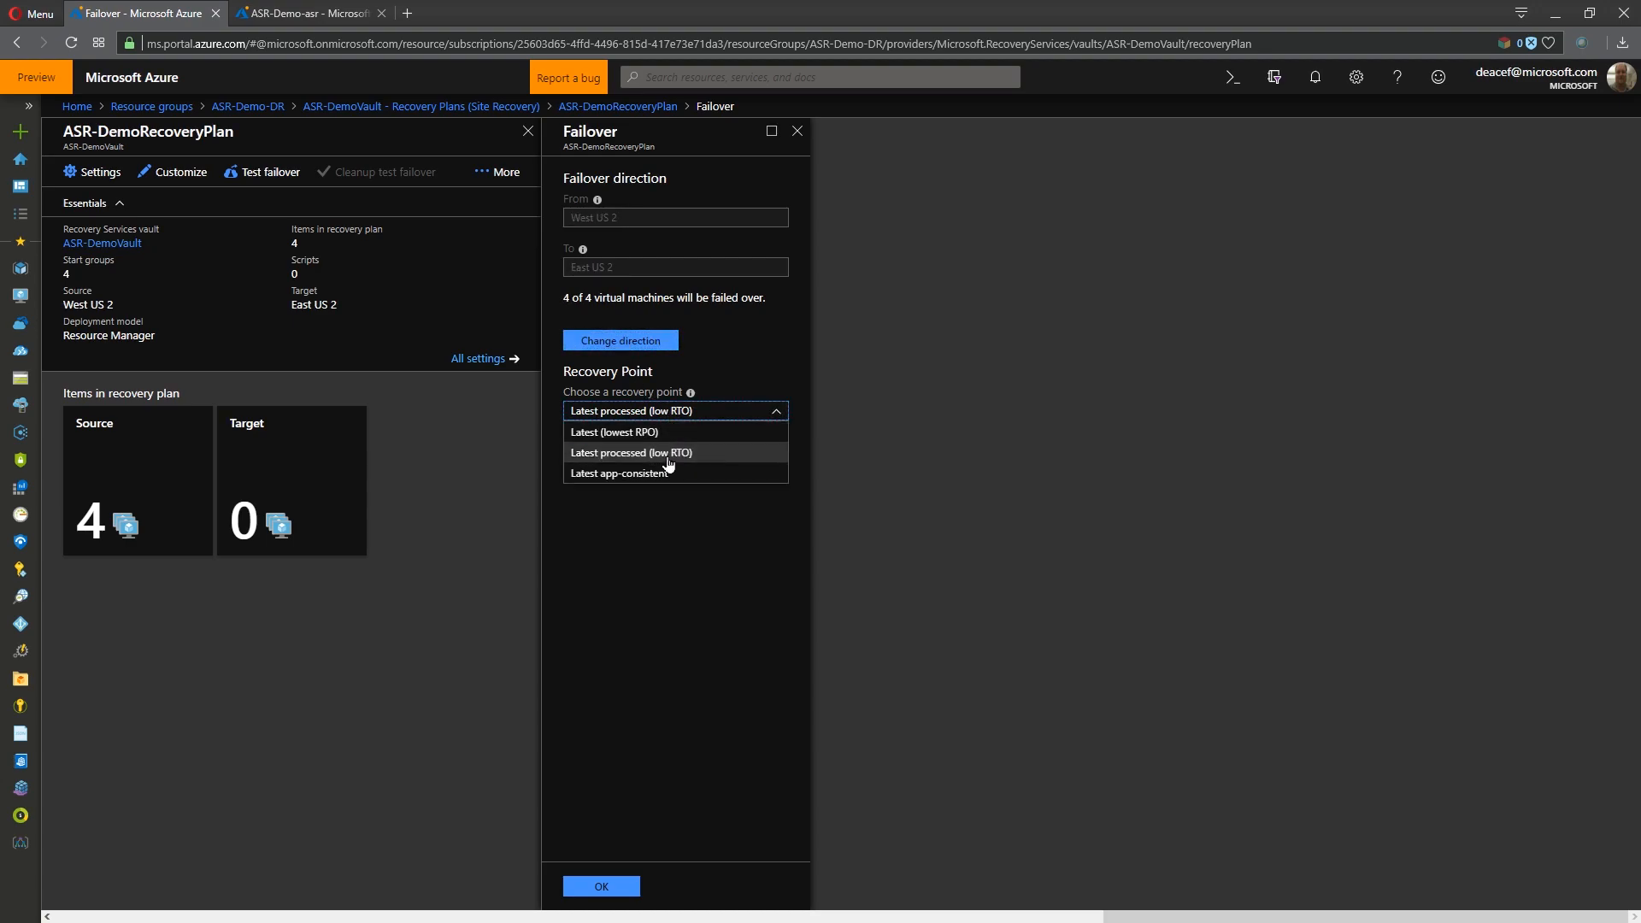
left_click(669, 461)
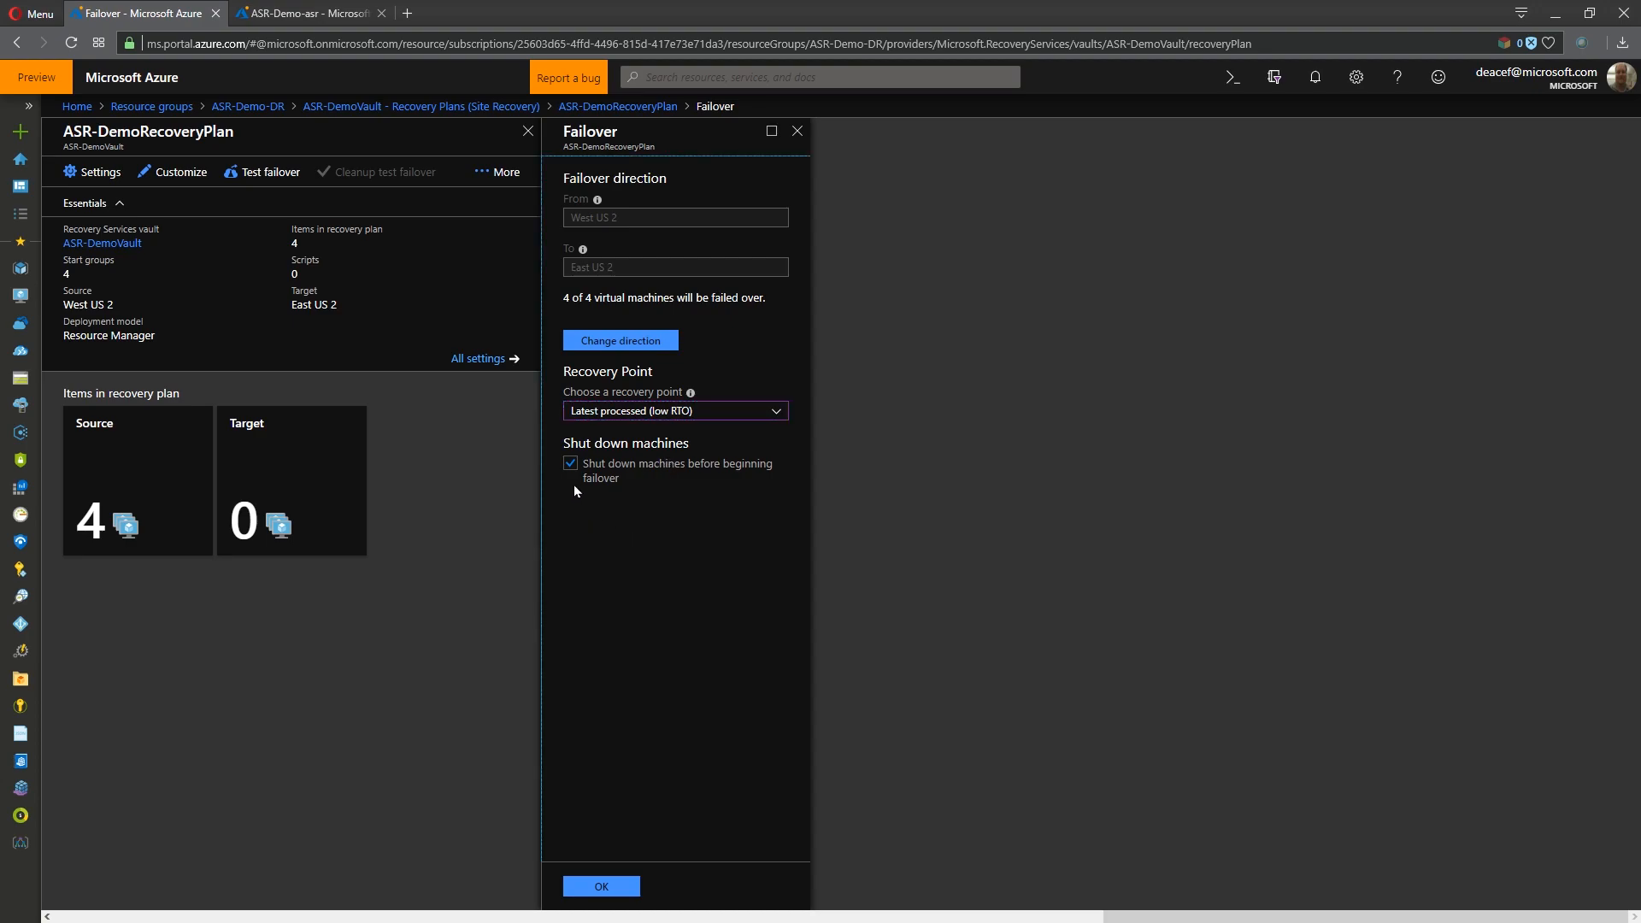
left_click(604, 887)
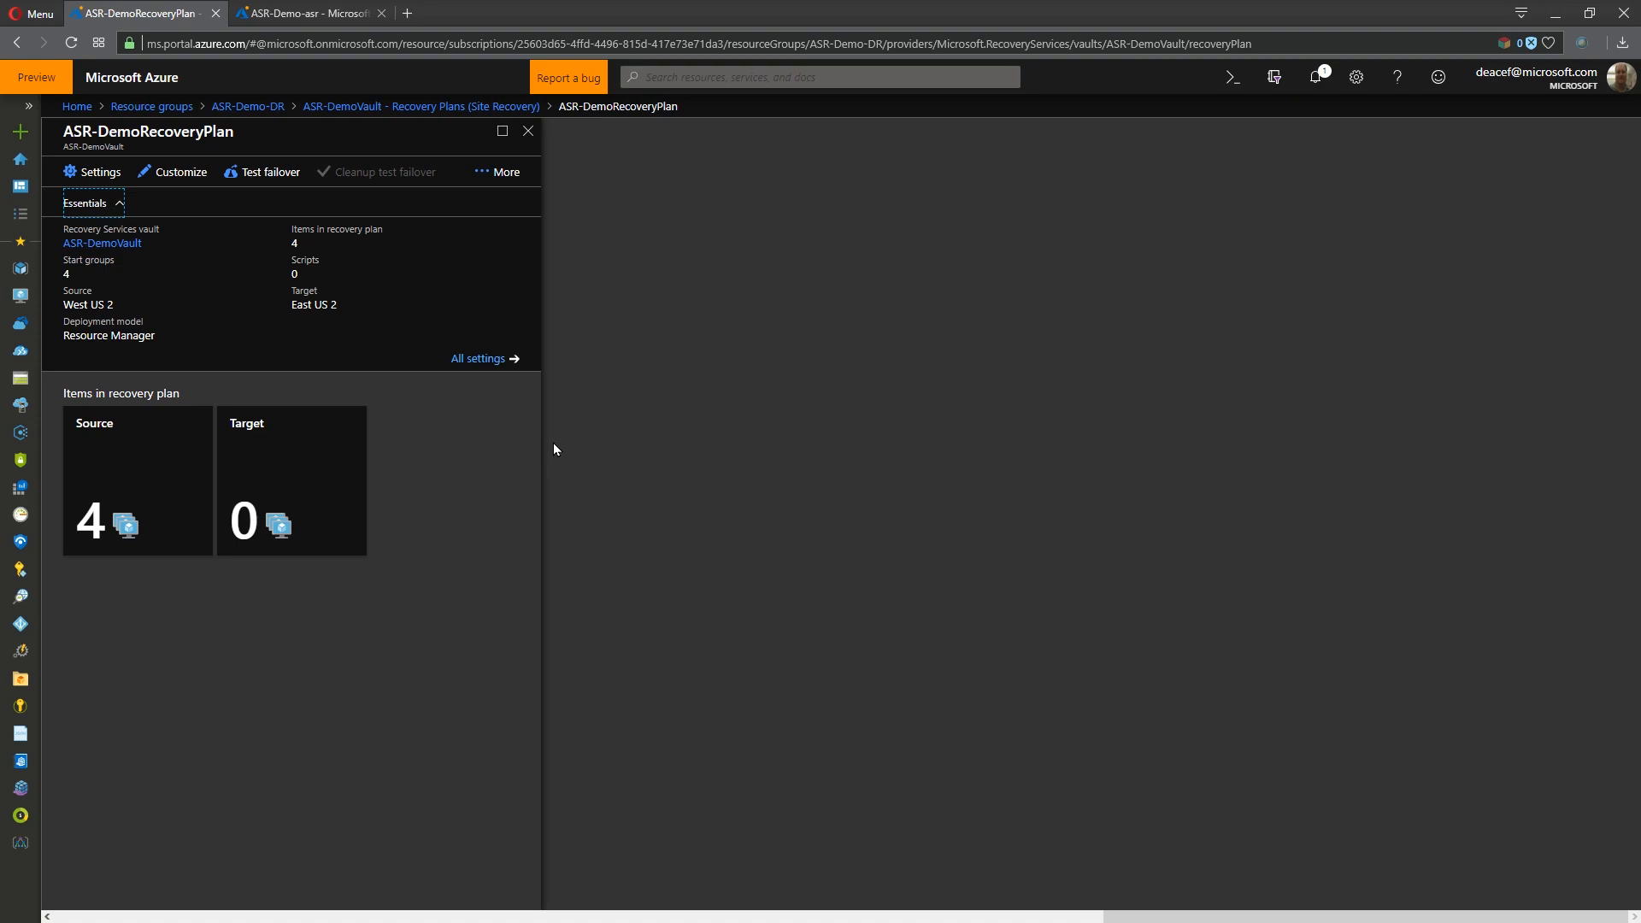
- Review the failover job's stages and complete its Verify start DR manual action with an approval note
left_click(485, 358)
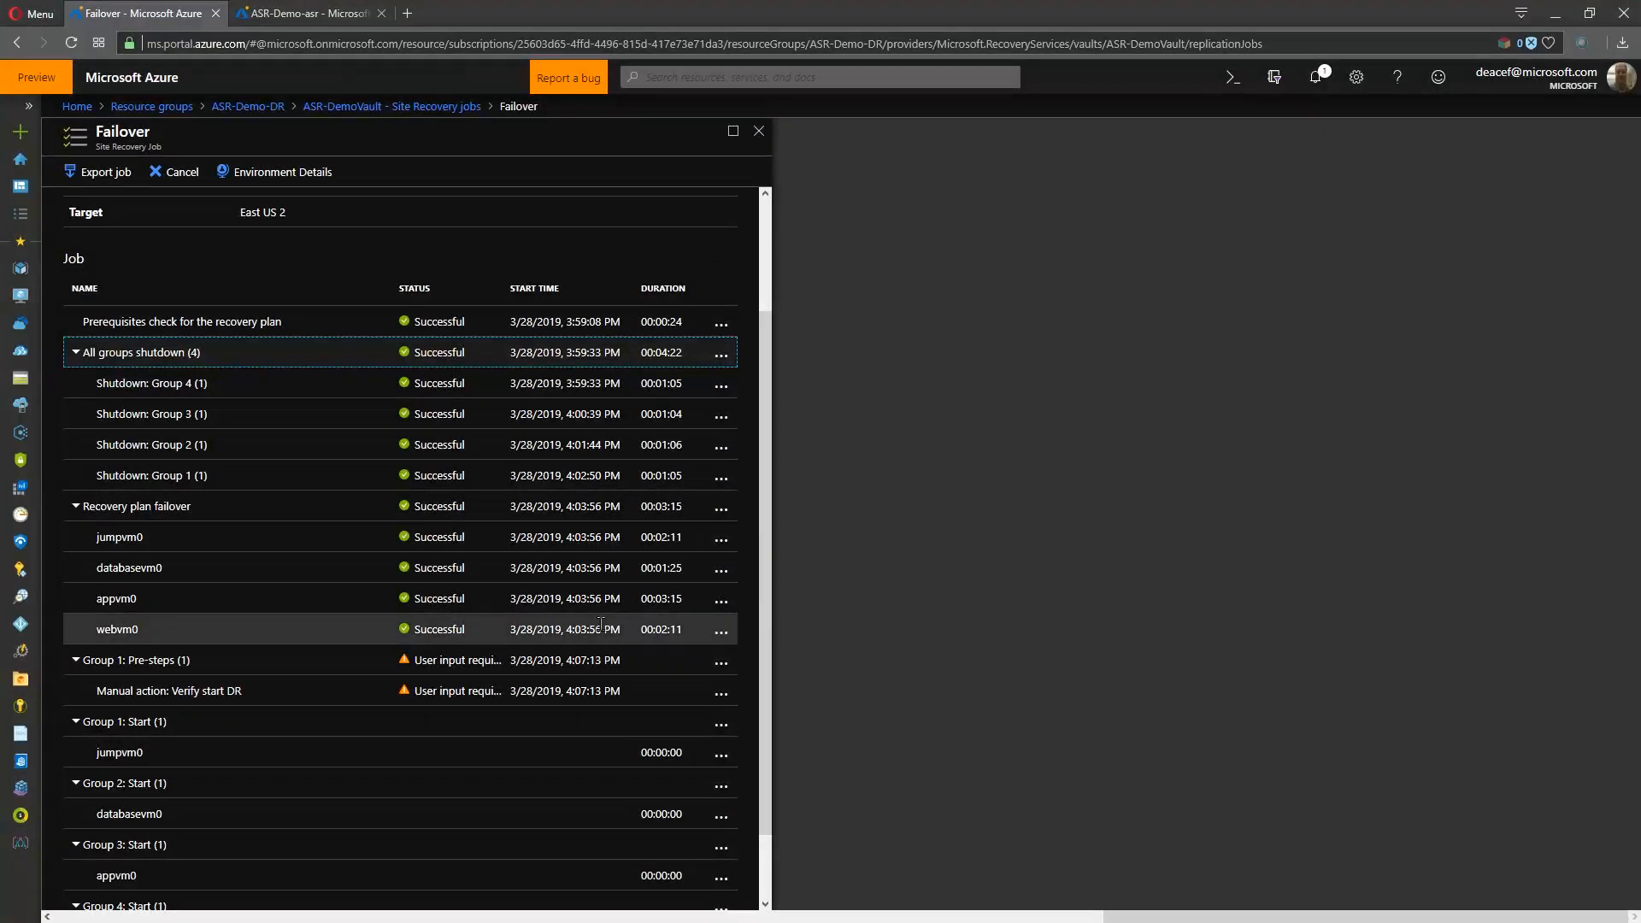
scroll(661, 648, "down", 1)
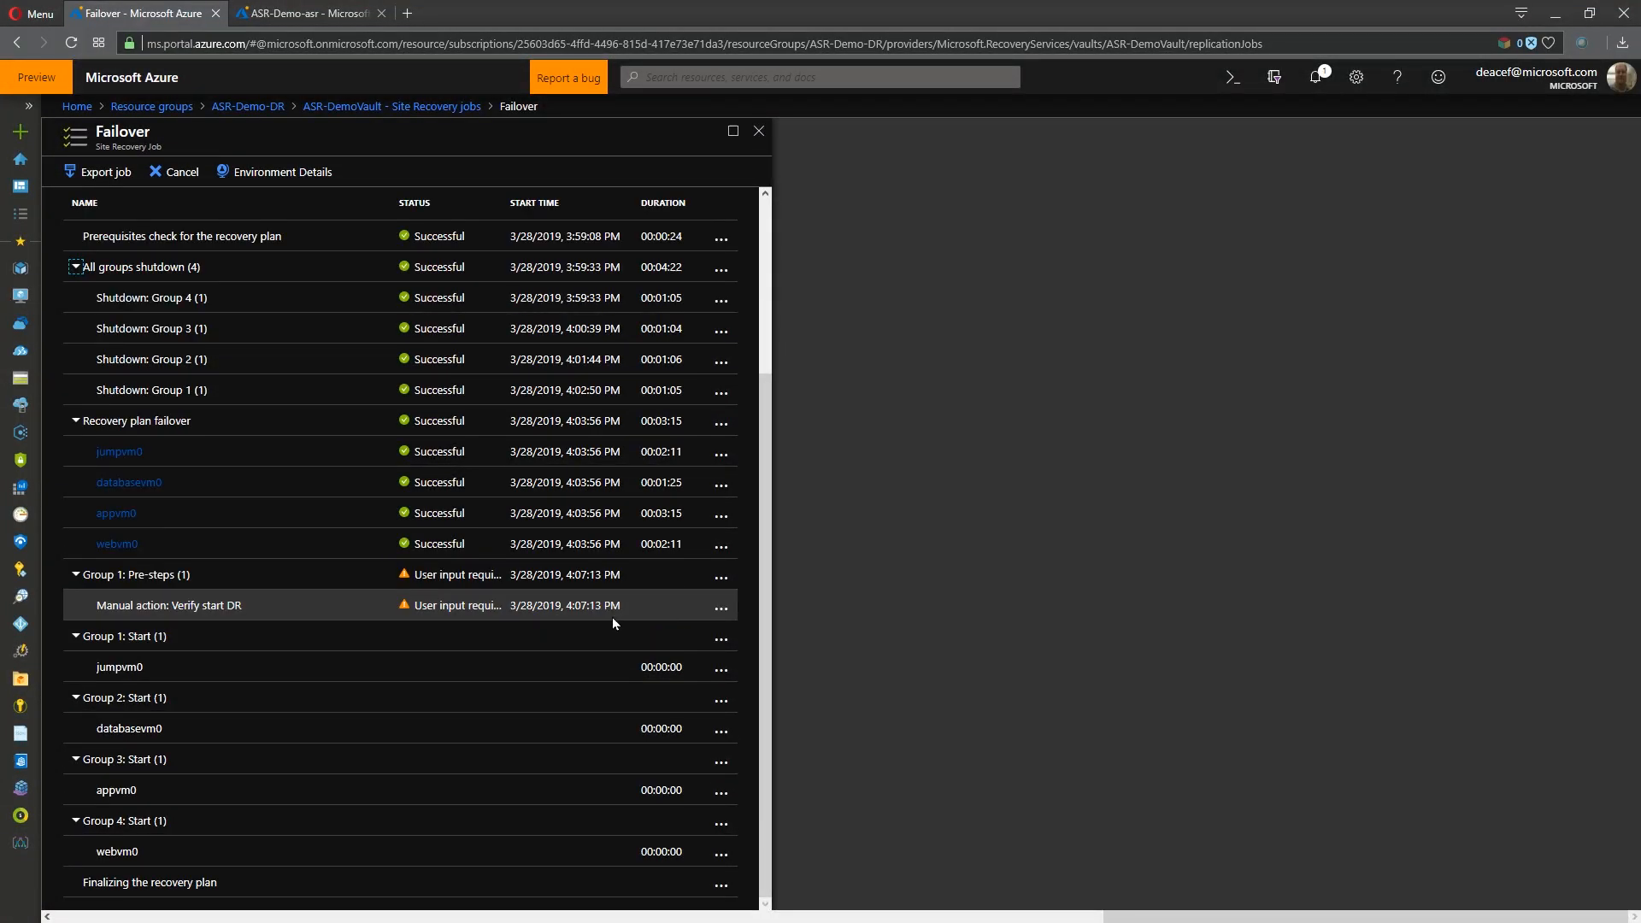
left_click(722, 608)
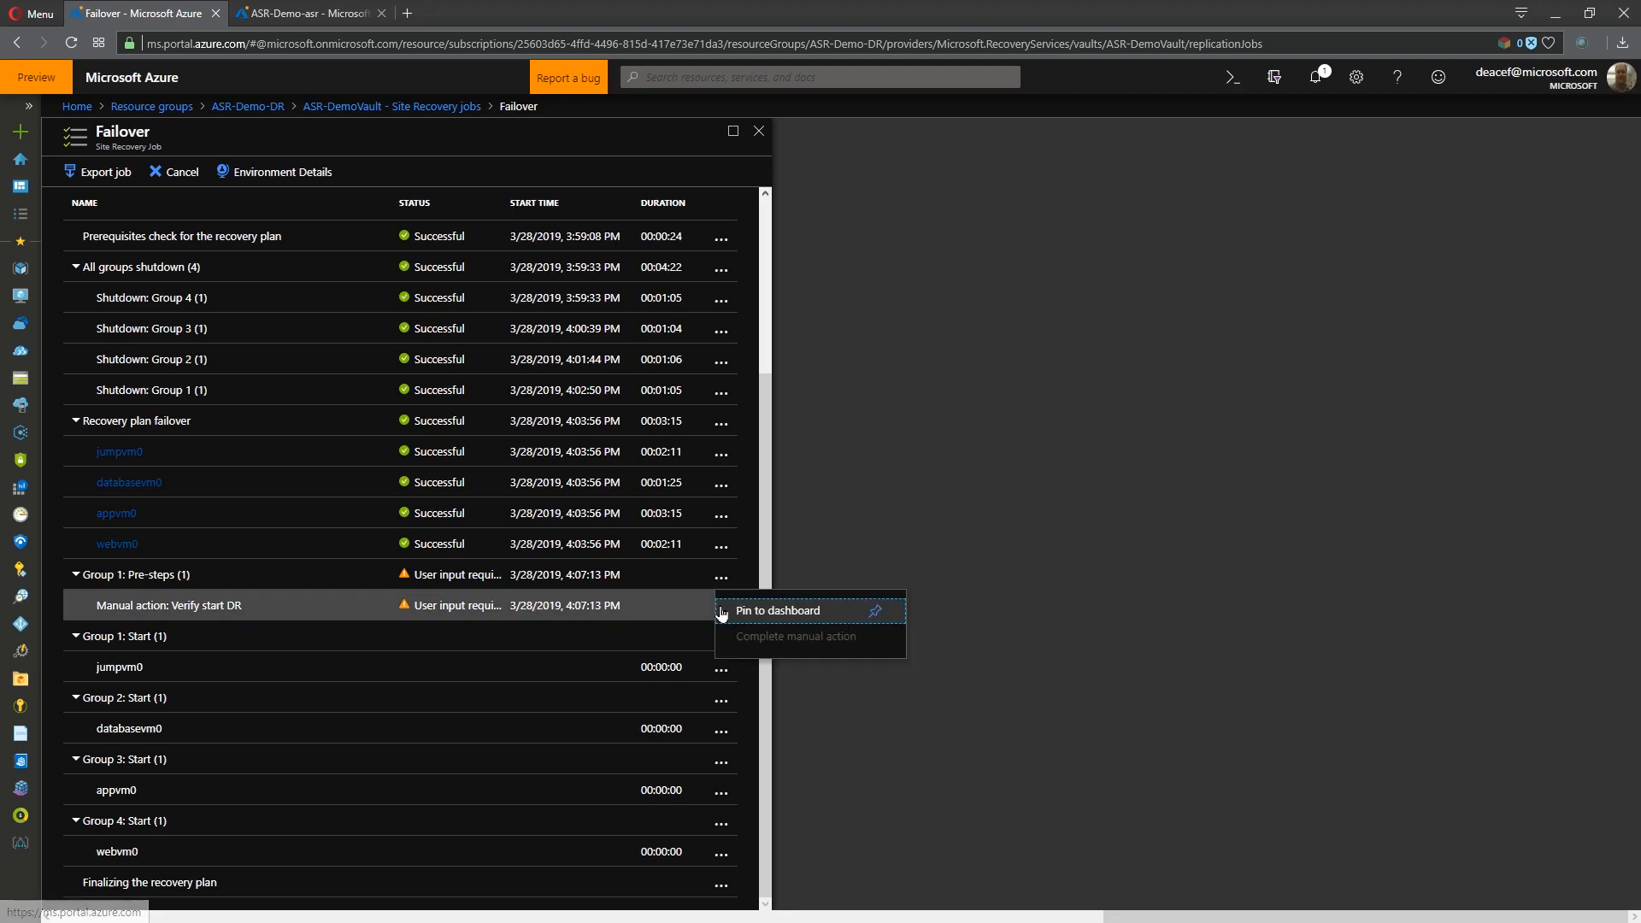
left_click(773, 643)
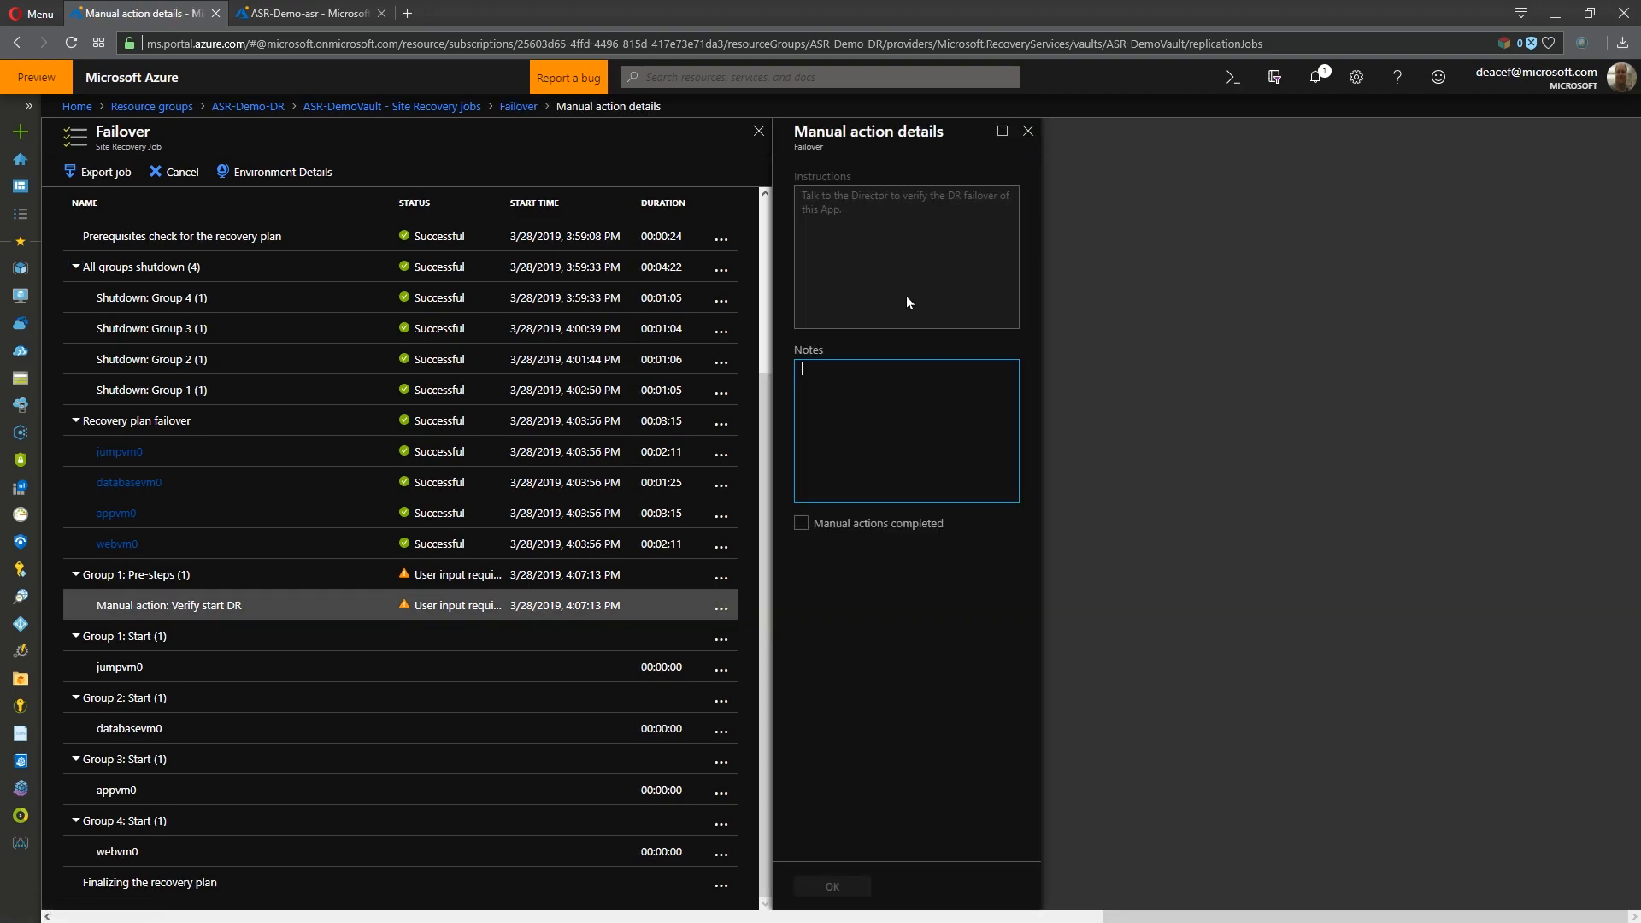
type("Jim said go!")
left_click(801, 524)
left_click(834, 886)
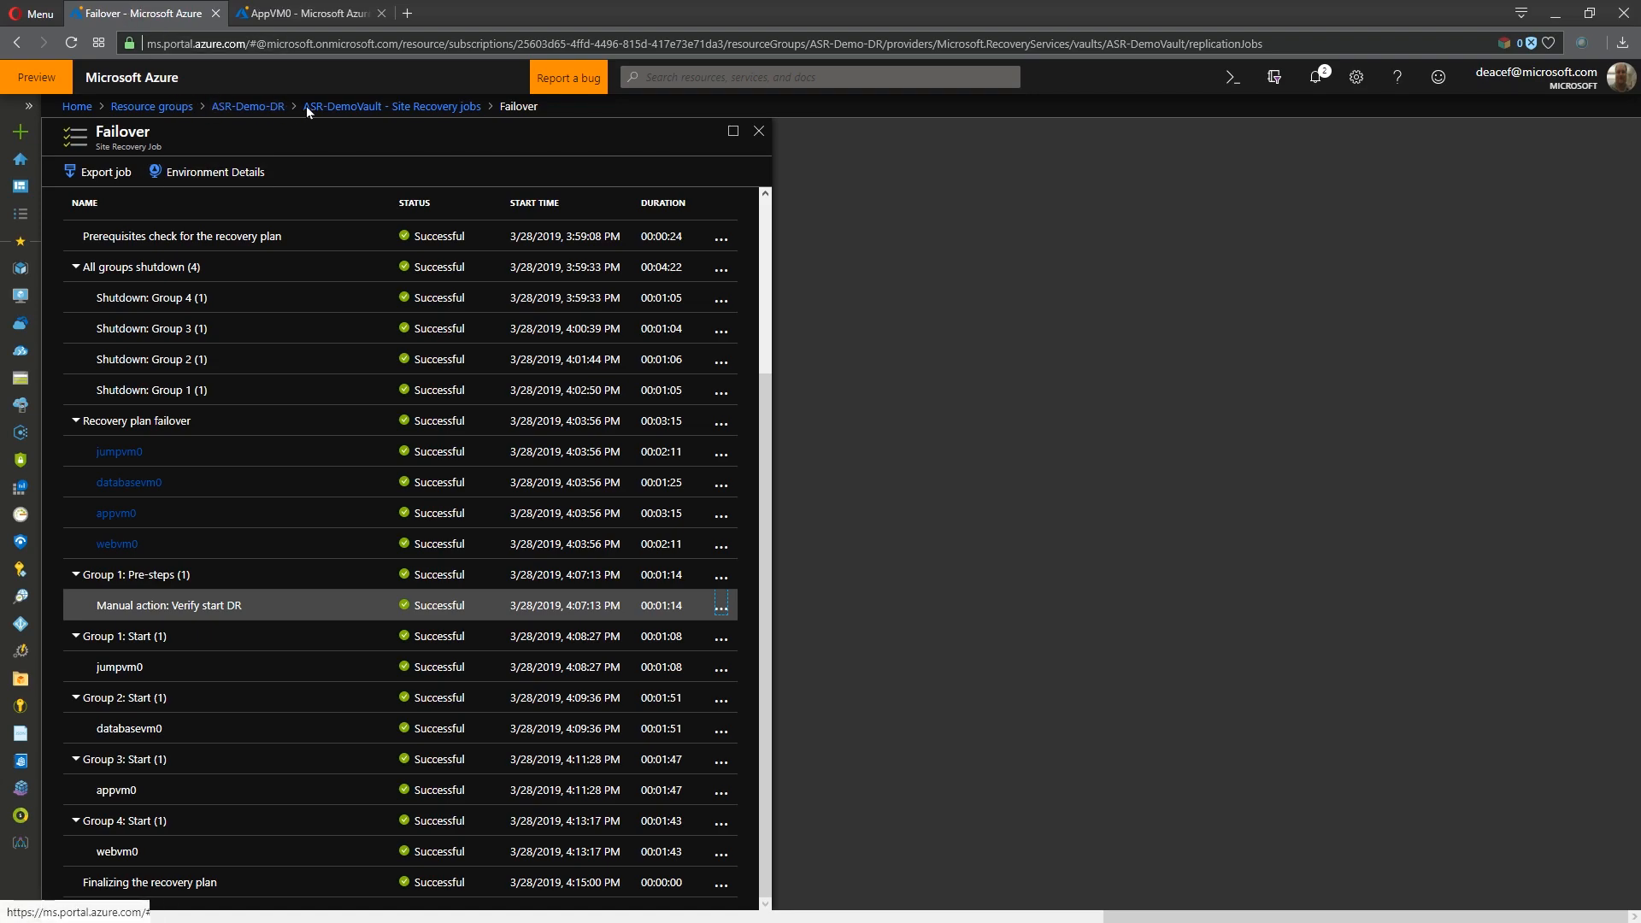
- Commit the failover of ASR-DemoRecoveryPlan and expand the groups in the commit job to check their progress
left_click(337, 106)
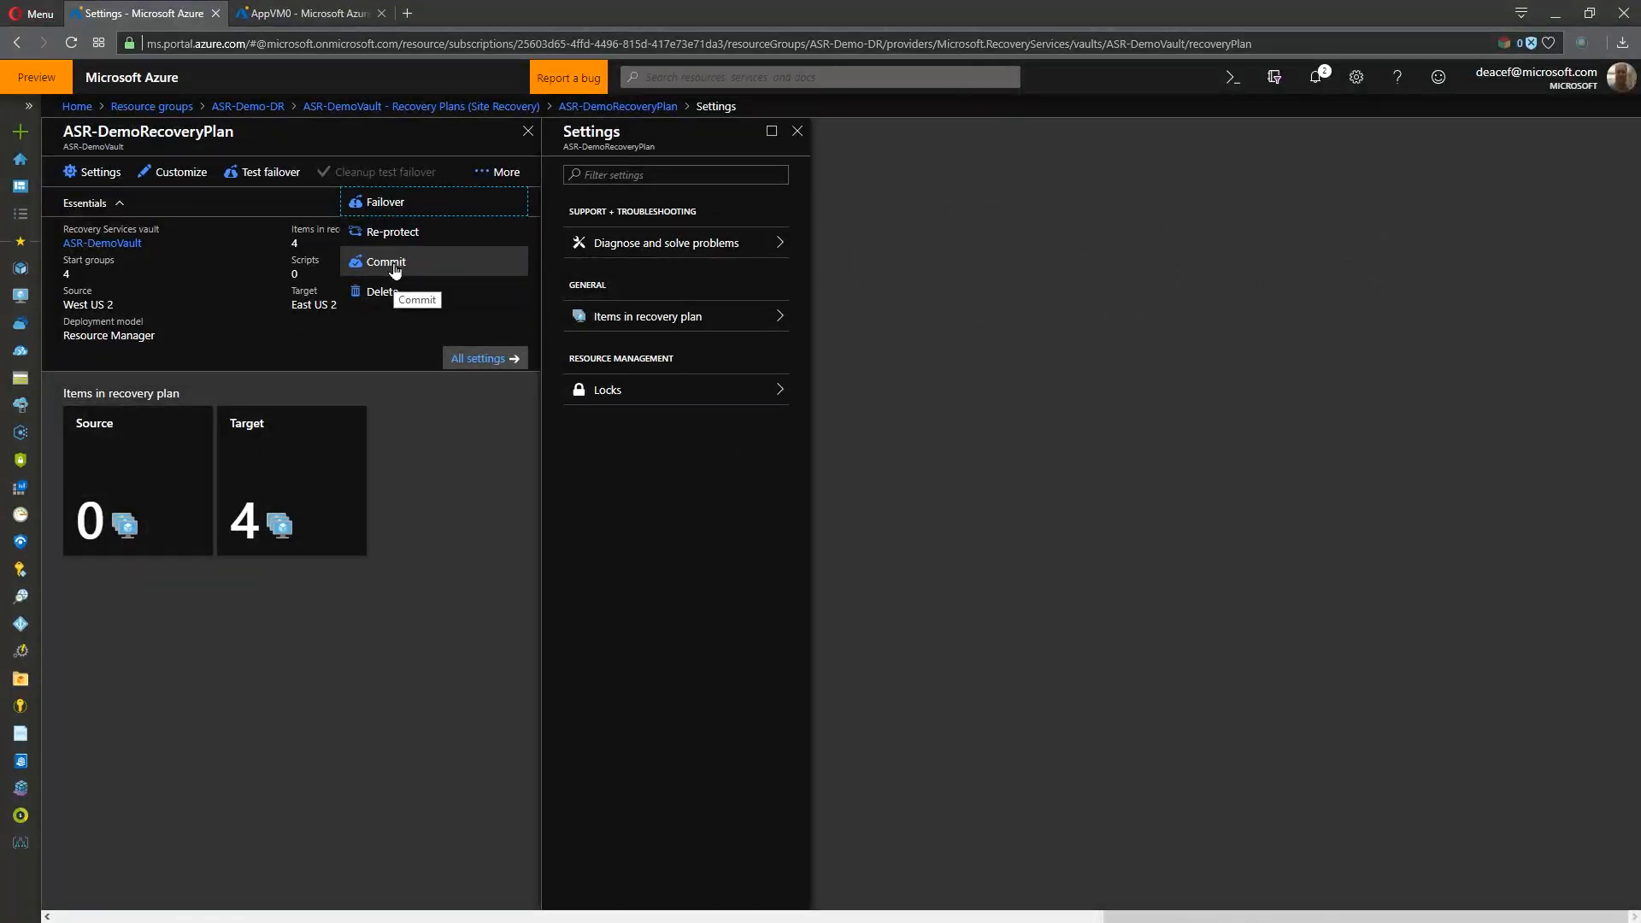
left_click(395, 269)
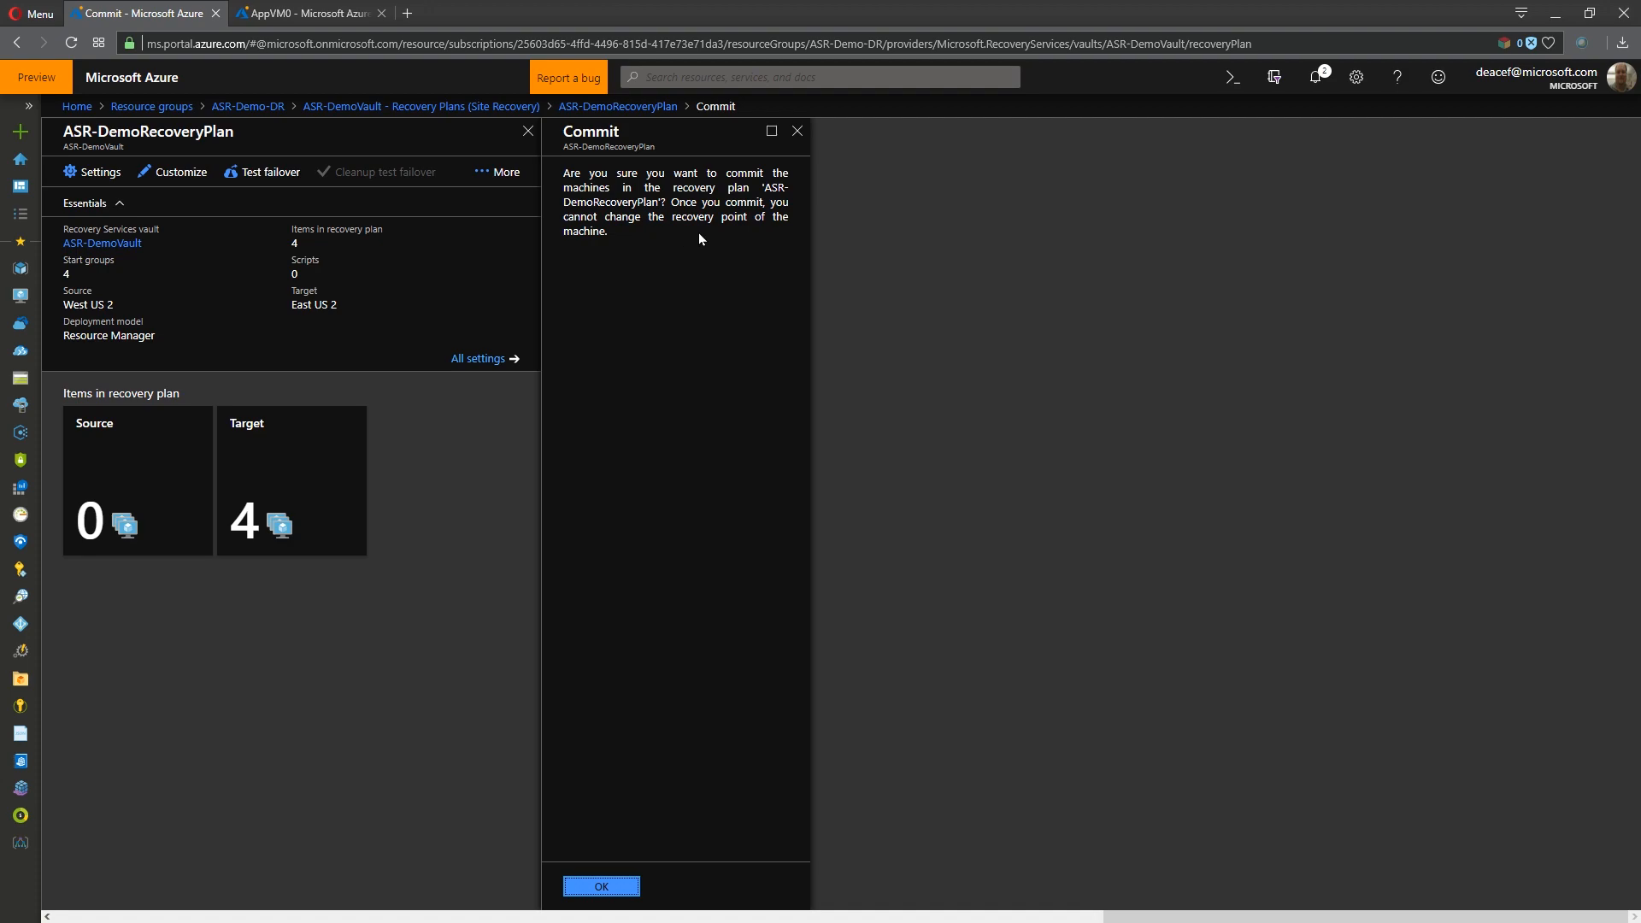
left_click(630, 882)
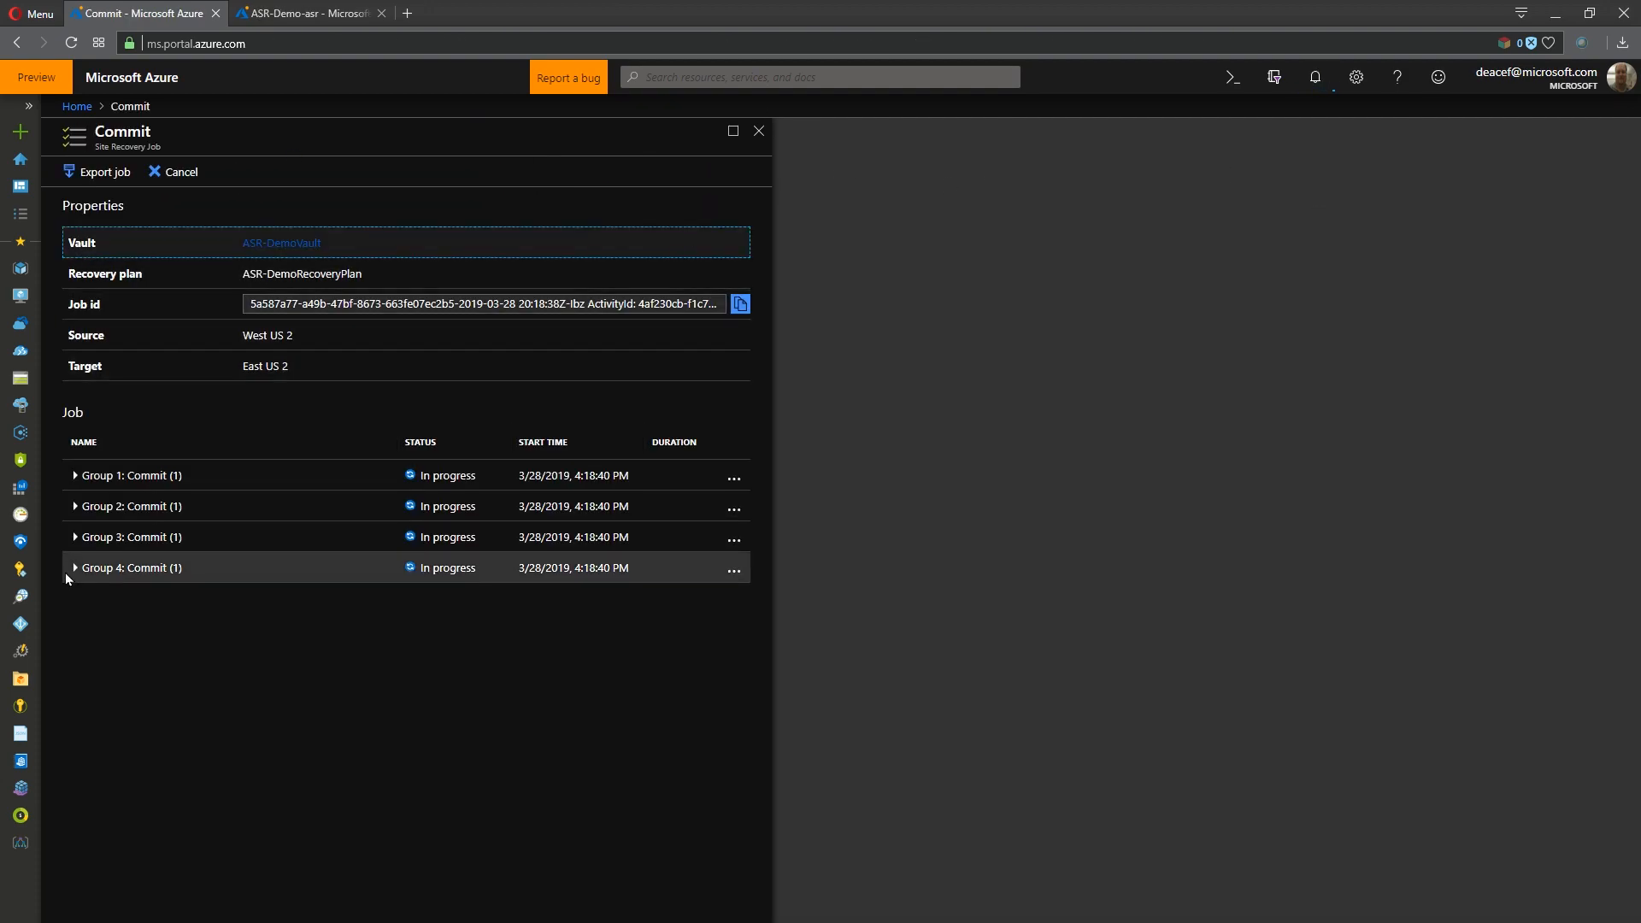
left_click(76, 569)
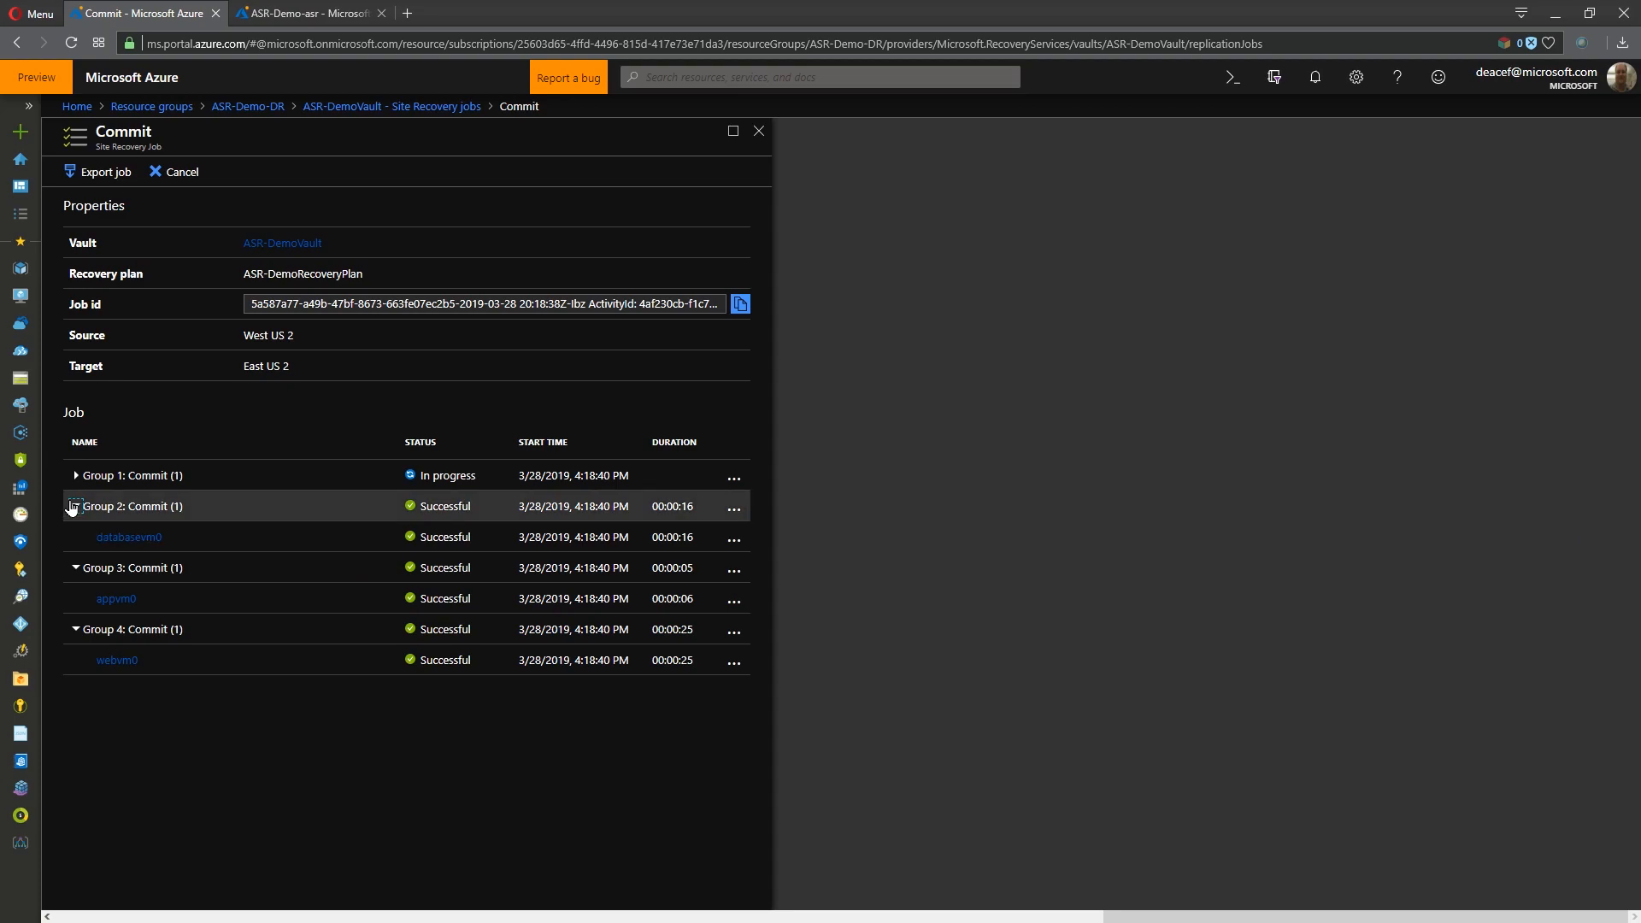
left_click(74, 477)
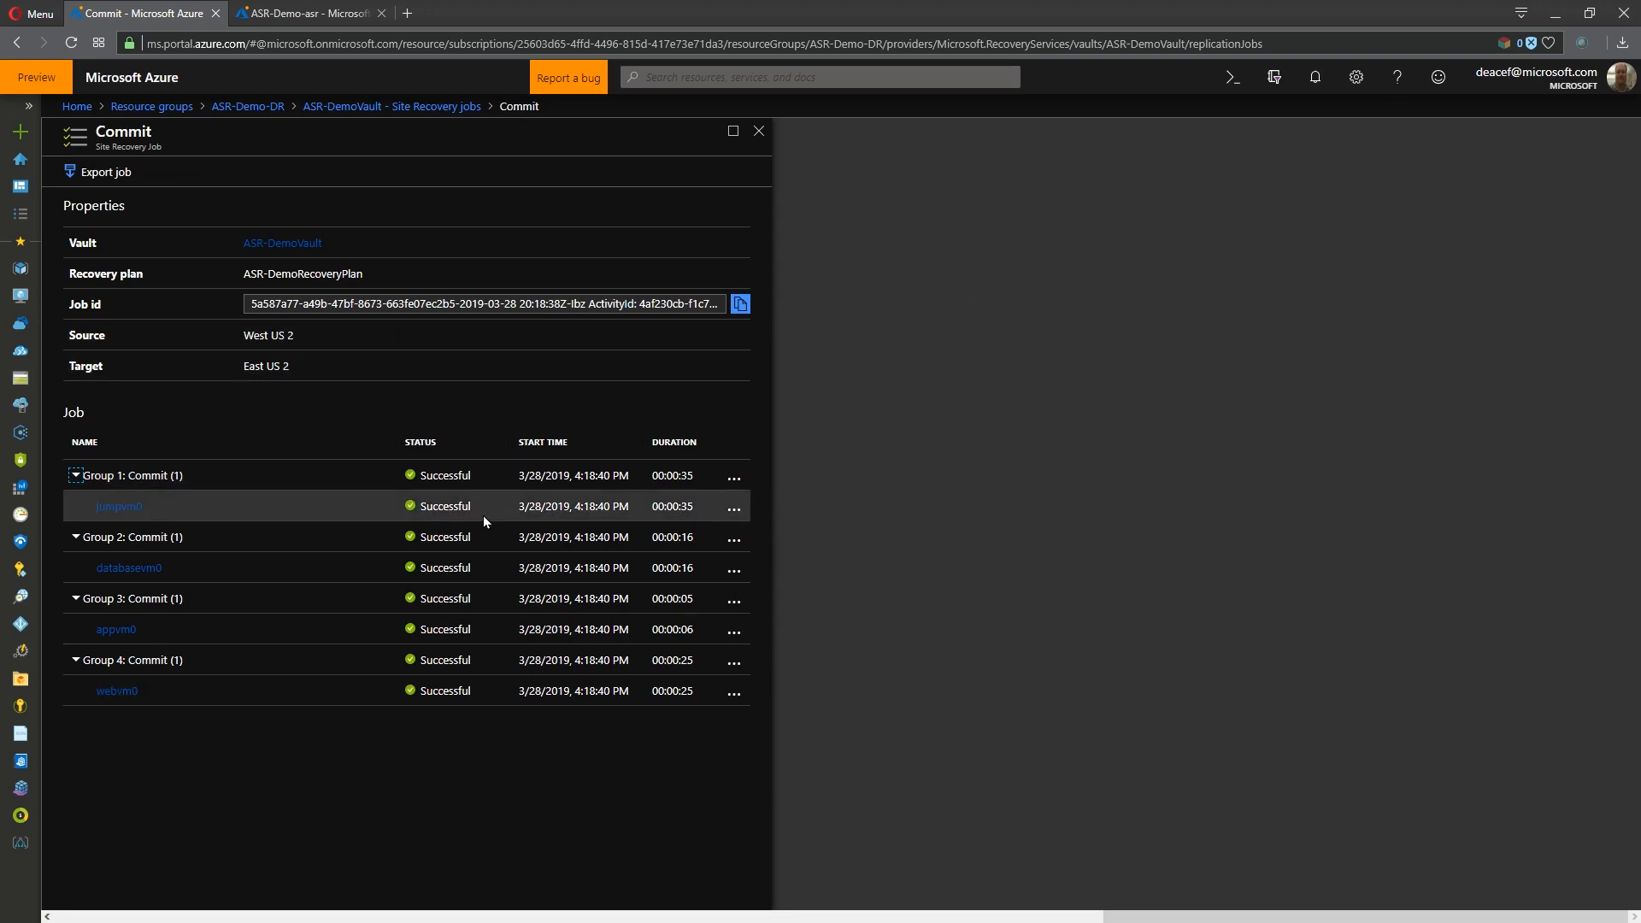
- Re-protect the virtual machines in ASR-DemoRecoveryPlan and open the replicated items of ASR-DemoVault
left_click(430, 106)
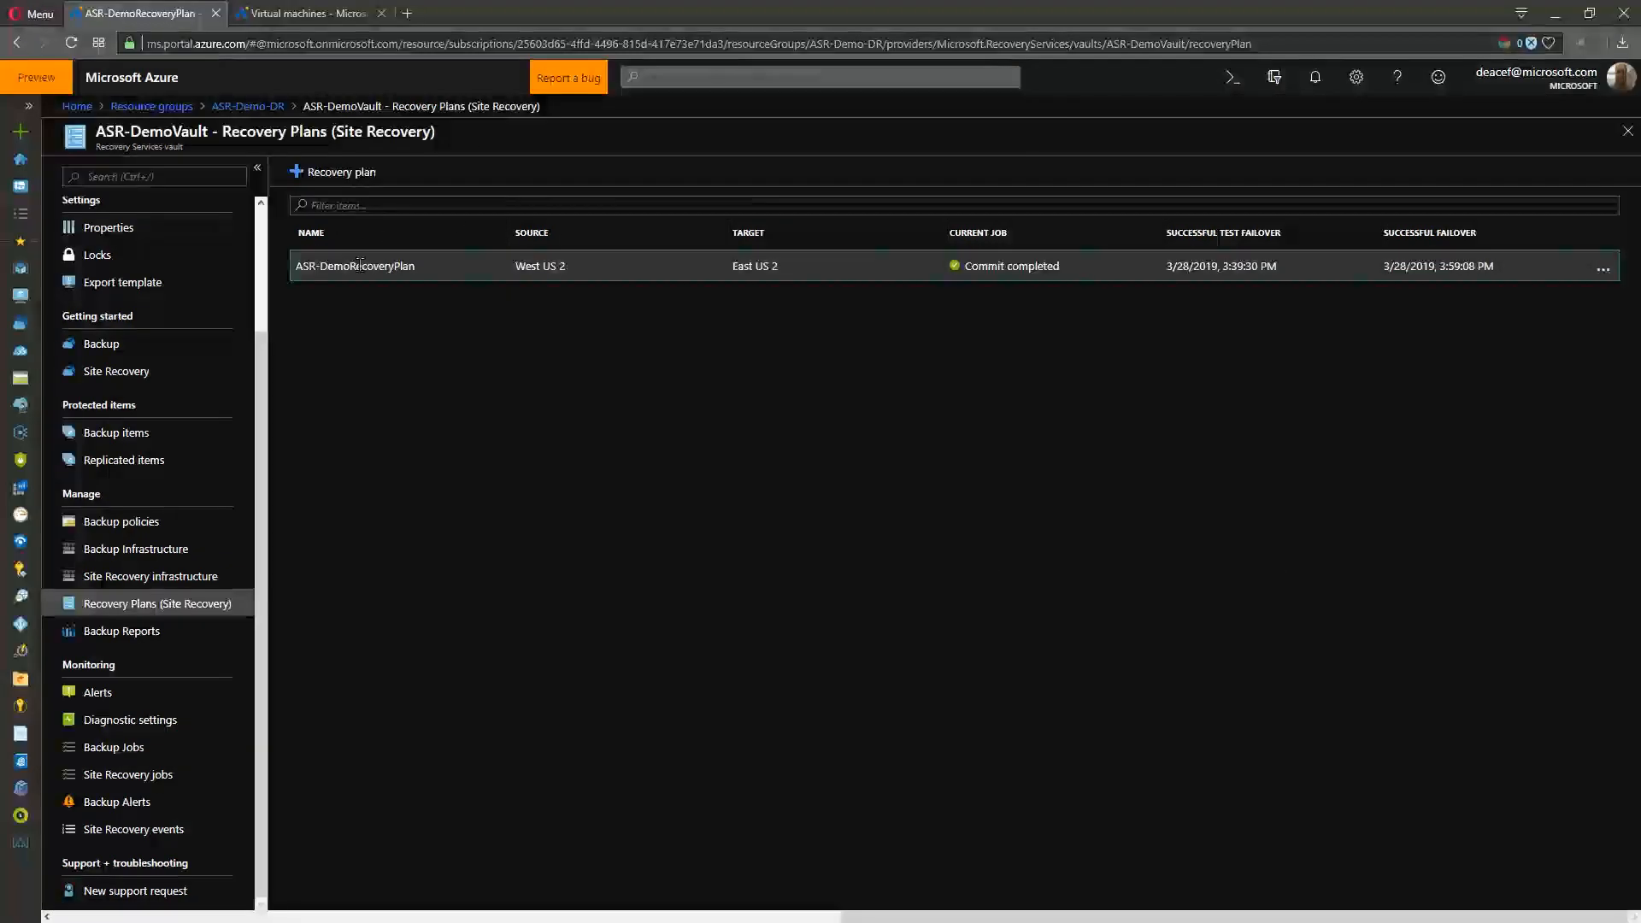
left_click(362, 267)
left_click(502, 171)
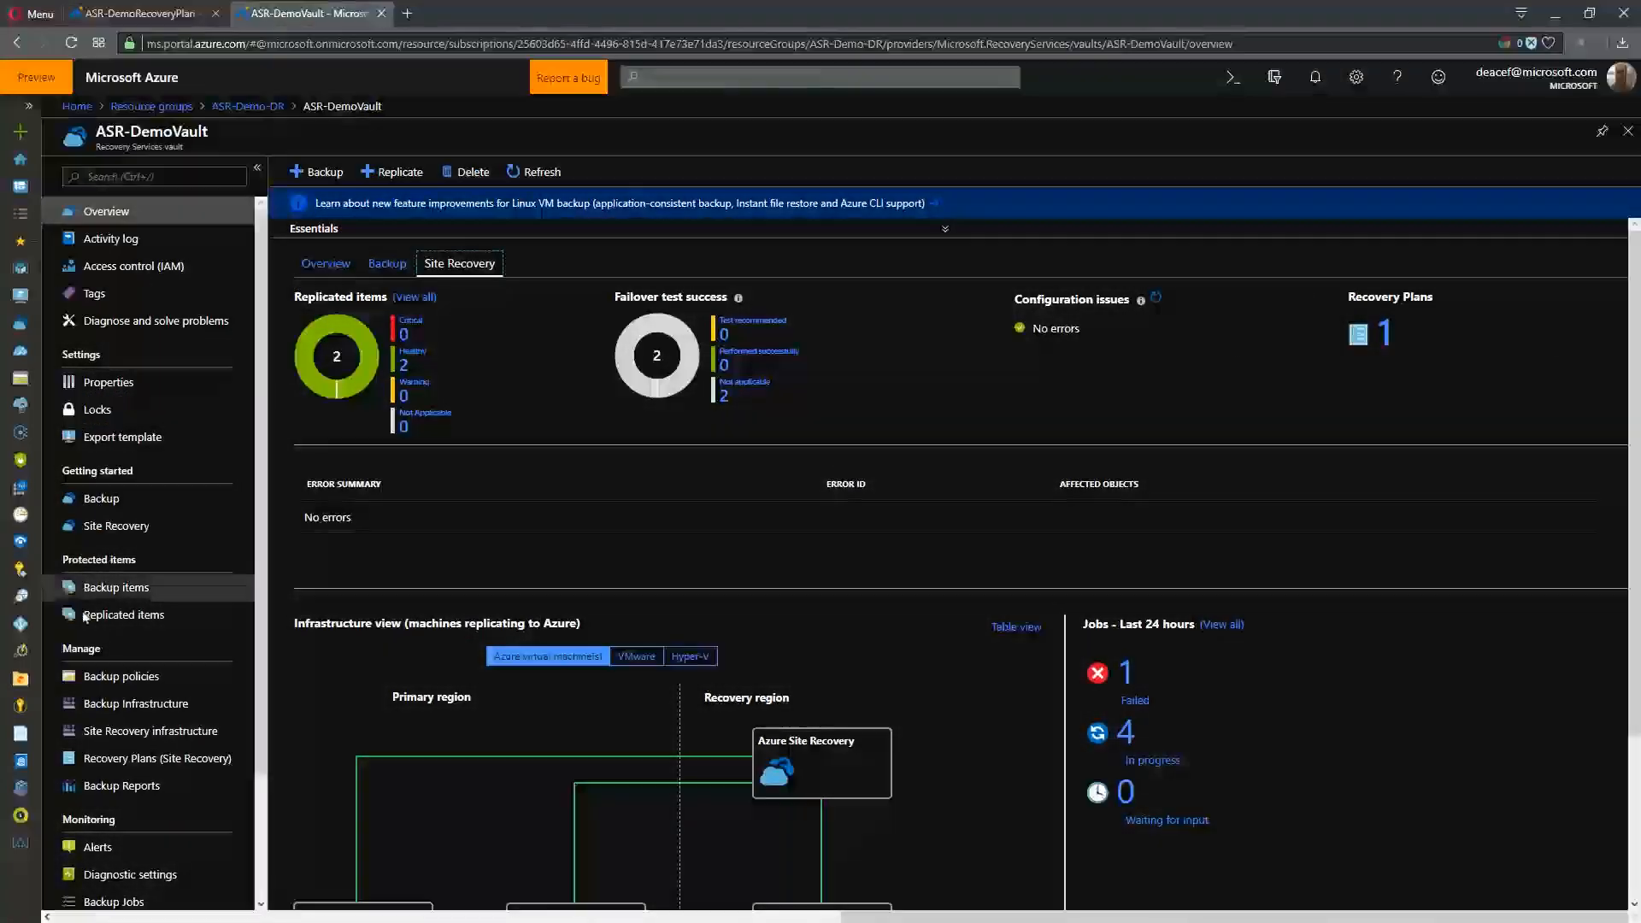
left_click(101, 612)
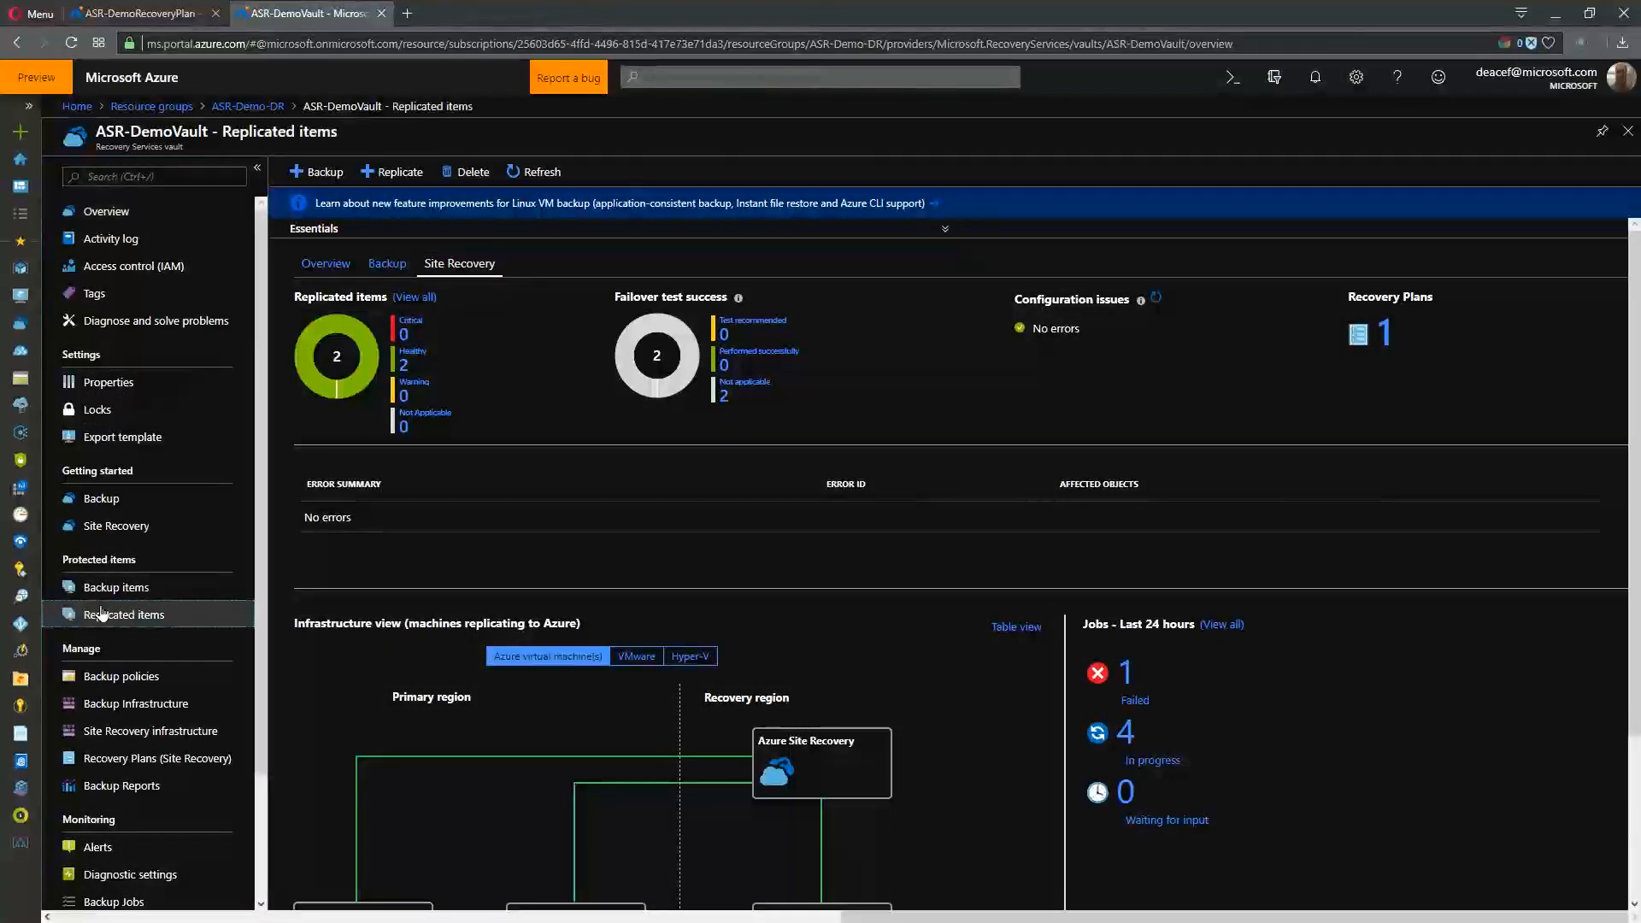